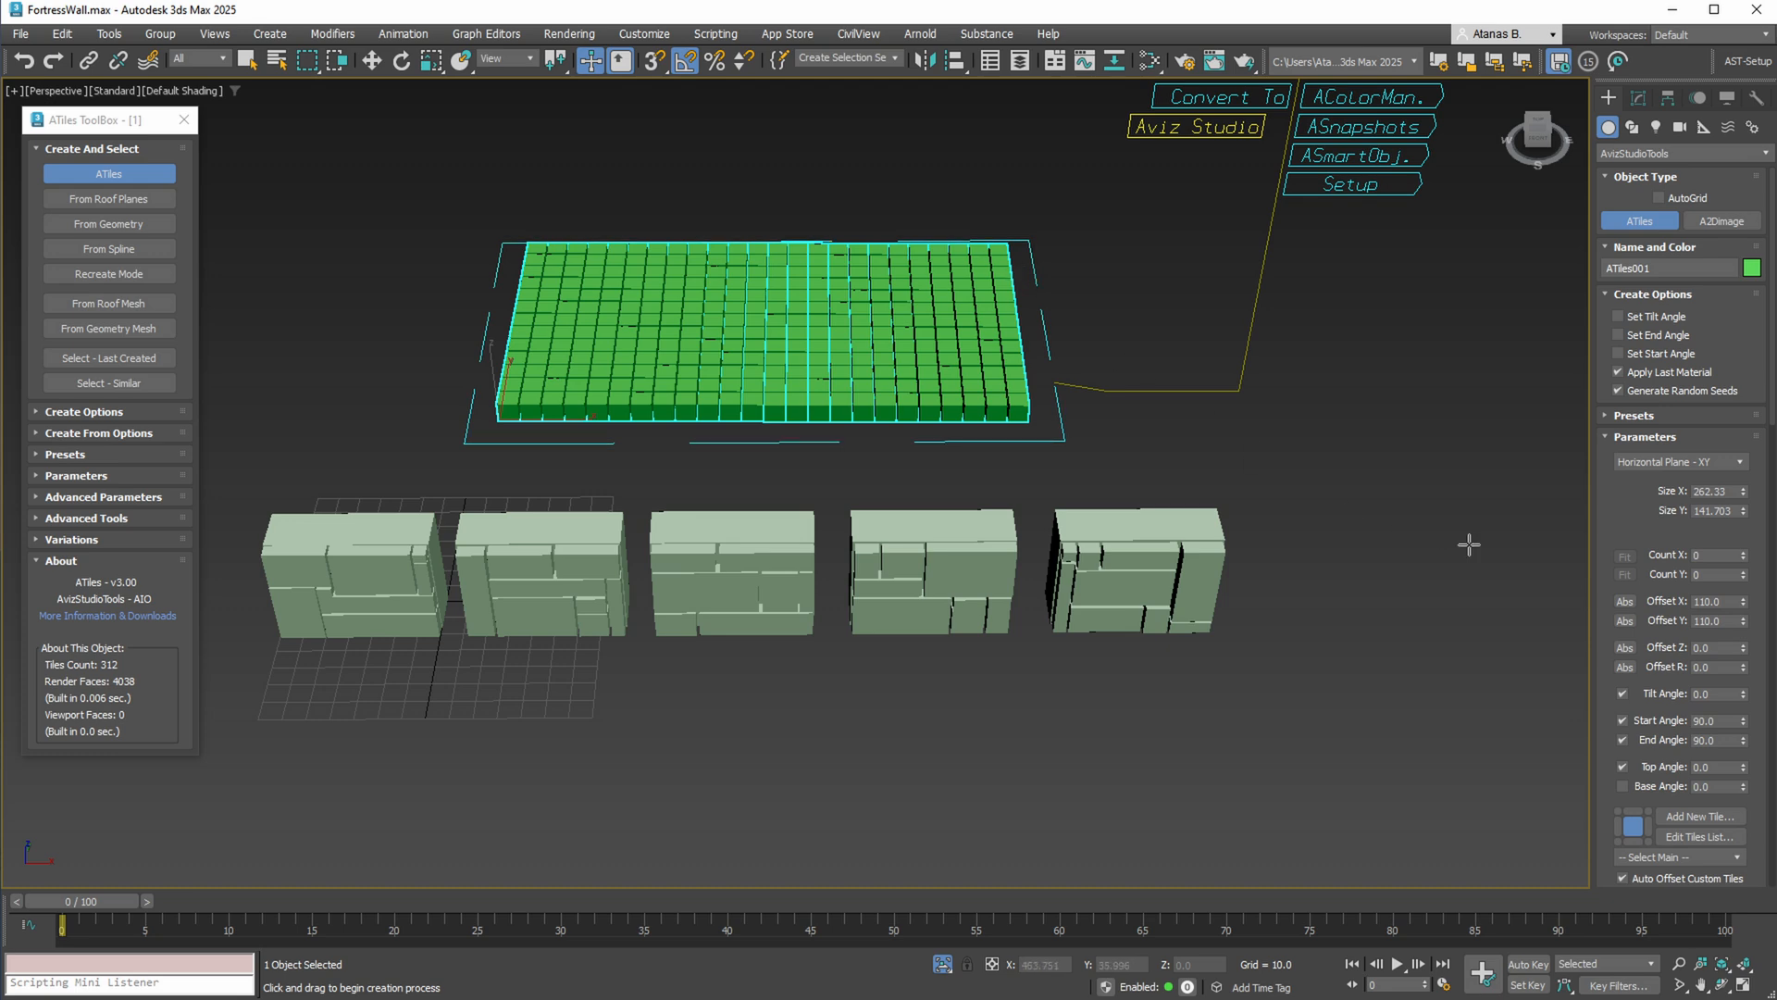
Switch the new ATiles object to the Vertical Plane - XZ orientation, then finish creation and open it for modification
left_click(1655, 503)
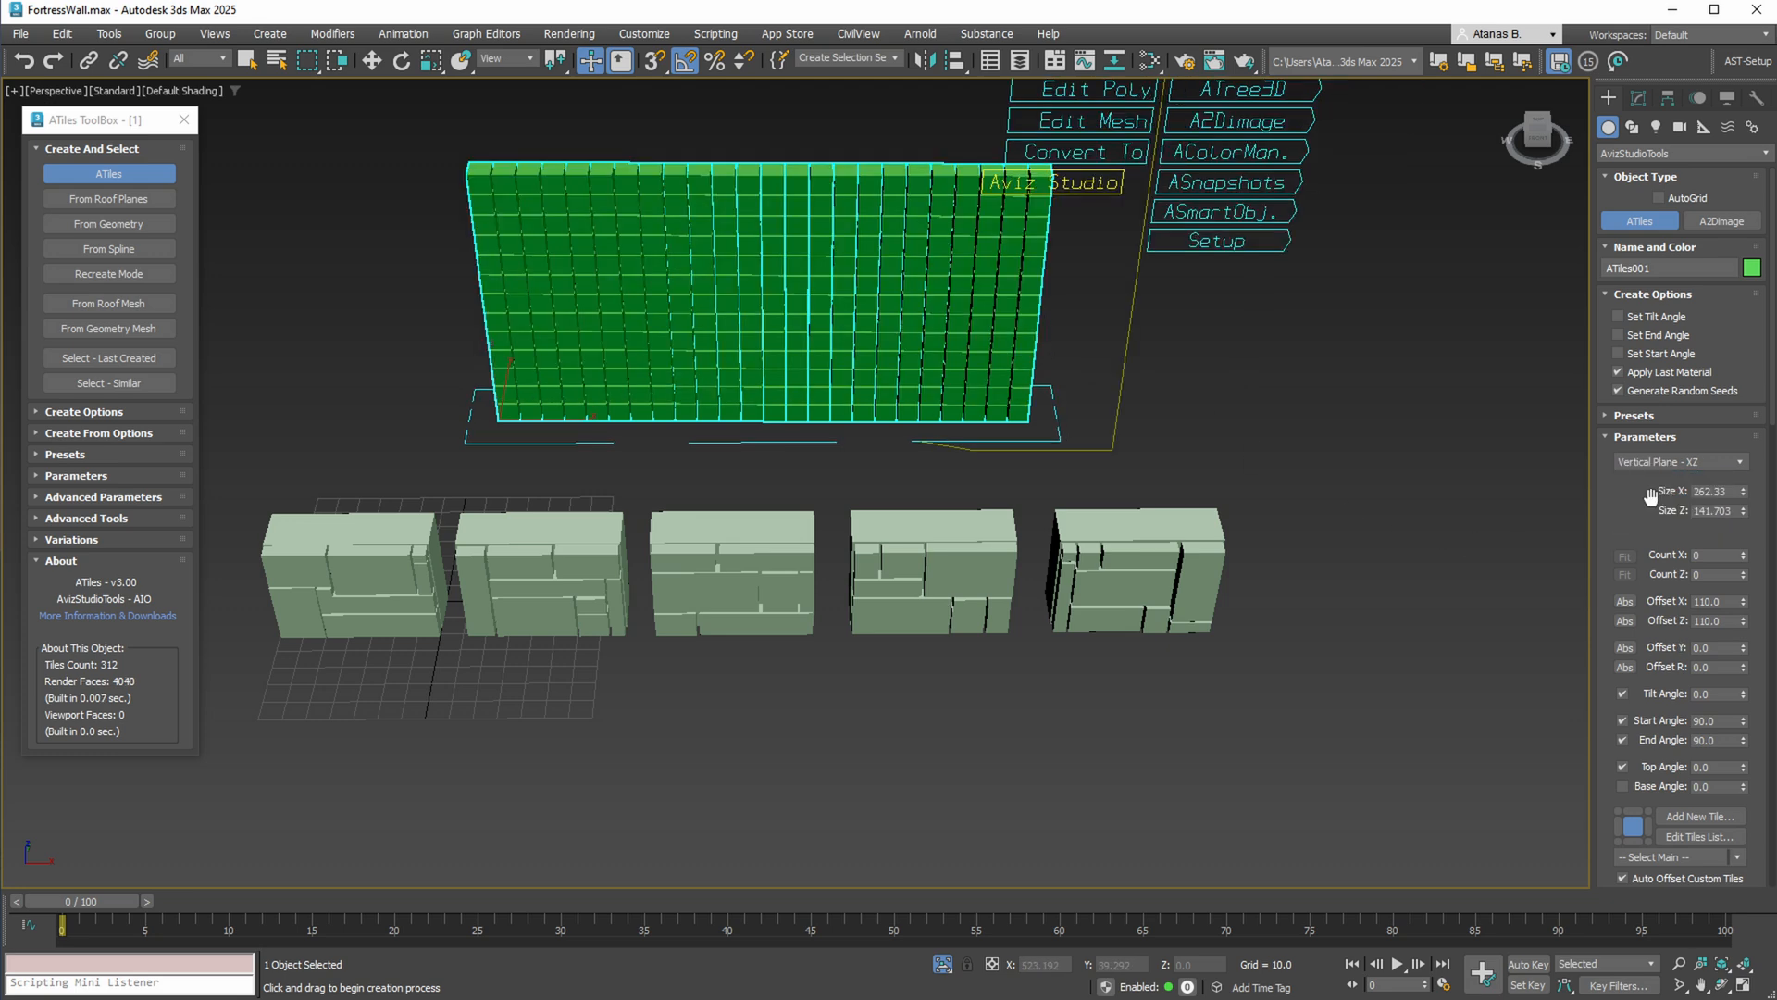
right_click(1537, 650)
left_click(1637, 98)
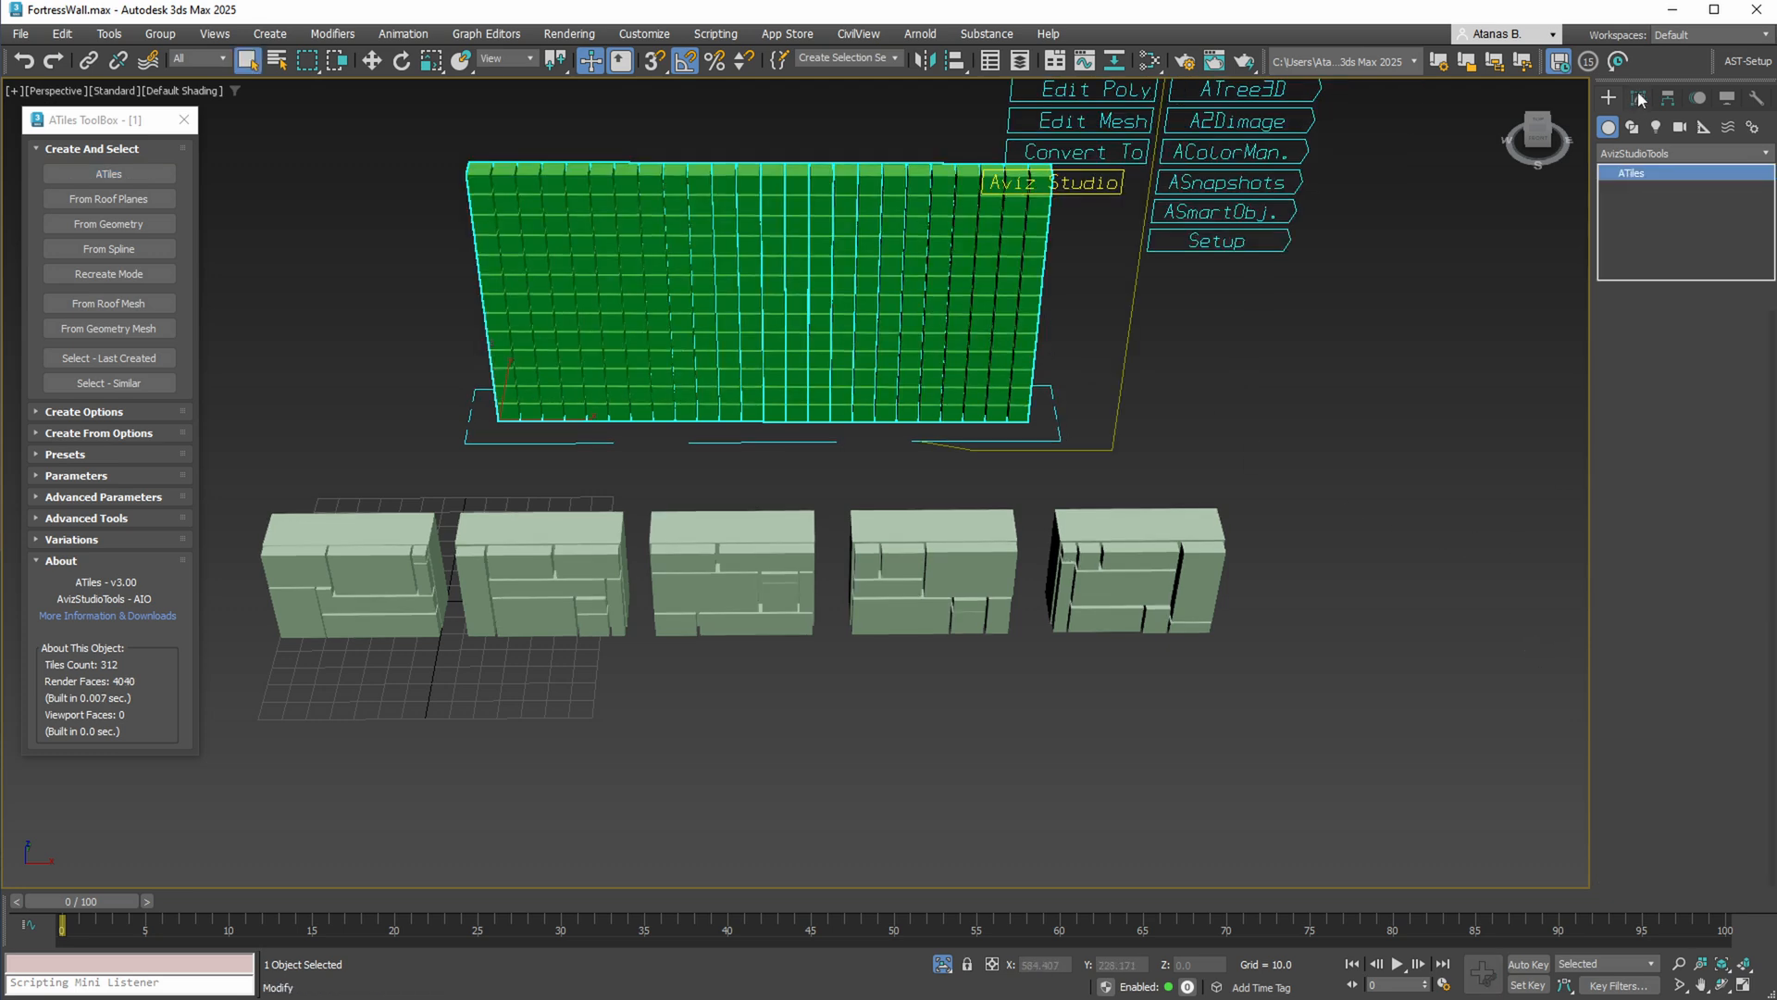
Delete the preset tiles from Paving-1 through RoofTiles-3 View from the object's tiles list
left_click(1699, 754)
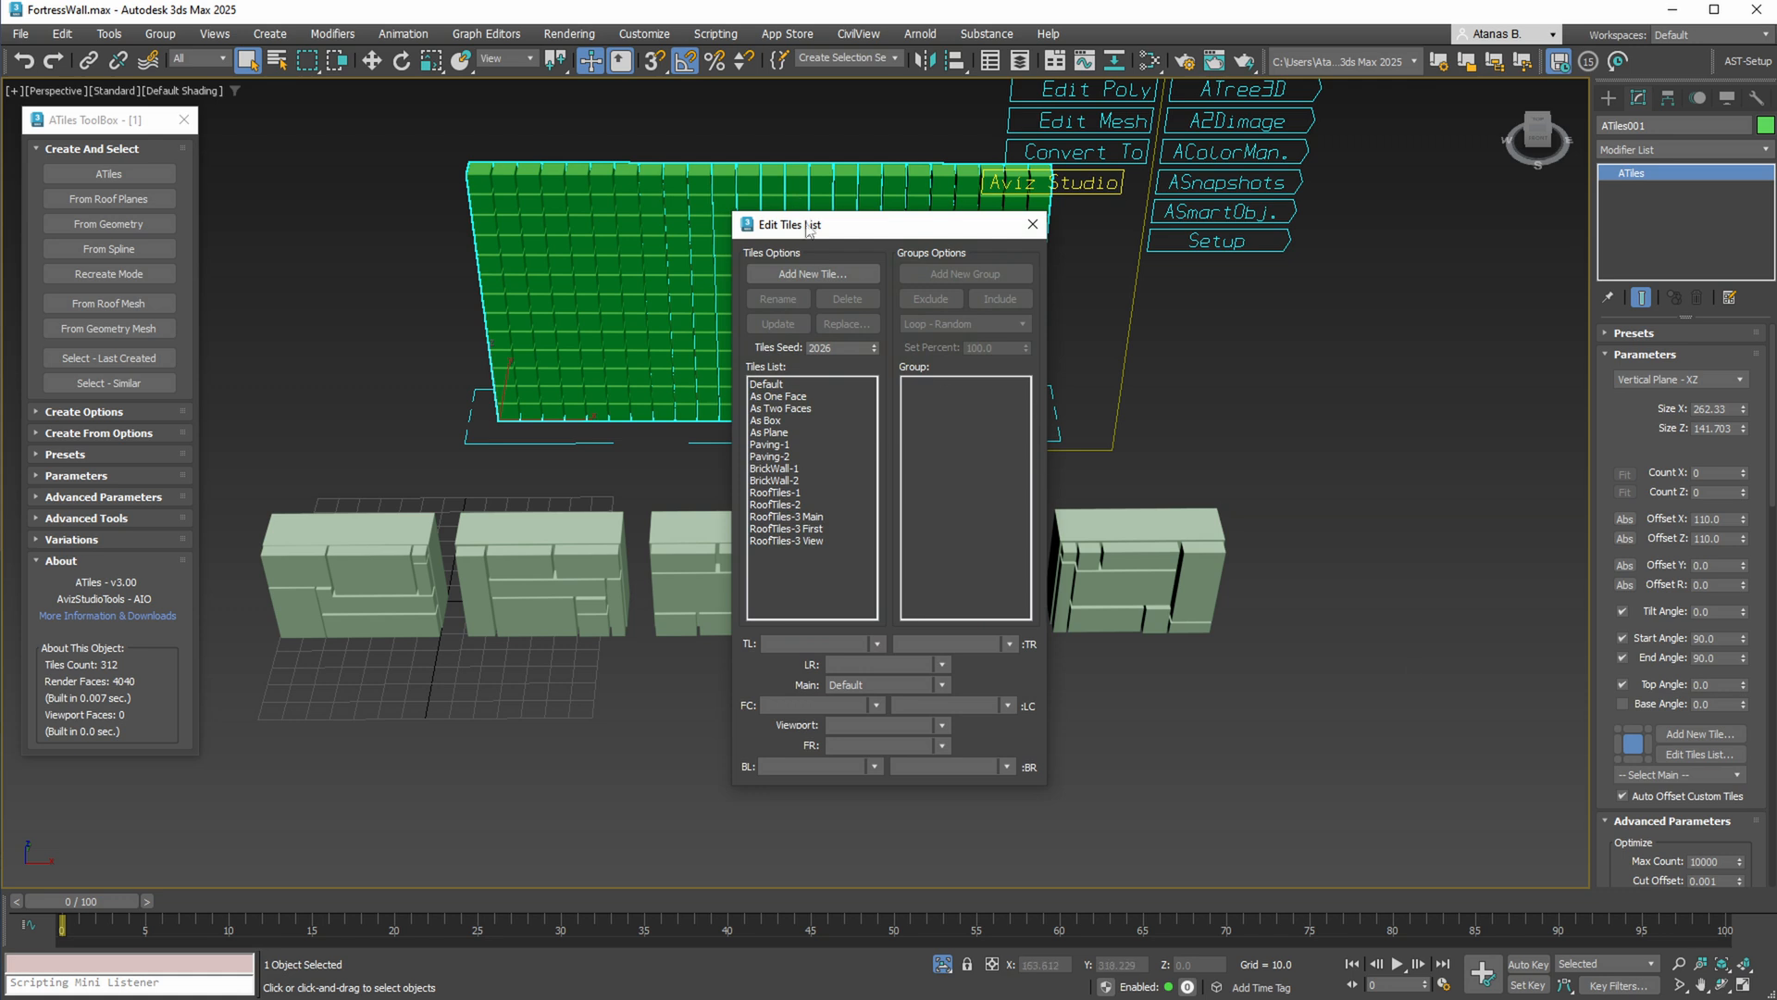
left_click_drag(808, 228, 1350, 268)
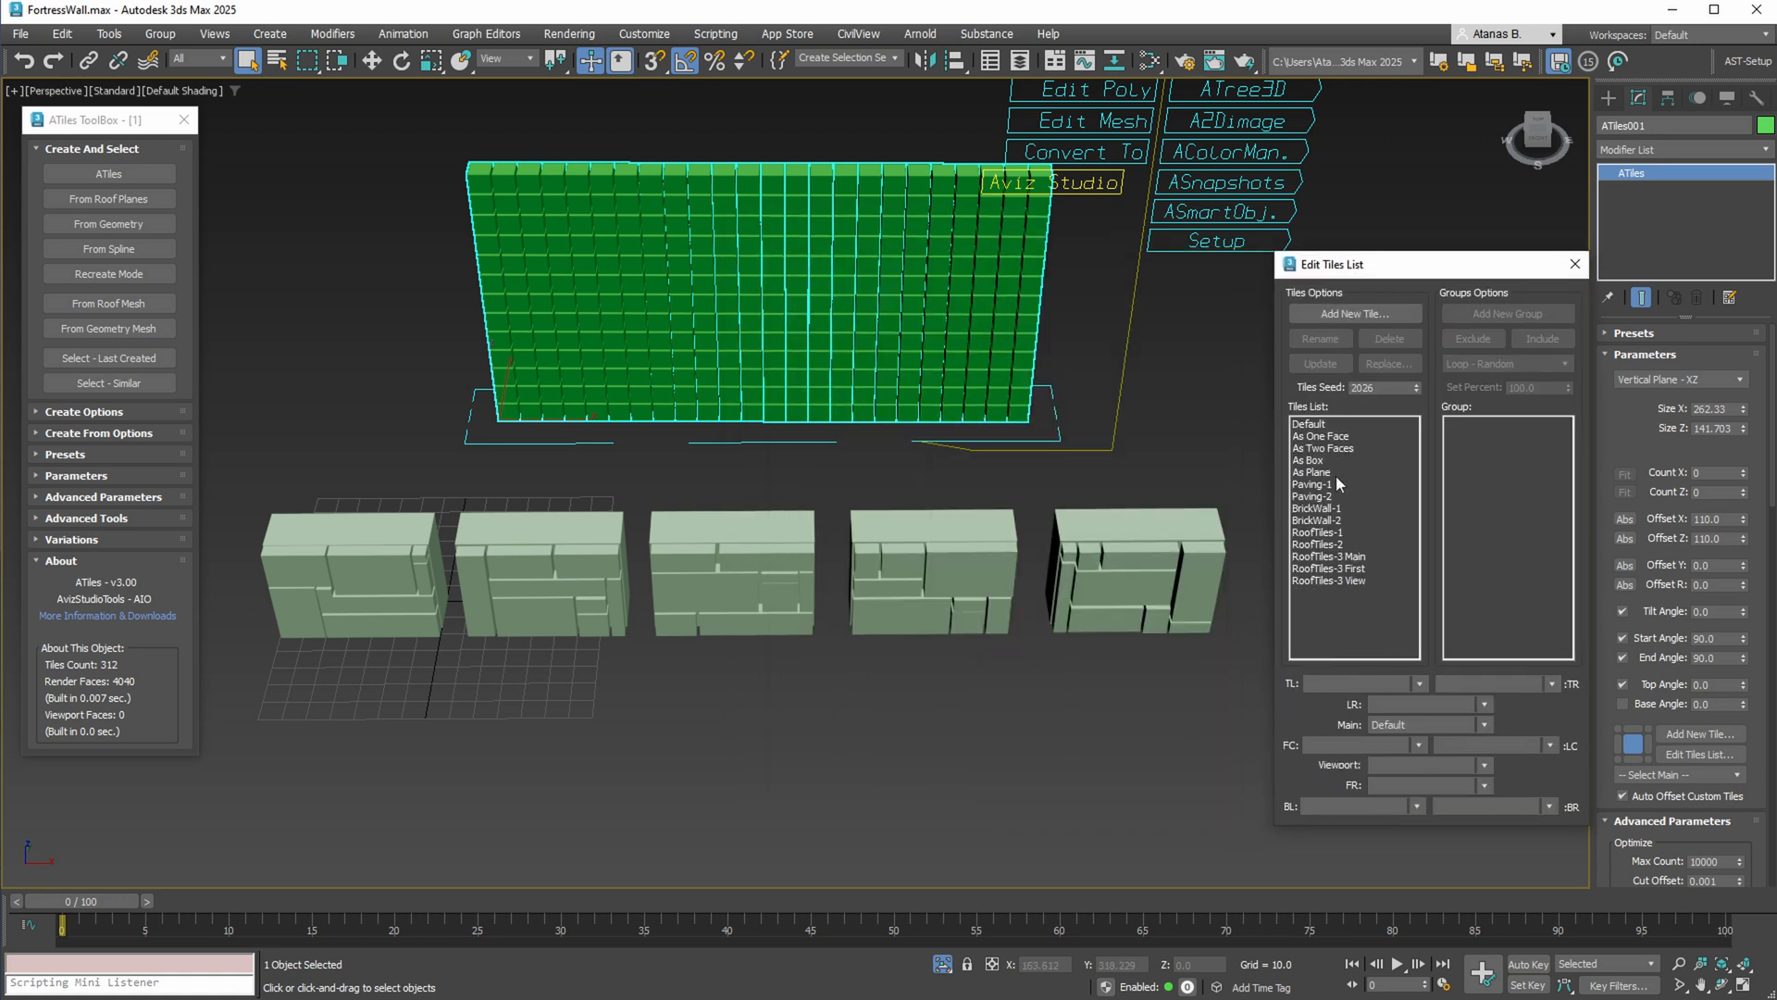
left_click(1333, 579, "shift")
left_click(1391, 338)
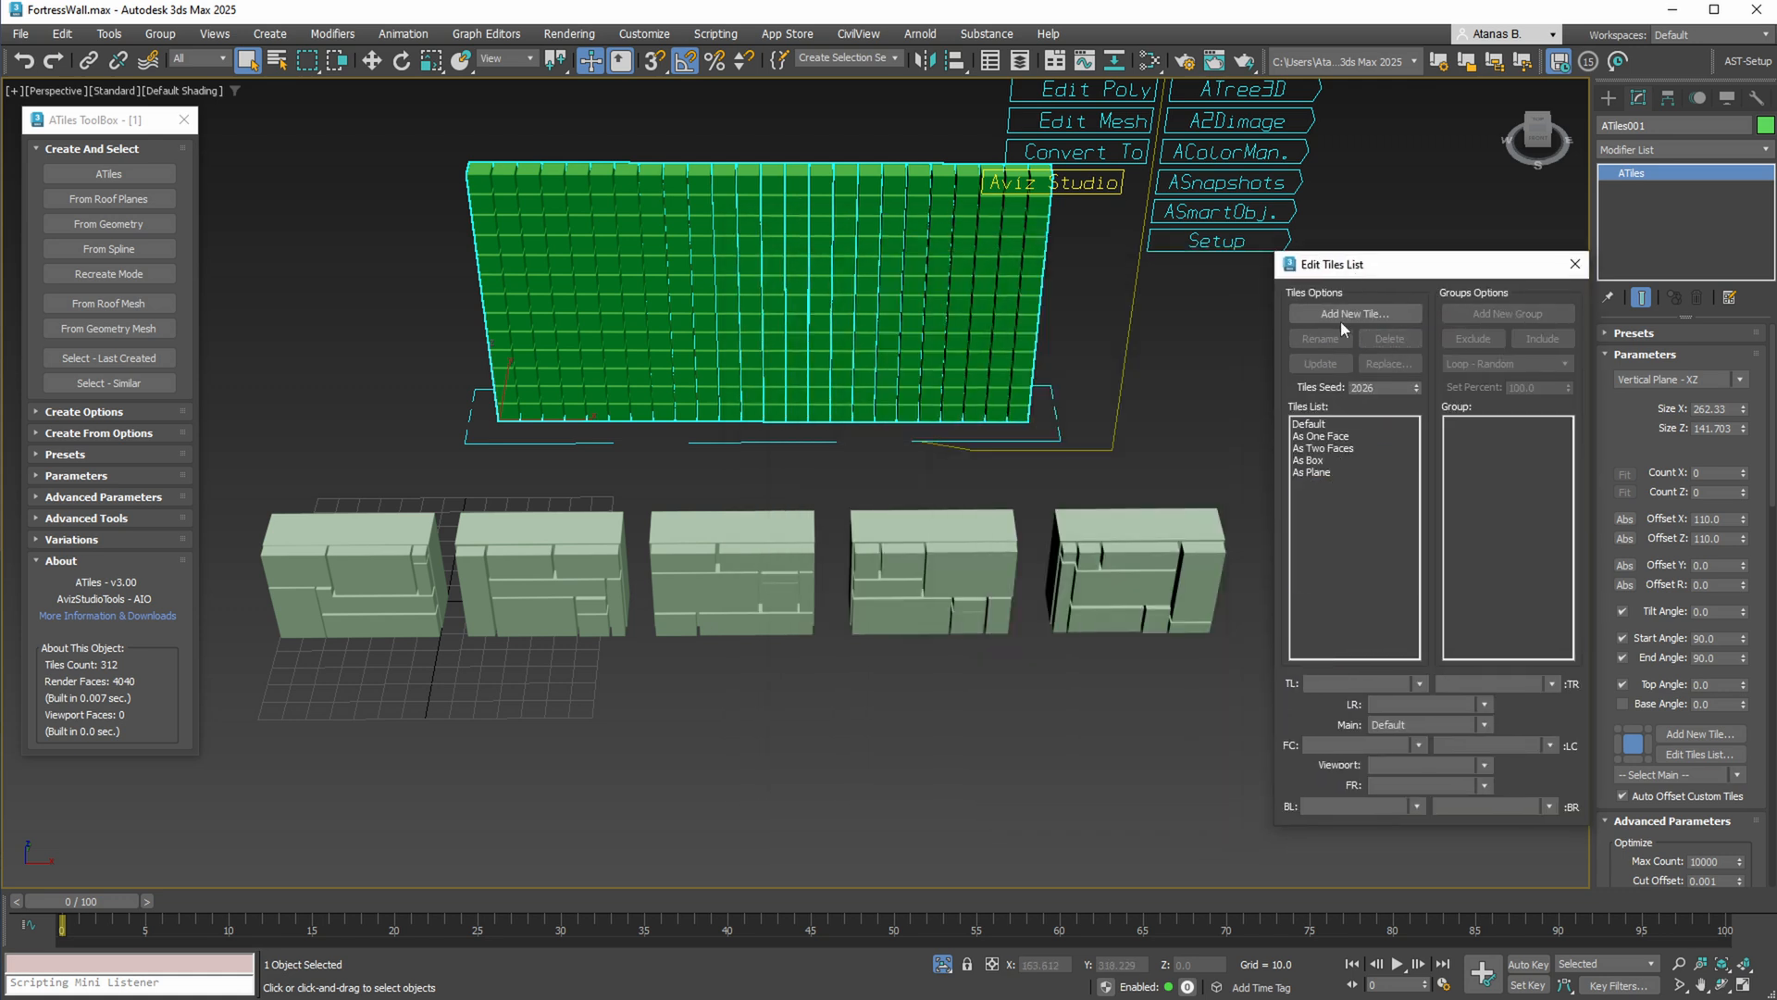
Add the five modelled stone blocks in front of the wall to the tiles list as new custom tiles
left_click(1341, 320)
left_click(416, 566)
left_click(1340, 315)
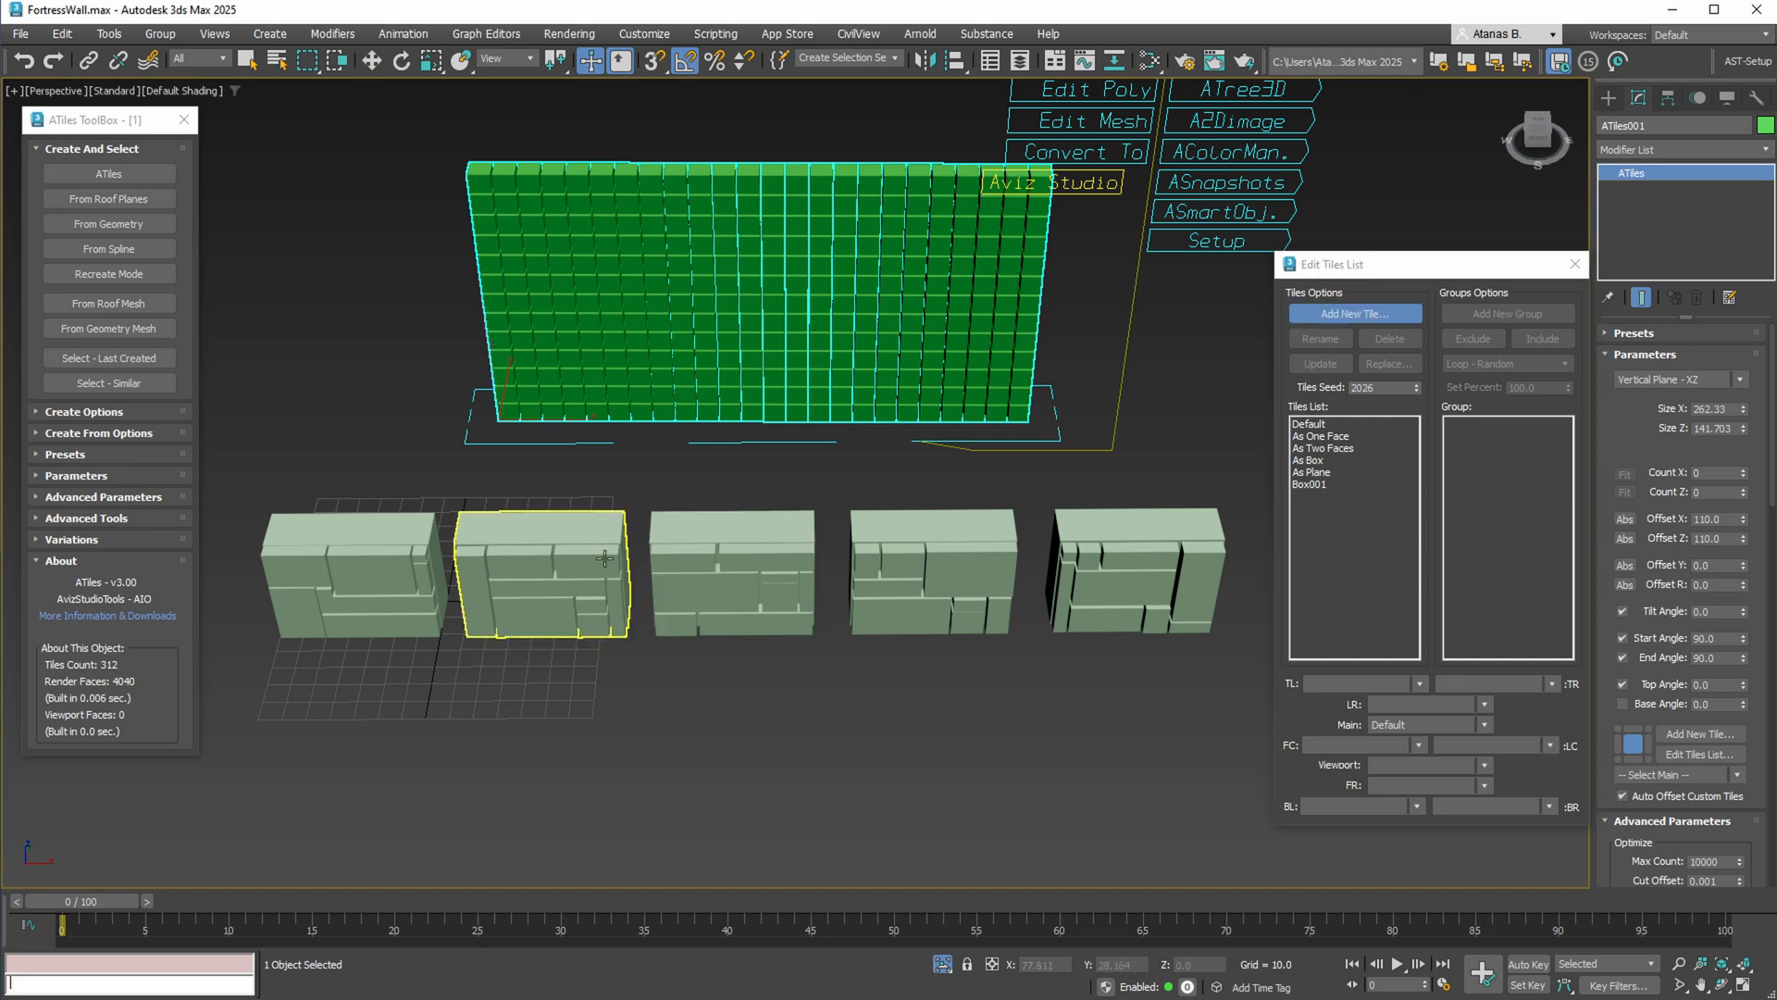
left_click(546, 569)
left_click(731, 569)
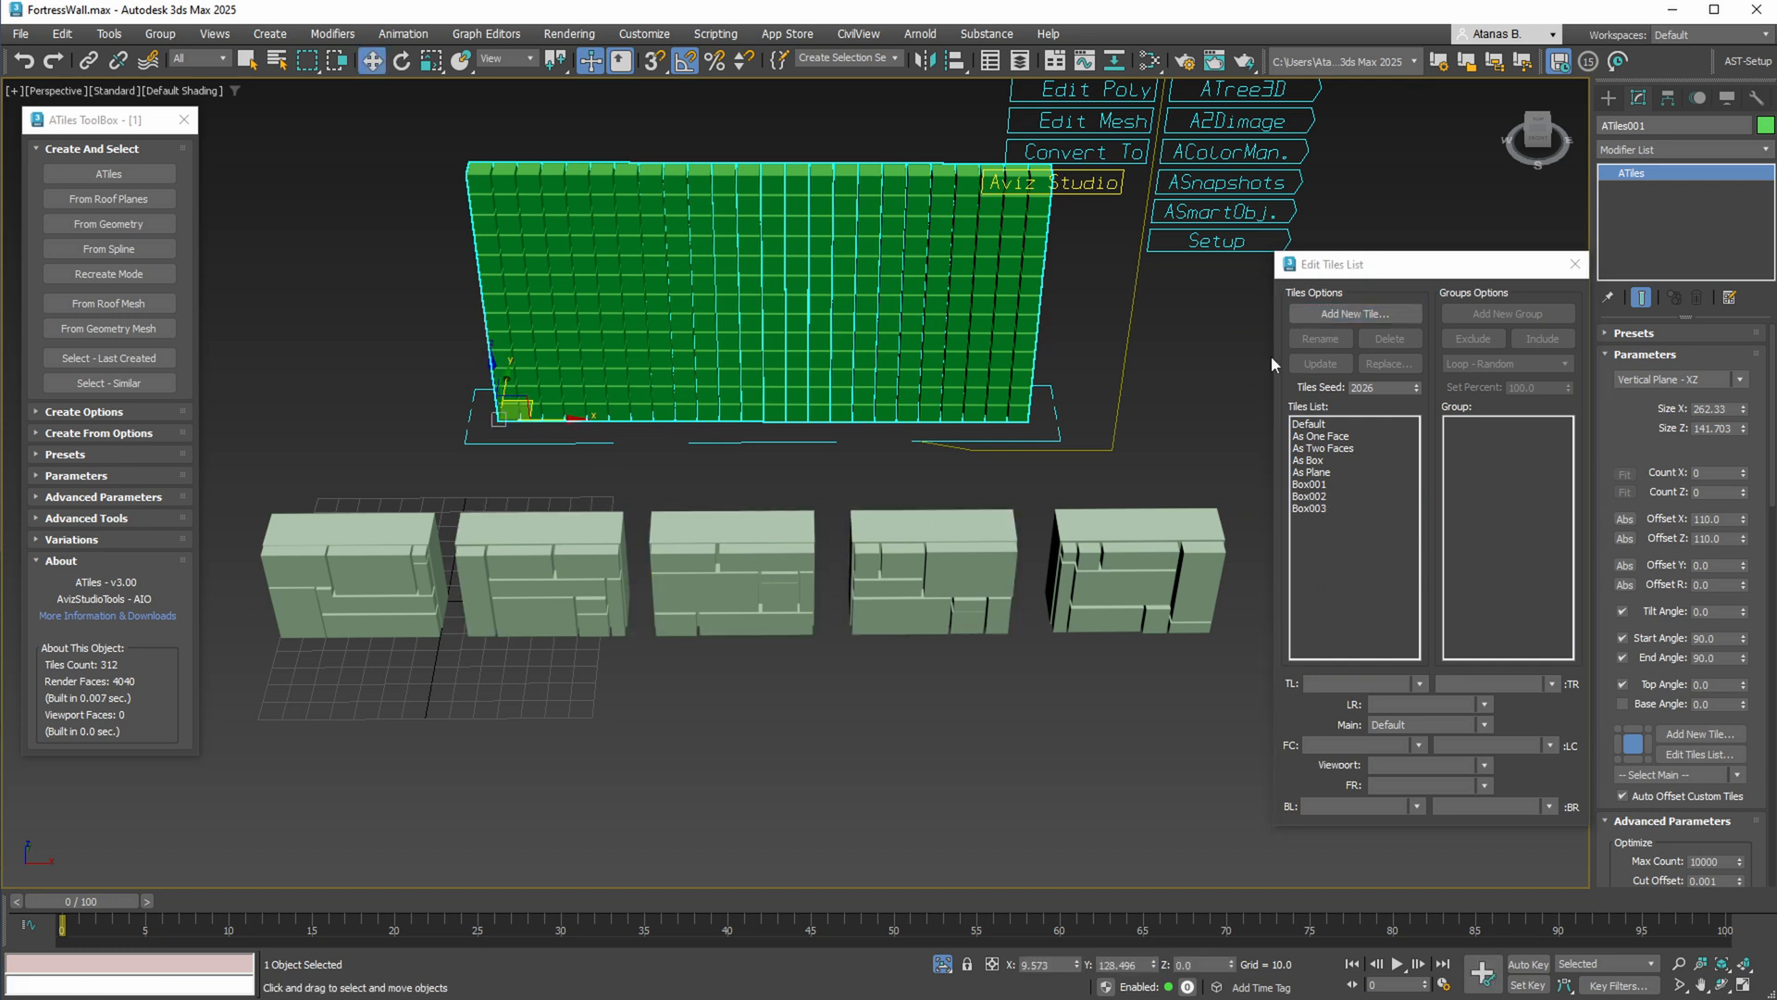
left_click(1353, 314)
left_click(950, 539)
left_click(1340, 314)
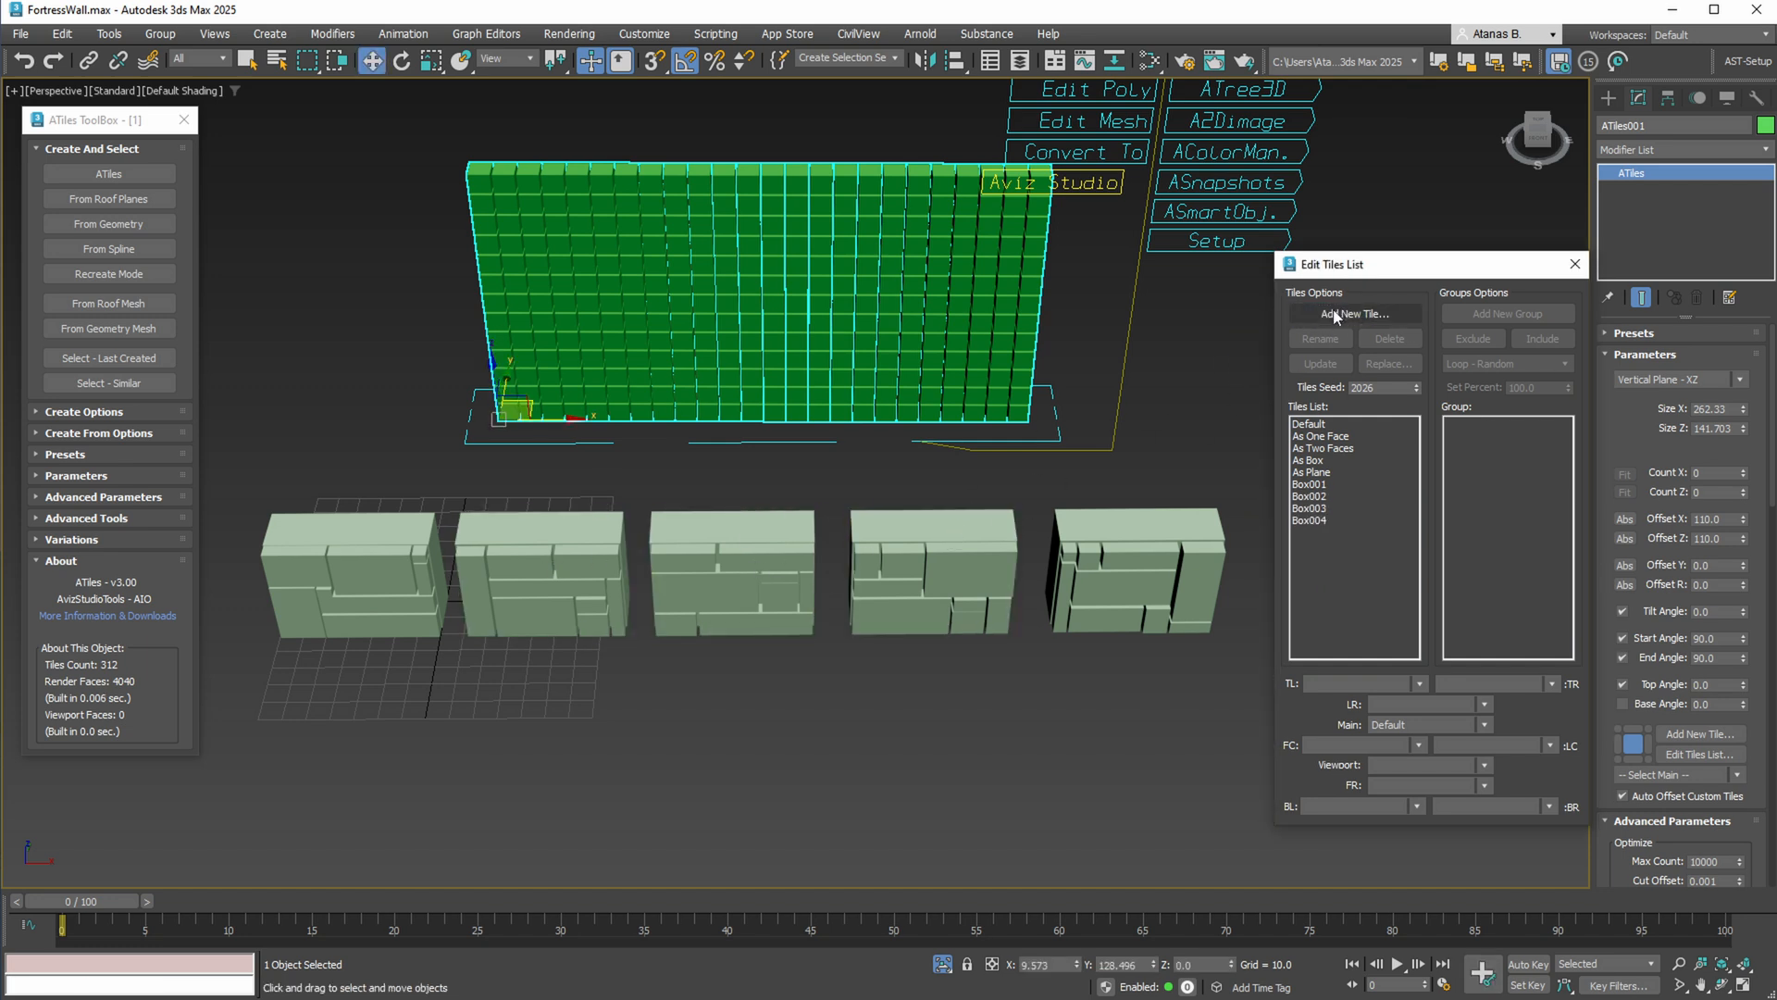
left_click(1074, 550)
Group the tiles Box001 to Box005 and rename the group as Wall 50x70
left_click_drag(1309, 484, 1309, 532)
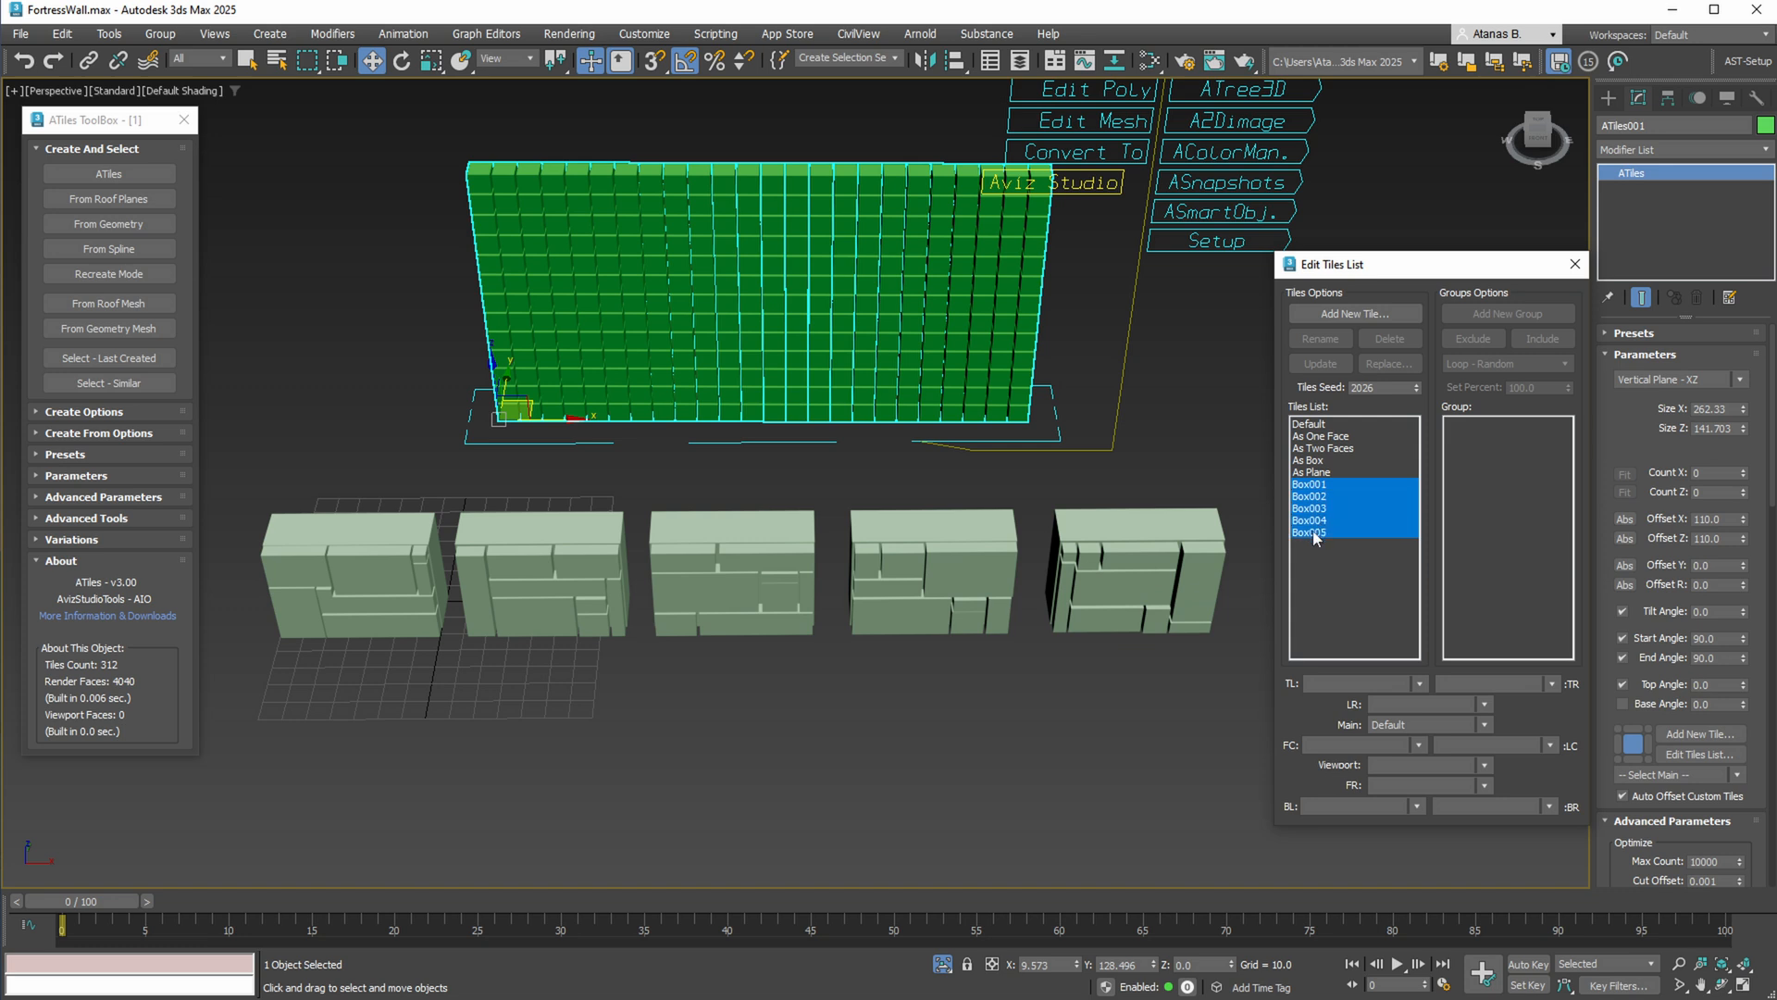
left_click(1484, 316)
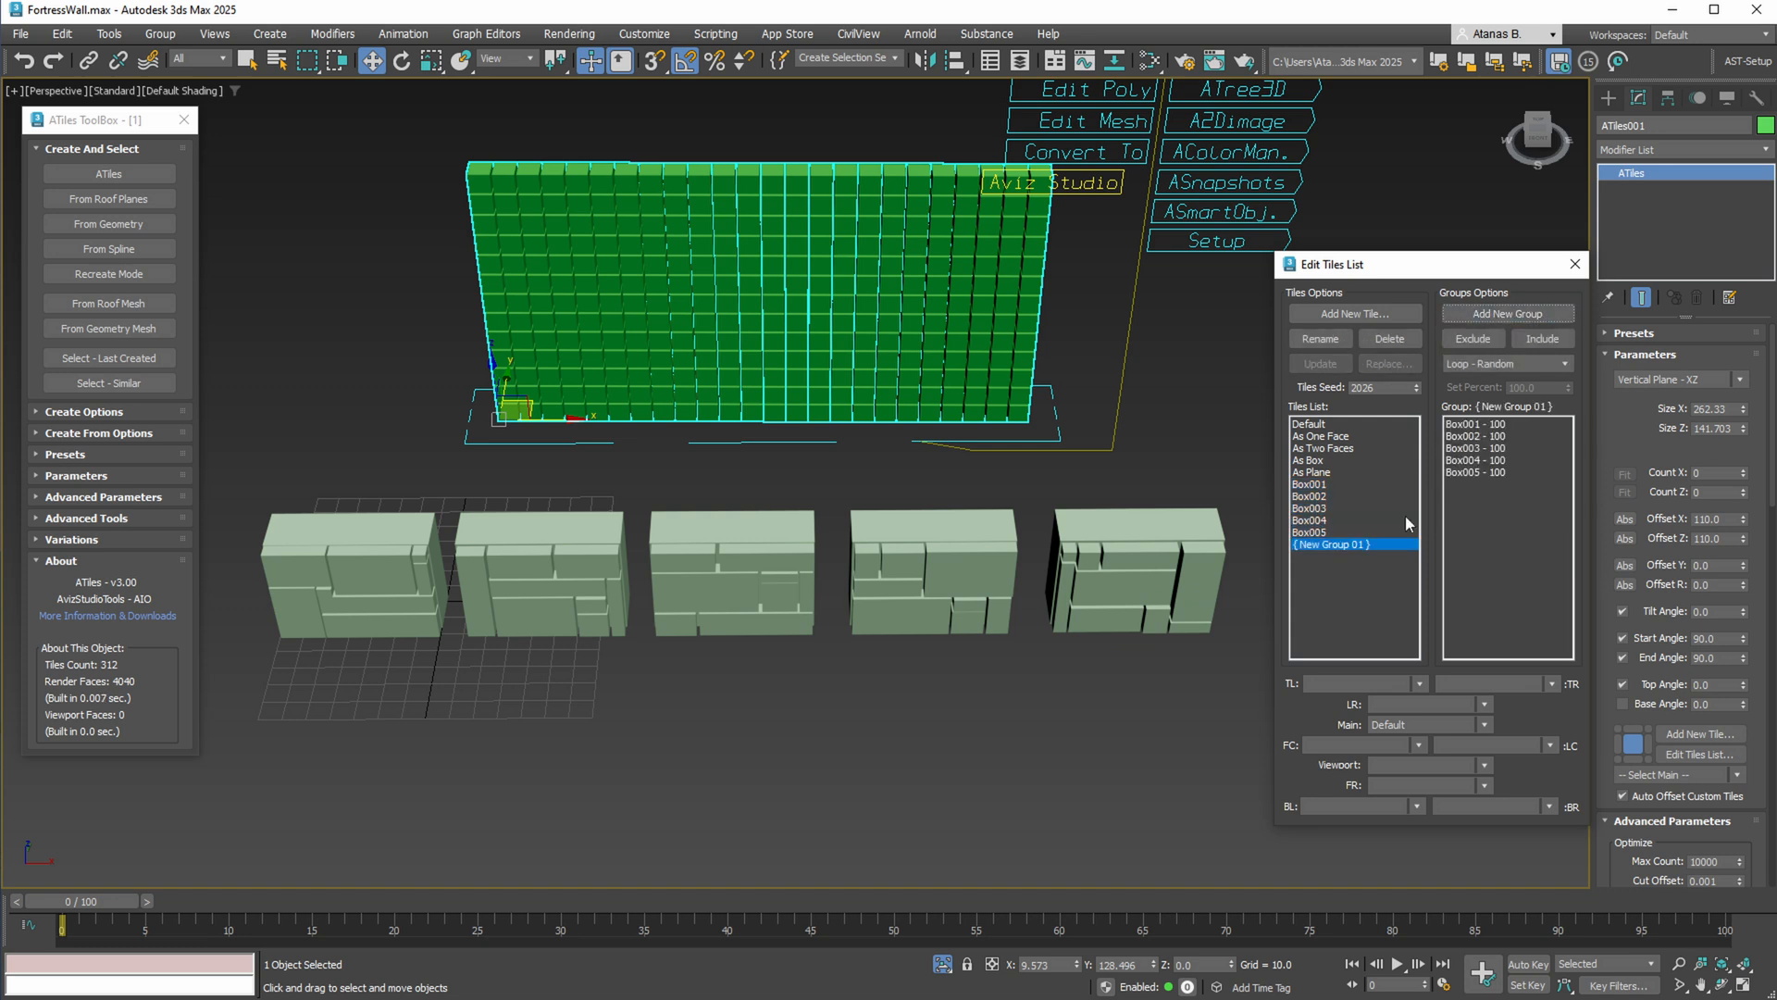
left_click(1321, 339)
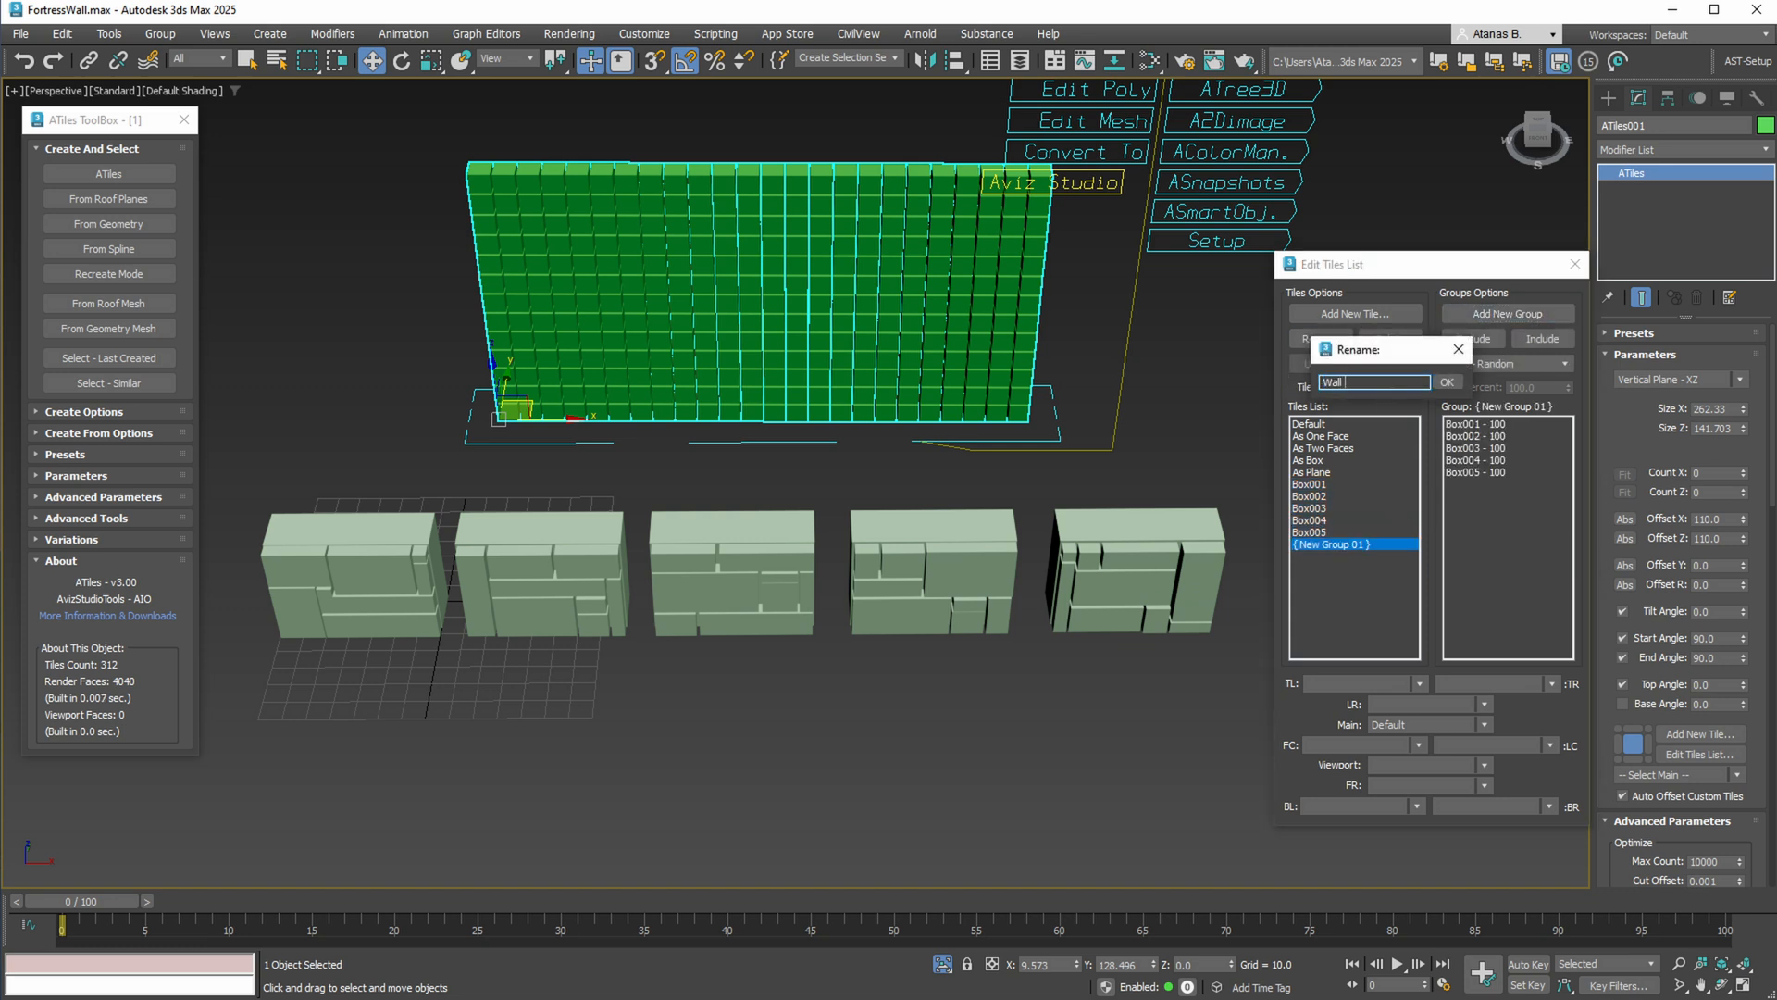
left_click(1449, 385)
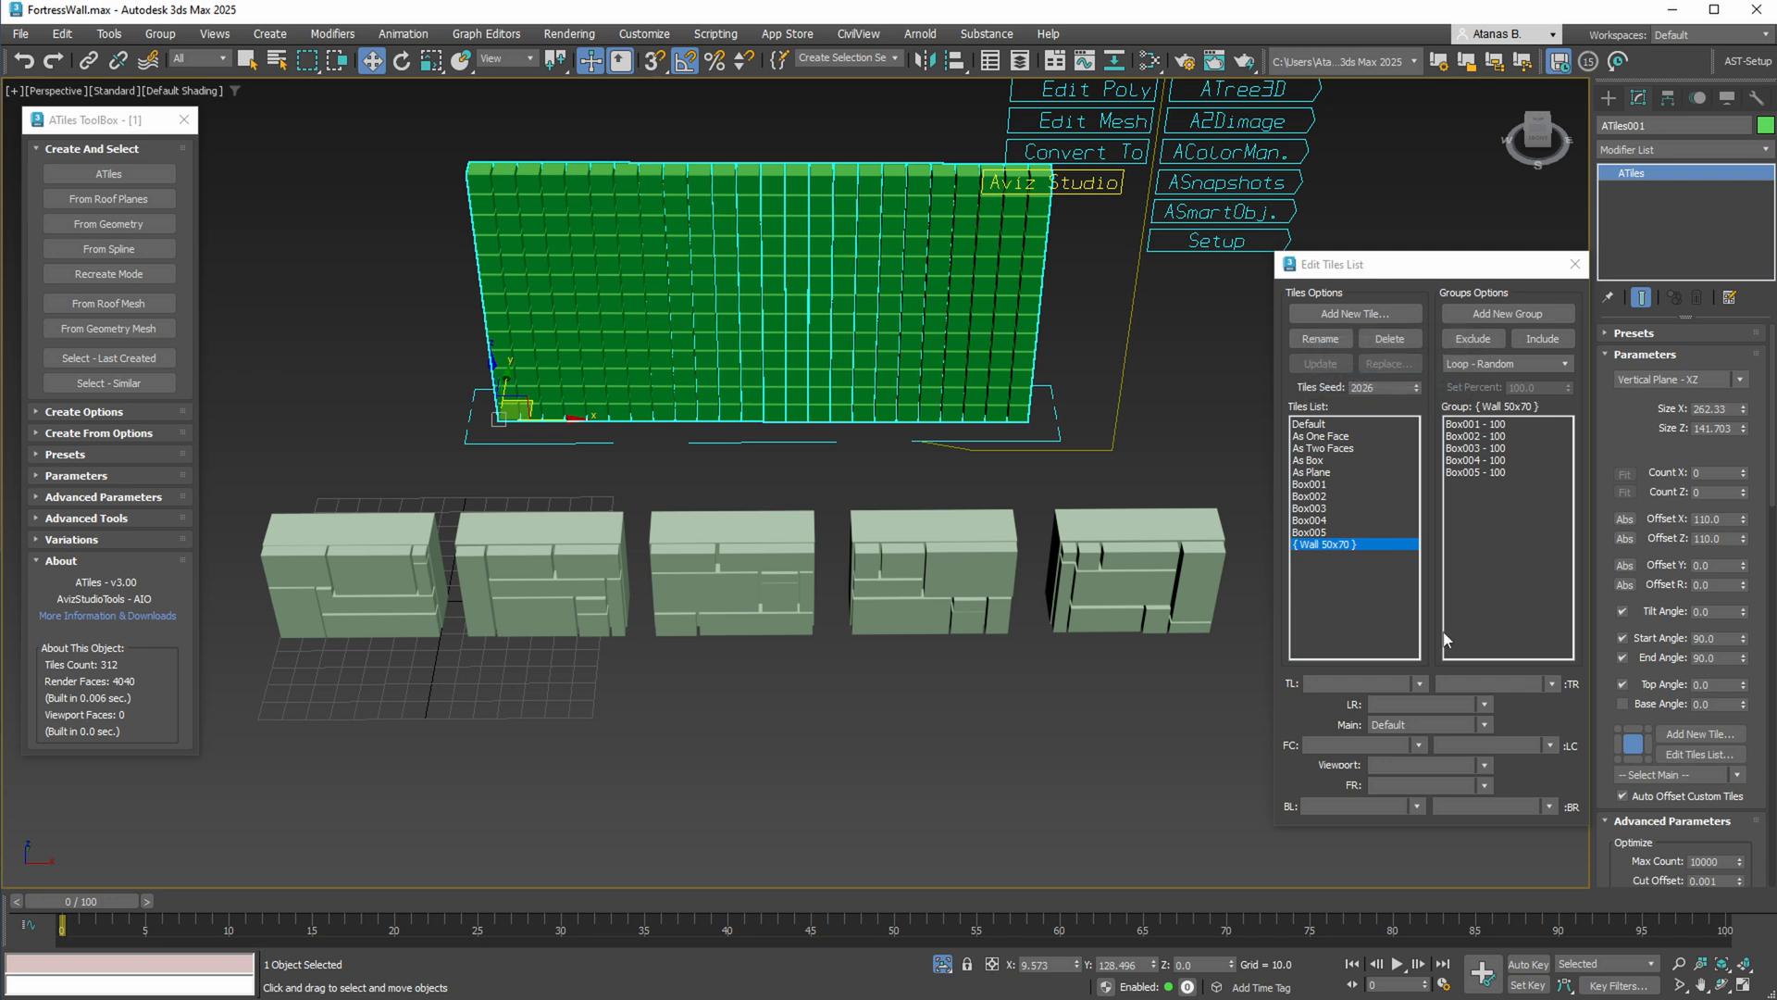
Assign the Wall 50x70 group as the Main tile and close the tiles list editor
left_click(1425, 724)
left_click(1401, 861)
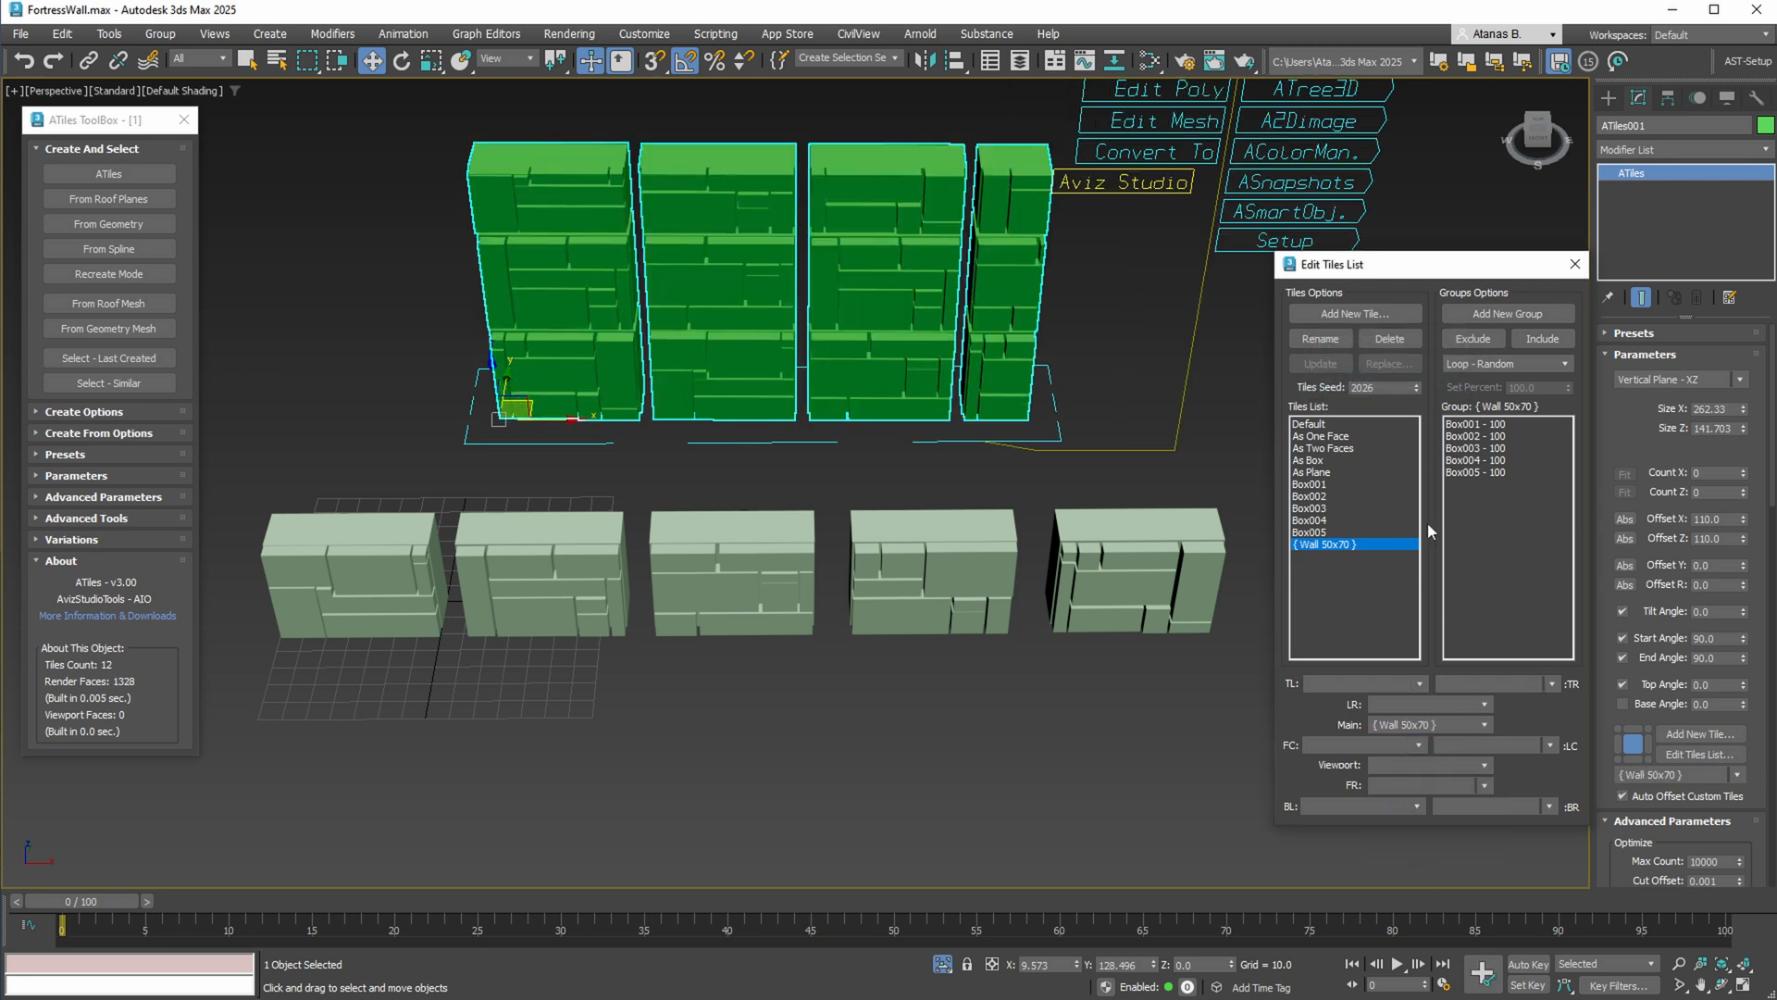
left_click(1575, 266)
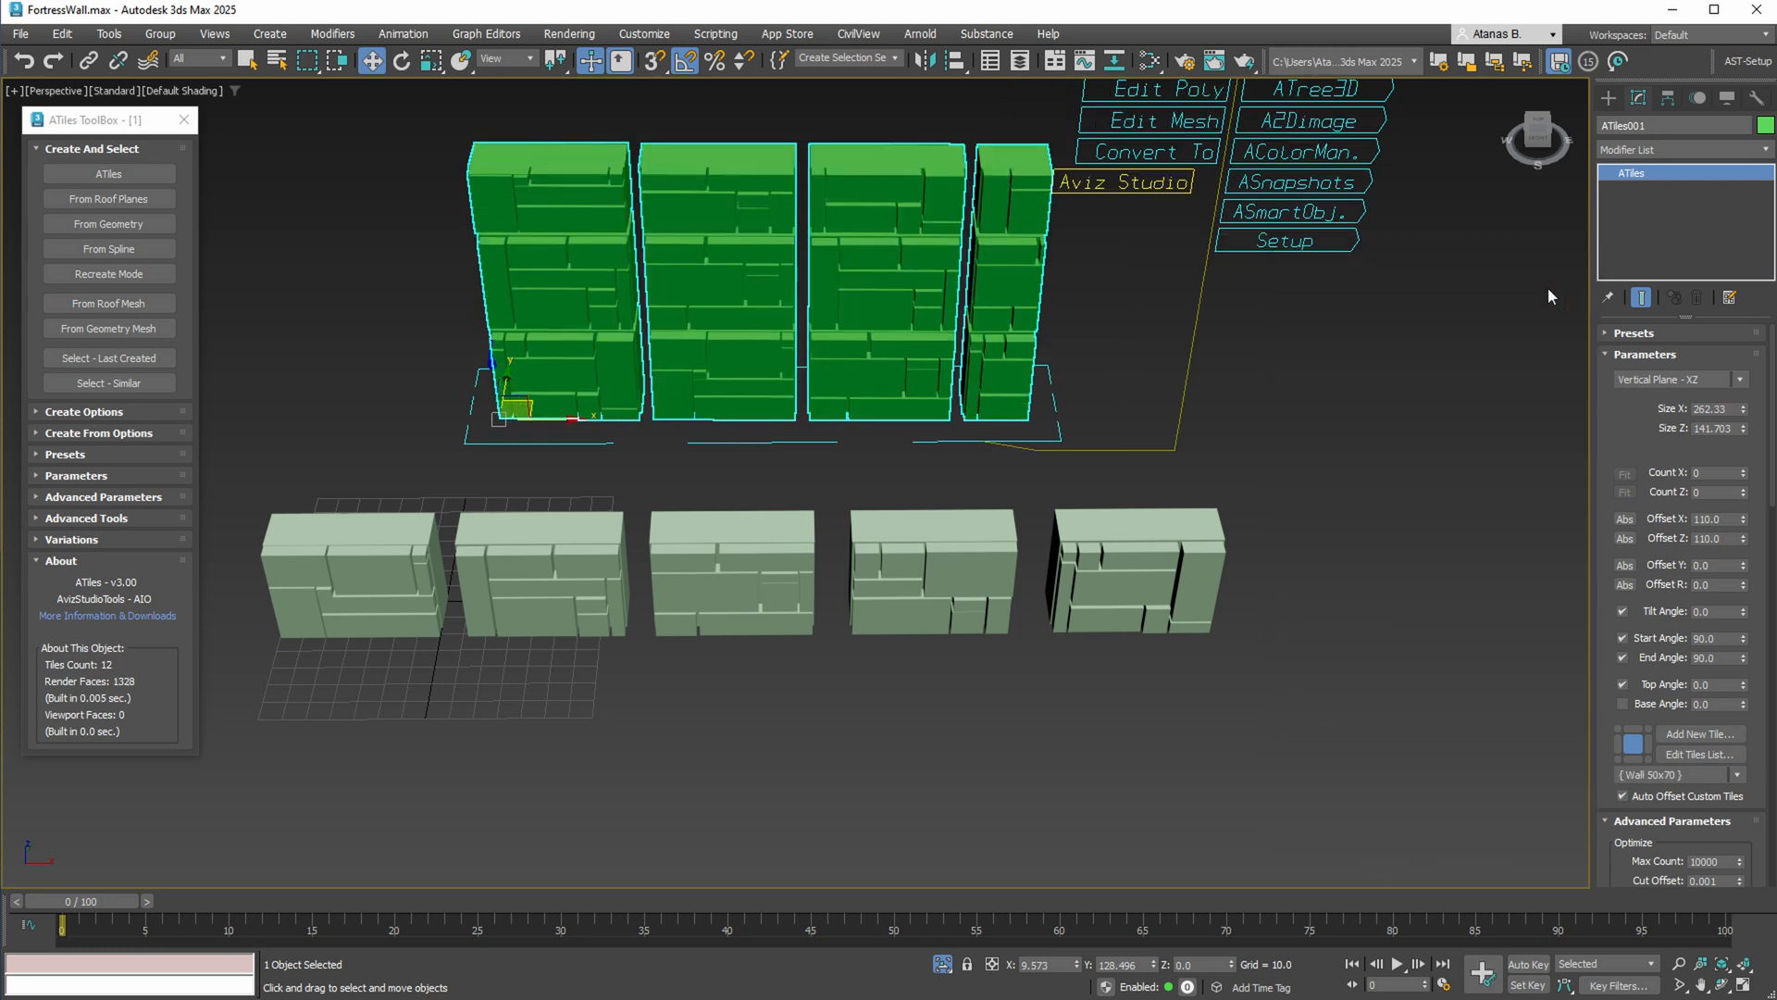
Enable random transforms with scale variation from 0.9 to 1.1 on the X, Y and Z axes
left_click_drag(139, 753, 123, 945)
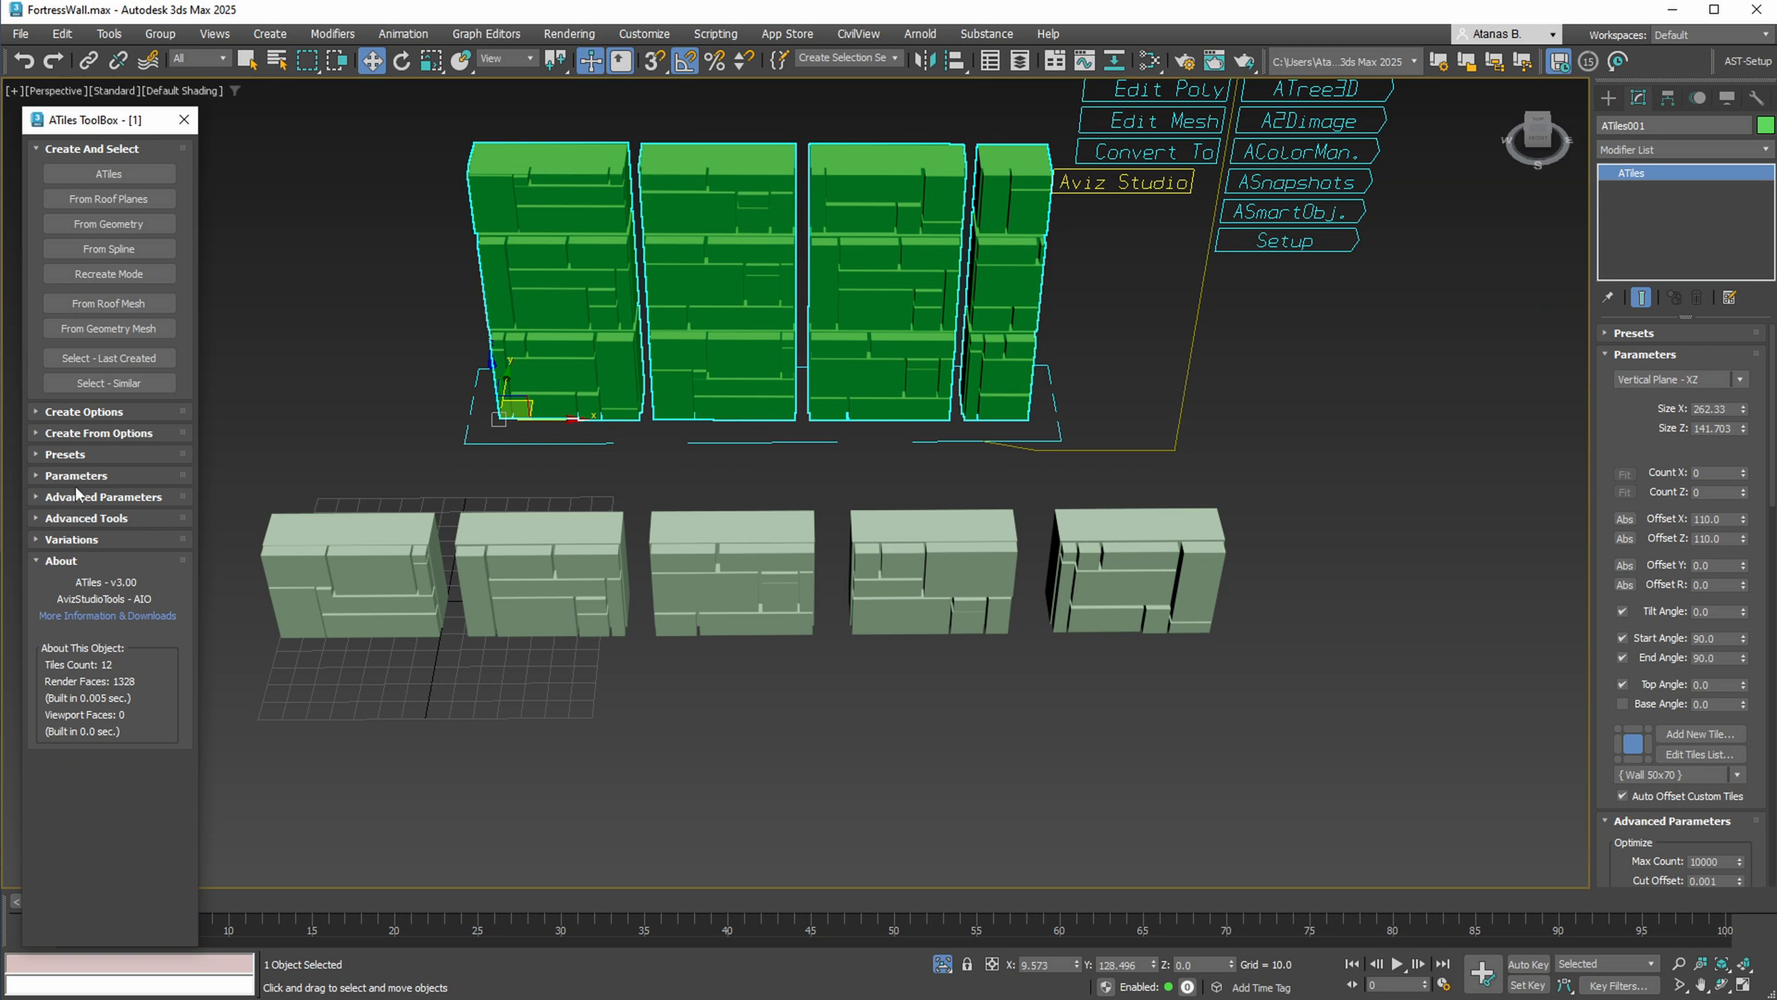
left_click(66, 538)
left_click(50, 439)
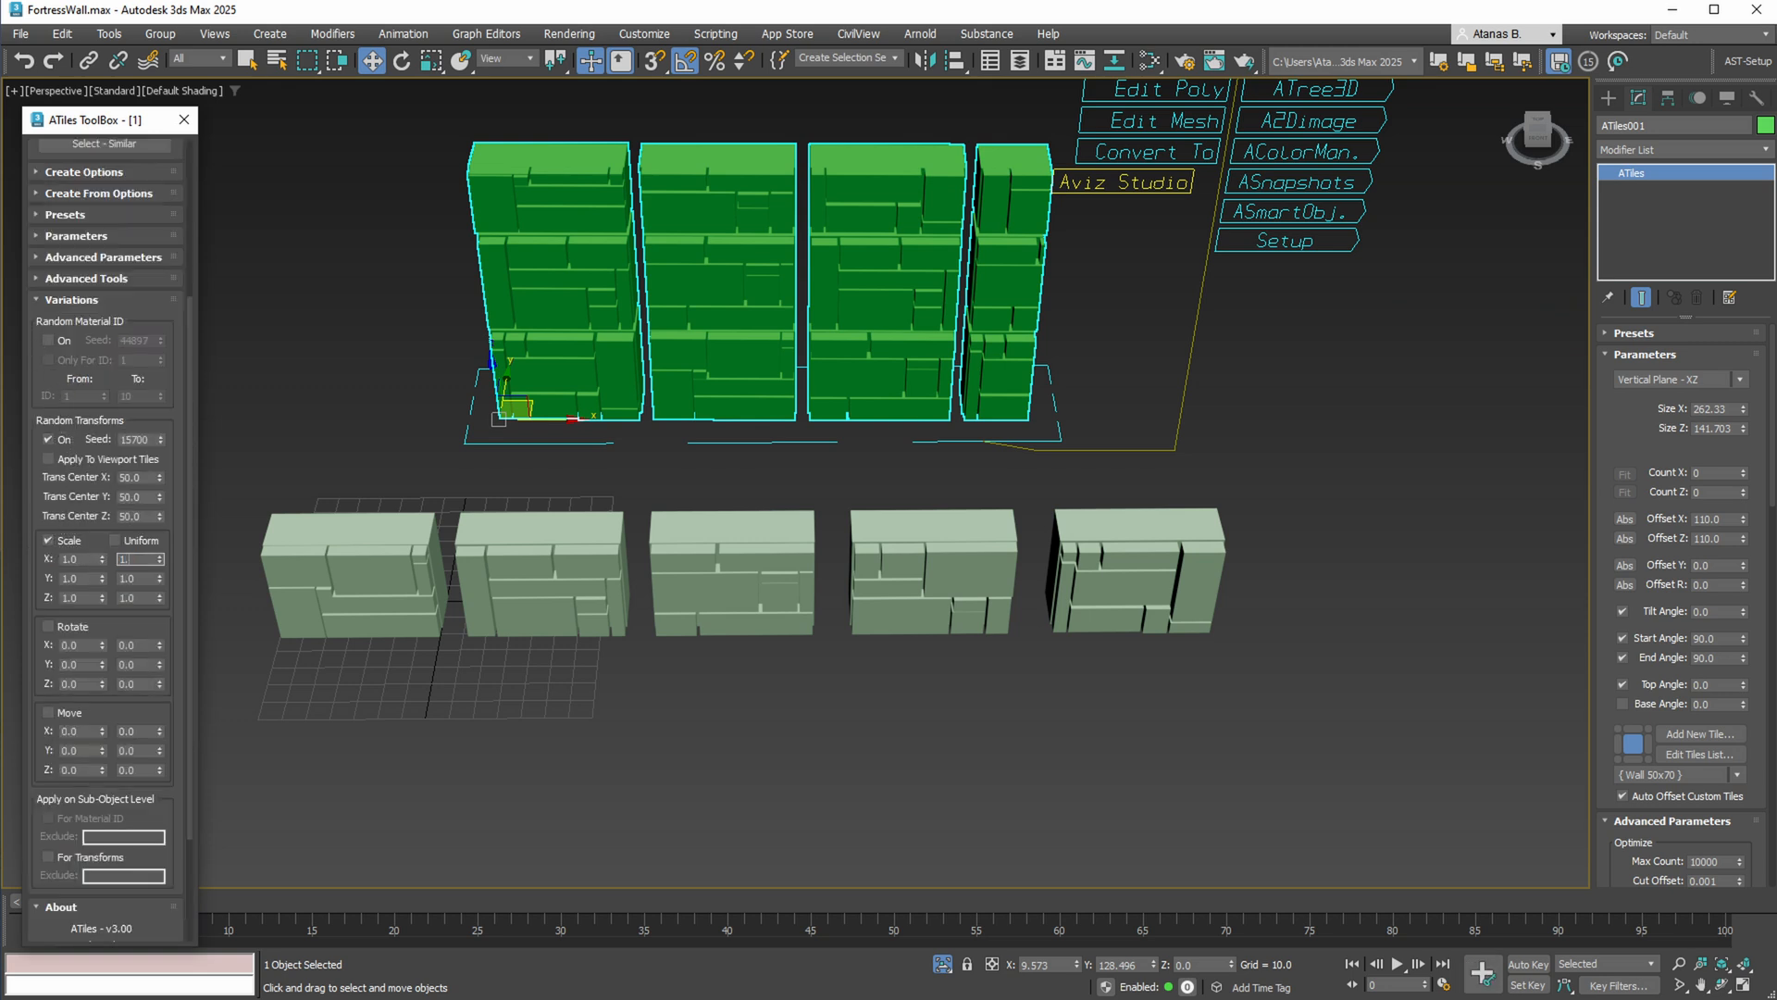
left_click(141, 577)
type("1.1")
left_click(143, 598)
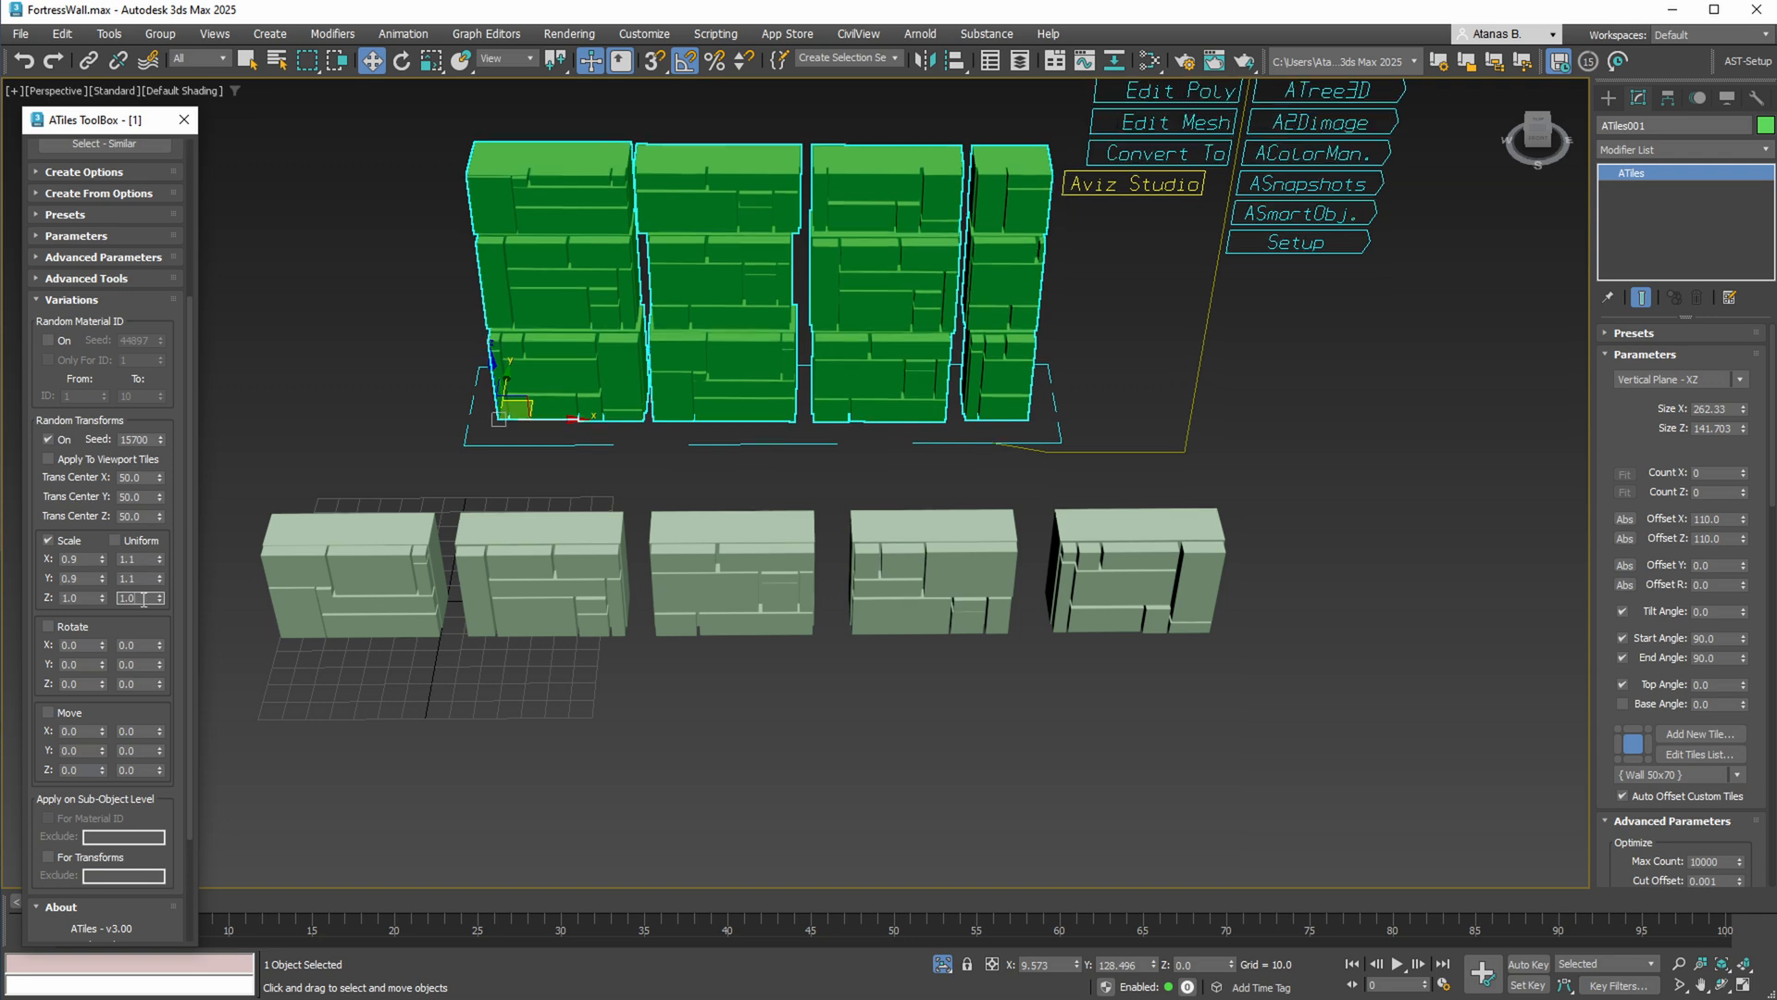
Enable random rotation from -2 to 2 on X and Y and from -5 to 5 on Z
left_click(66, 626)
left_click(138, 645)
type("2")
left_click(132, 665)
type("2")
left_click(137, 684)
type("5")
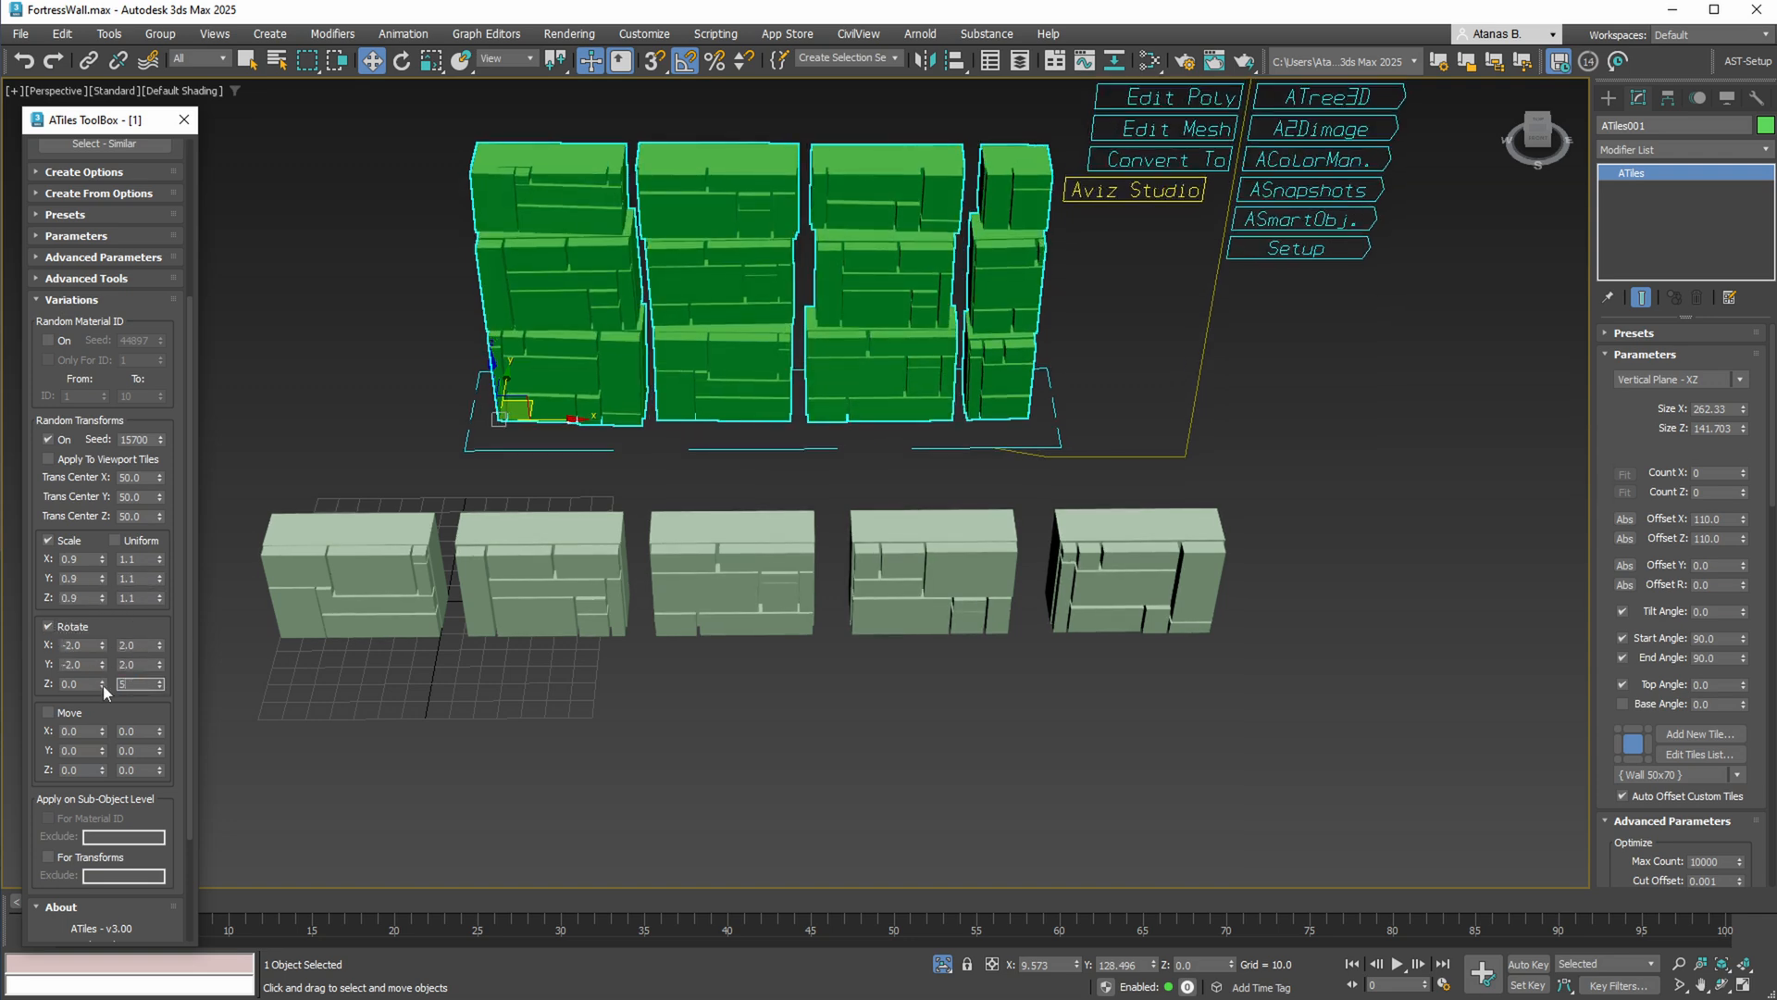
key("Return")
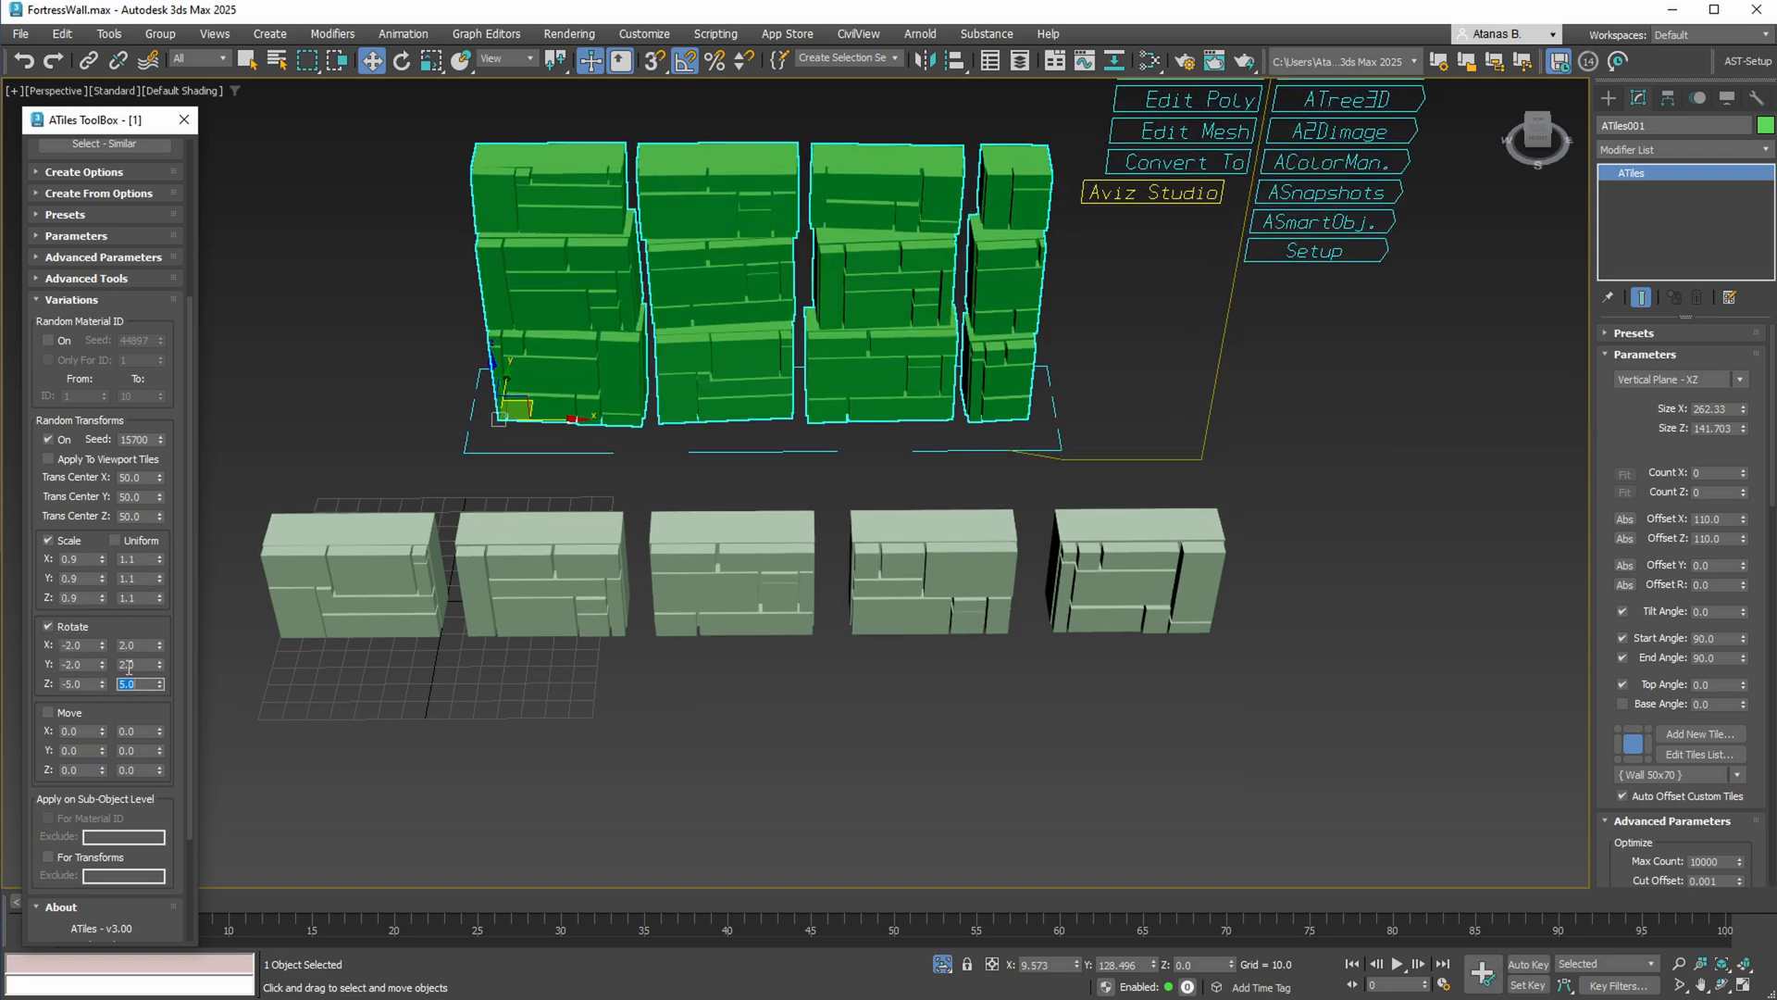
Enable random movement from -2 to 2 on the X, Y and Z axes
left_click(61, 714)
left_click(116, 732)
left_click_drag(139, 751, 119, 770)
type("2")
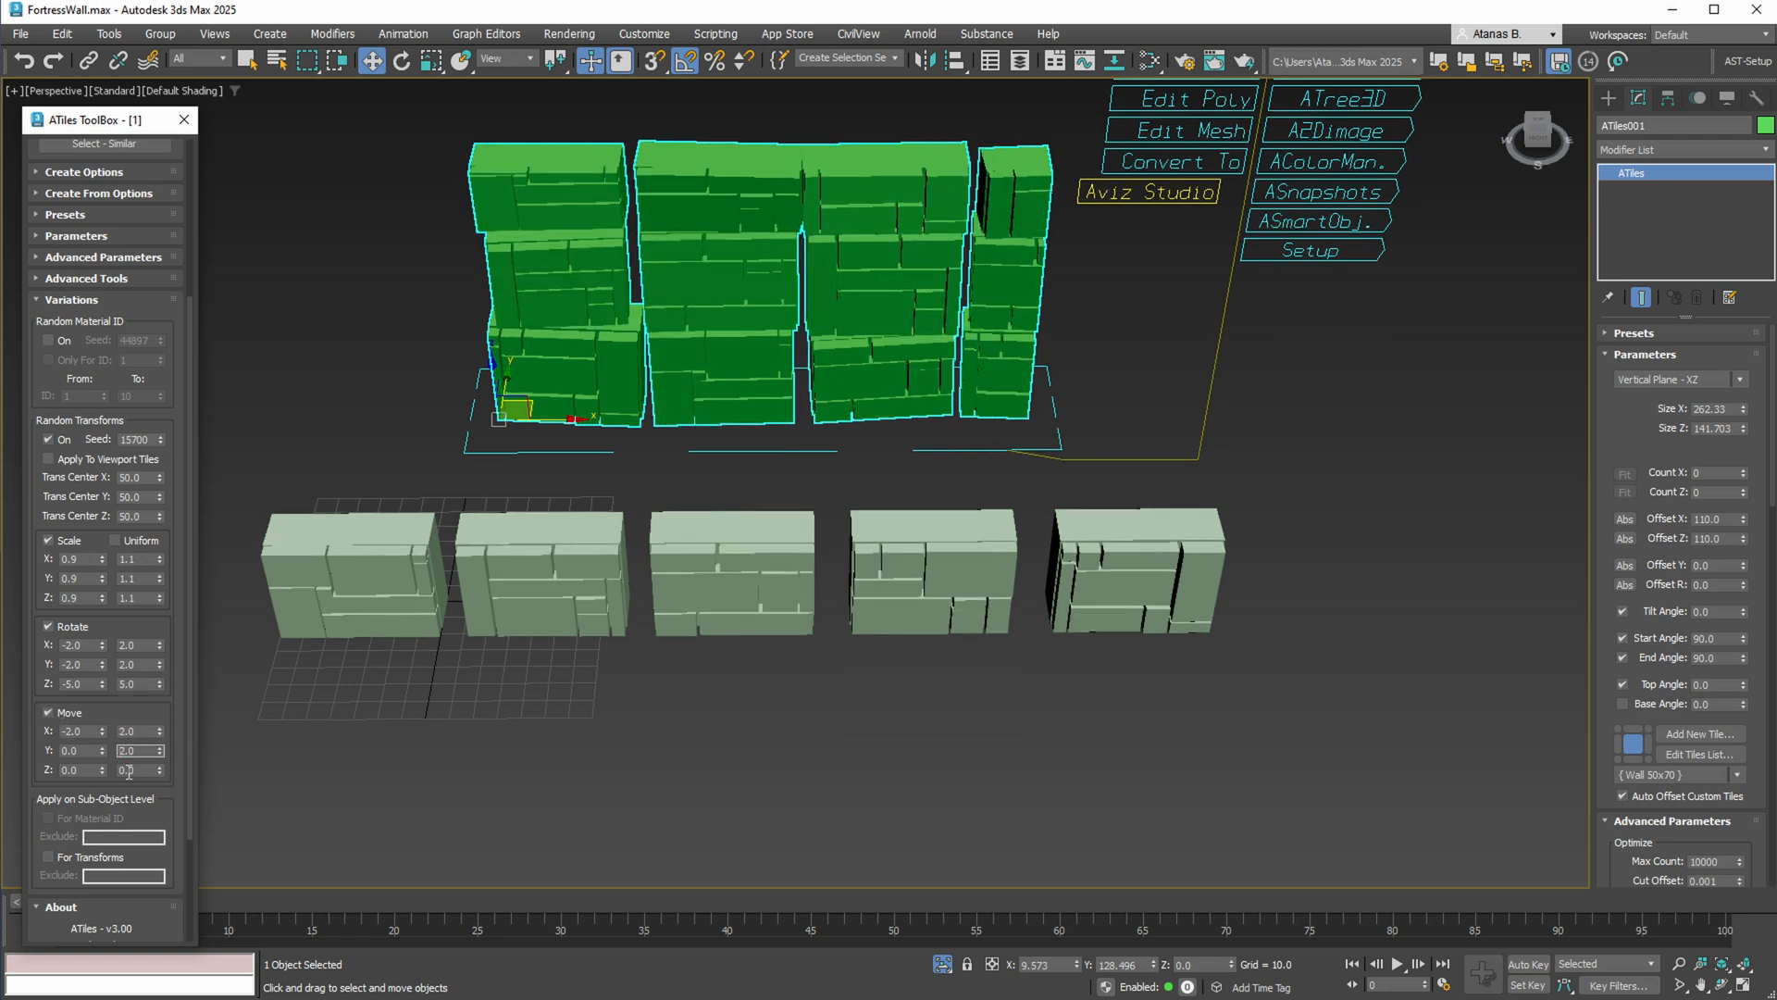
type("2")
left_click(143, 750)
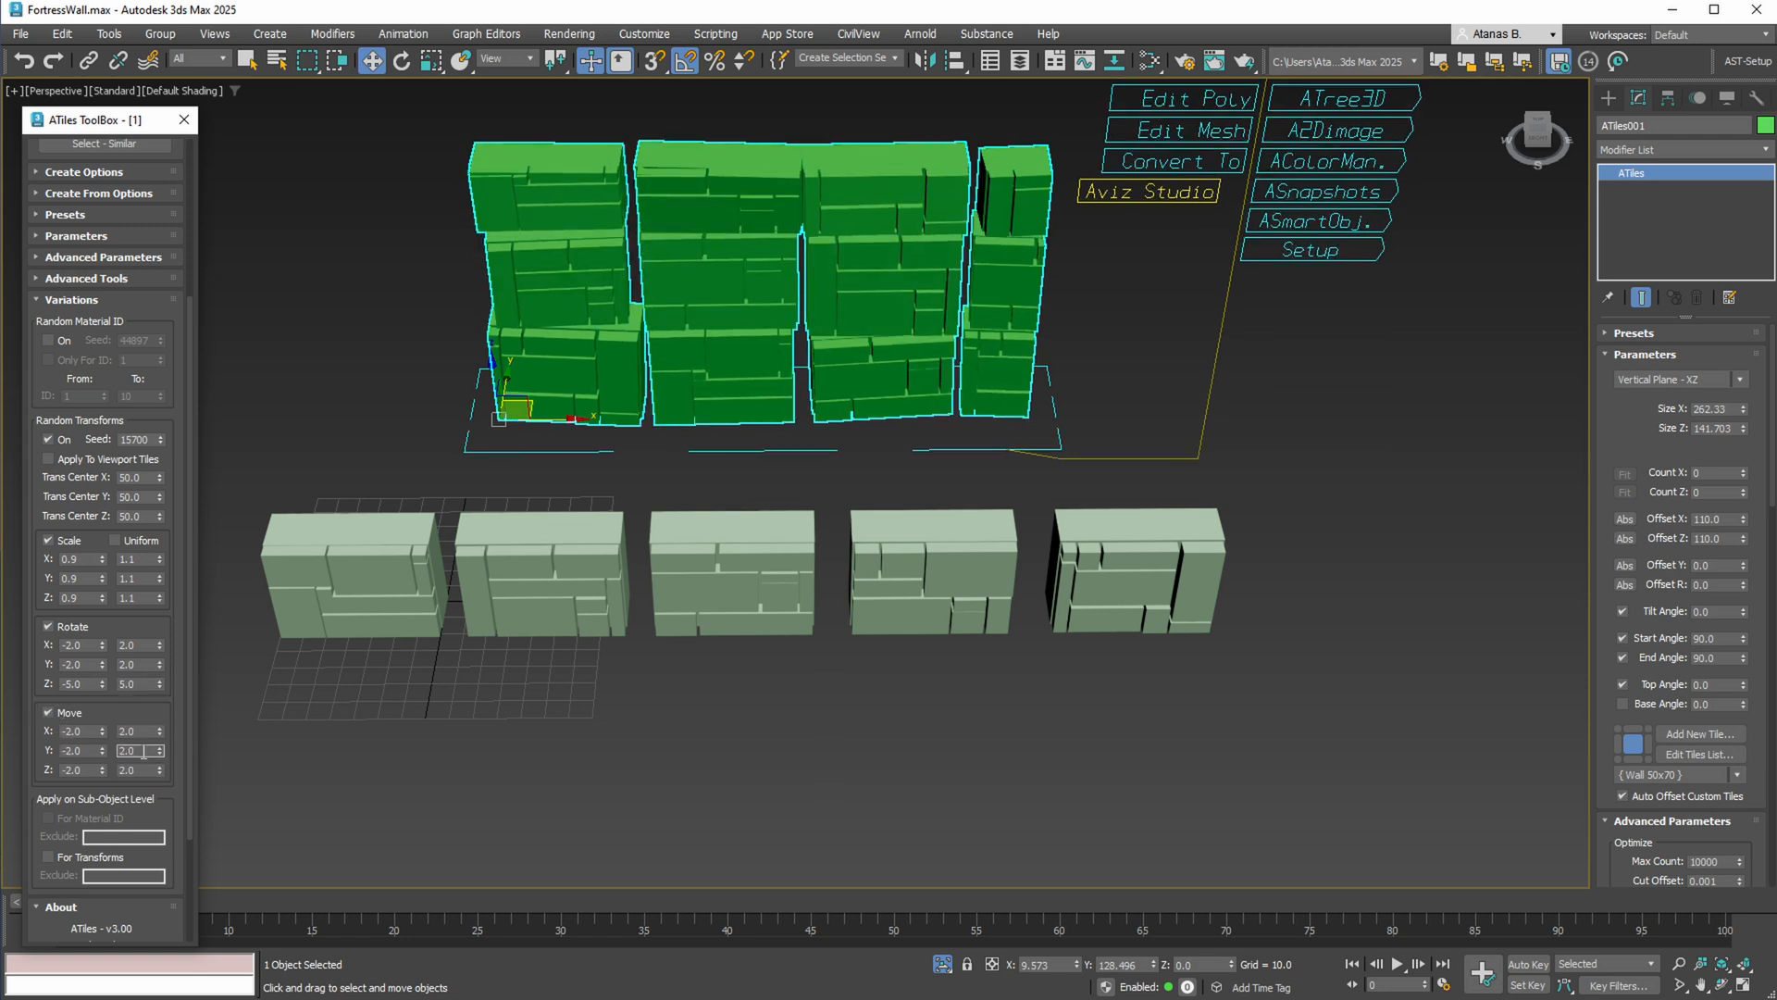
Set the wall's Offset R to 50 and its absolute X and Z offsets to 0
left_click(1696, 586)
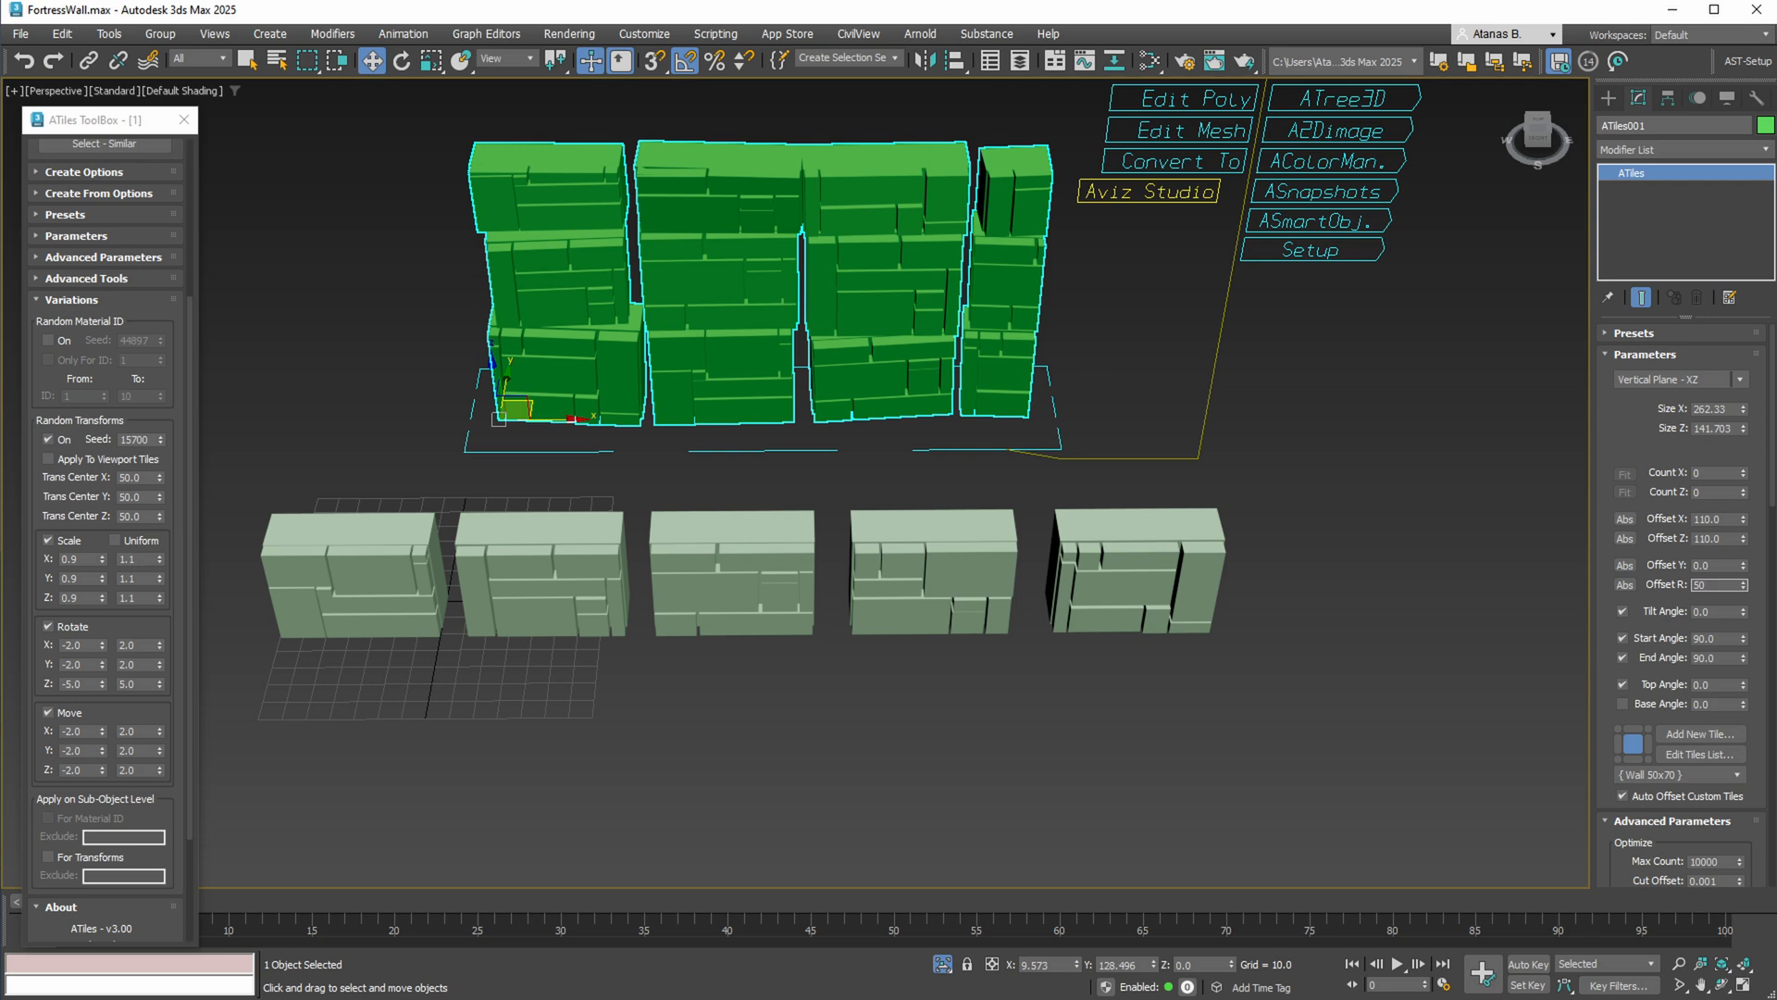
key("Return")
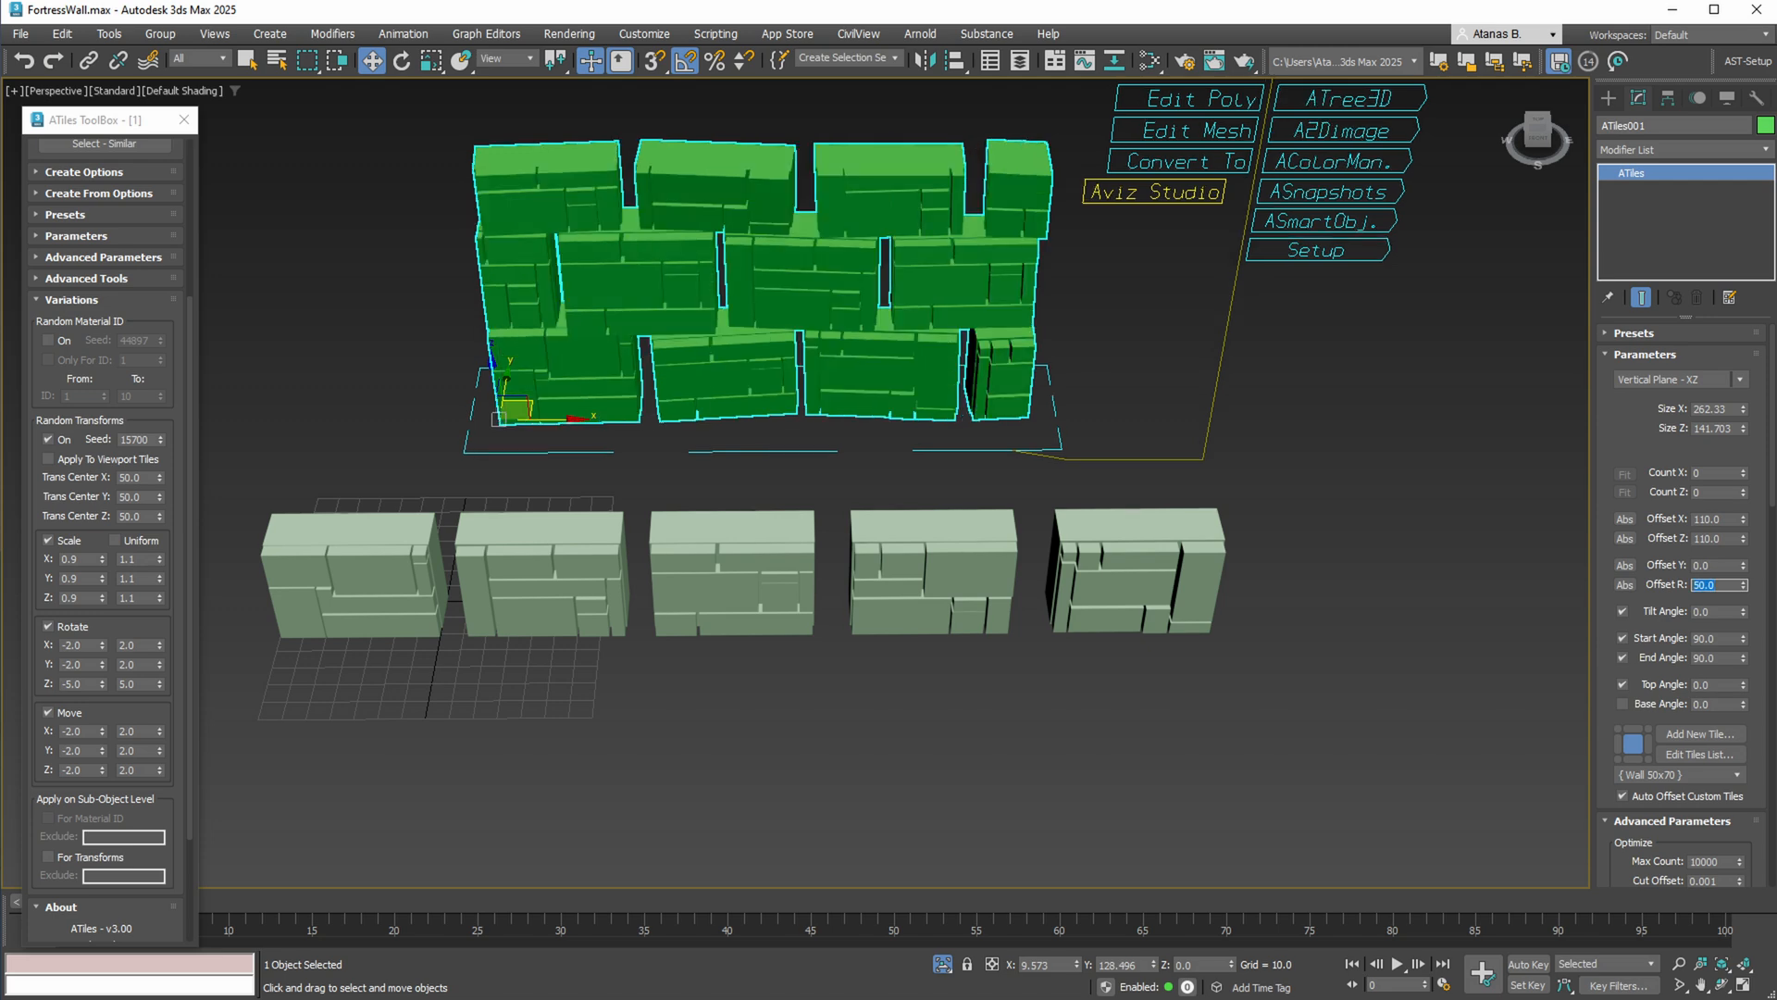
right_click(1746, 521)
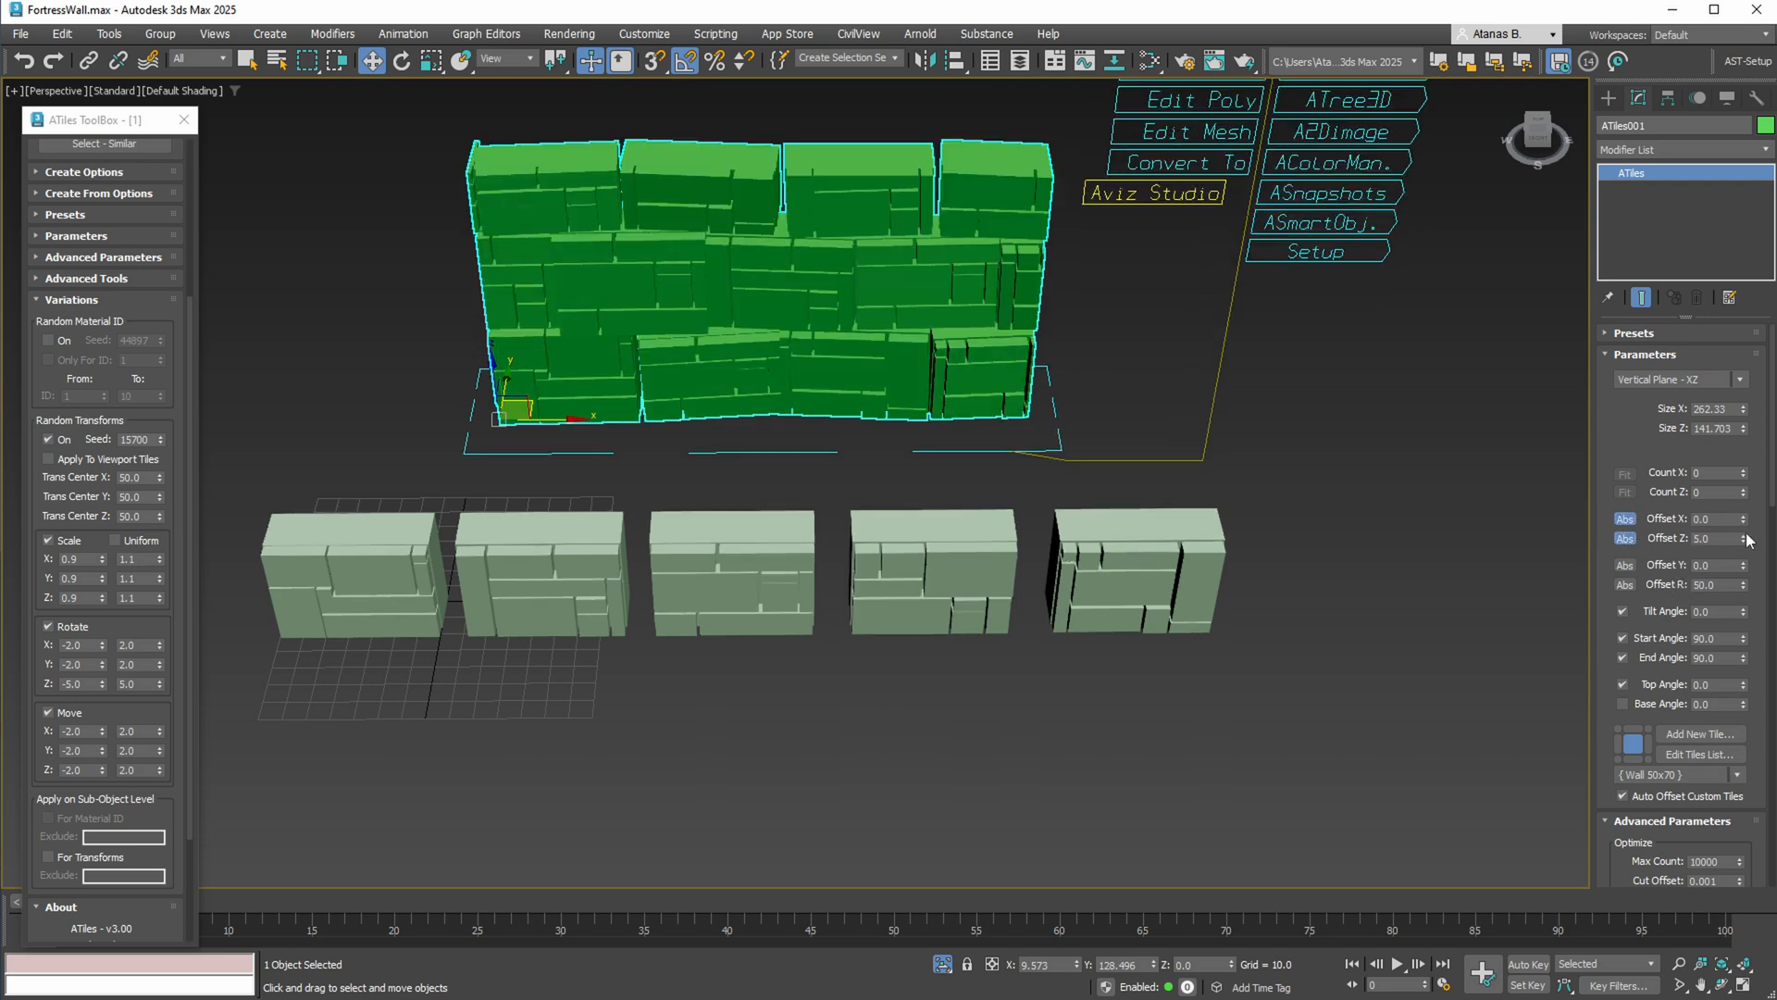
right_click(1745, 537)
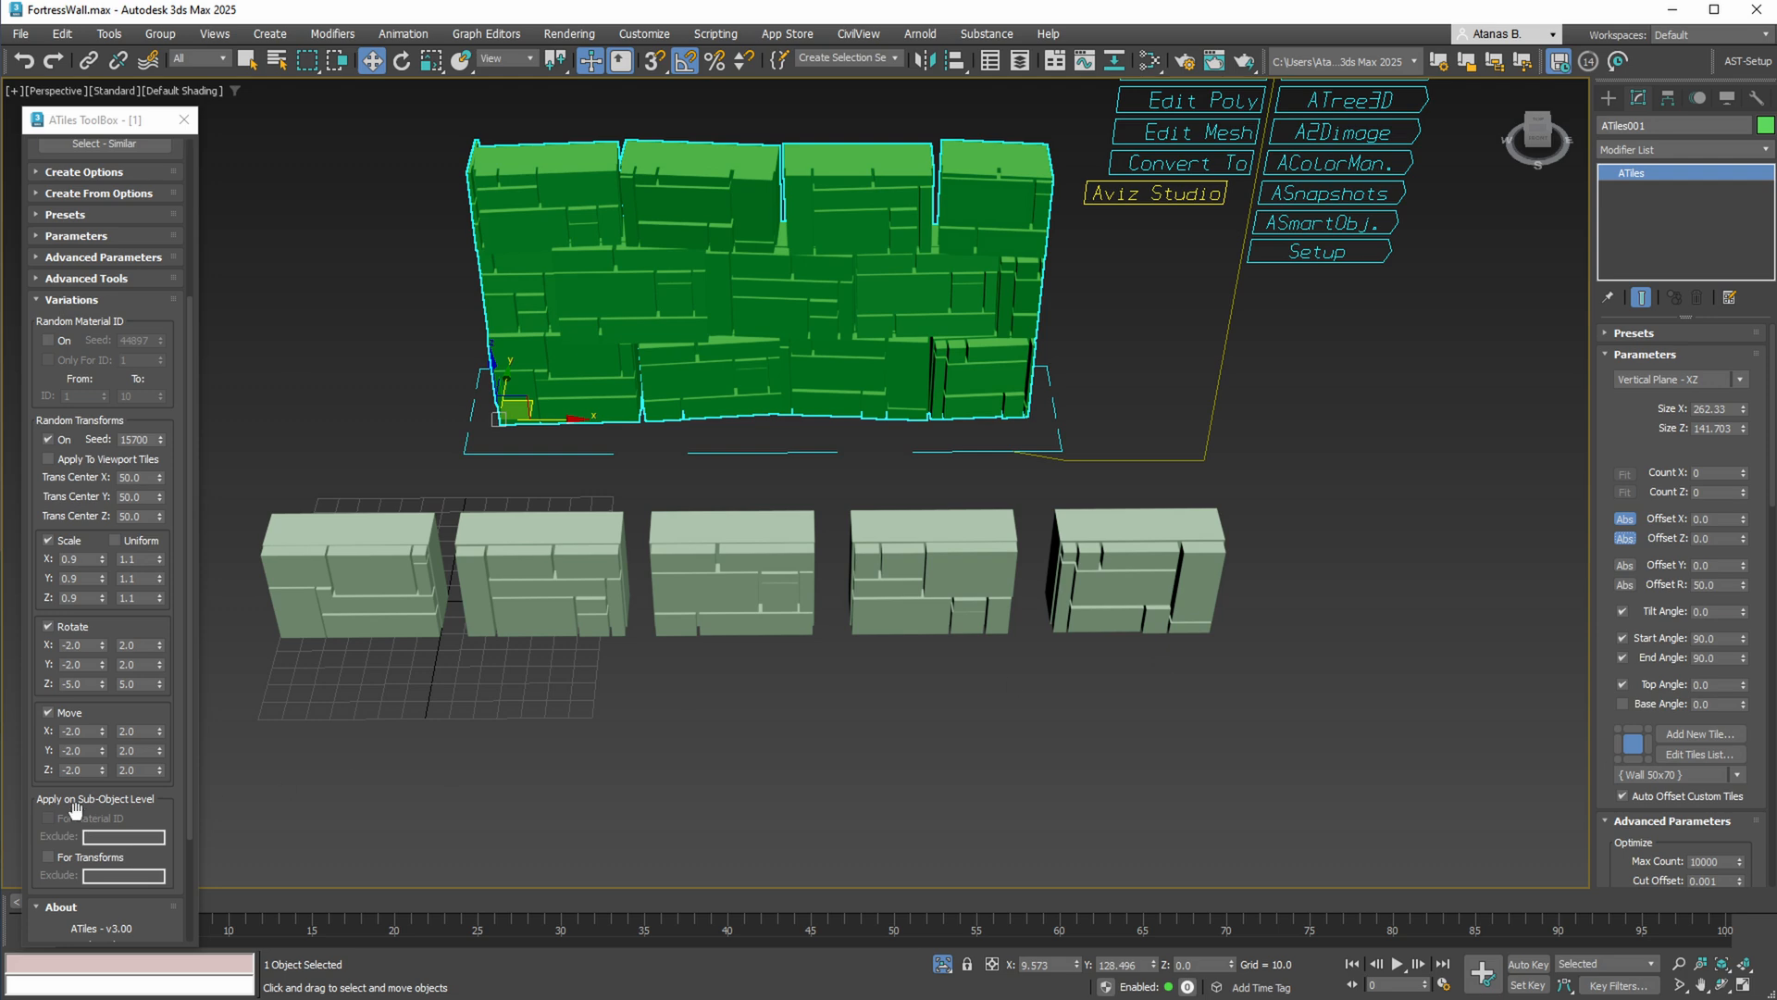
Apply the random transforms at sub-object level, excluding ID 1
left_click(56, 858)
left_click(107, 875)
type("1")
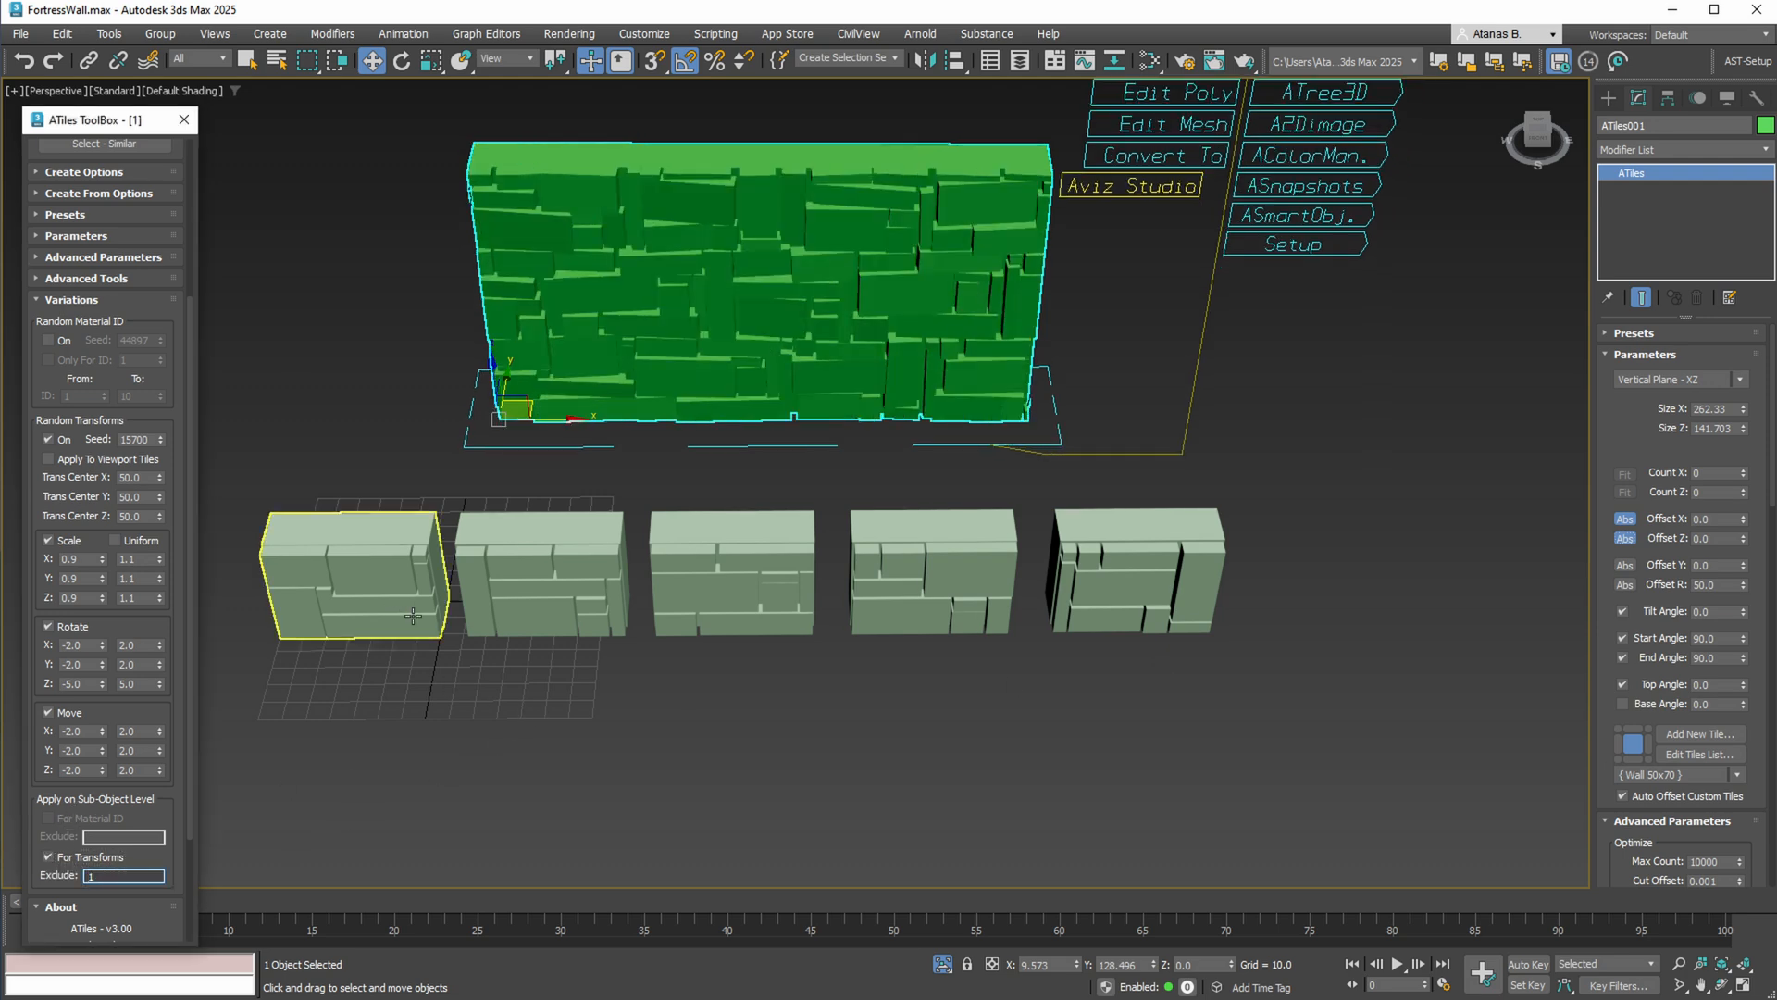
Set the wall's Size Z to 400
mouse_move(601, 669)
middle_mouse_down()
mouse_move(602, 703)
mouse_move(632, 683)
mouse_move(615, 696)
middle_mouse_up()
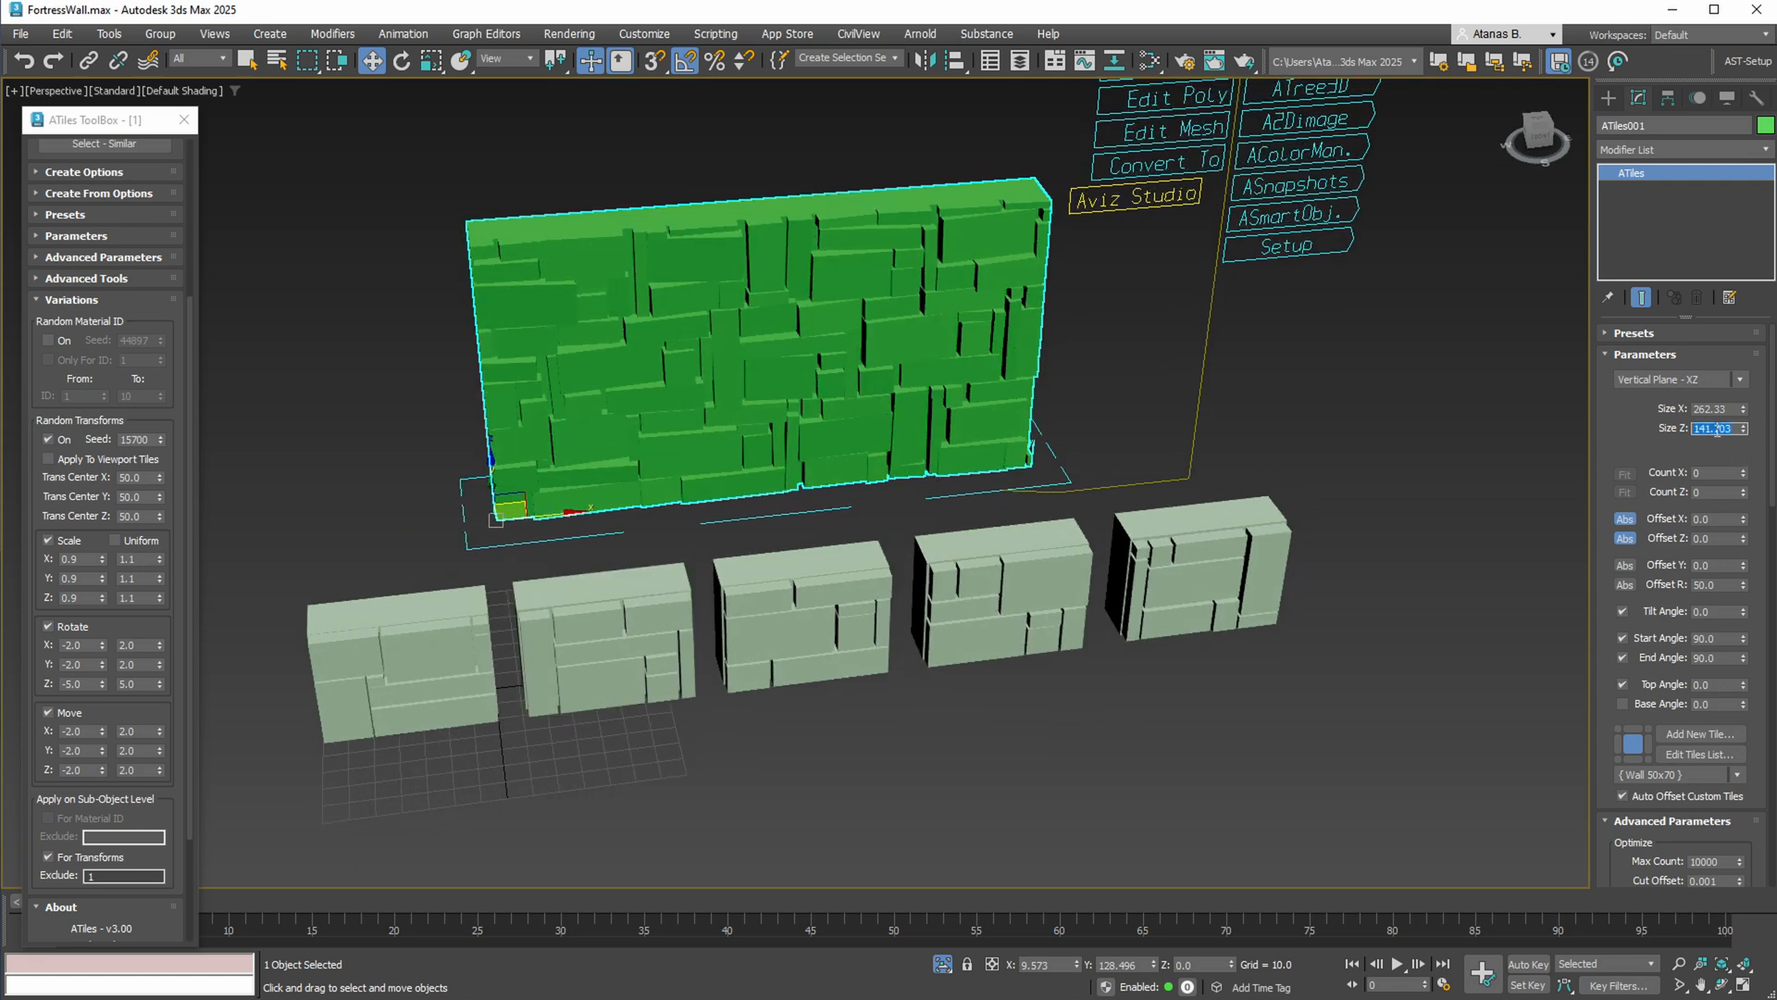
key("Return")
scroll(844, 456, "down", 5)
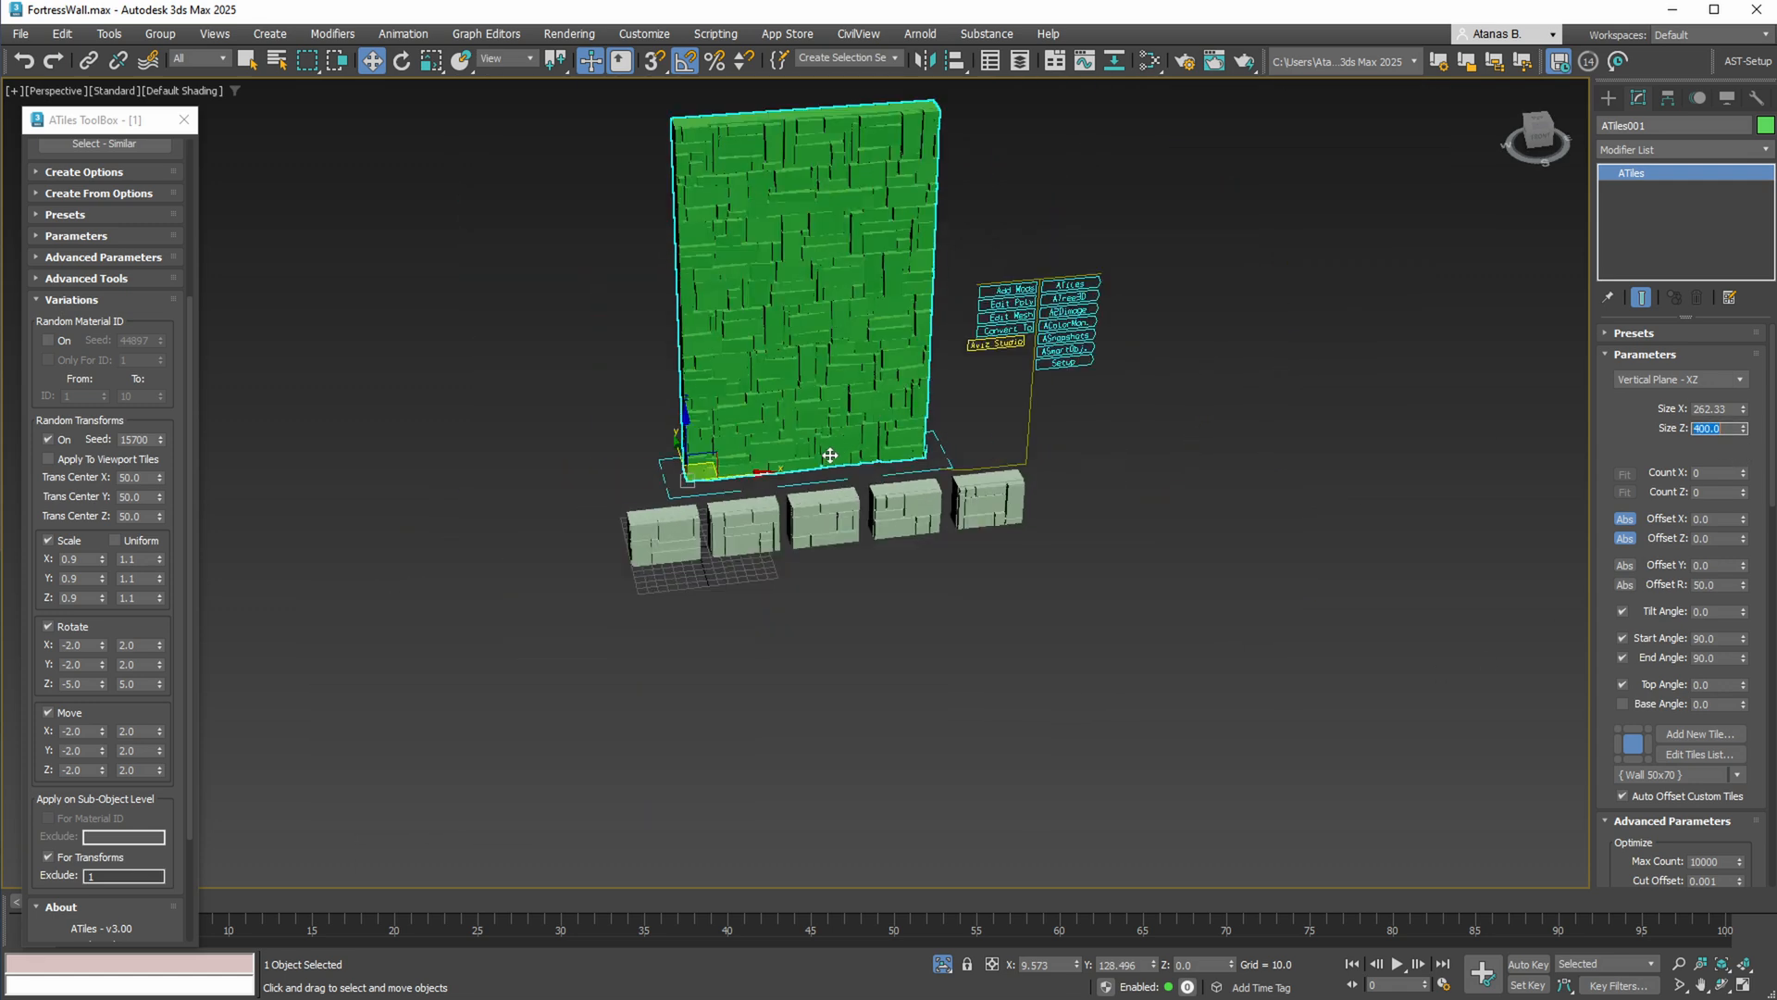
Create tiled walls from the rectangle spline on the fortress outline using From Spline
middle_click_drag(838, 455, 758, 663)
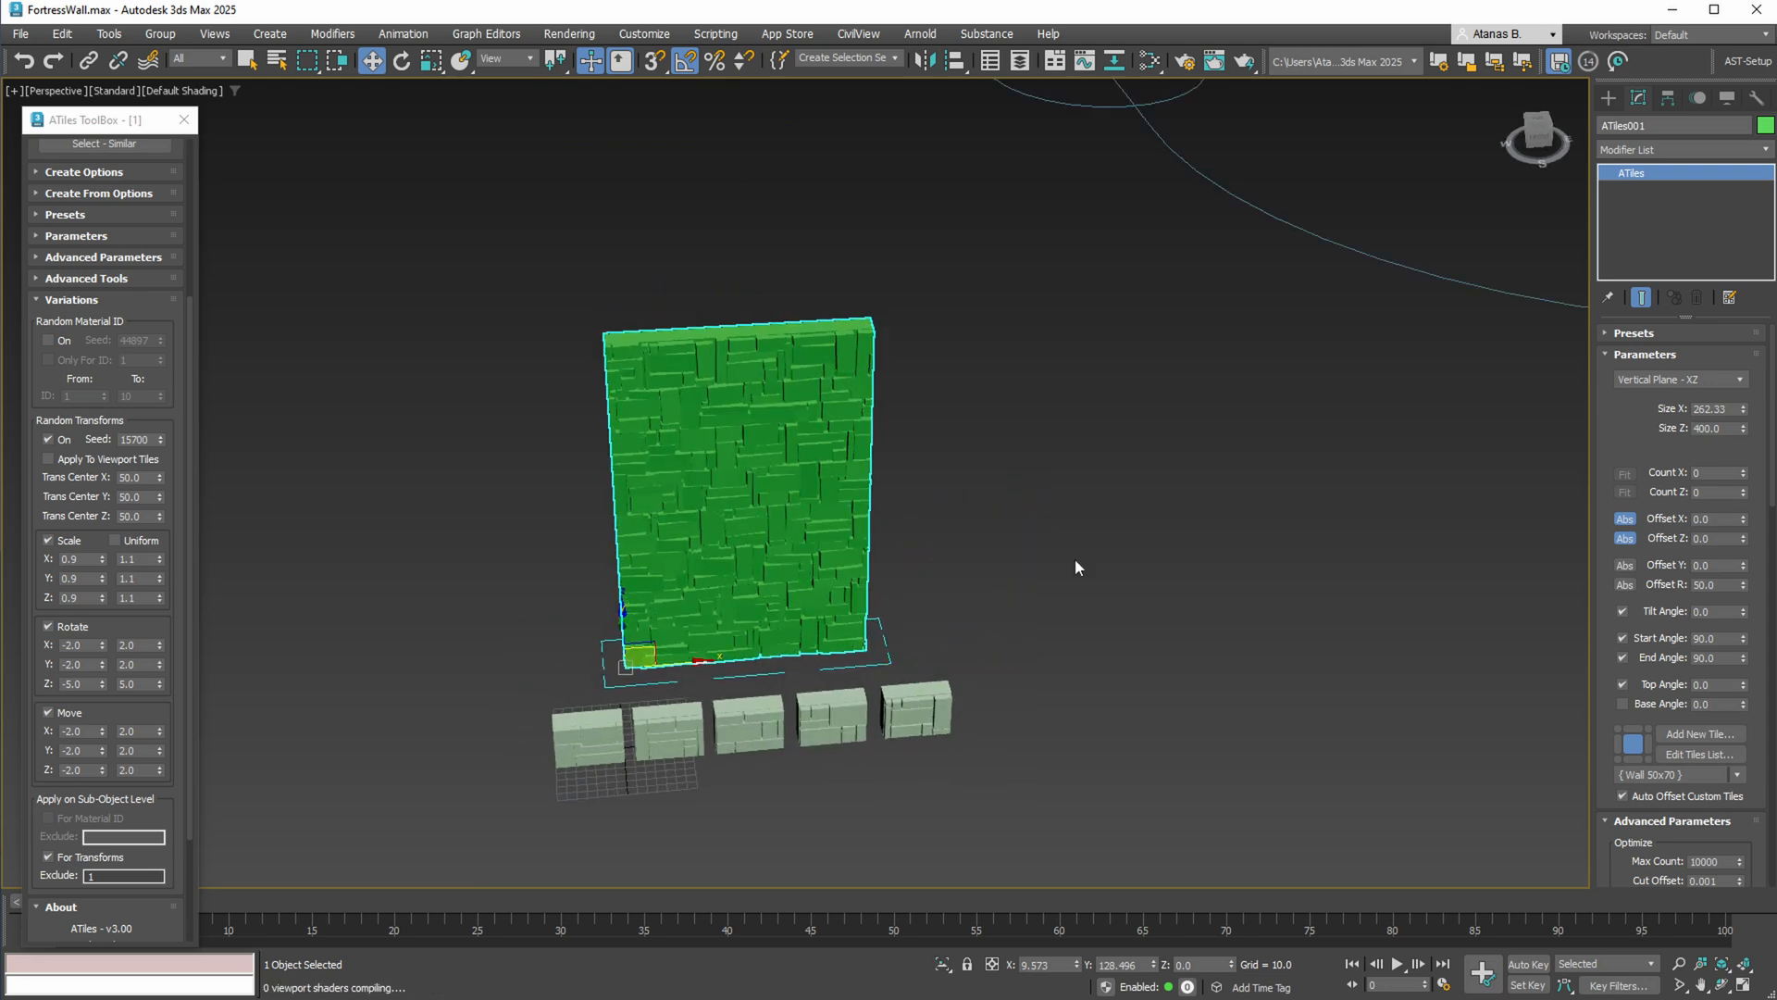
scroll(1071, 563, "down", 4)
middle_click_drag(1061, 549, 679, 656)
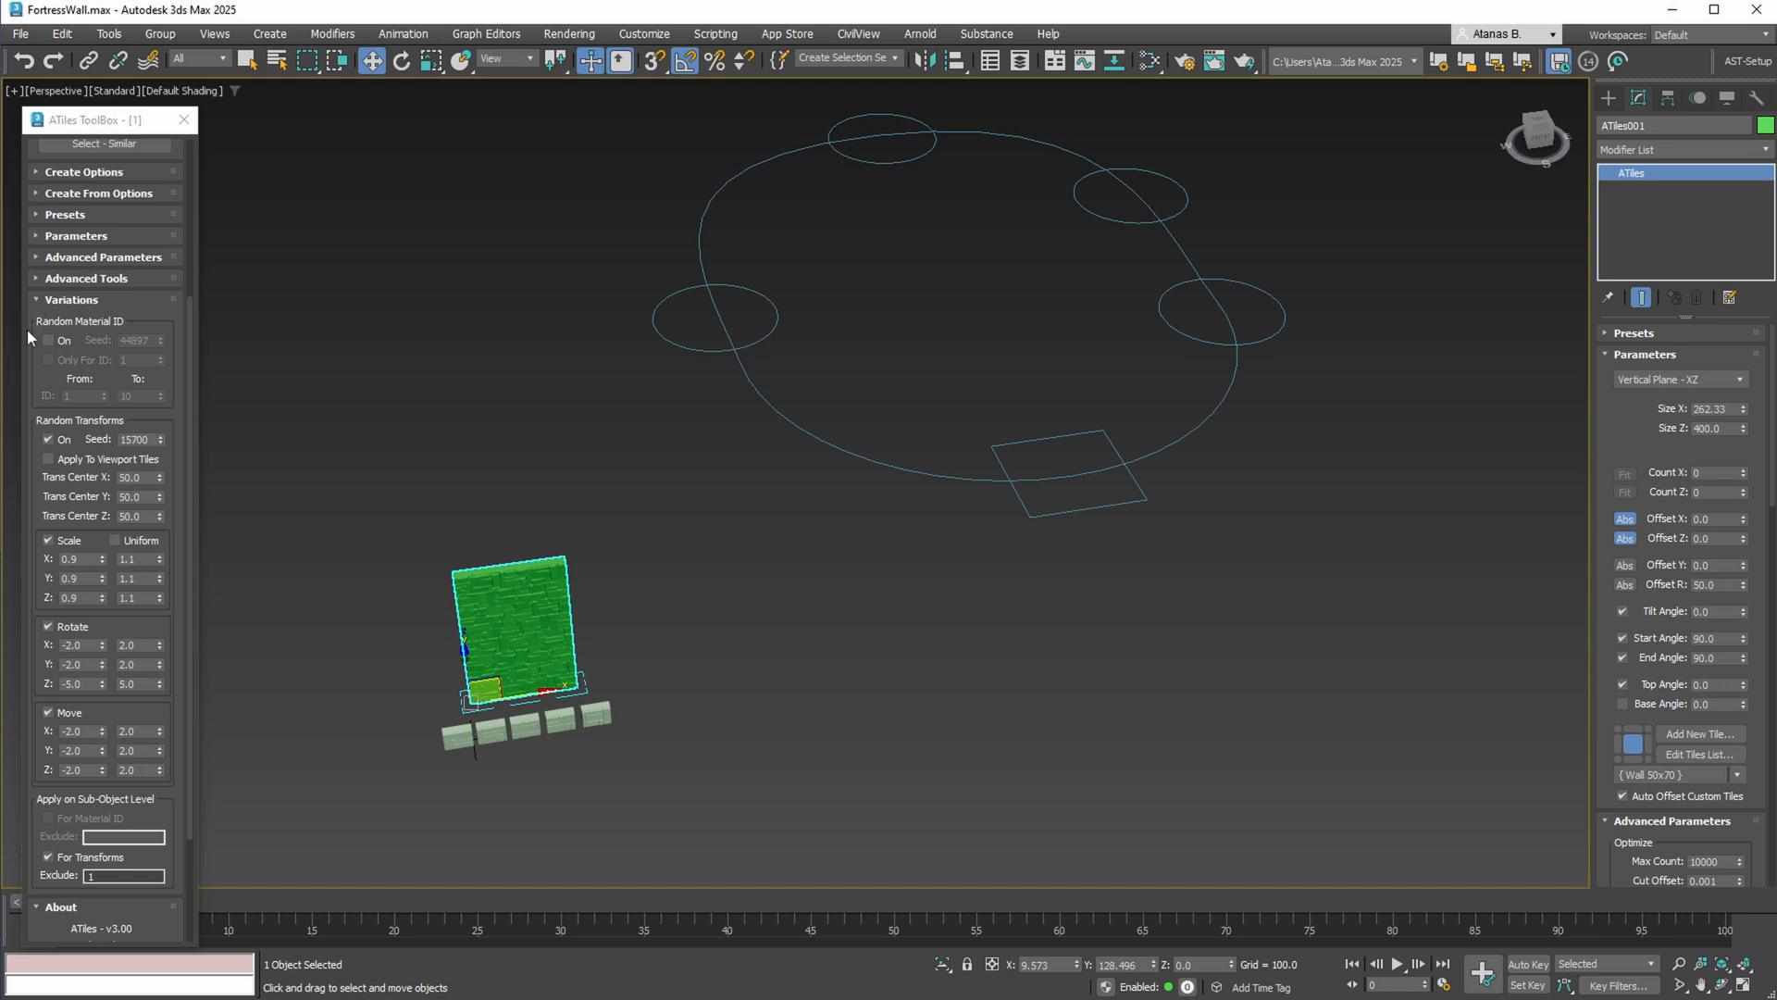
scroll(31, 332, "up", 5)
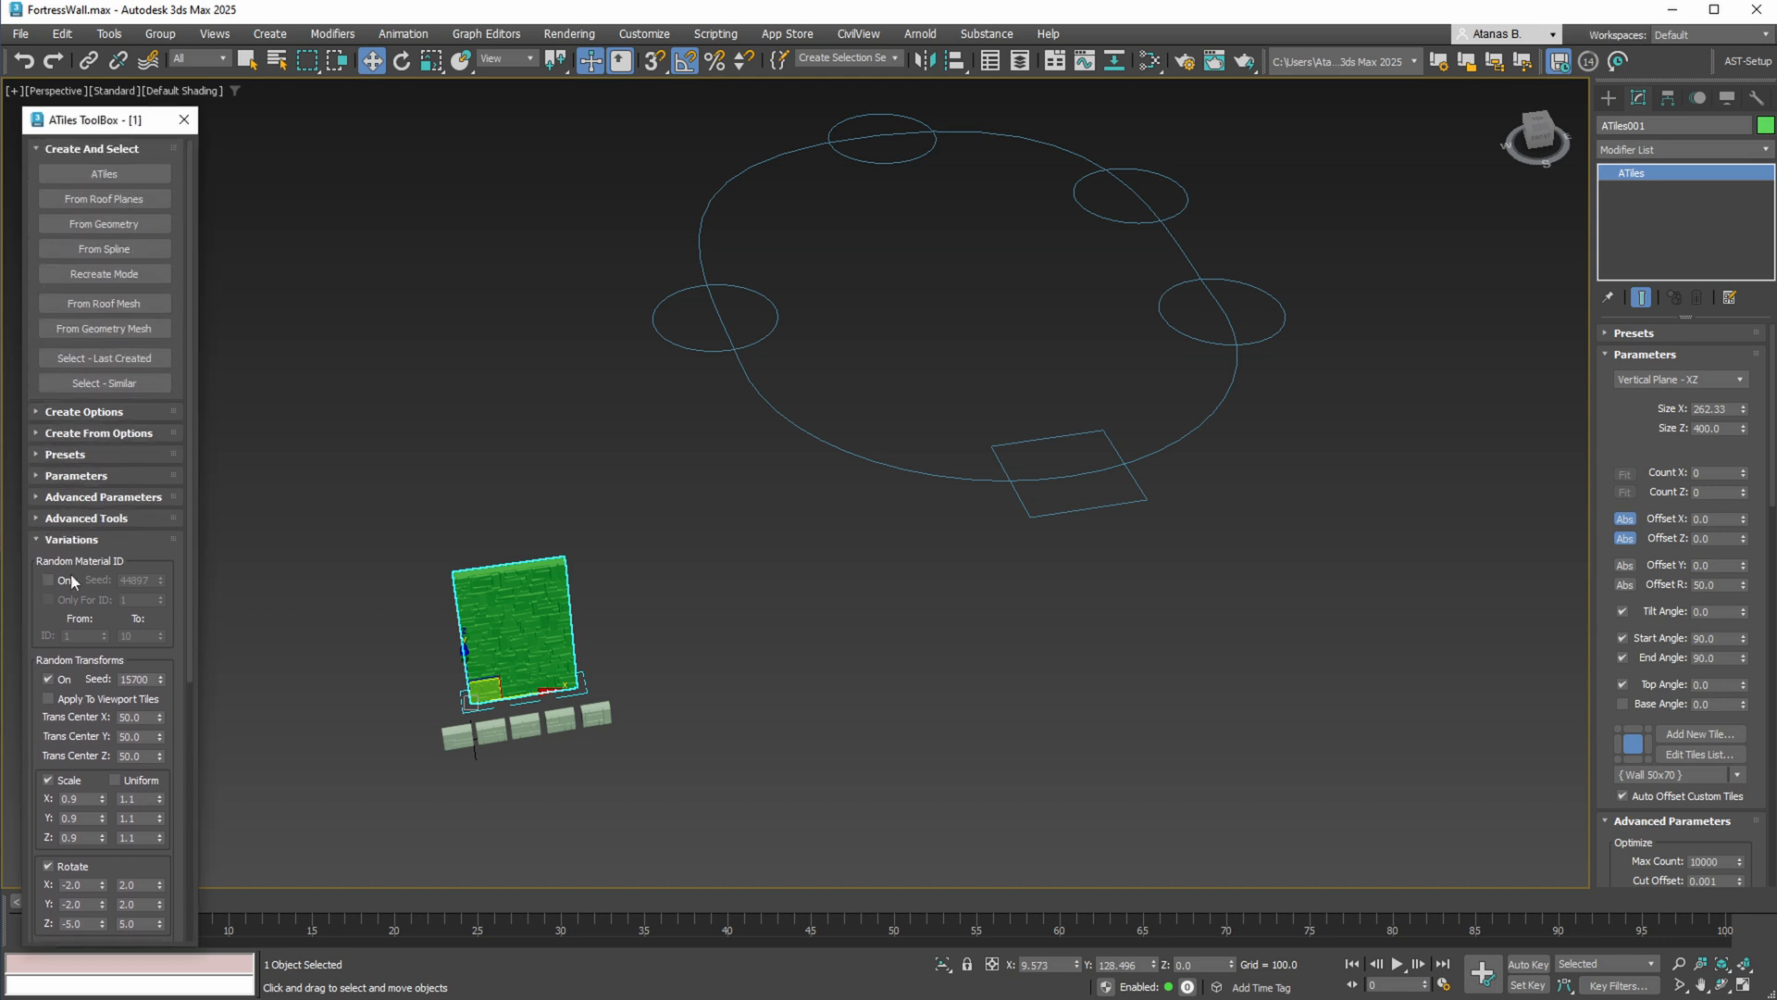
left_click(124, 254)
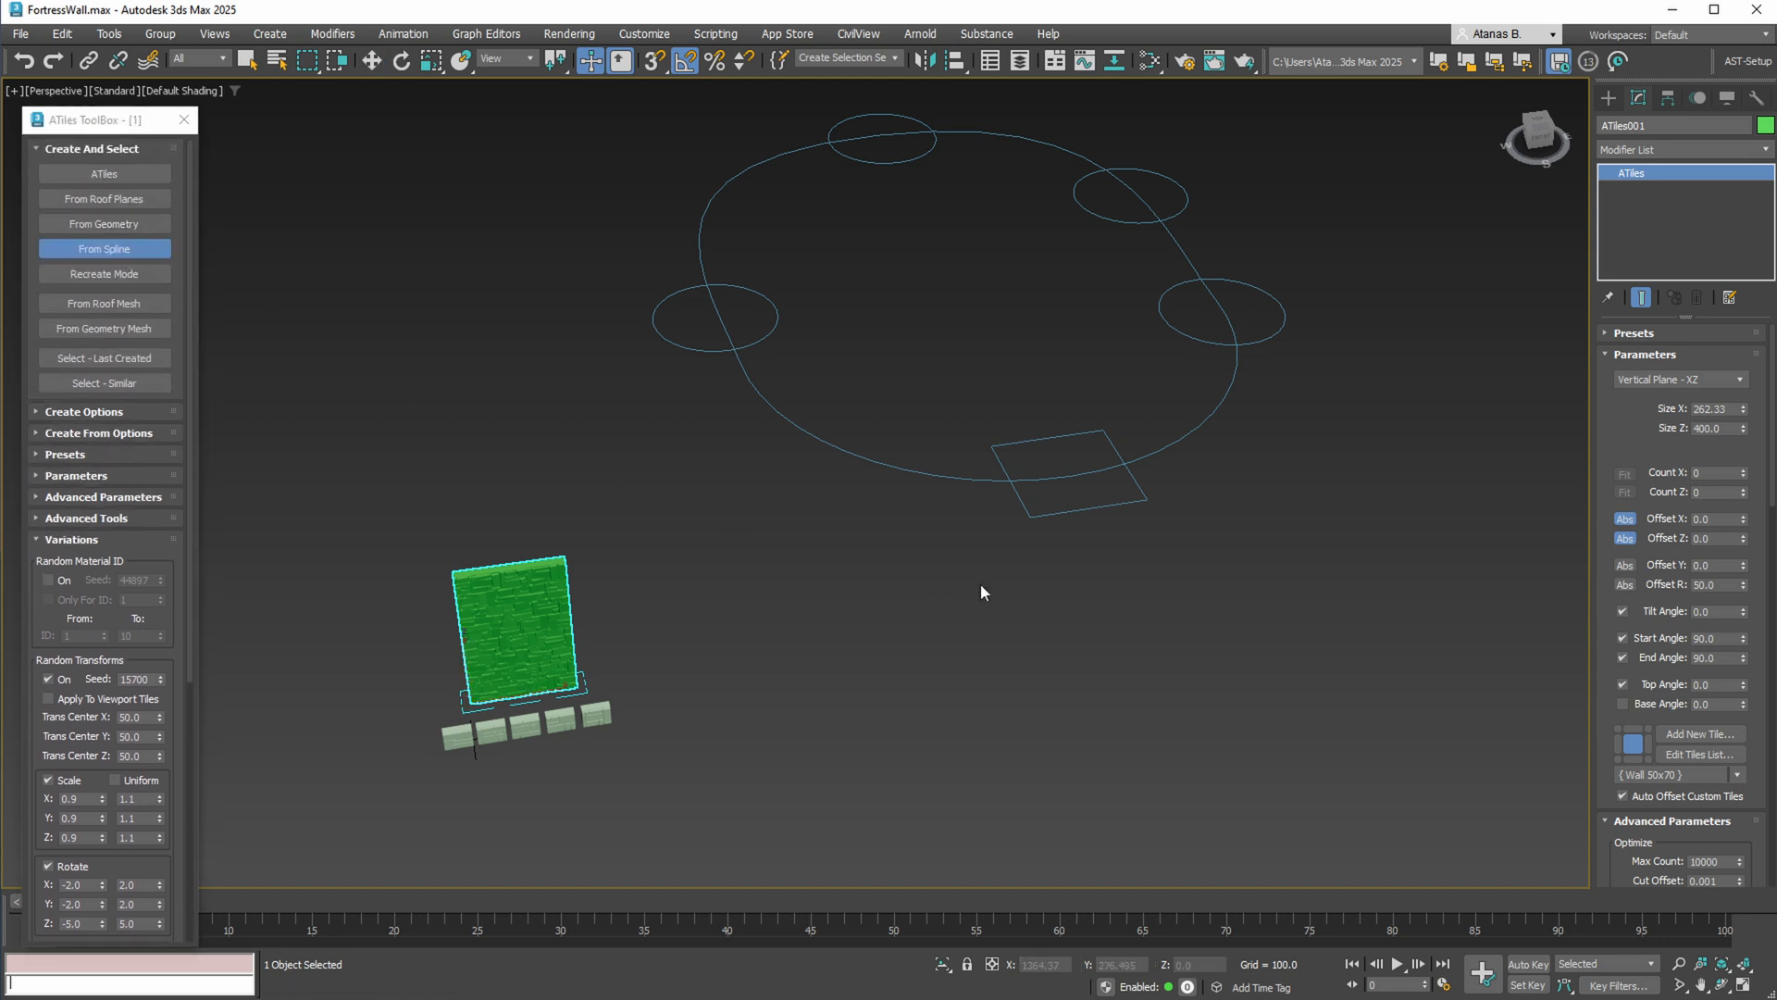
left_click(1024, 510)
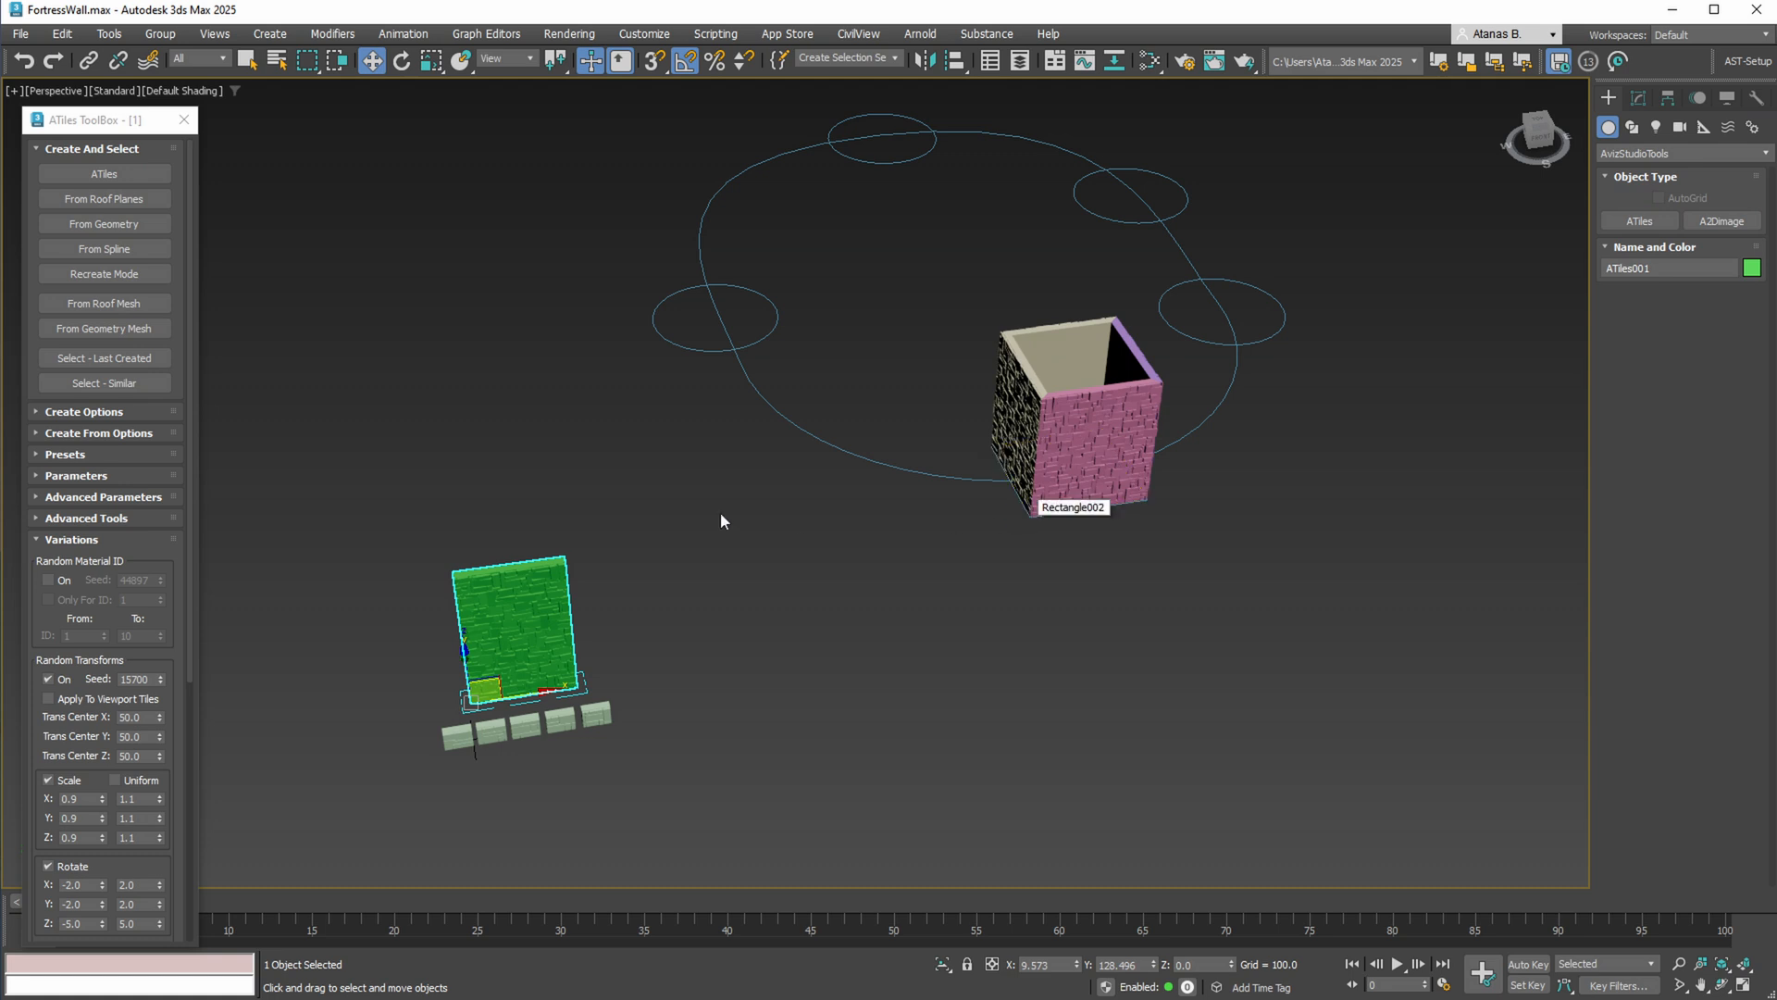
Select the last created tower walls and set their Size Z to 600
left_click(118, 359)
middle_click_drag(816, 496, 718, 570)
left_click(87, 475)
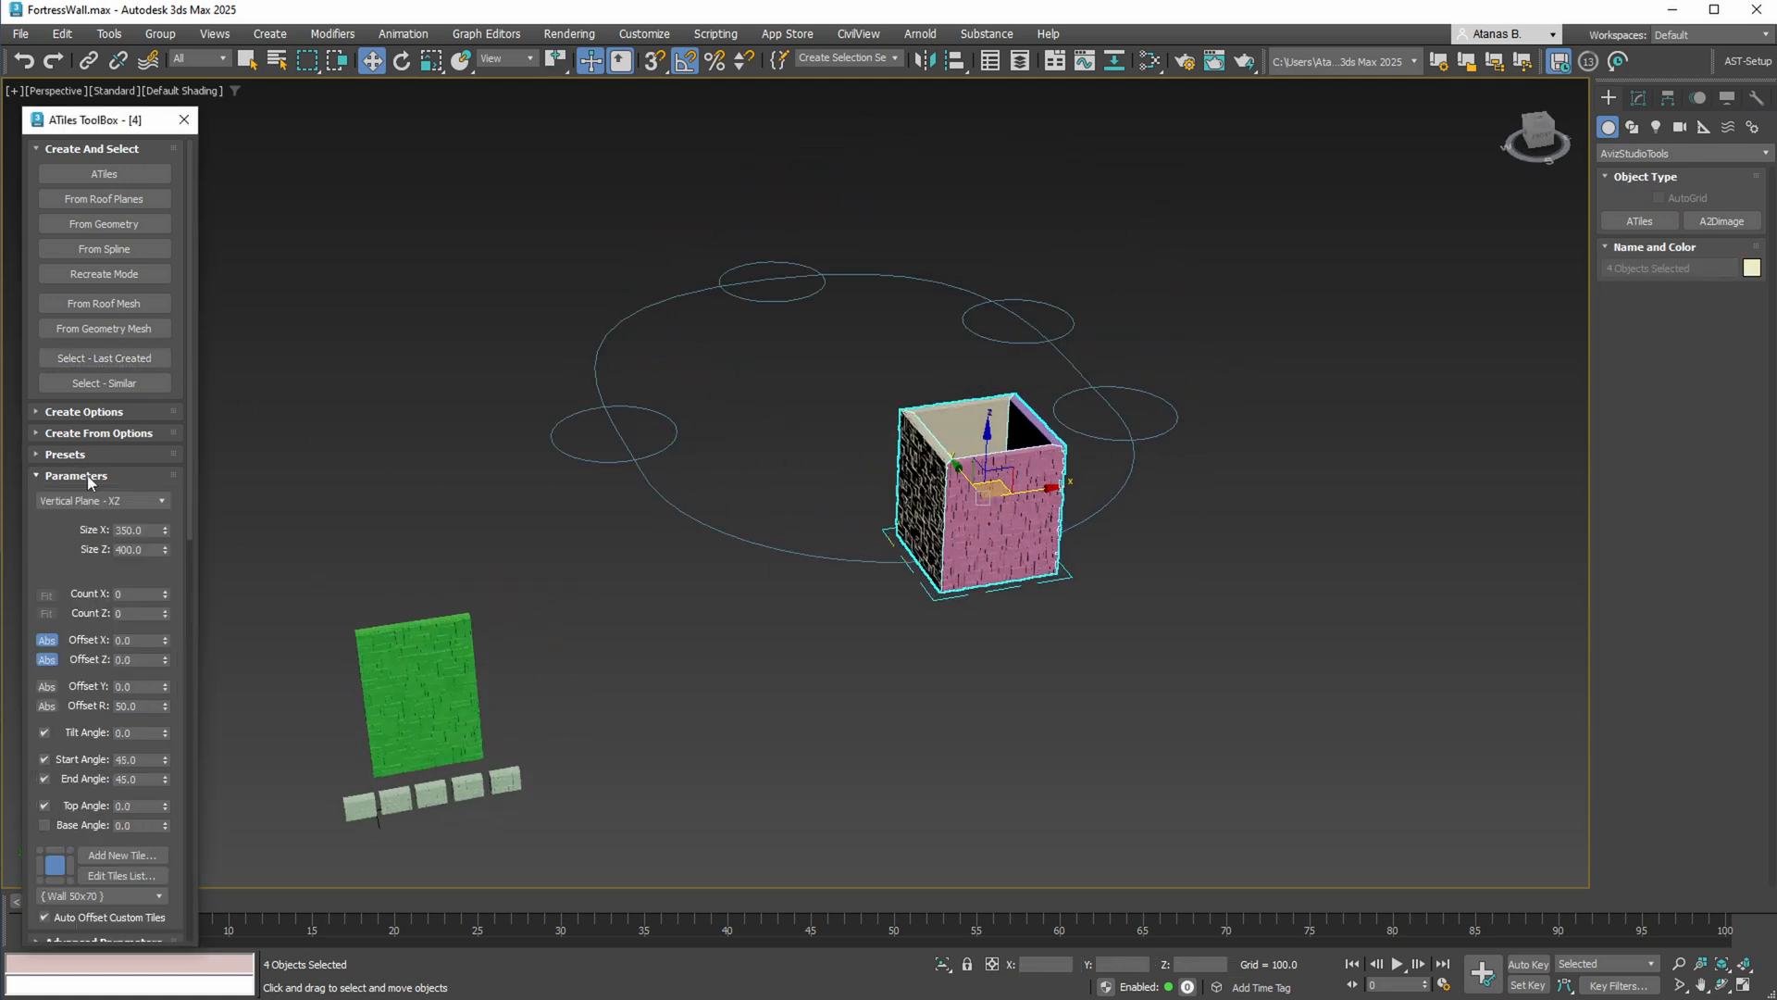
double_click(129, 549)
type("600")
key("Return")
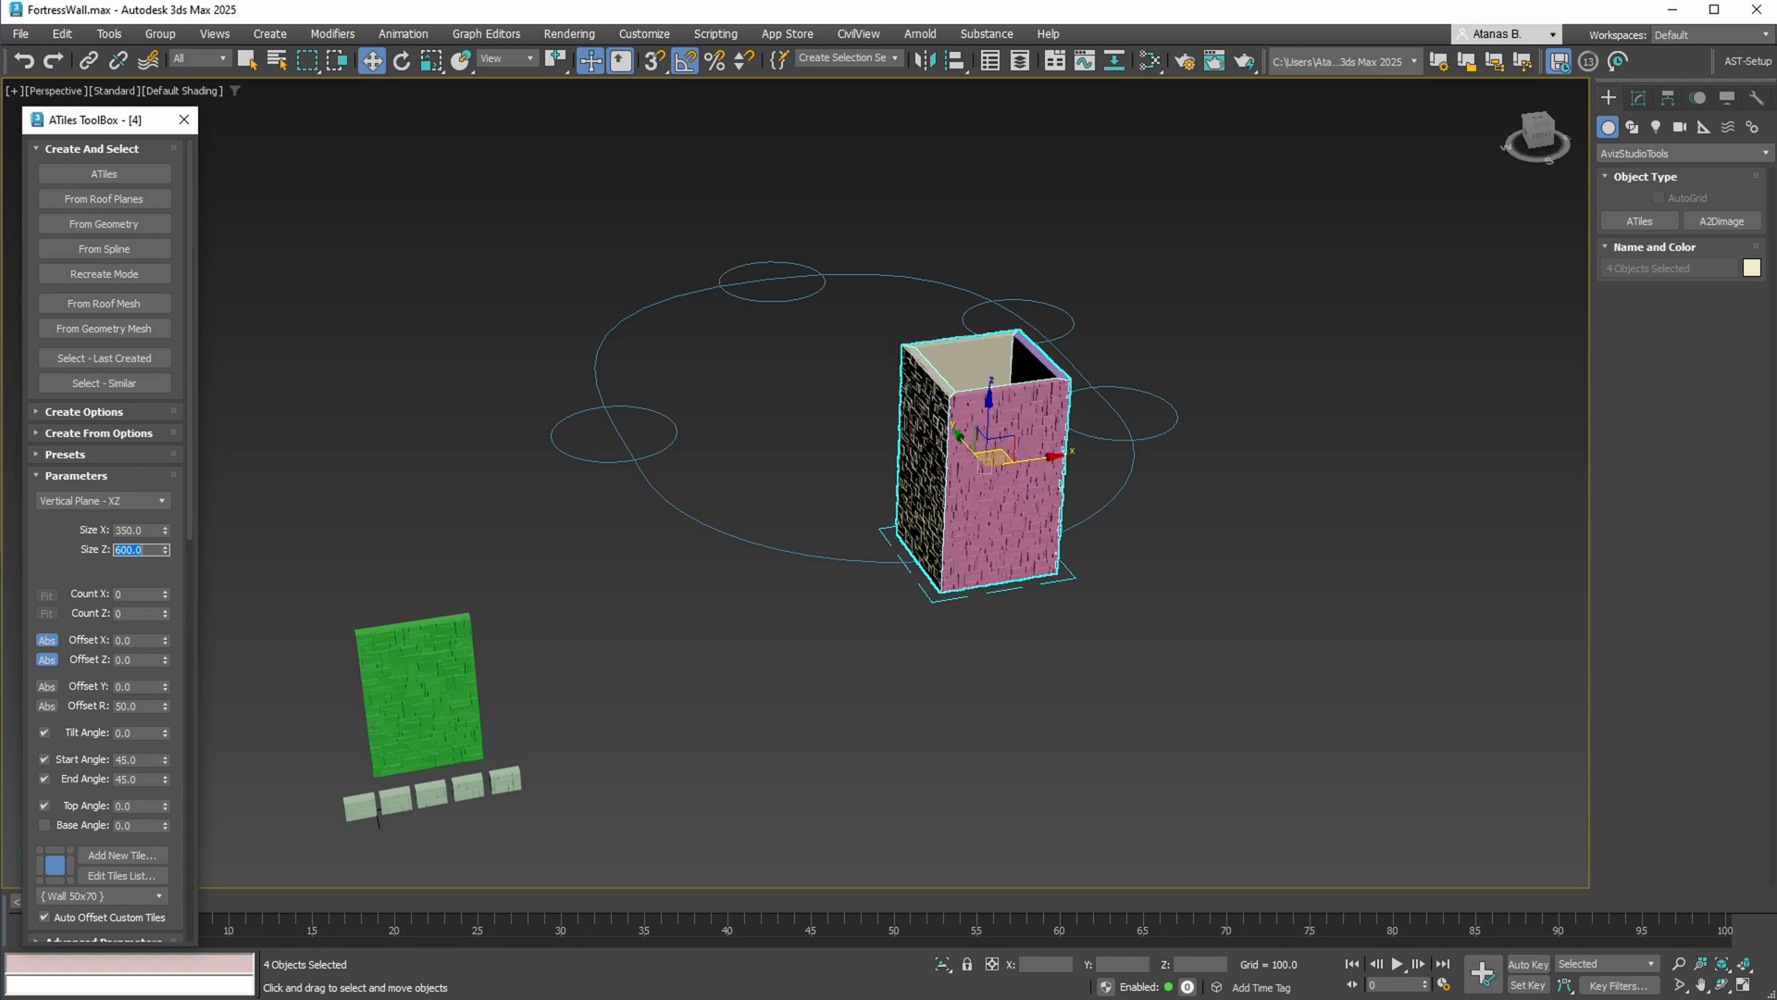
Create a tiled wall along the closed fortress outline spline using the green sample wall's settings
left_click(375, 690)
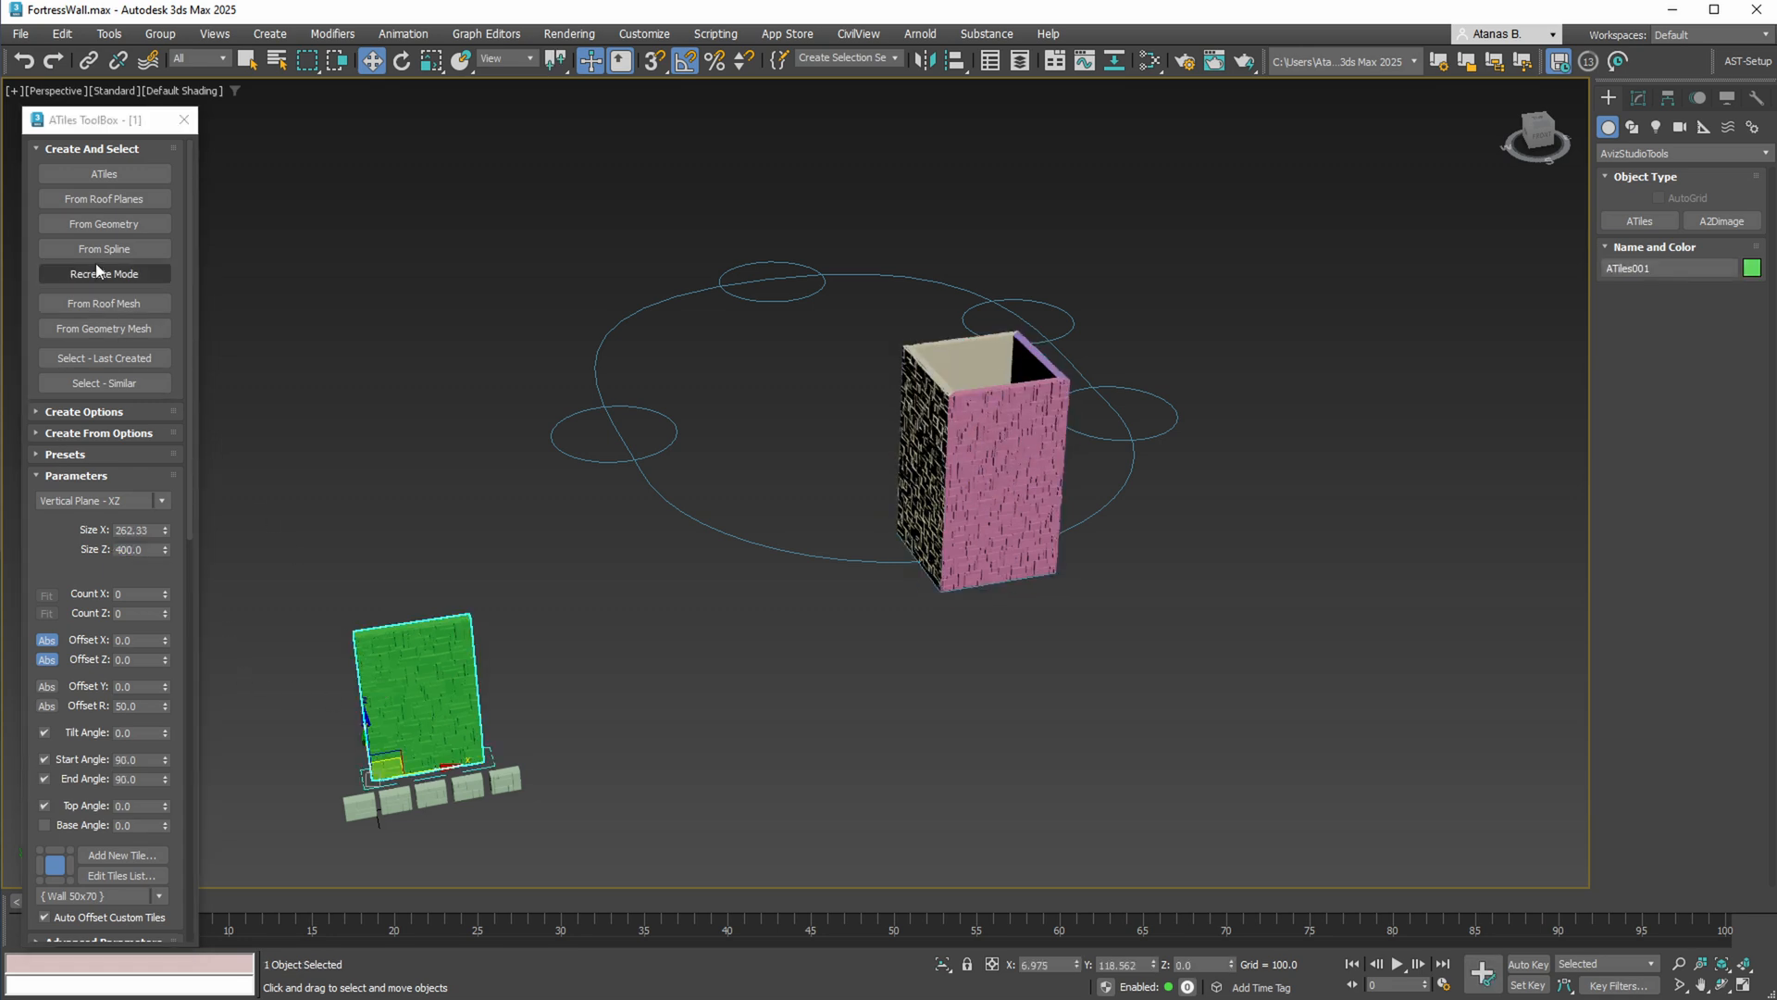
left_click(712, 530)
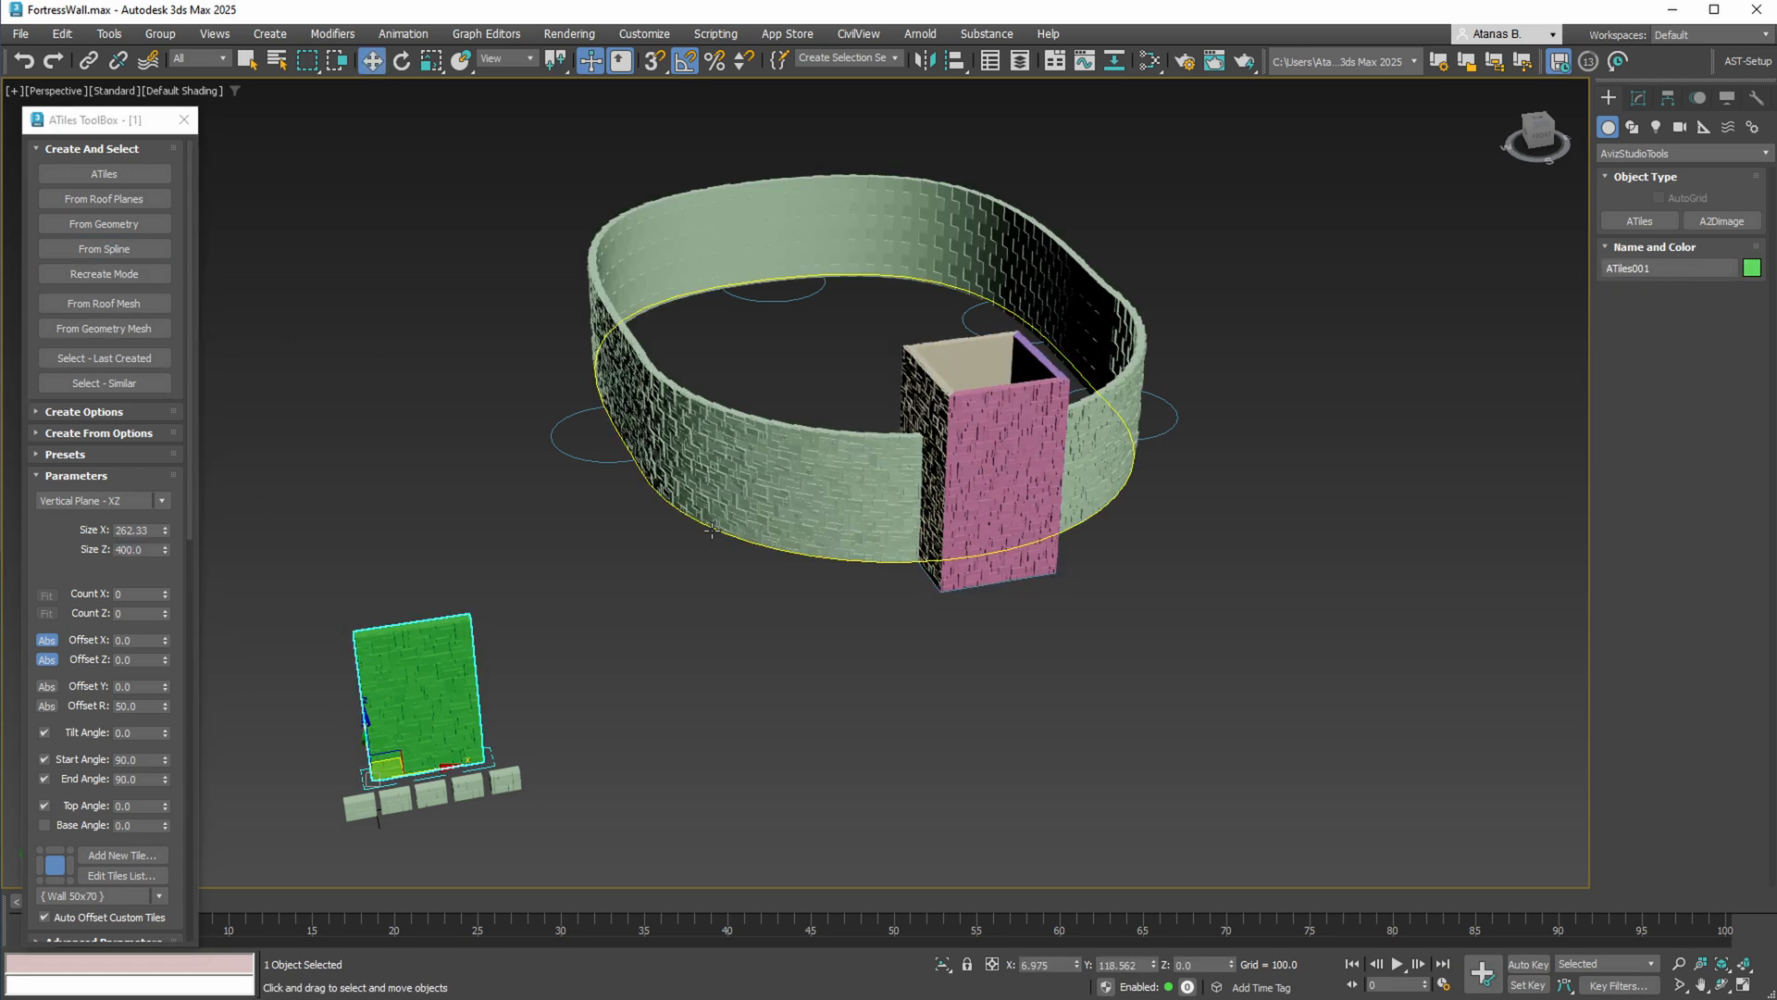
middle_click_drag(642, 561, 814, 606)
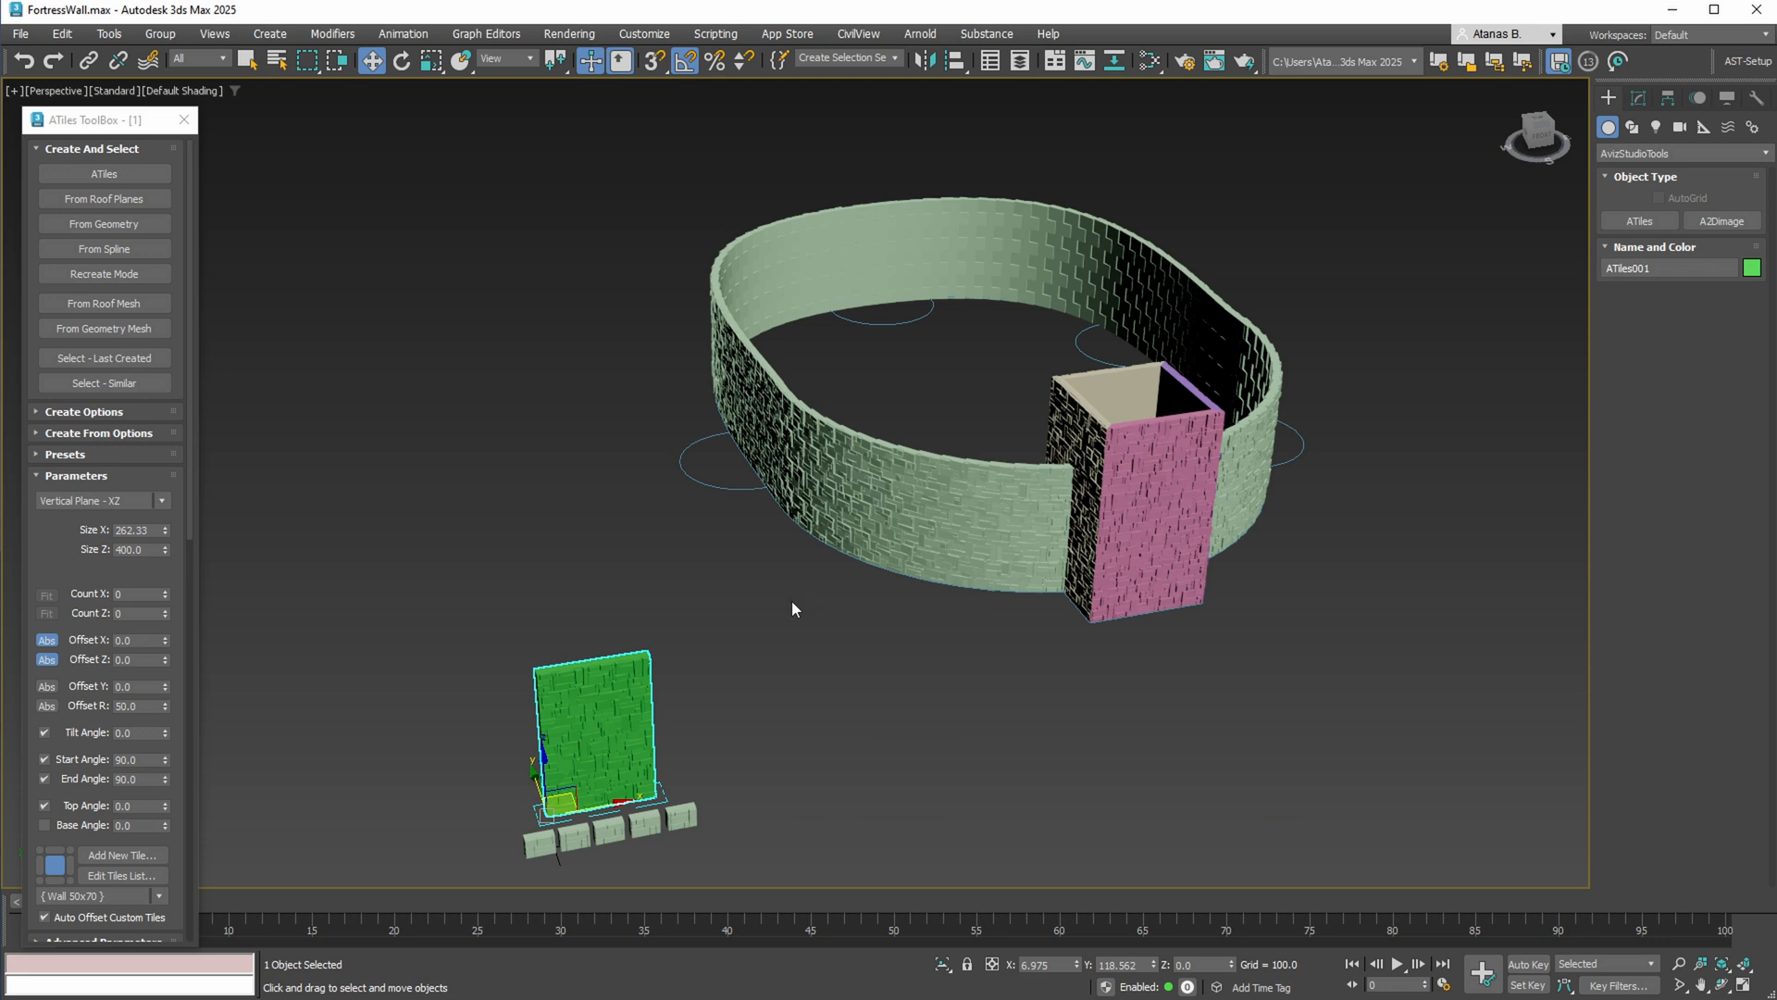
Draw an ATiles wall about 236 by 439 beside the green sample and change its type to Vertical Cylinder - XZ
left_click(69, 174)
left_click_drag(392, 725, 449, 629)
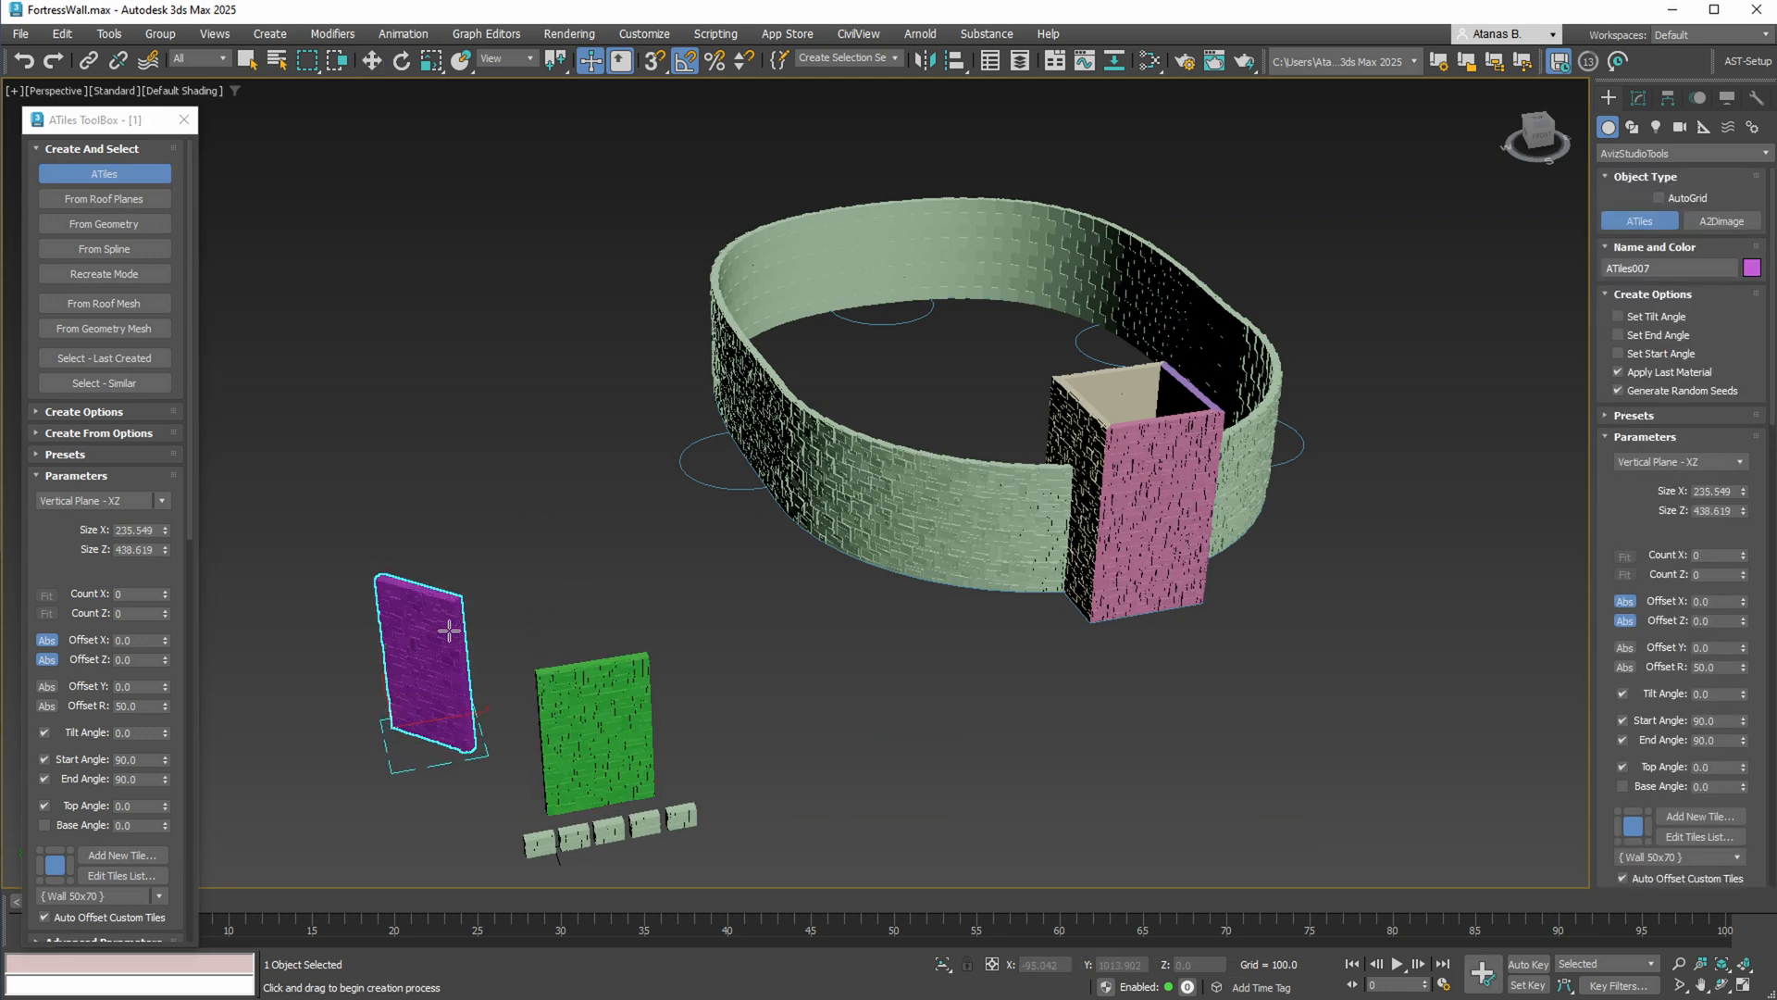
left_click(86, 500)
left_click(93, 568)
Draw a cylindrical ATiles tower wall on a tower circle of the fortress outline, about 689 by 503 with a radius of about 219
middle_click_drag(505, 575, 988, 615)
scroll(987, 614, "up", 5)
scroll(932, 579, "down", 6)
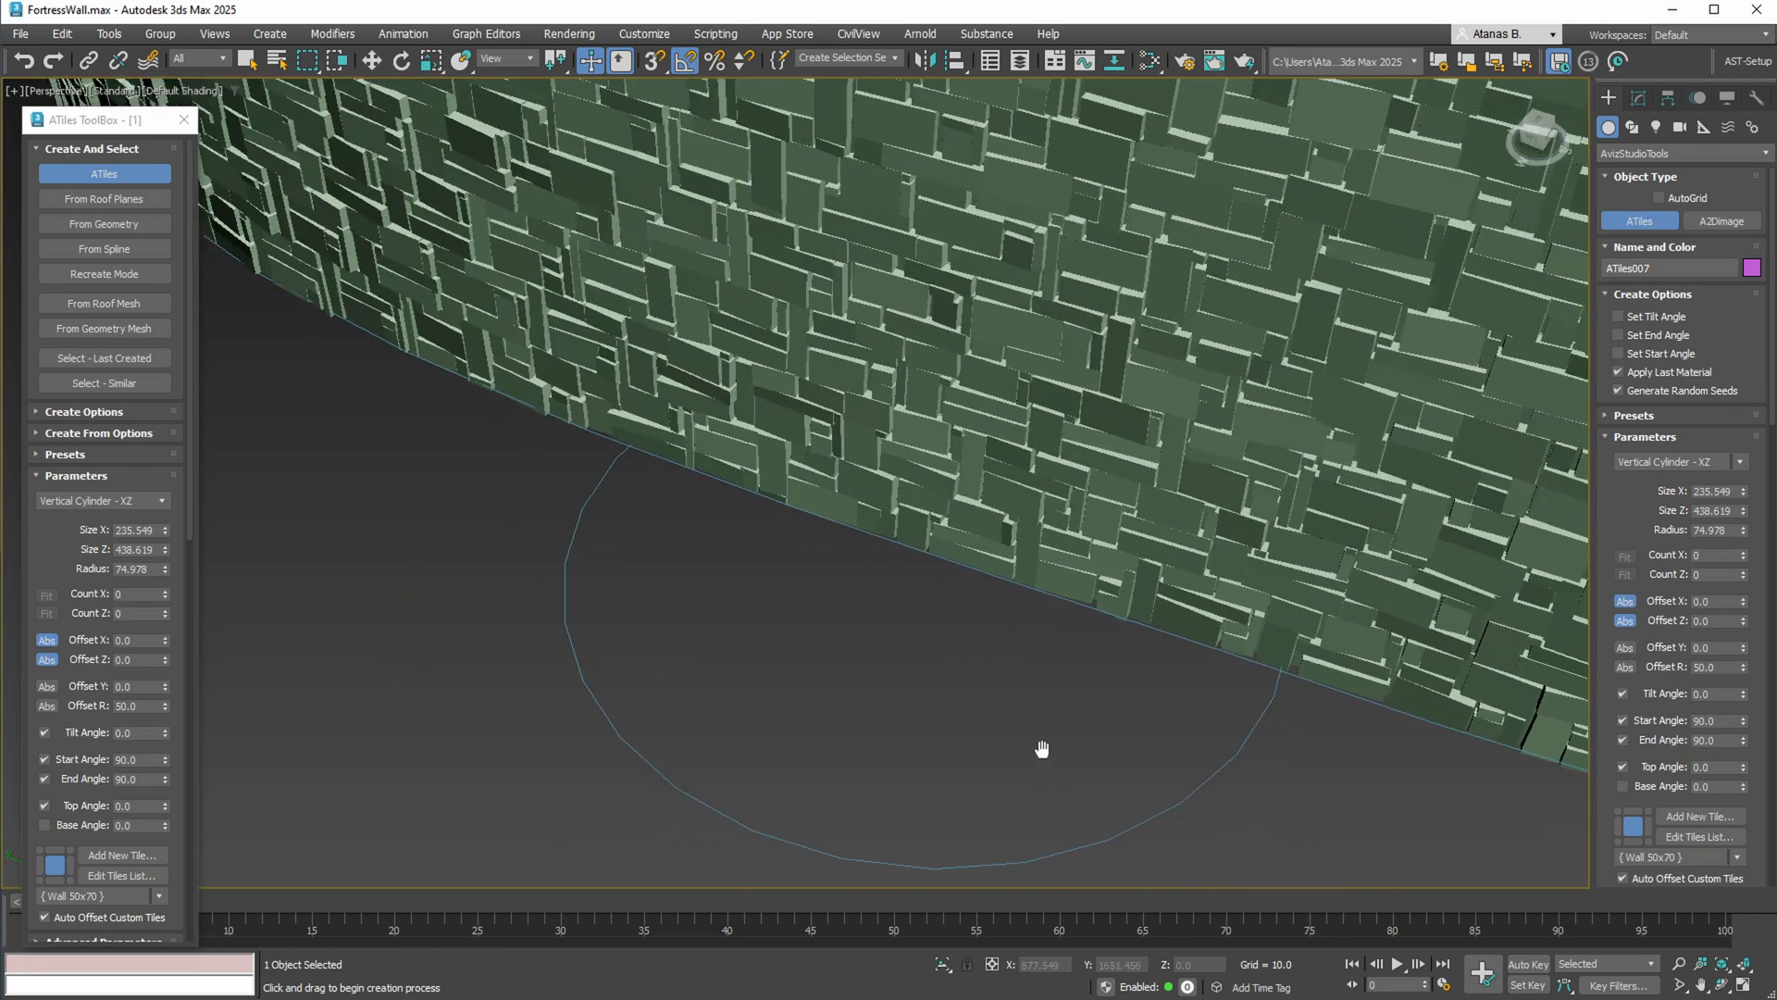
left_click_drag(814, 552, 1130, 666)
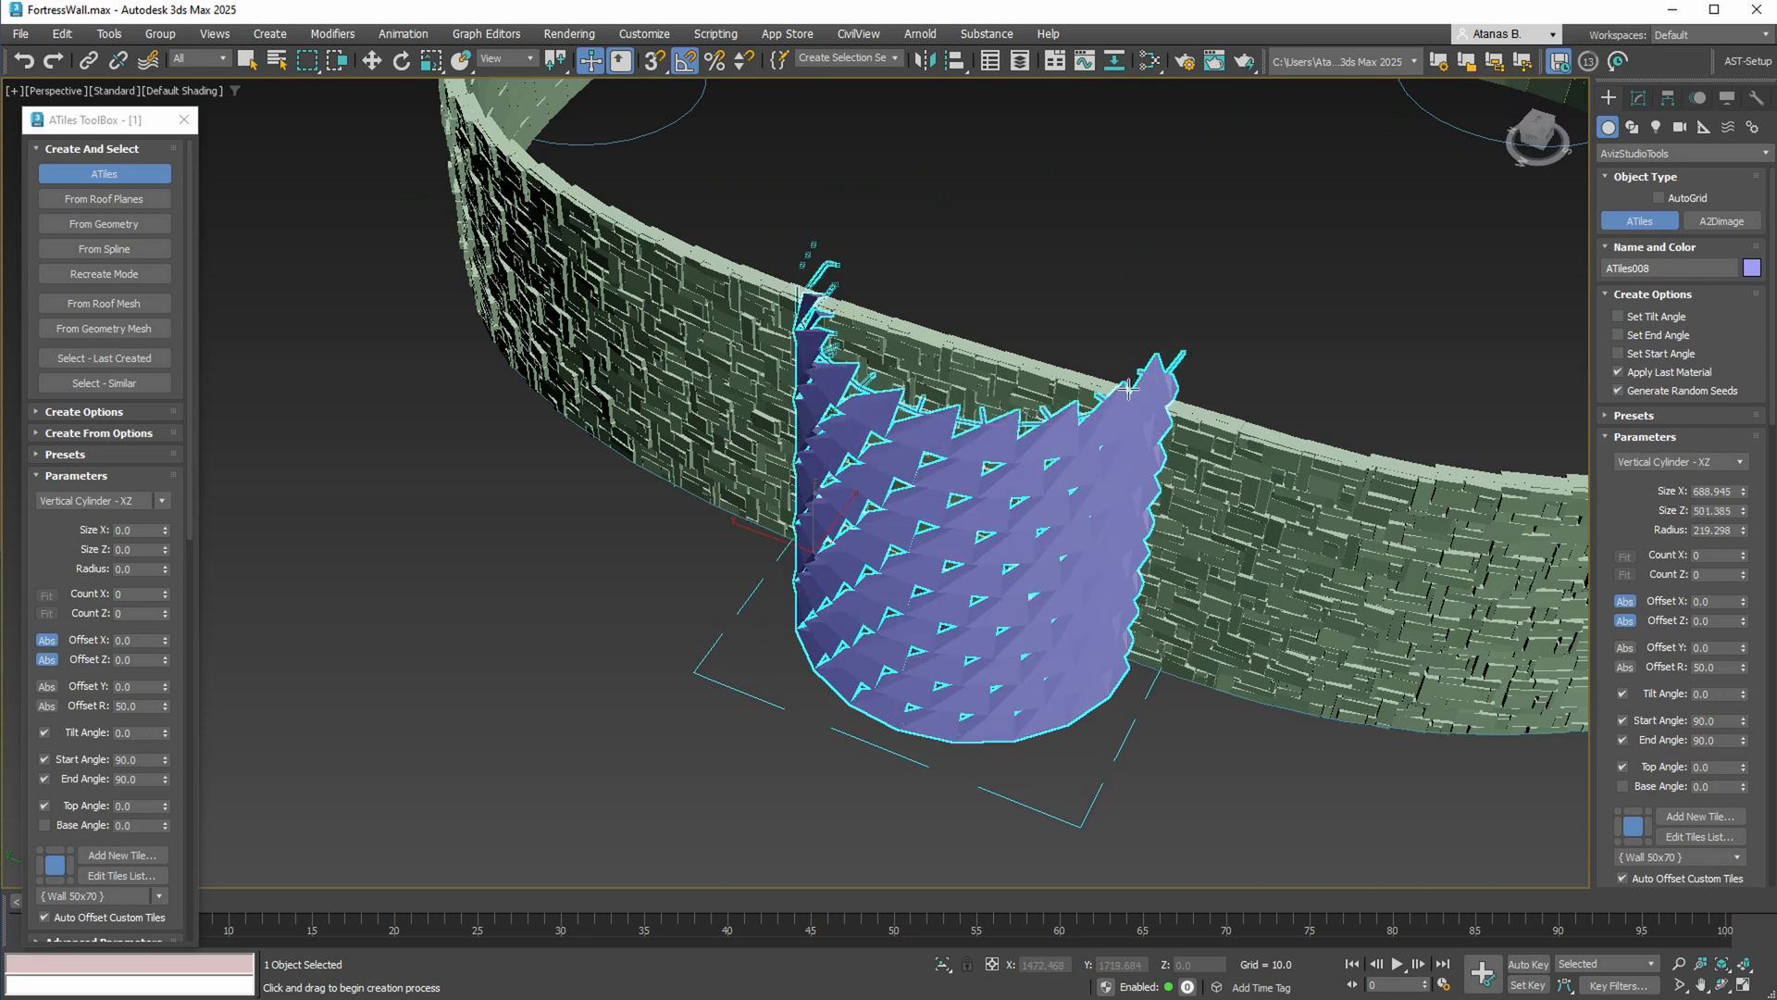
left_click(1129, 389)
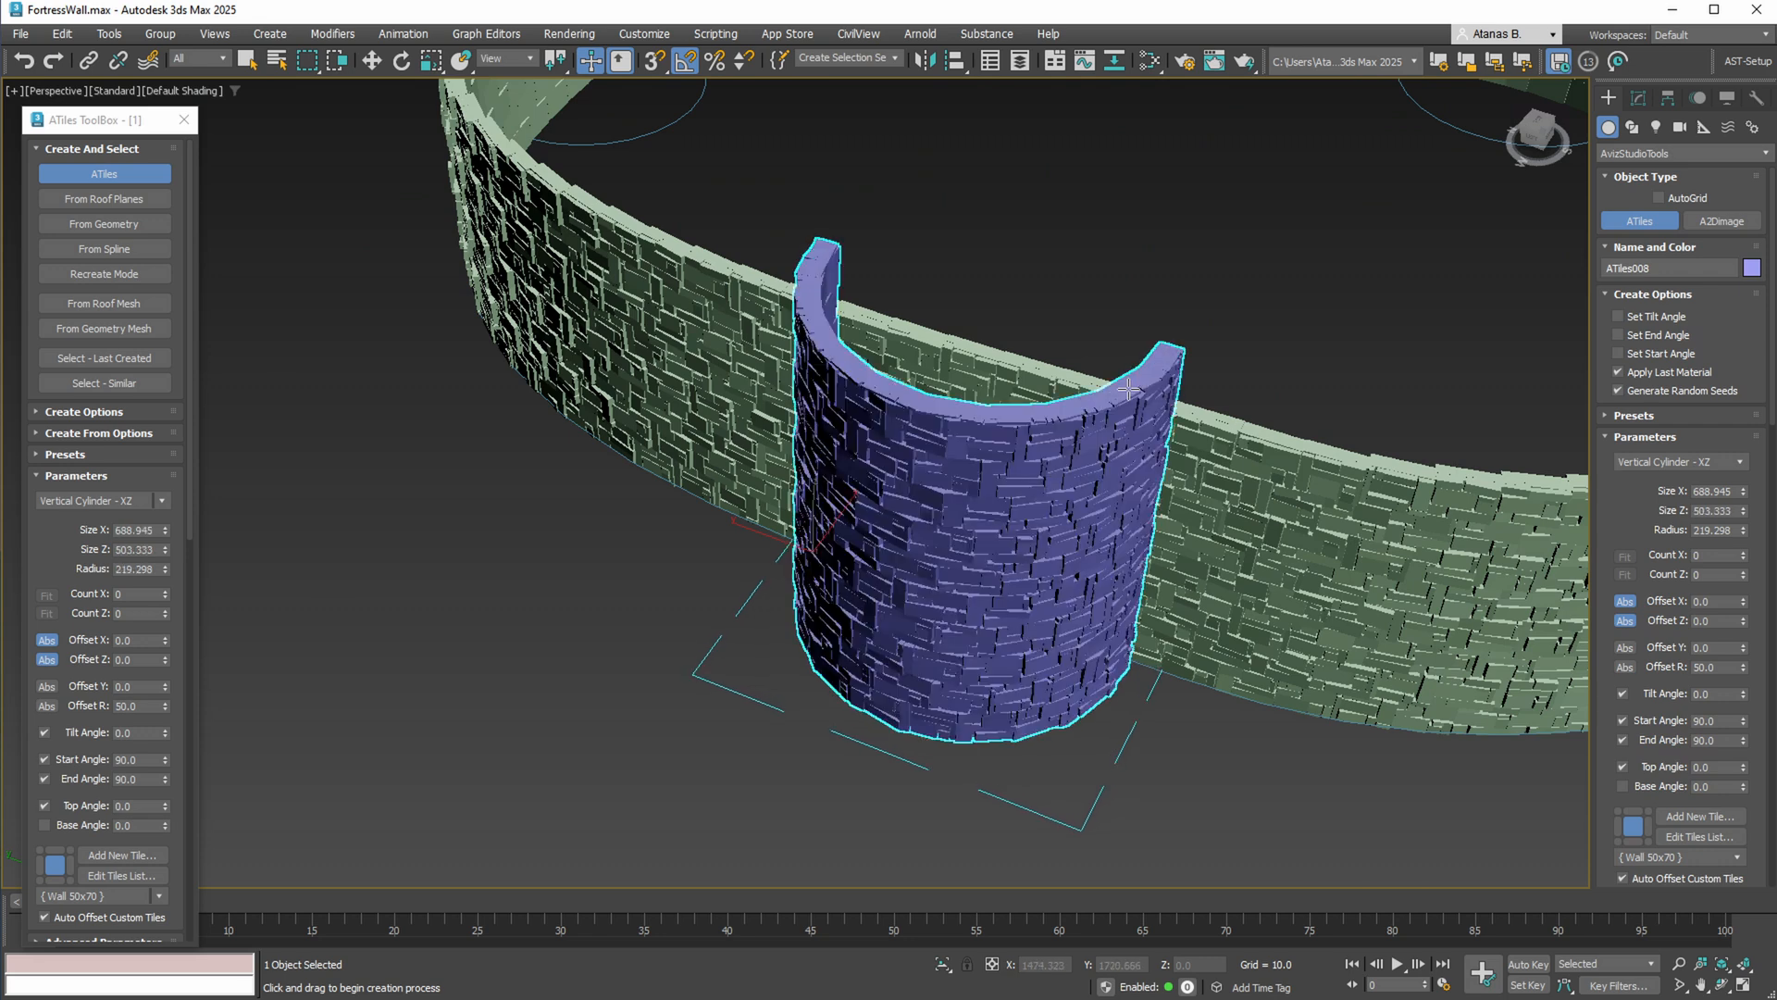
Set the cylindrical tower's Radius to 250, Size Z to 500 and Size X to 1400
double_click(140, 569)
type("25")
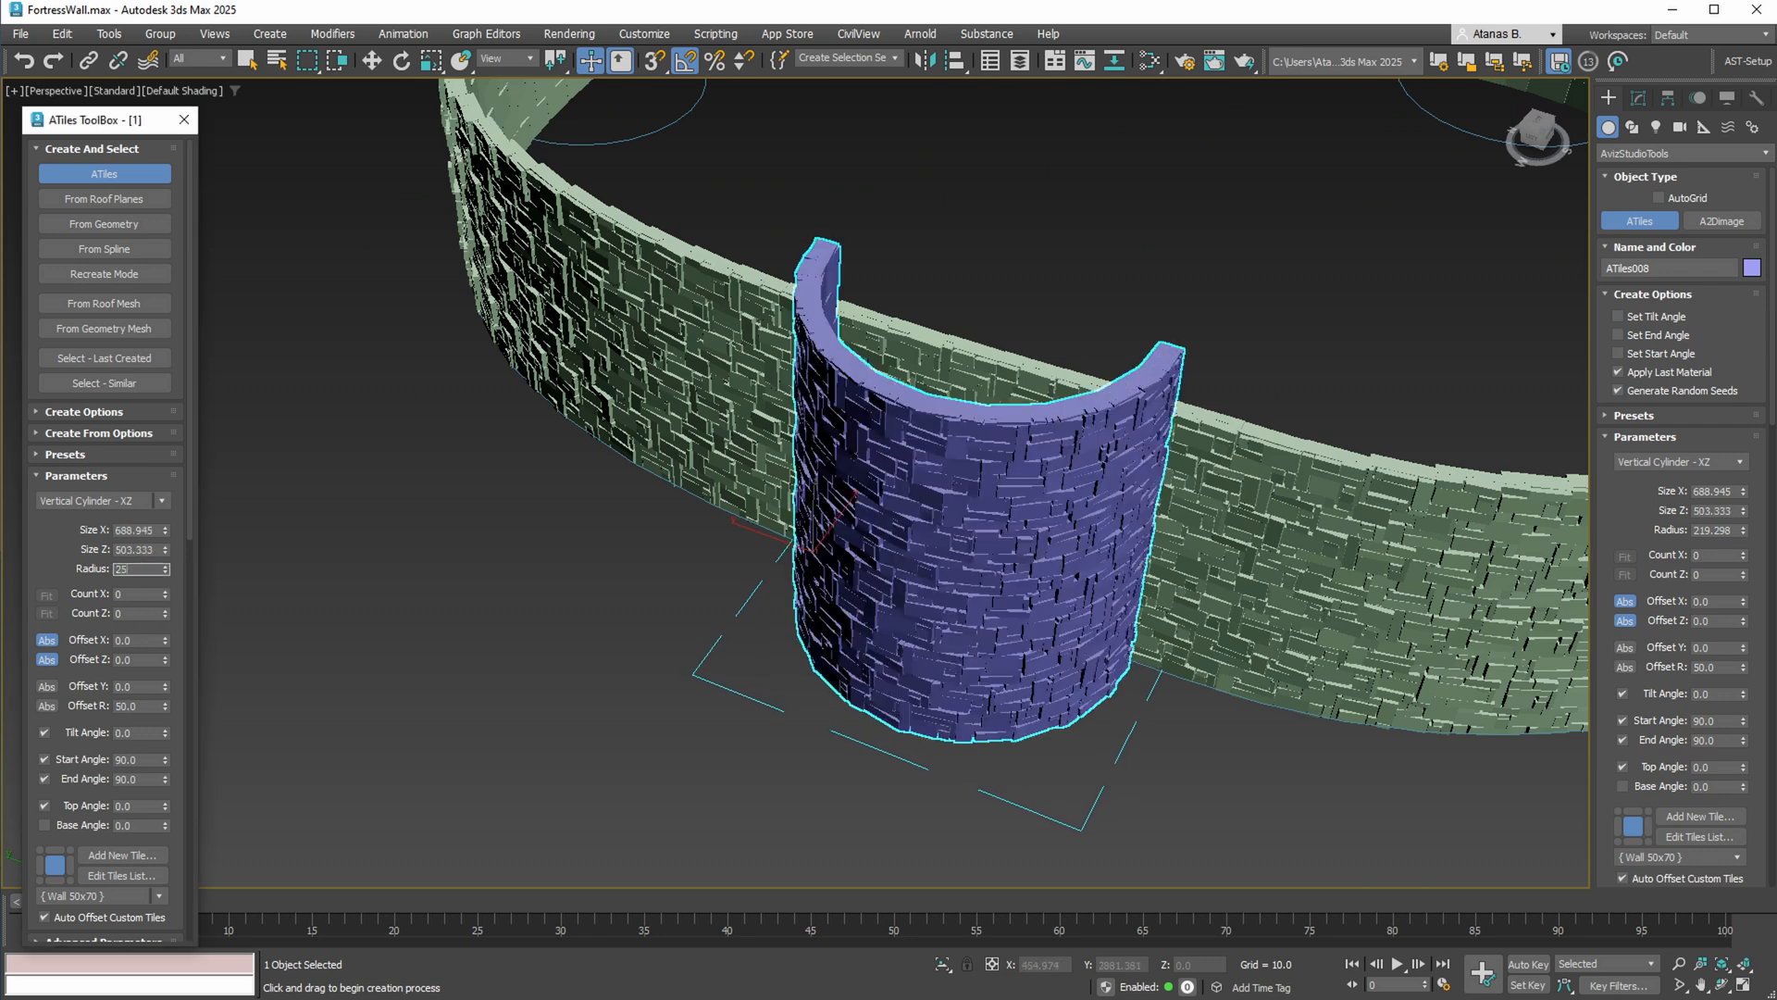
type("0")
double_click(140, 549)
type("500")
key("Return")
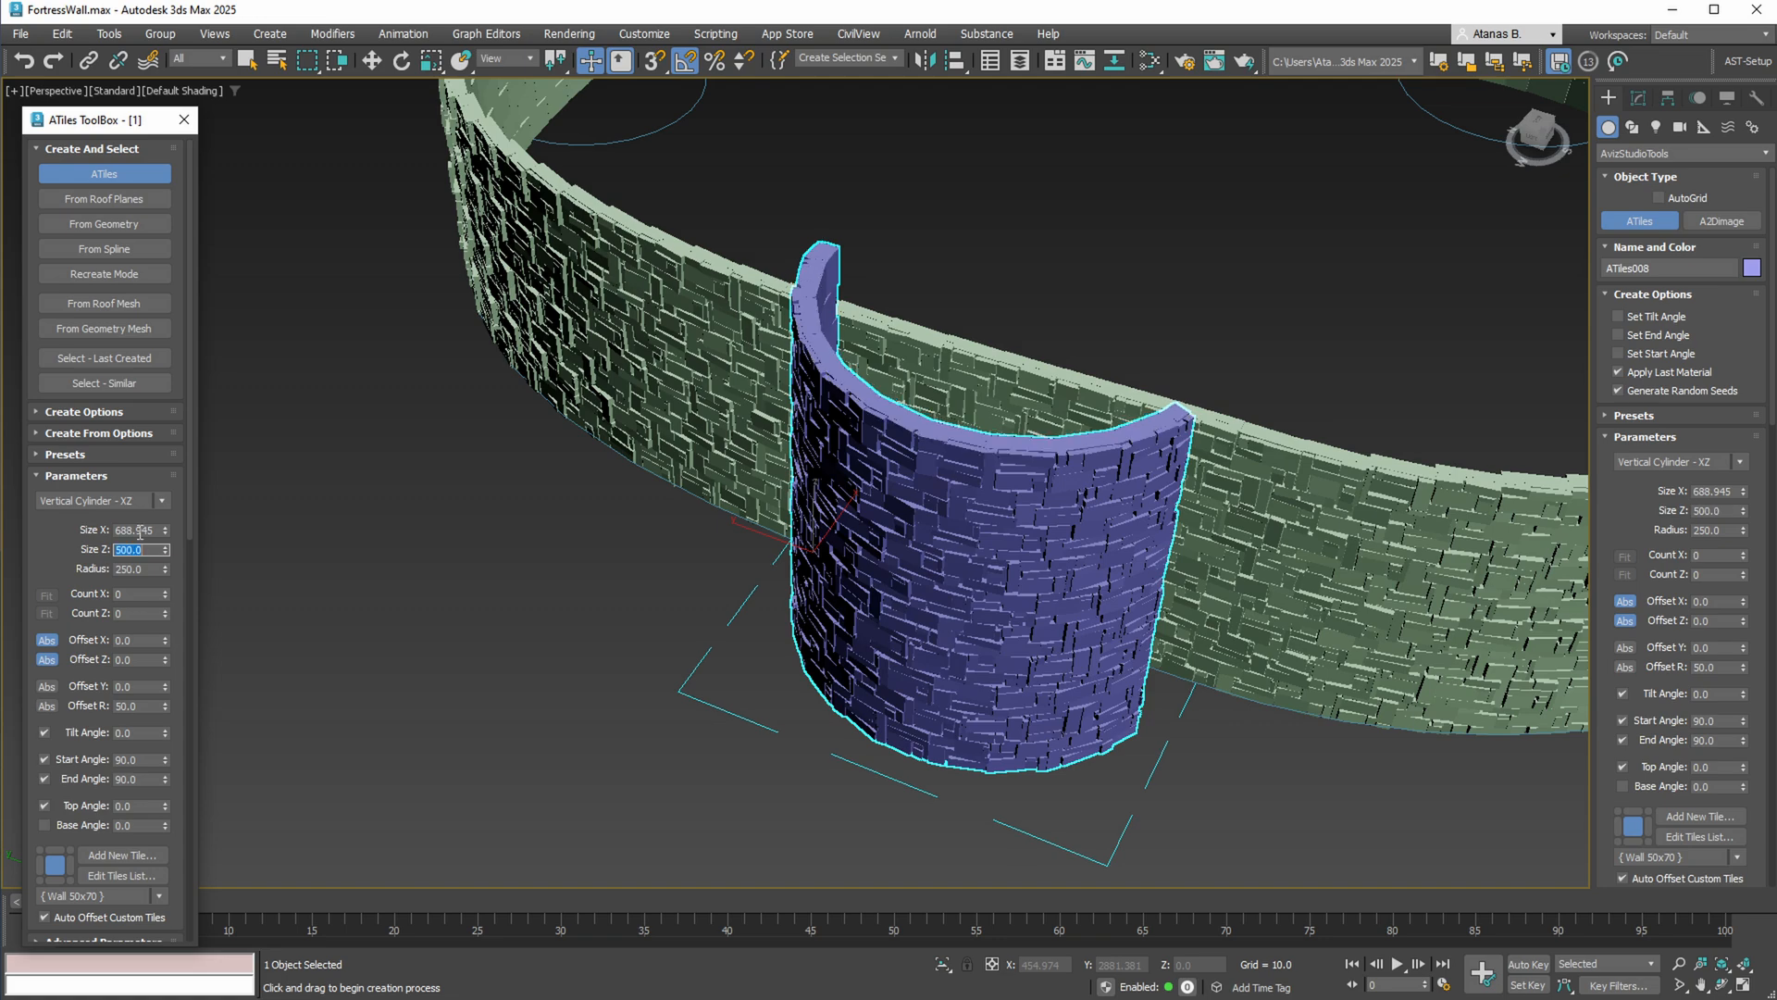
key("Return")
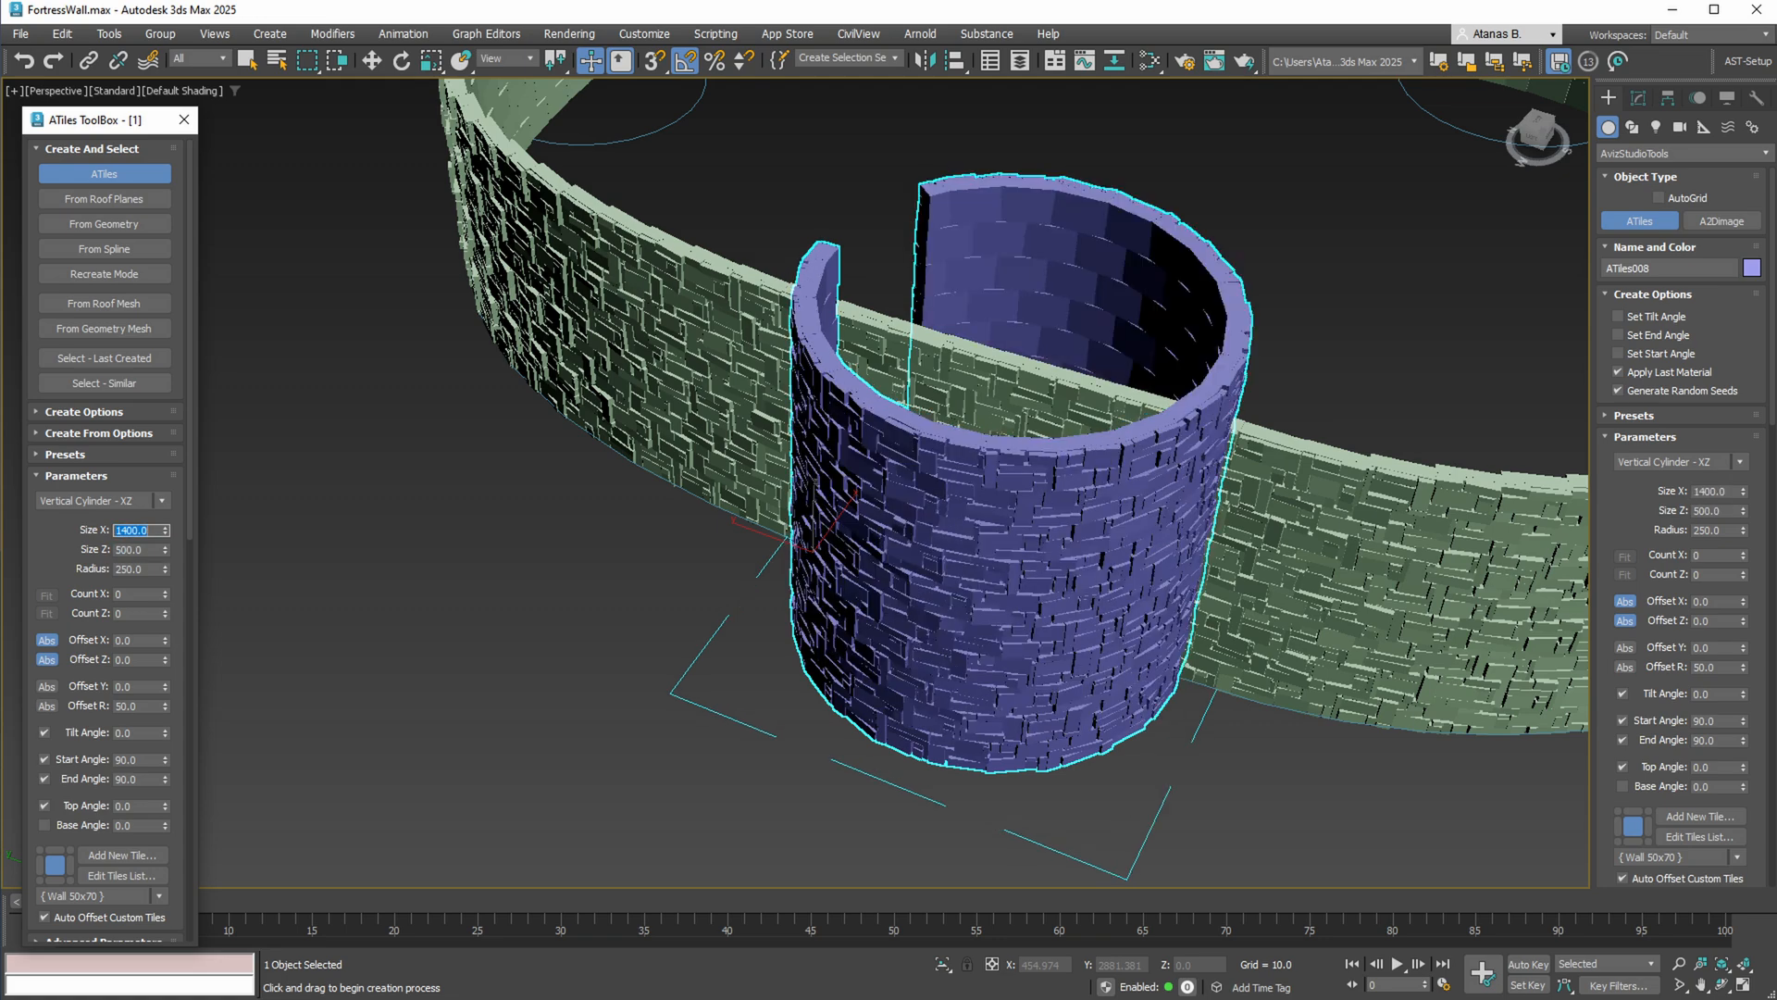
Reduce the tower's Radius to 223.1 so its wall closes into a full ring in the Top view
middle_click(469, 539)
key("alt+w")
middle_click(460, 402)
key("alt+w")
scroll(725, 407, "up", 5)
middle_click_drag(724, 408, 505, 410)
left_click_drag(1743, 530, 1745, 776)
key("alt+w")
middle_click(1145, 731)
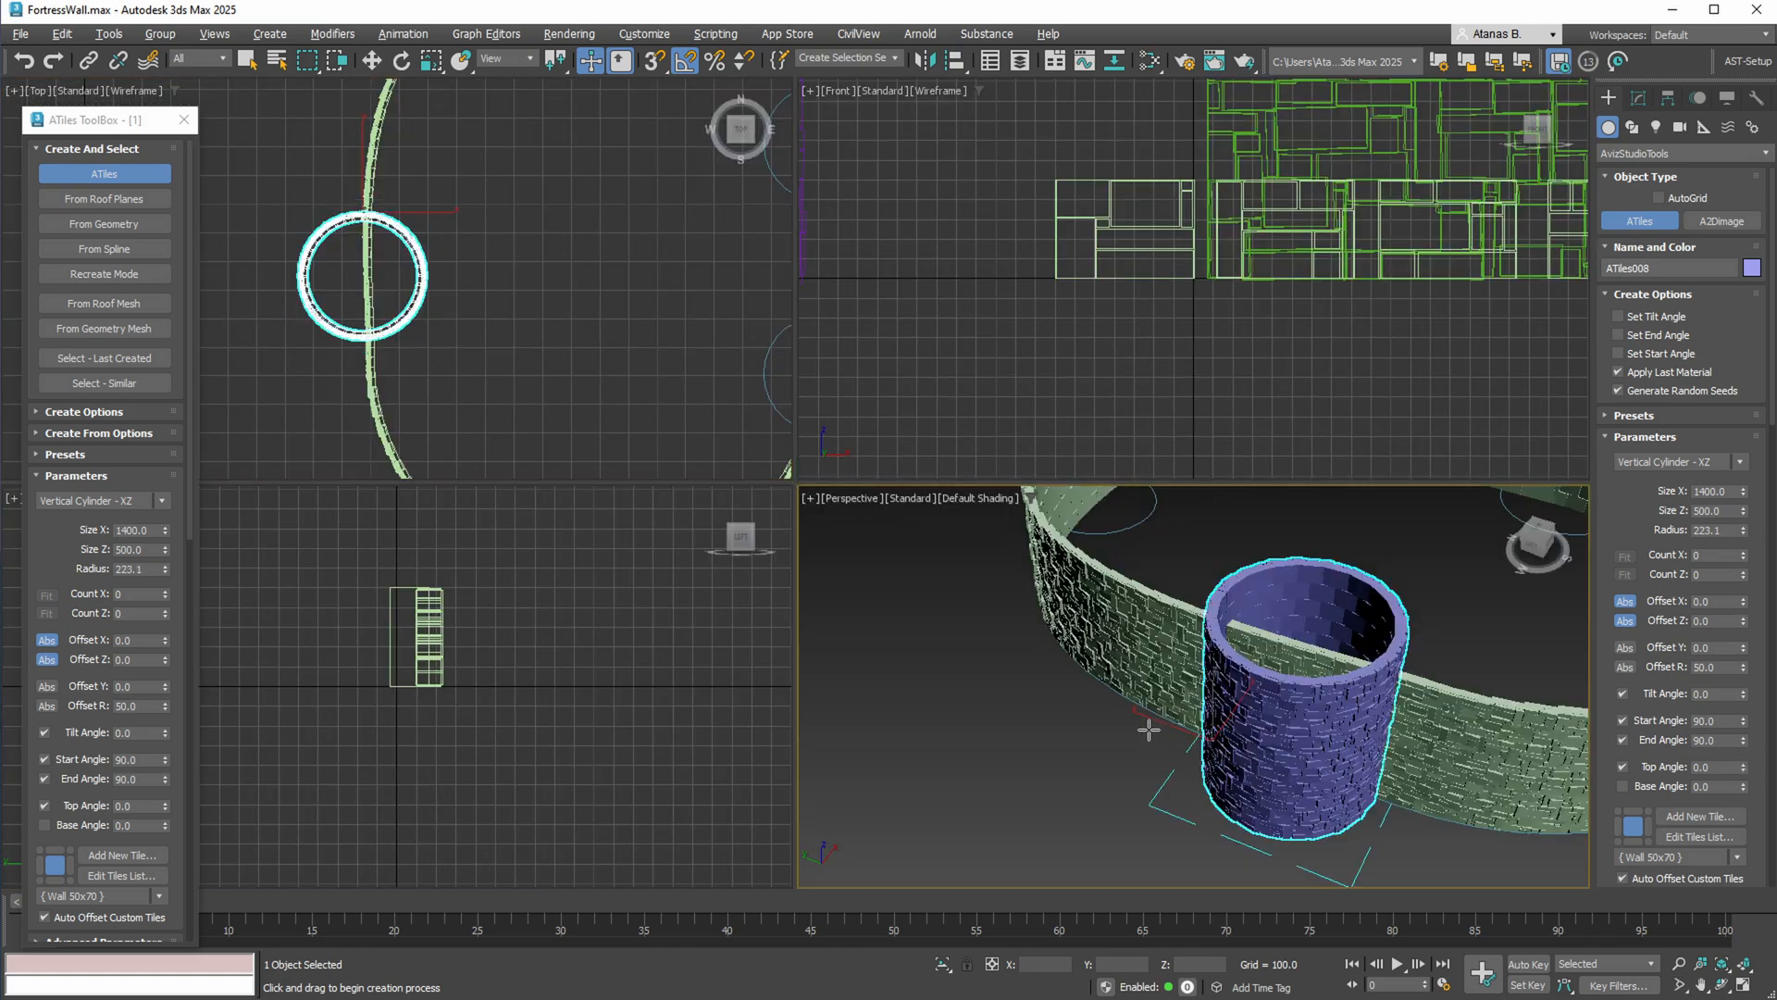
key("alt+w")
Align the round tower with its guide circle in the Top view
scroll(1046, 606, "down", 5)
middle_click_drag(1026, 598, 813, 618)
key("t")
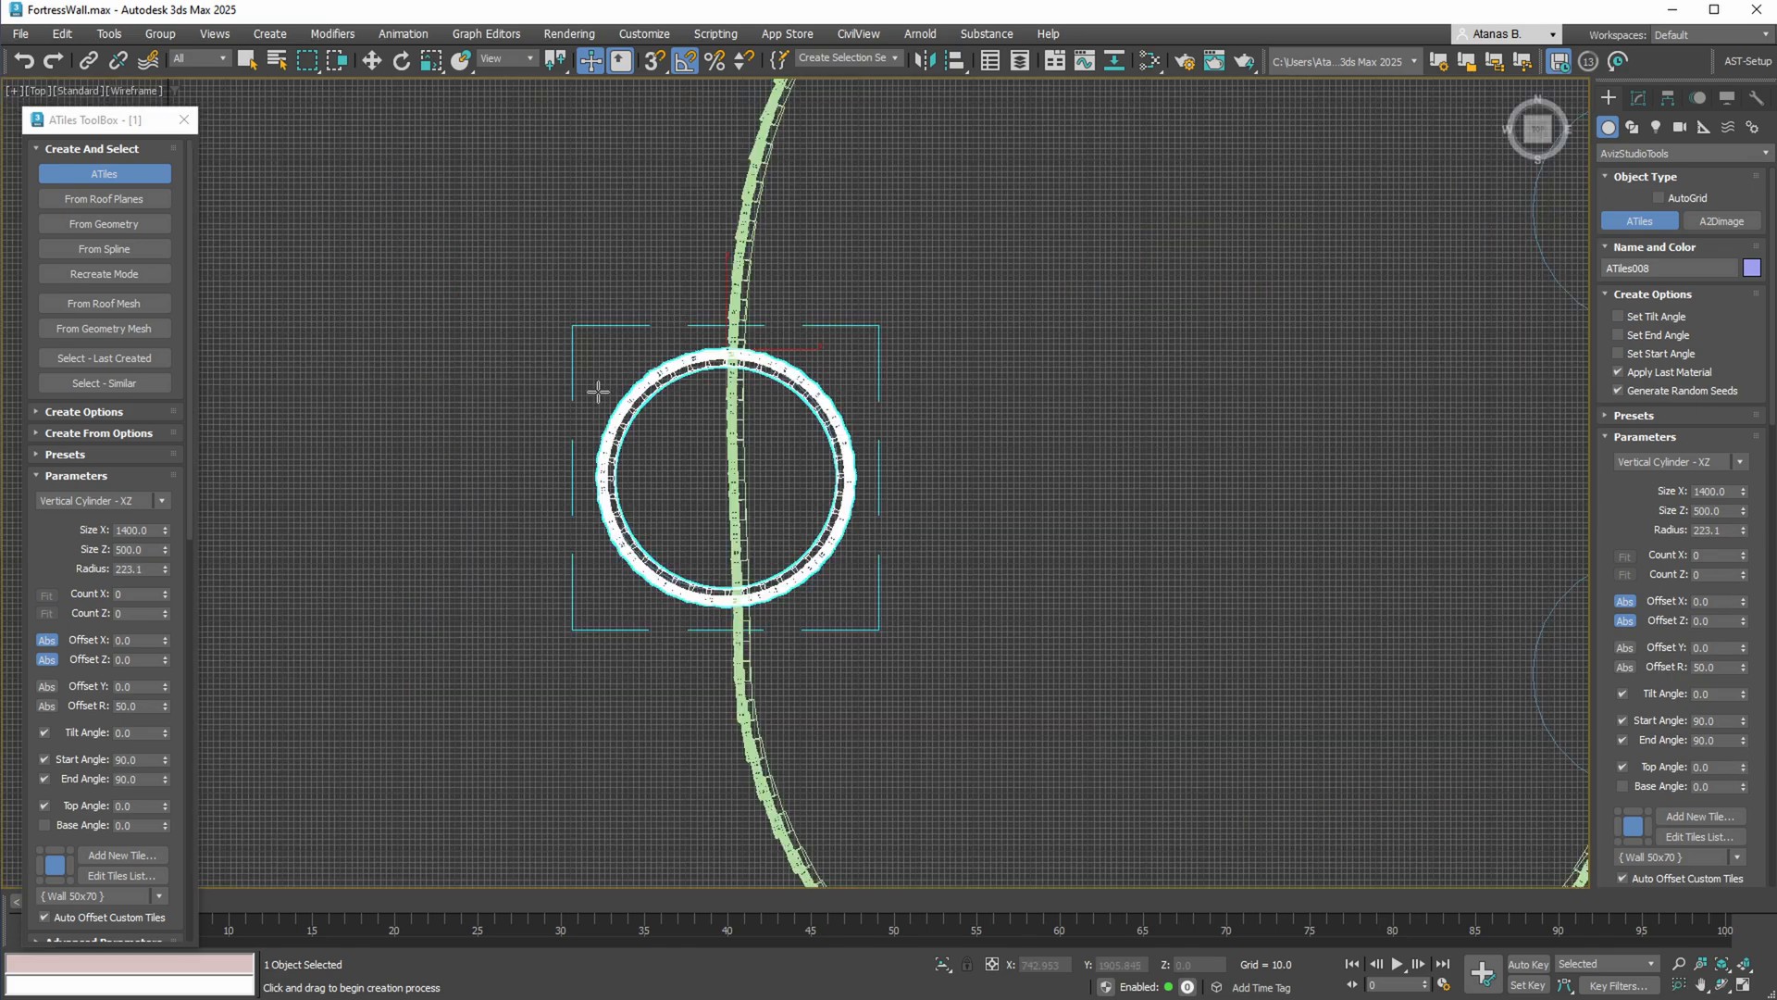
key("z")
key("w")
mouse_move(797, 204)
left_mouse_down()
mouse_move(807, 239)
mouse_move(794, 194)
left_mouse_up()
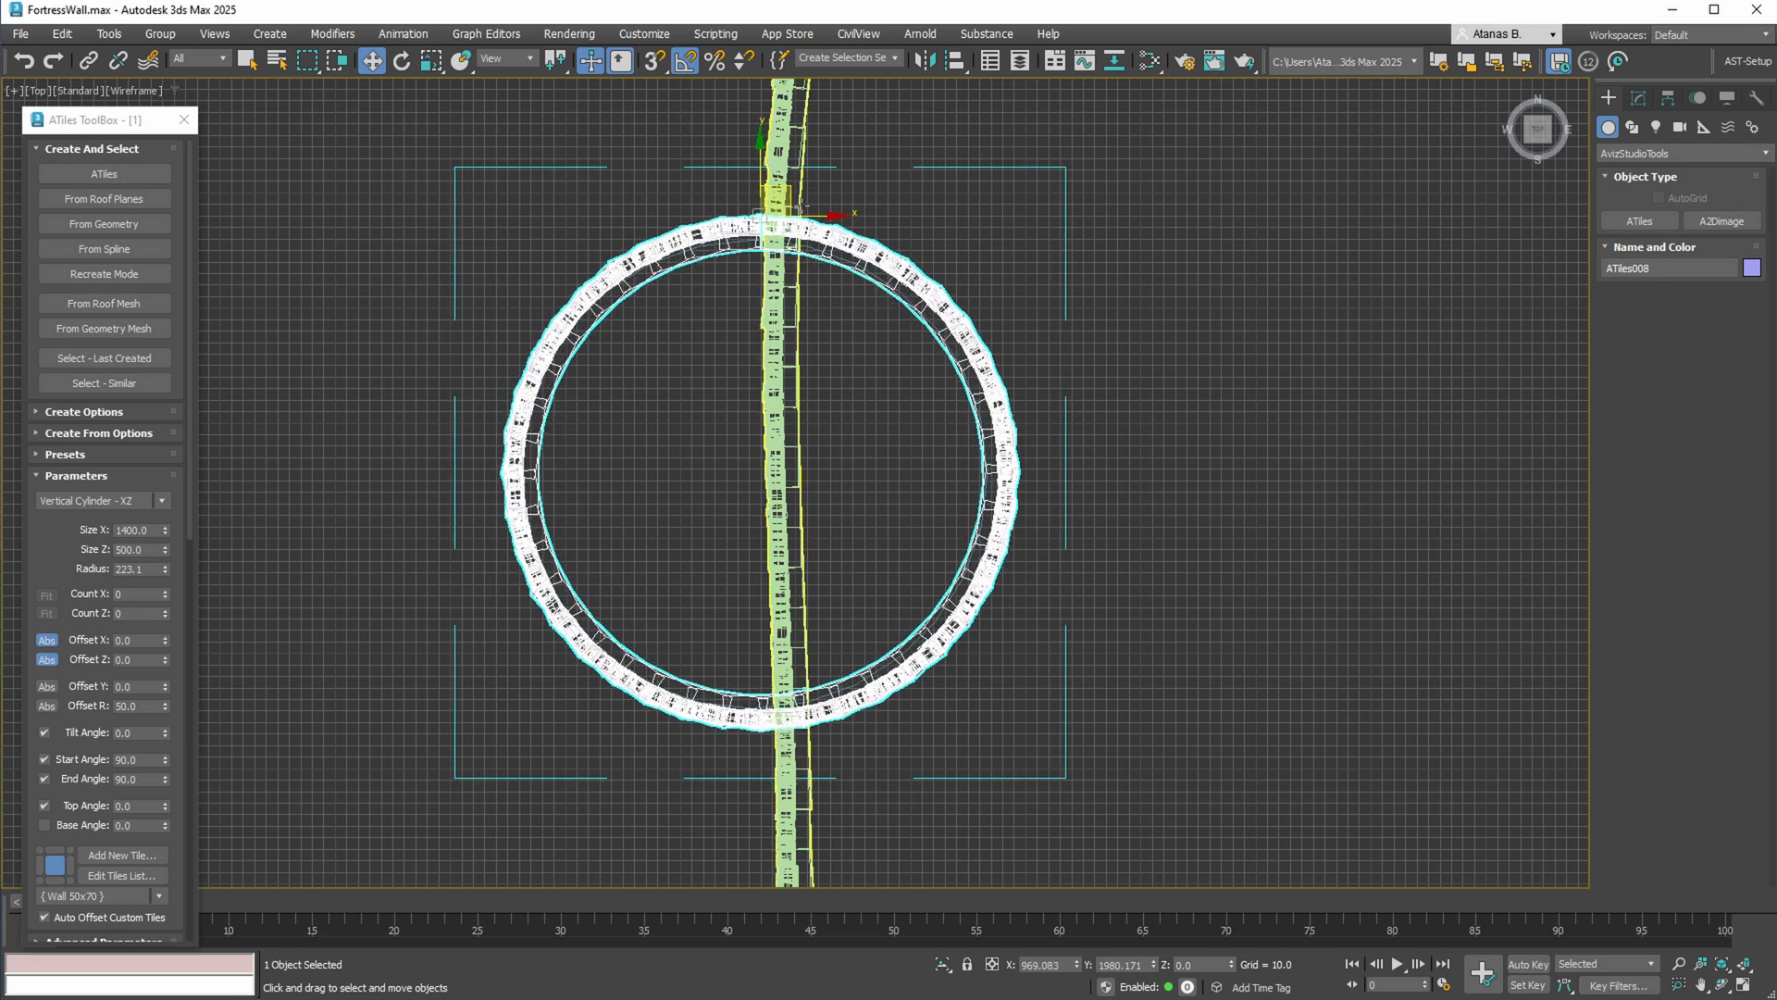
Clone the round tower onto the three remaining tower circles around the fortress wall
scroll(726, 468, "down", 5)
middle_click_drag(725, 468, 711, 502)
mouse_move(733, 434)
left_mouse_down("shift")
mouse_move(971, 105)
mouse_move(986, 120)
left_mouse_up("shift")
left_click(891, 589)
middle_click_drag(1038, 498, 937, 509)
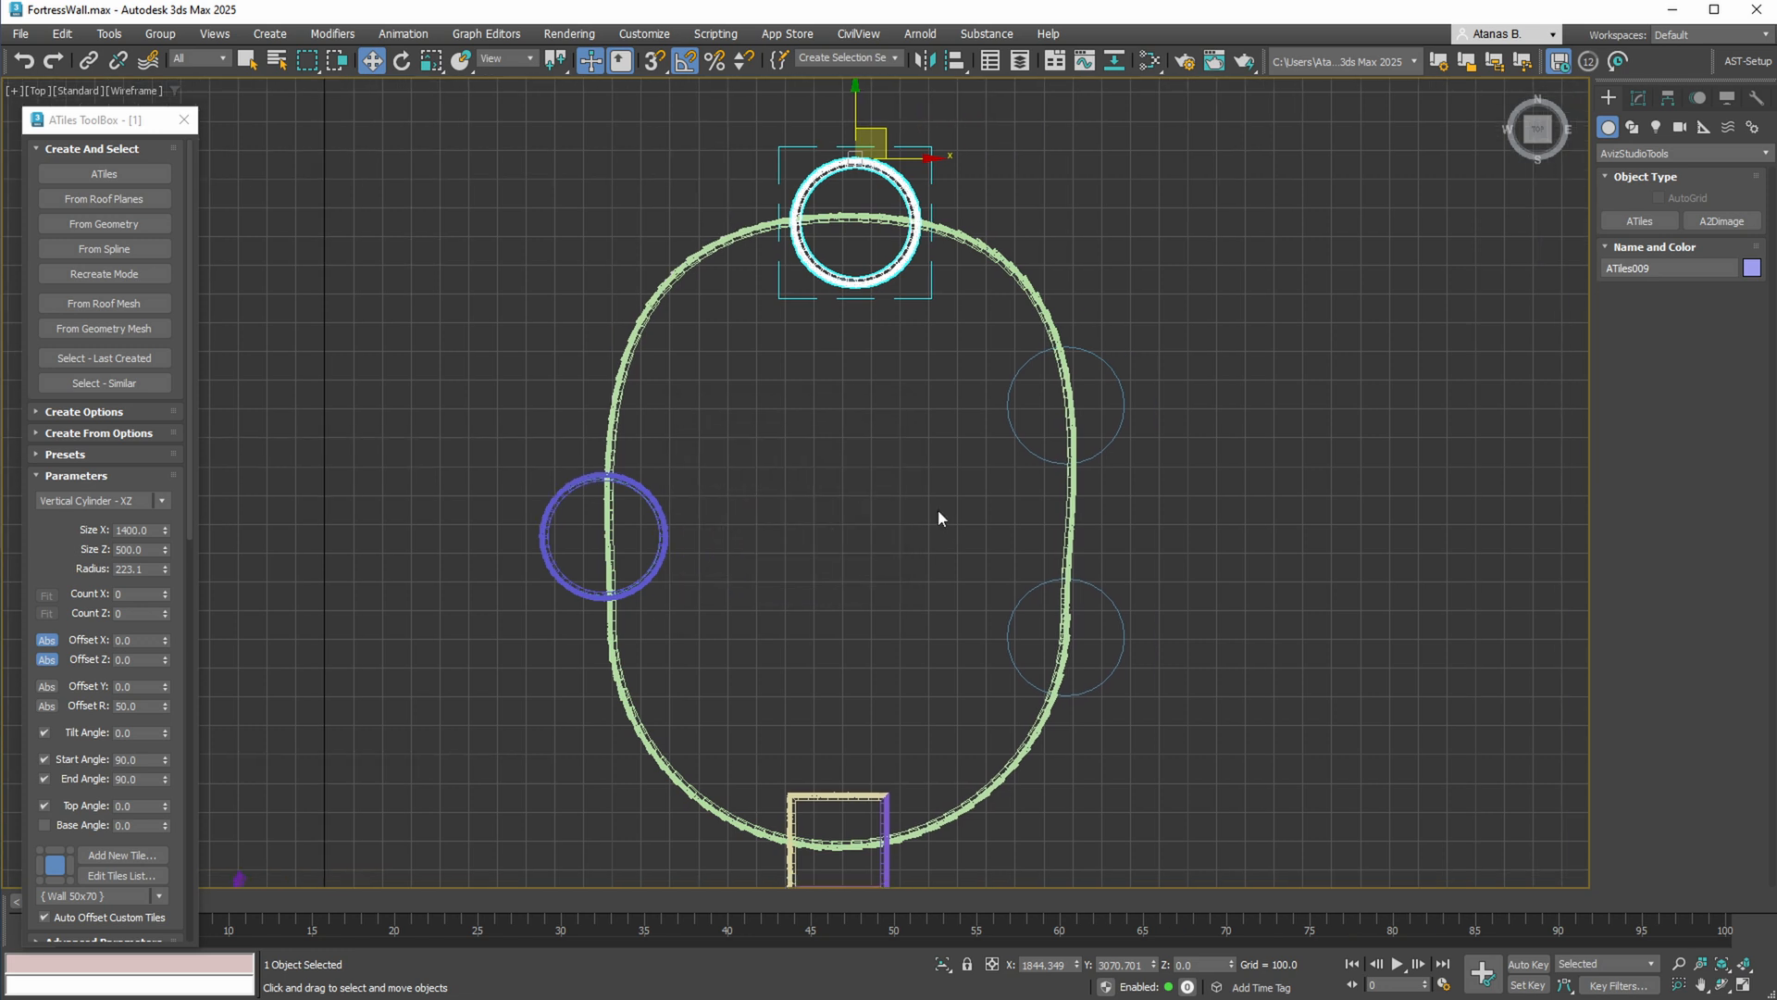
mouse_move(889, 132)
left_mouse_down("shift")
mouse_move(1106, 316)
mouse_move(1101, 539)
mouse_move(1066, 575)
left_mouse_up("shift")
left_click(903, 582)
left_click(892, 587)
Select shapes Circle001 to Circle005 and Rectangle002 and apply an Extrude modifier with an Amount of -50
key("alt+w")
right_click(1067, 627)
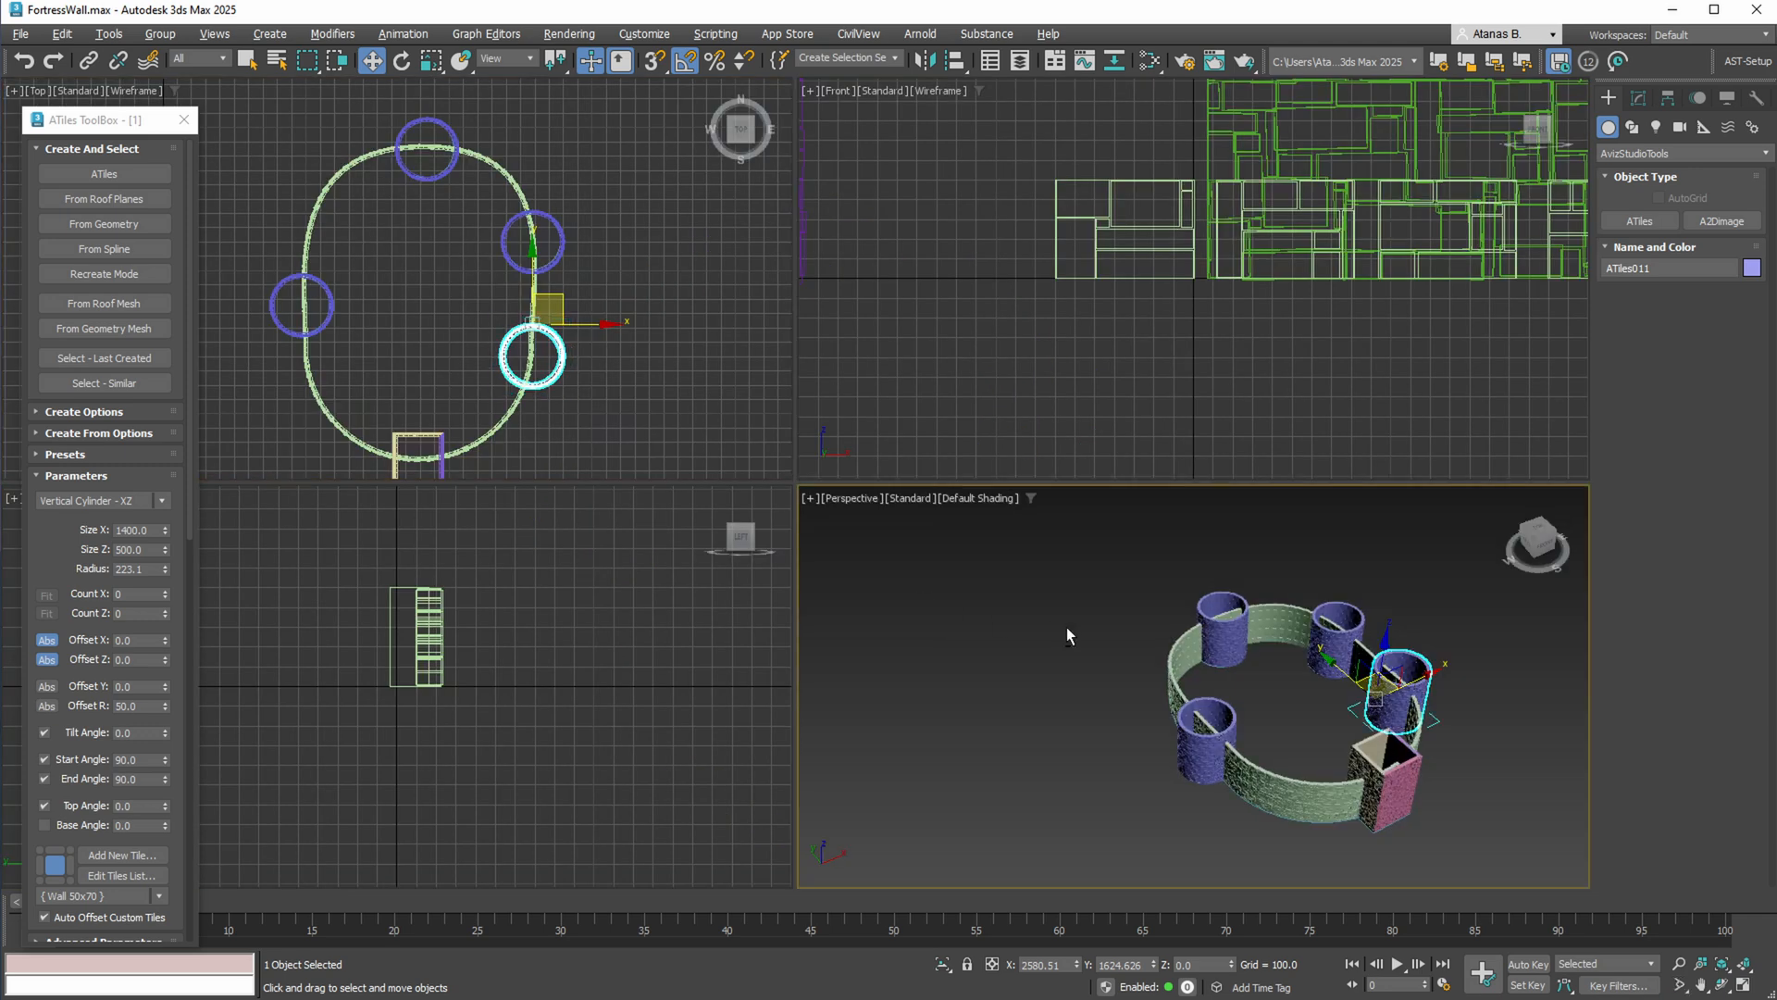
key("alt+w")
middle_click_drag(1037, 467, 925, 457)
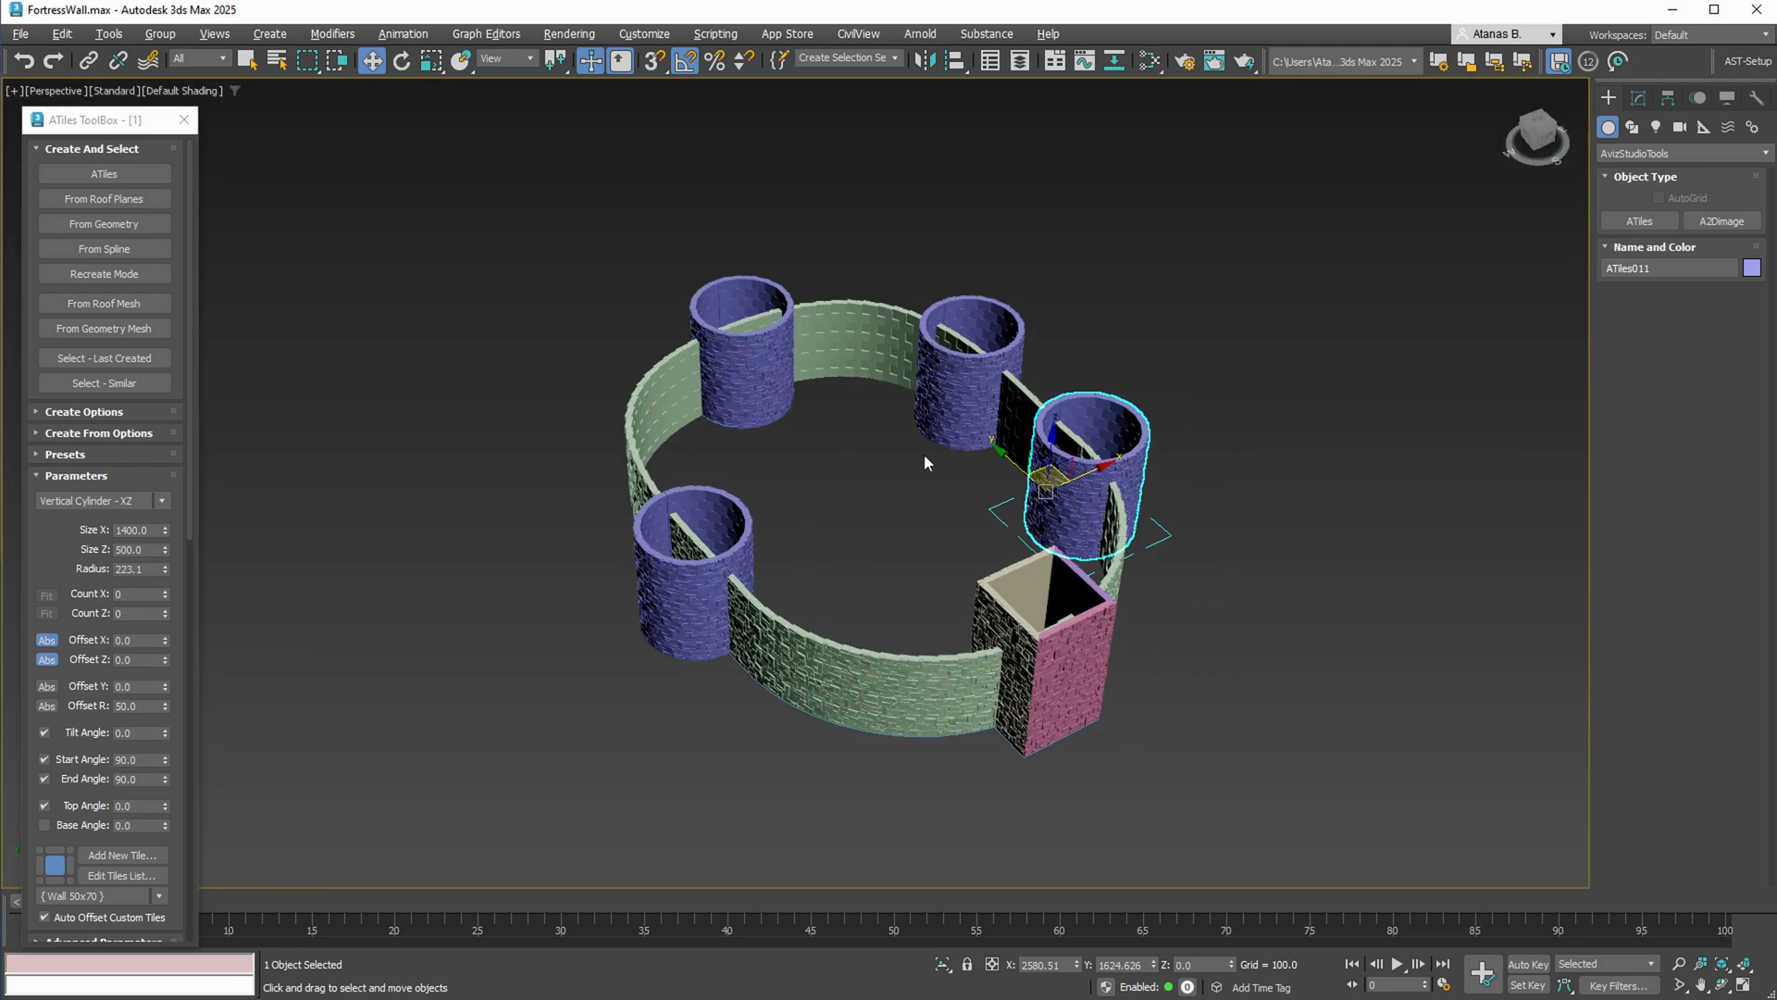
key("h")
left_click(667, 349)
left_click(685, 431, "shift")
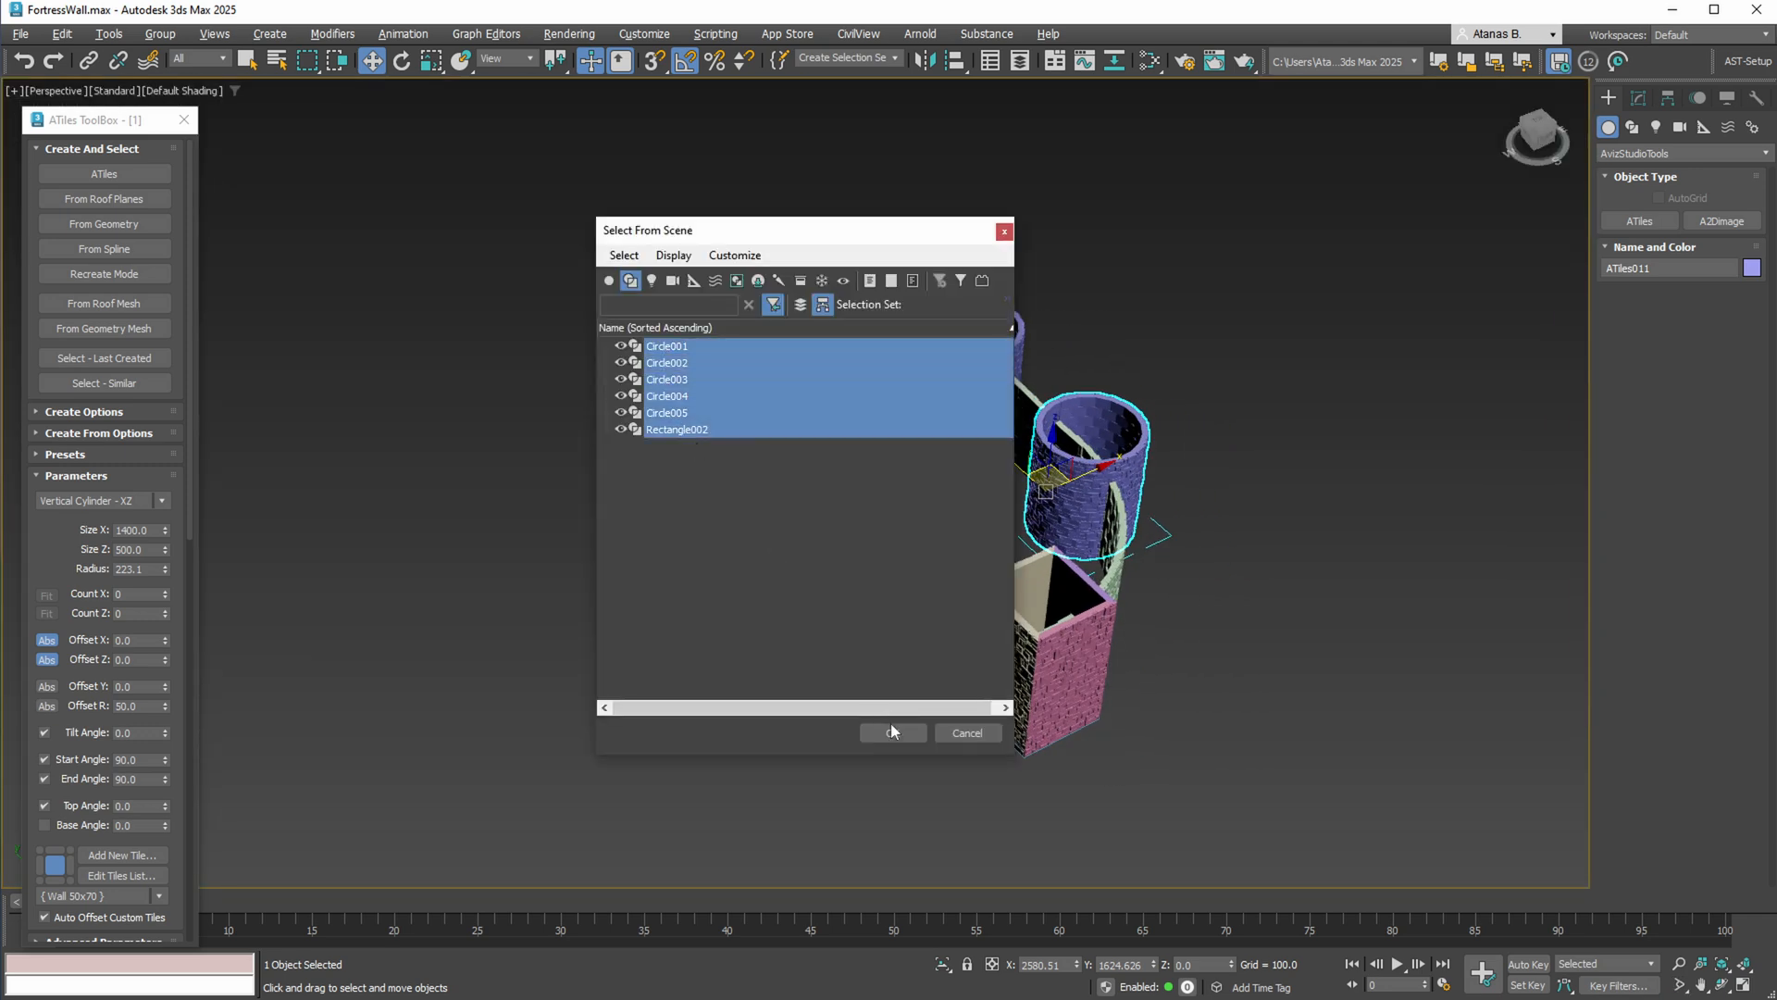
left_click(891, 729)
left_click(1639, 97)
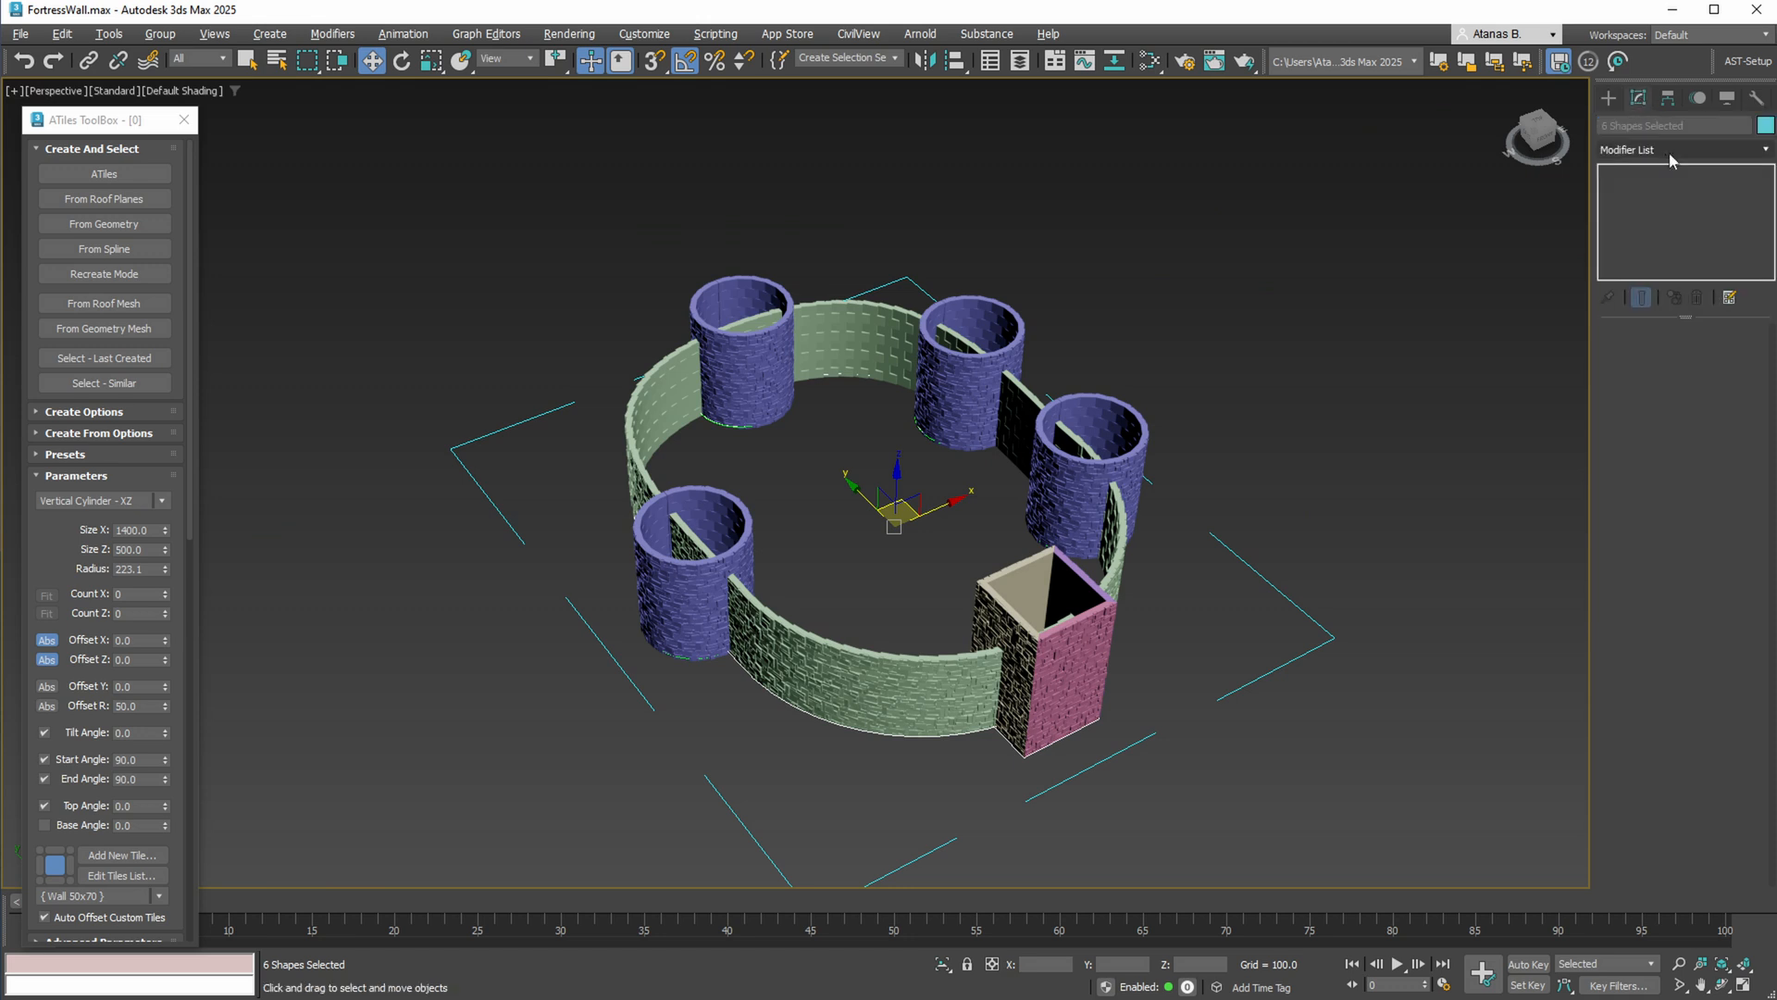
left_click(1657, 150)
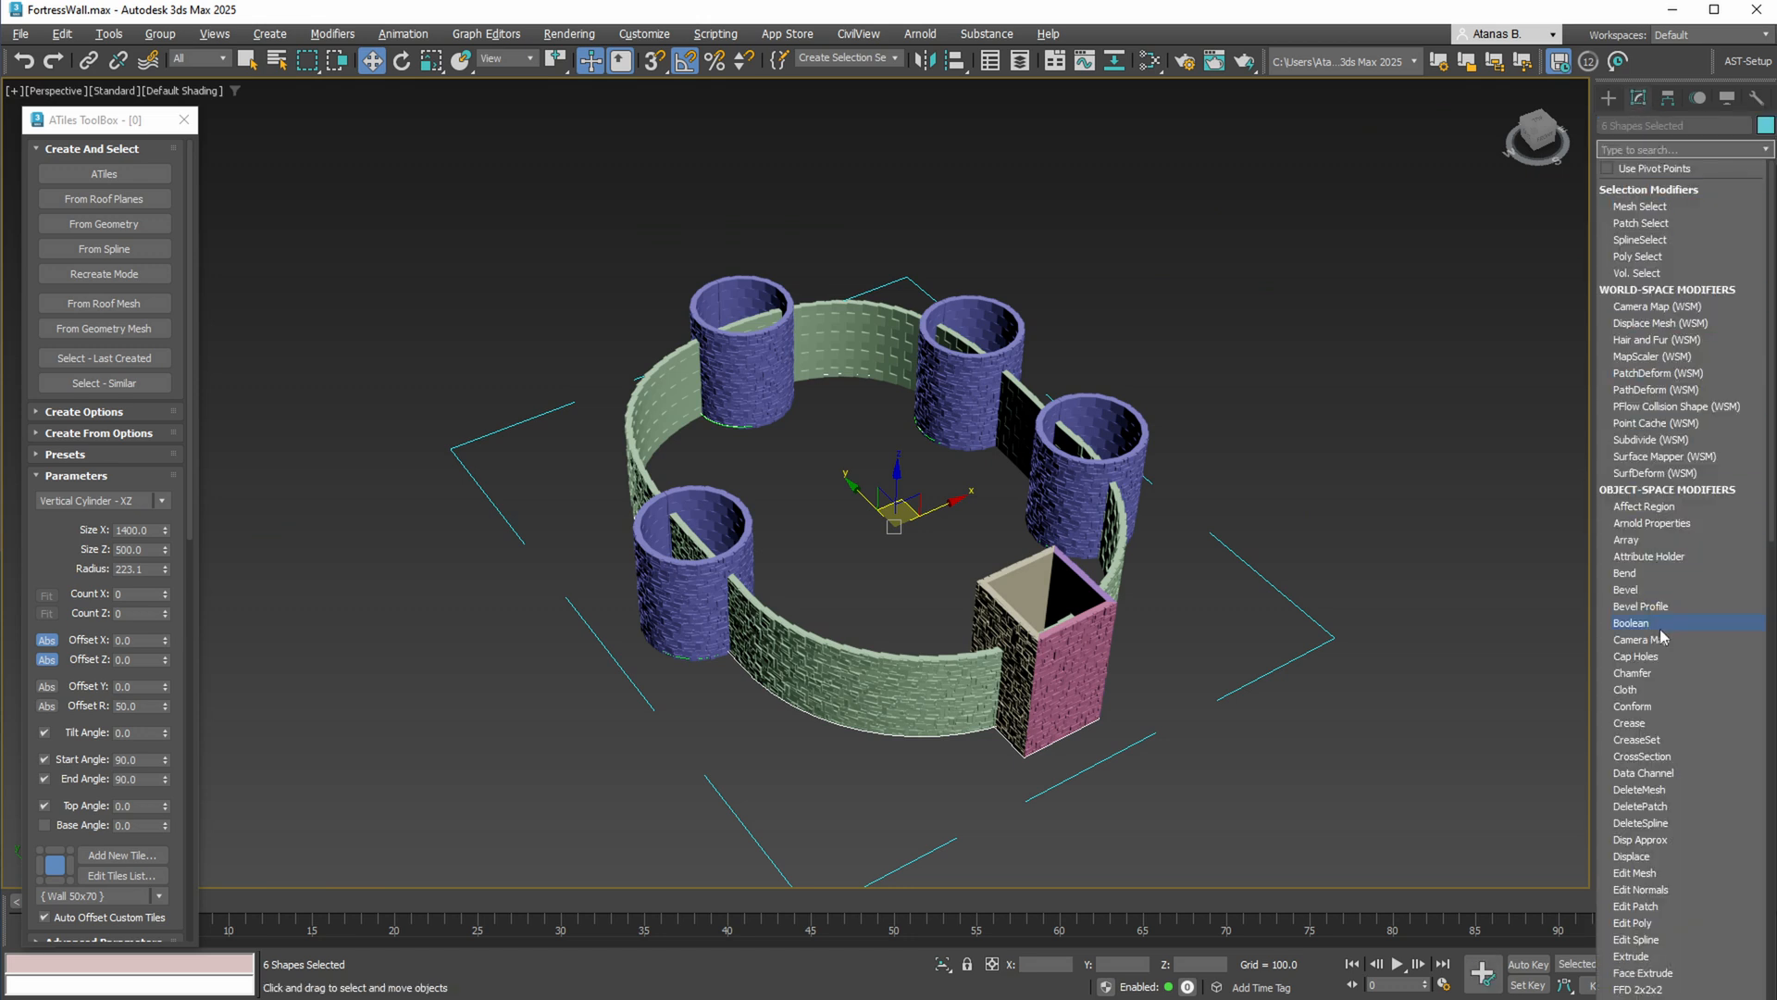
type("e")
left_click(1631, 188)
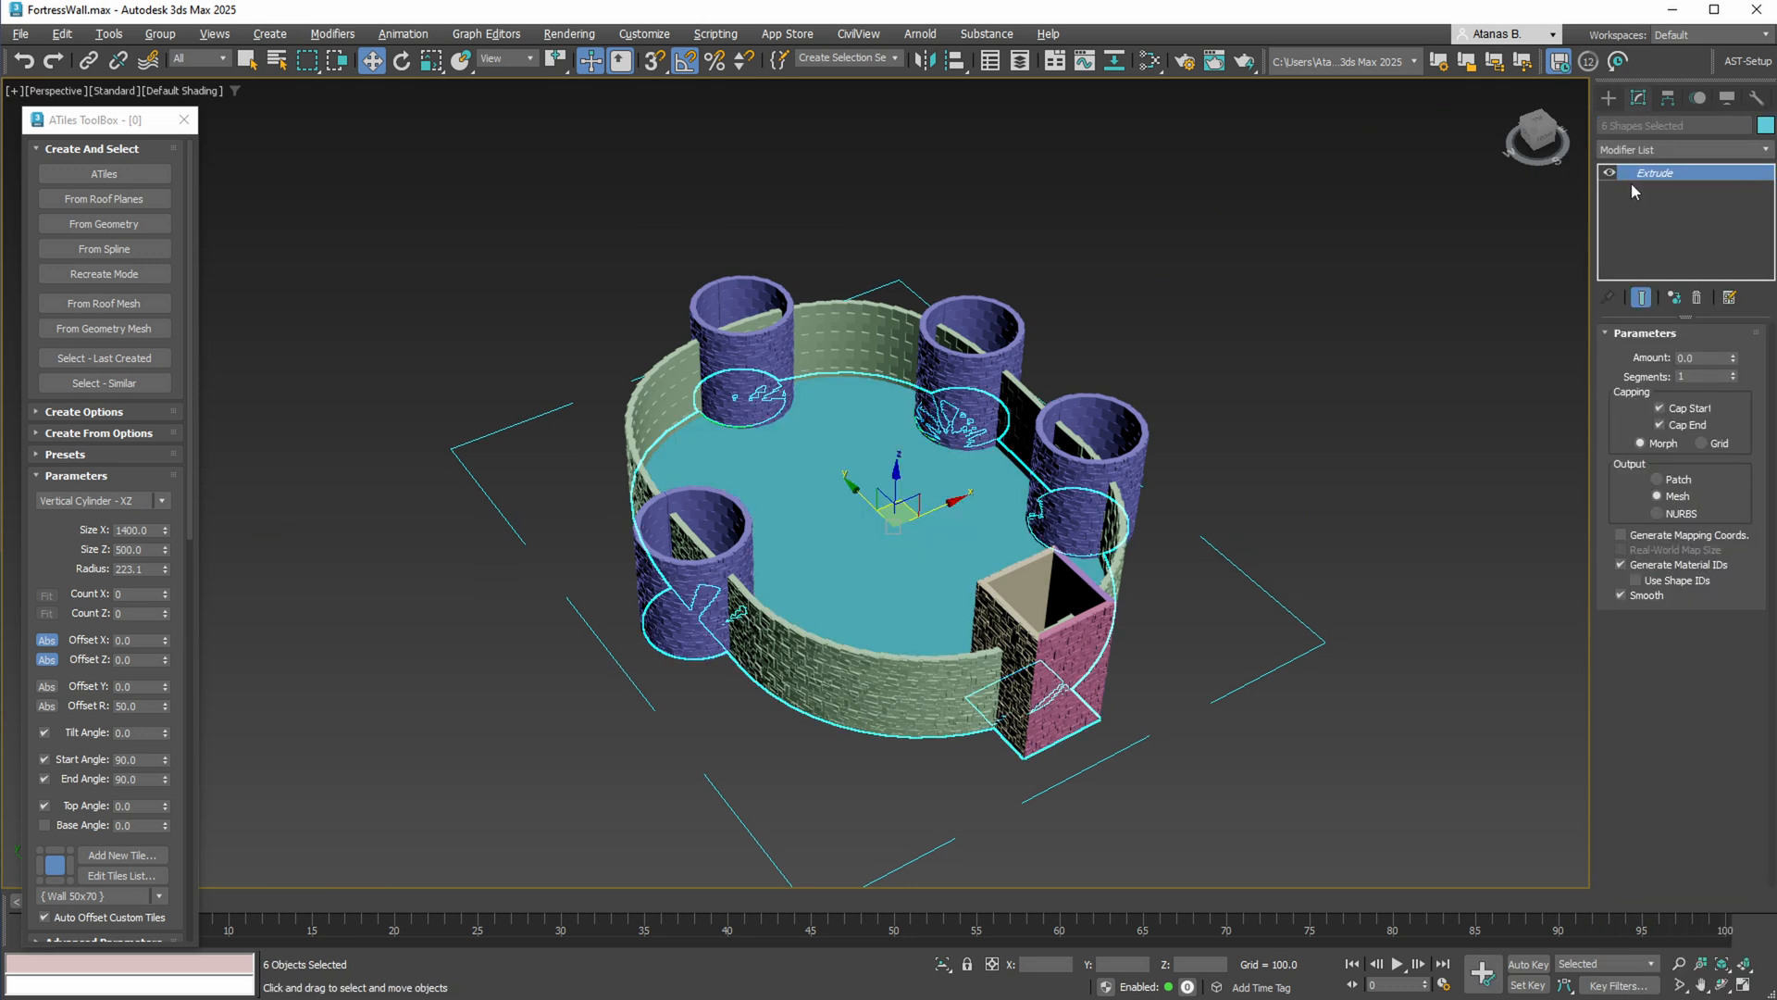
type("-50")
key("Return")
Raise all extruded slabs to form floors near the wall top, then lift the tower floors higher without the main one
scroll(856, 423, "up", 3)
middle_click_drag(857, 425, 877, 436, "alt")
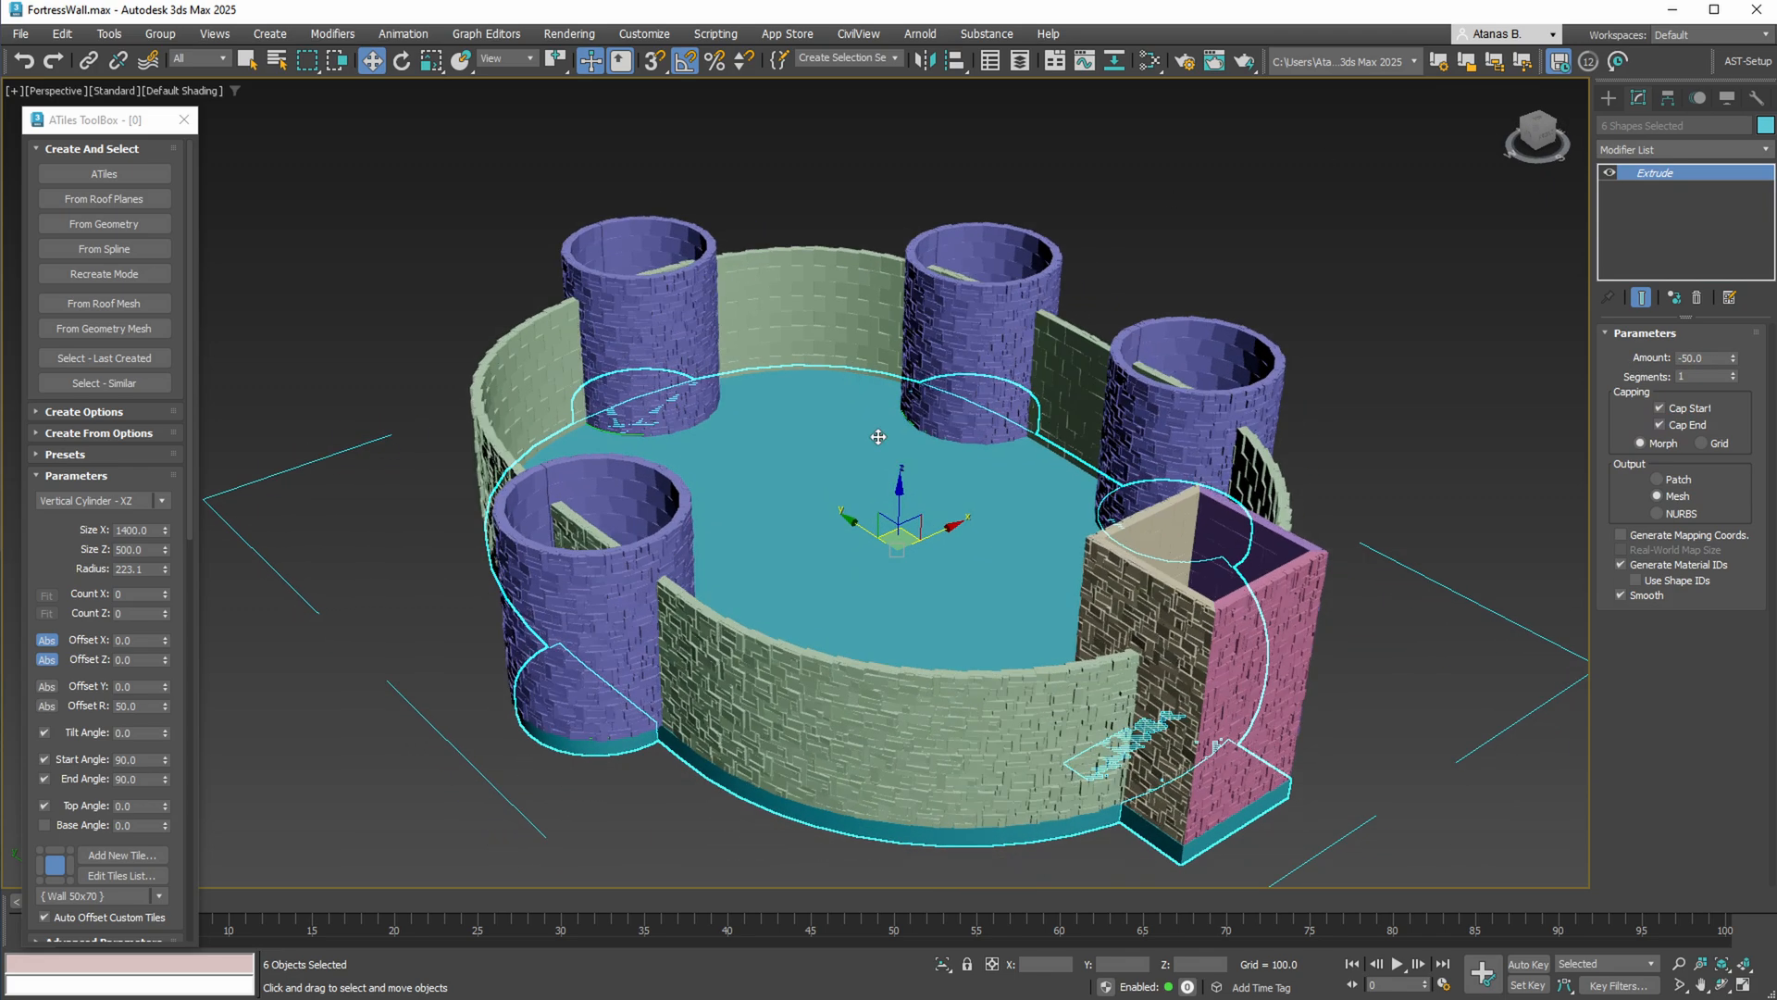
left_click_drag(912, 503, 917, 388)
left_click(790, 409, "alt")
middle_click_drag(902, 414, 877, 440)
left_click_drag(819, 412, 827, 379)
middle_click_drag(826, 380, 507, 237, "alt")
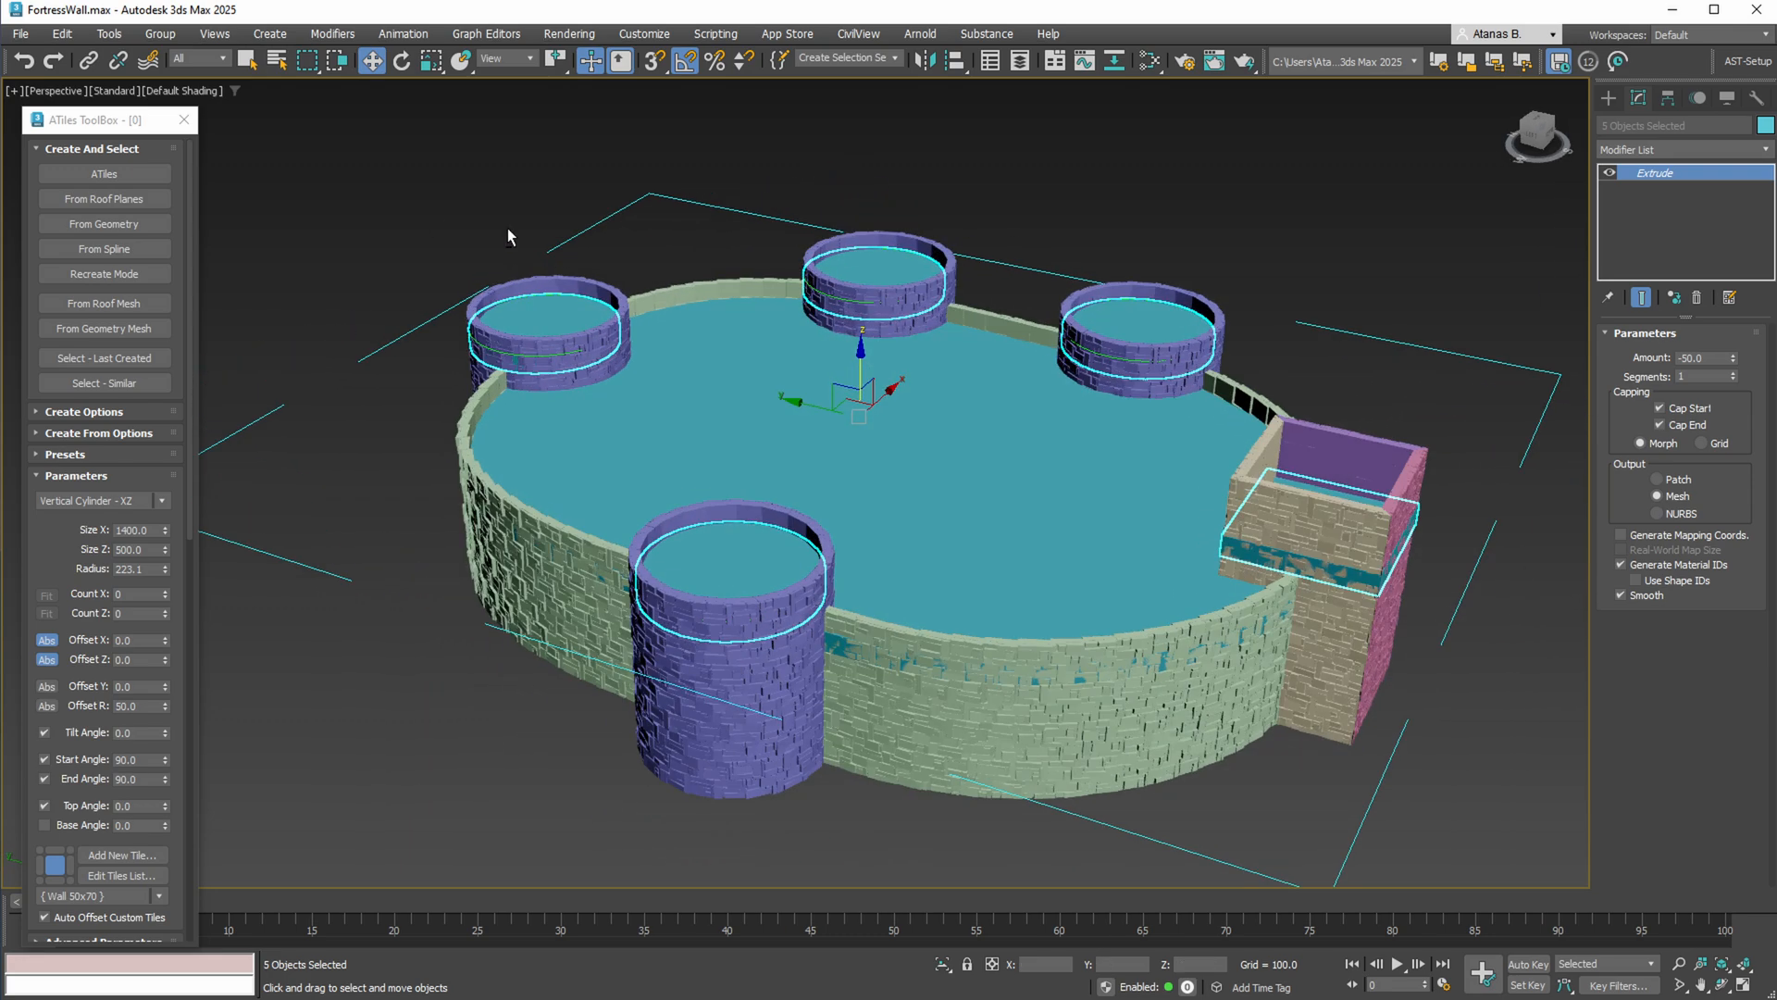
Raise only the square tower's floor to about Z 557, near the top of its walls
left_click_drag(1170, 720, 1170, 721, "alt")
middle_click_drag(1206, 585, 972, 625)
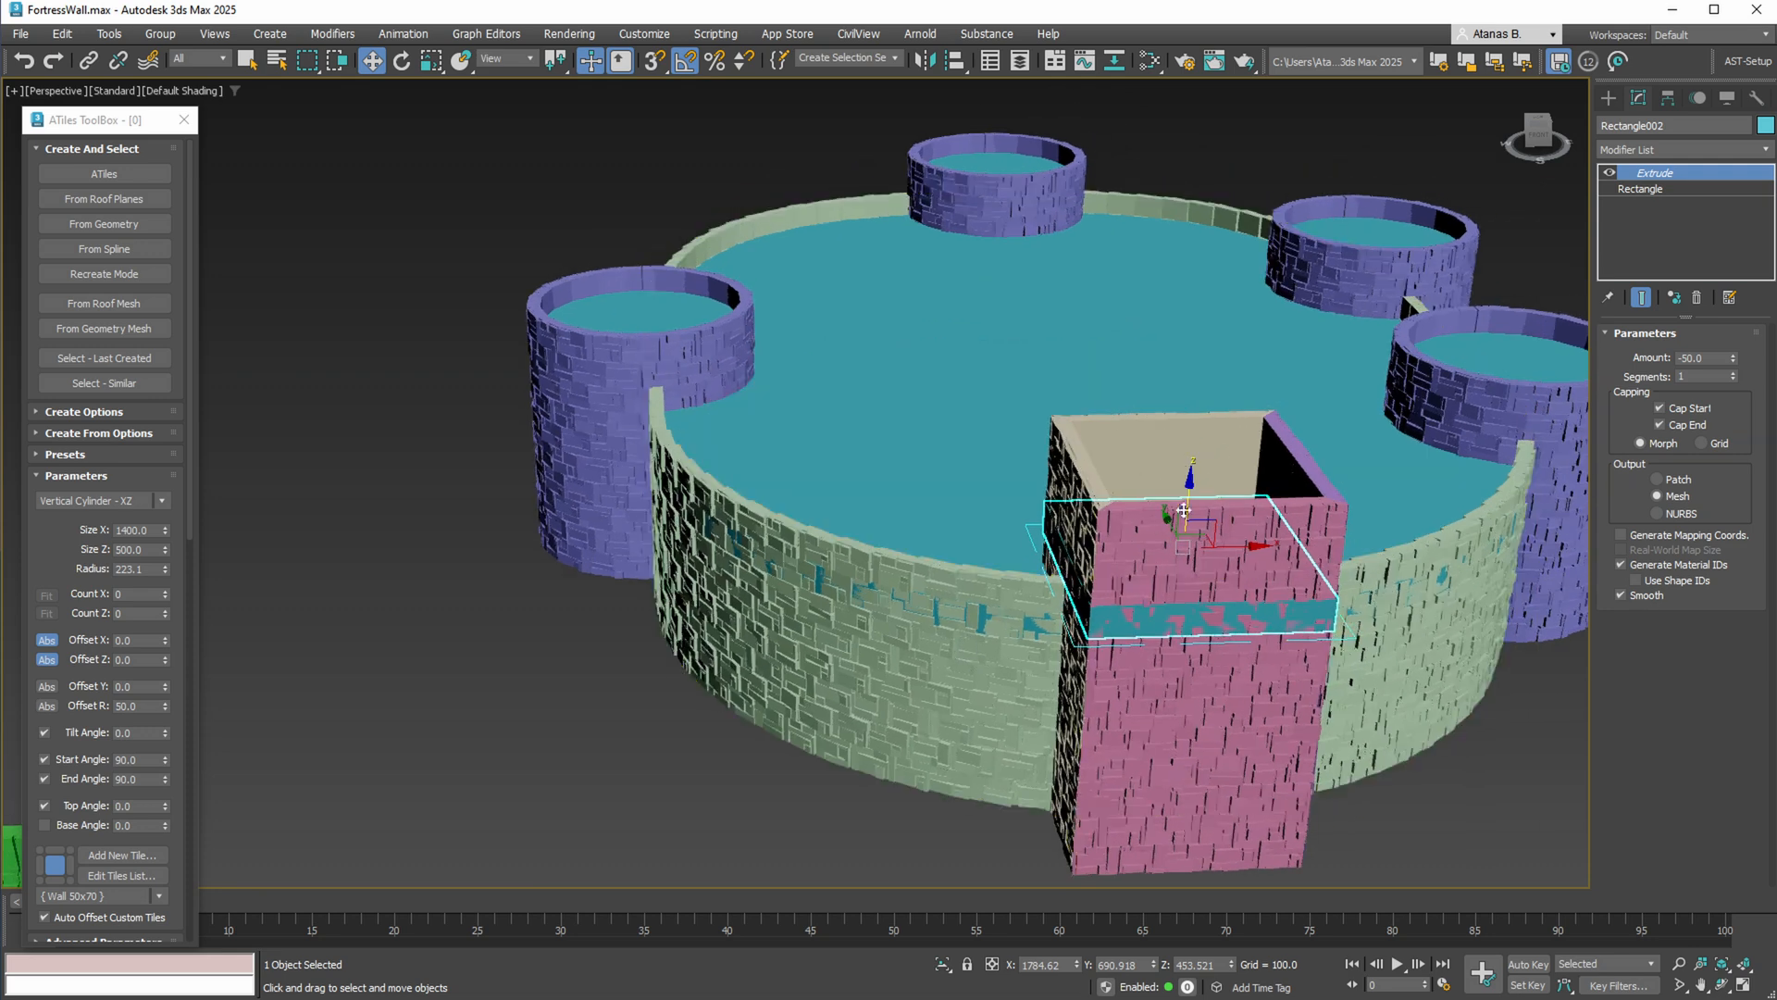
left_click_drag(1208, 467, 1210, 443)
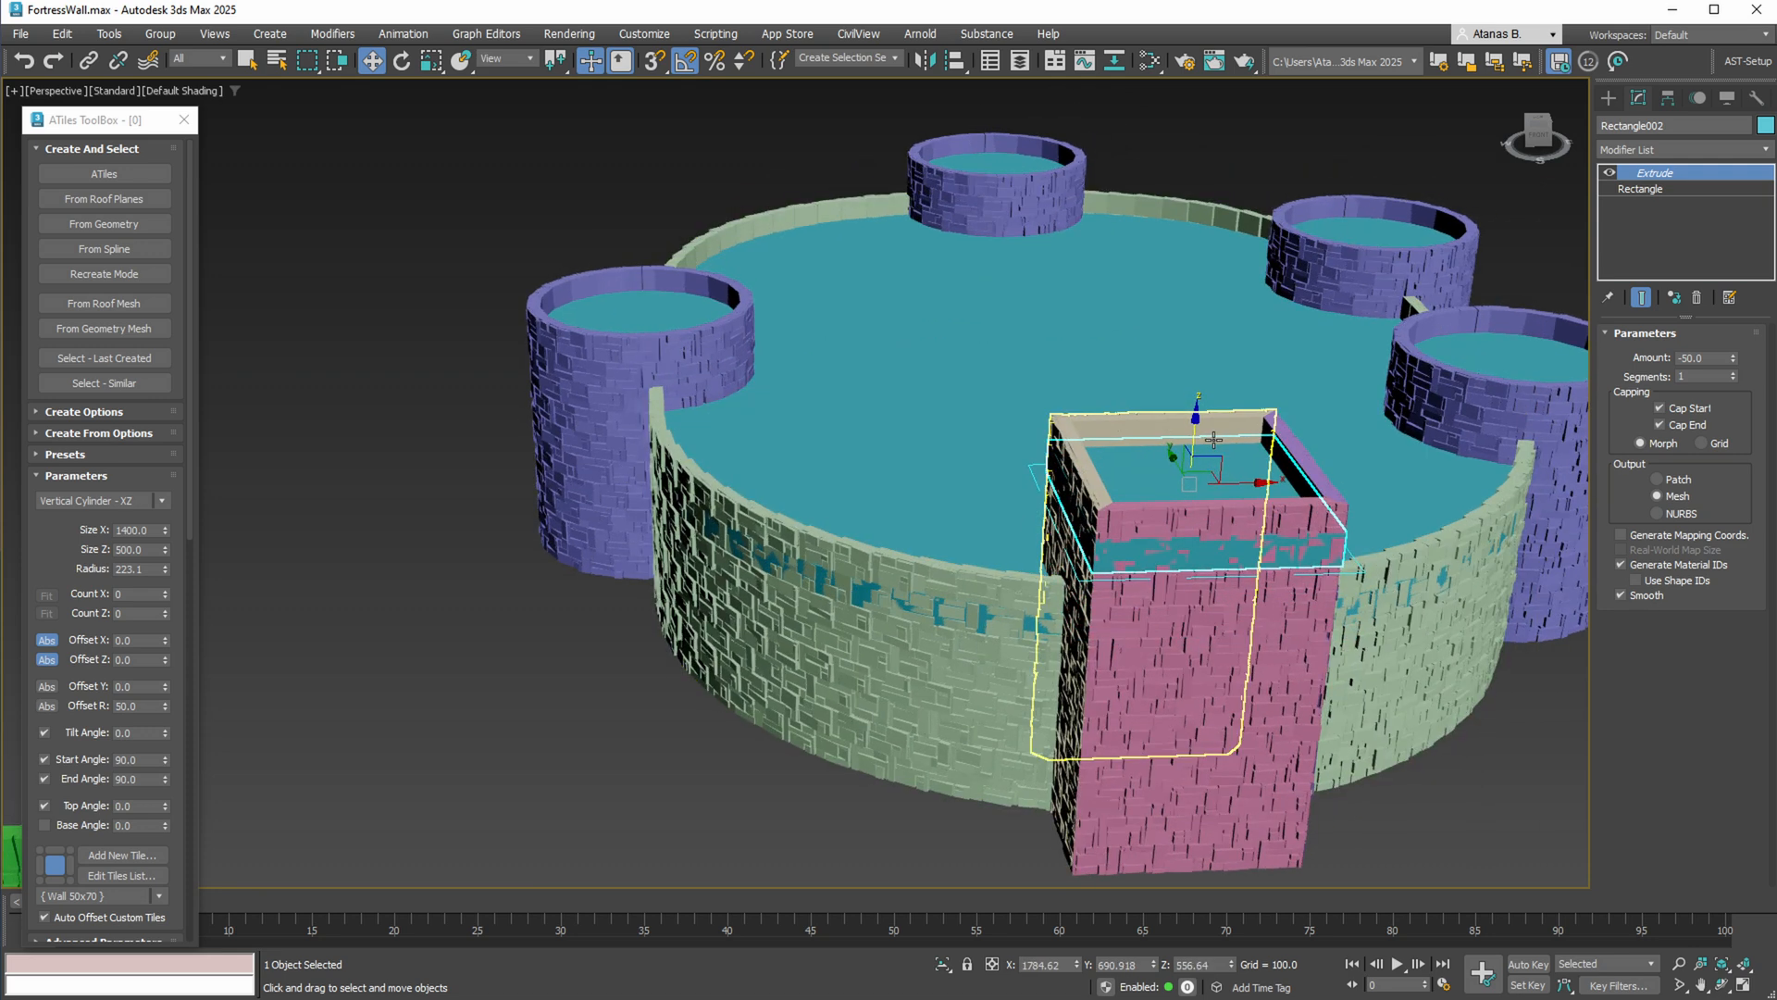
Add a Push modifier to the square tower's floor with a Push Value of -14
left_click(1718, 156)
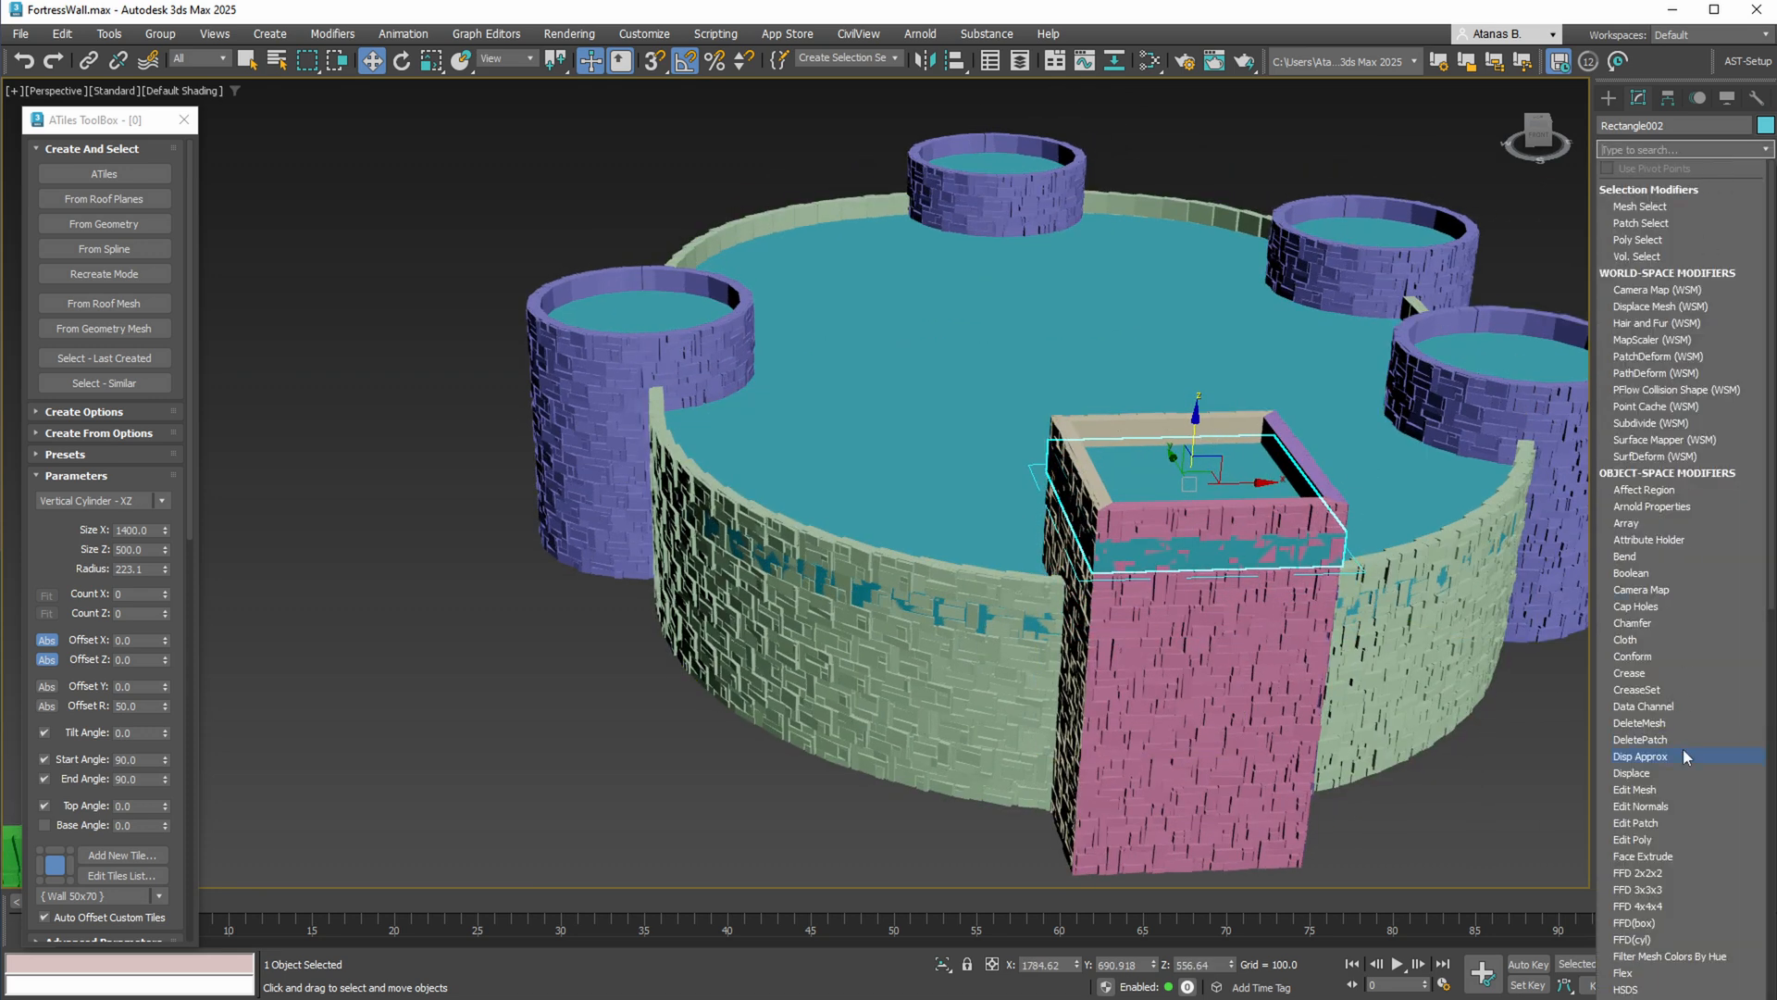
scroll(1685, 756, "down", 10)
left_click(1638, 278)
left_click_drag(1757, 357, 1744, 482)
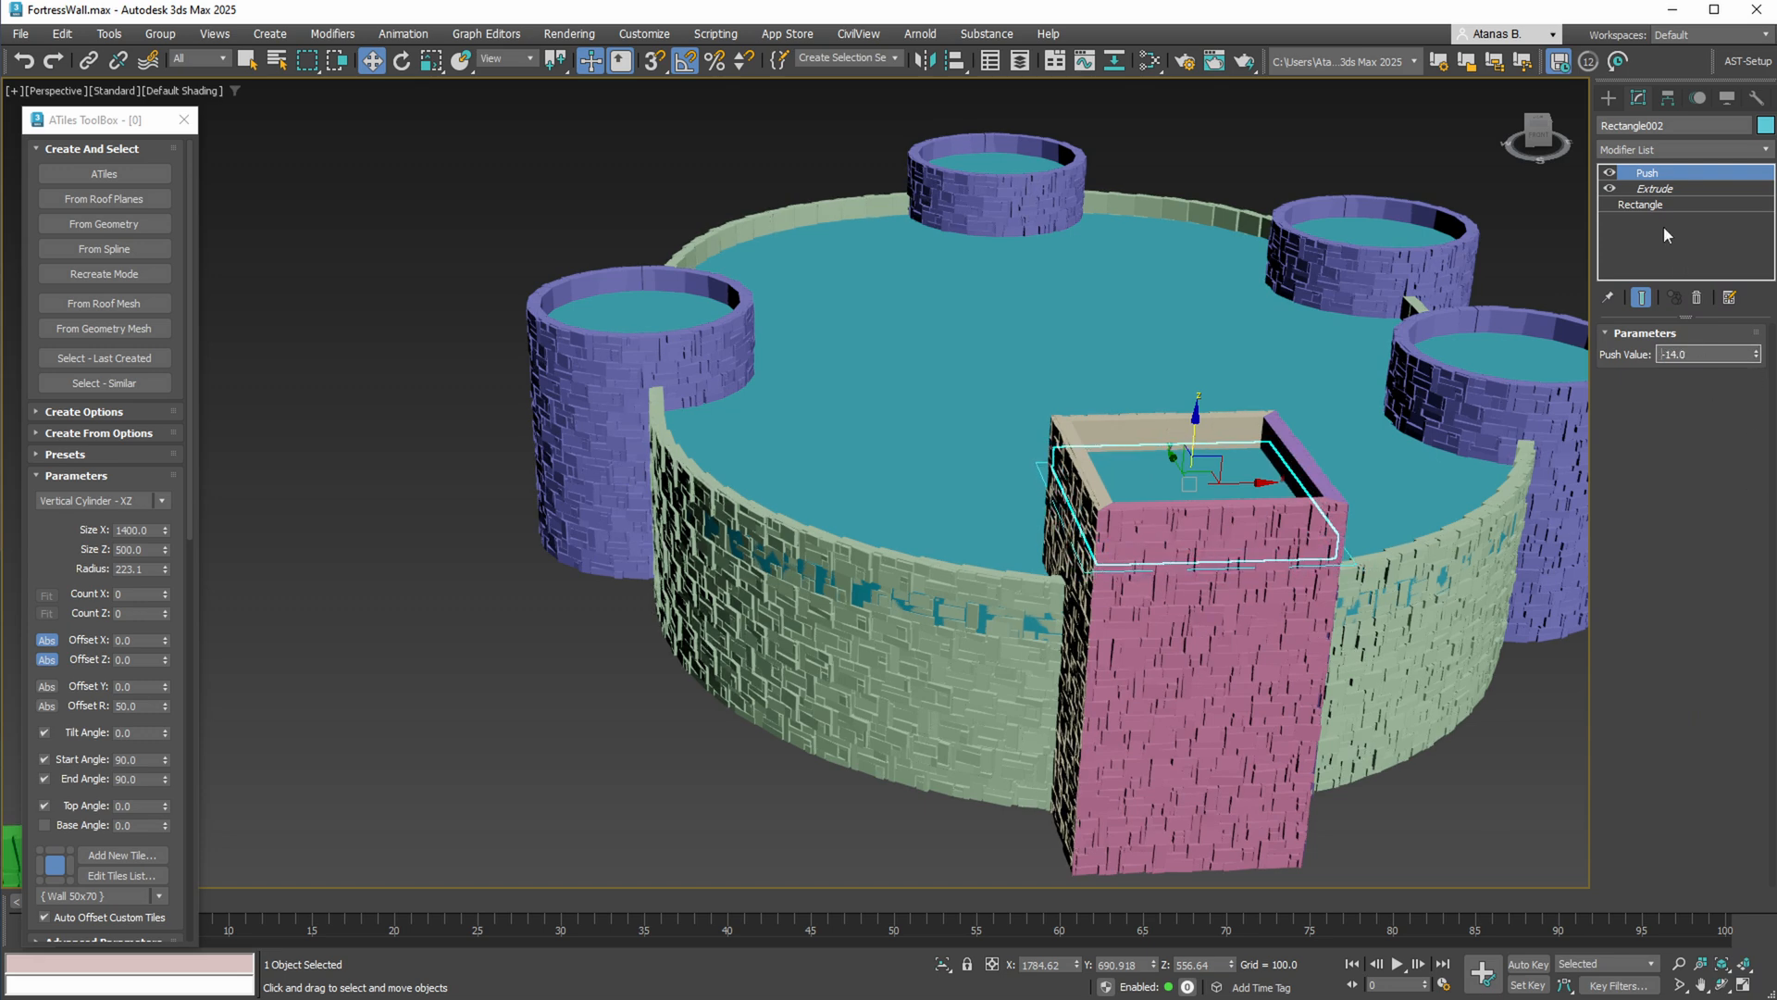
Copy the Push modifier from the square tower's floor onto the main fortress floor
right_click(1666, 235)
left_click(1666, 246)
left_click(1412, 291)
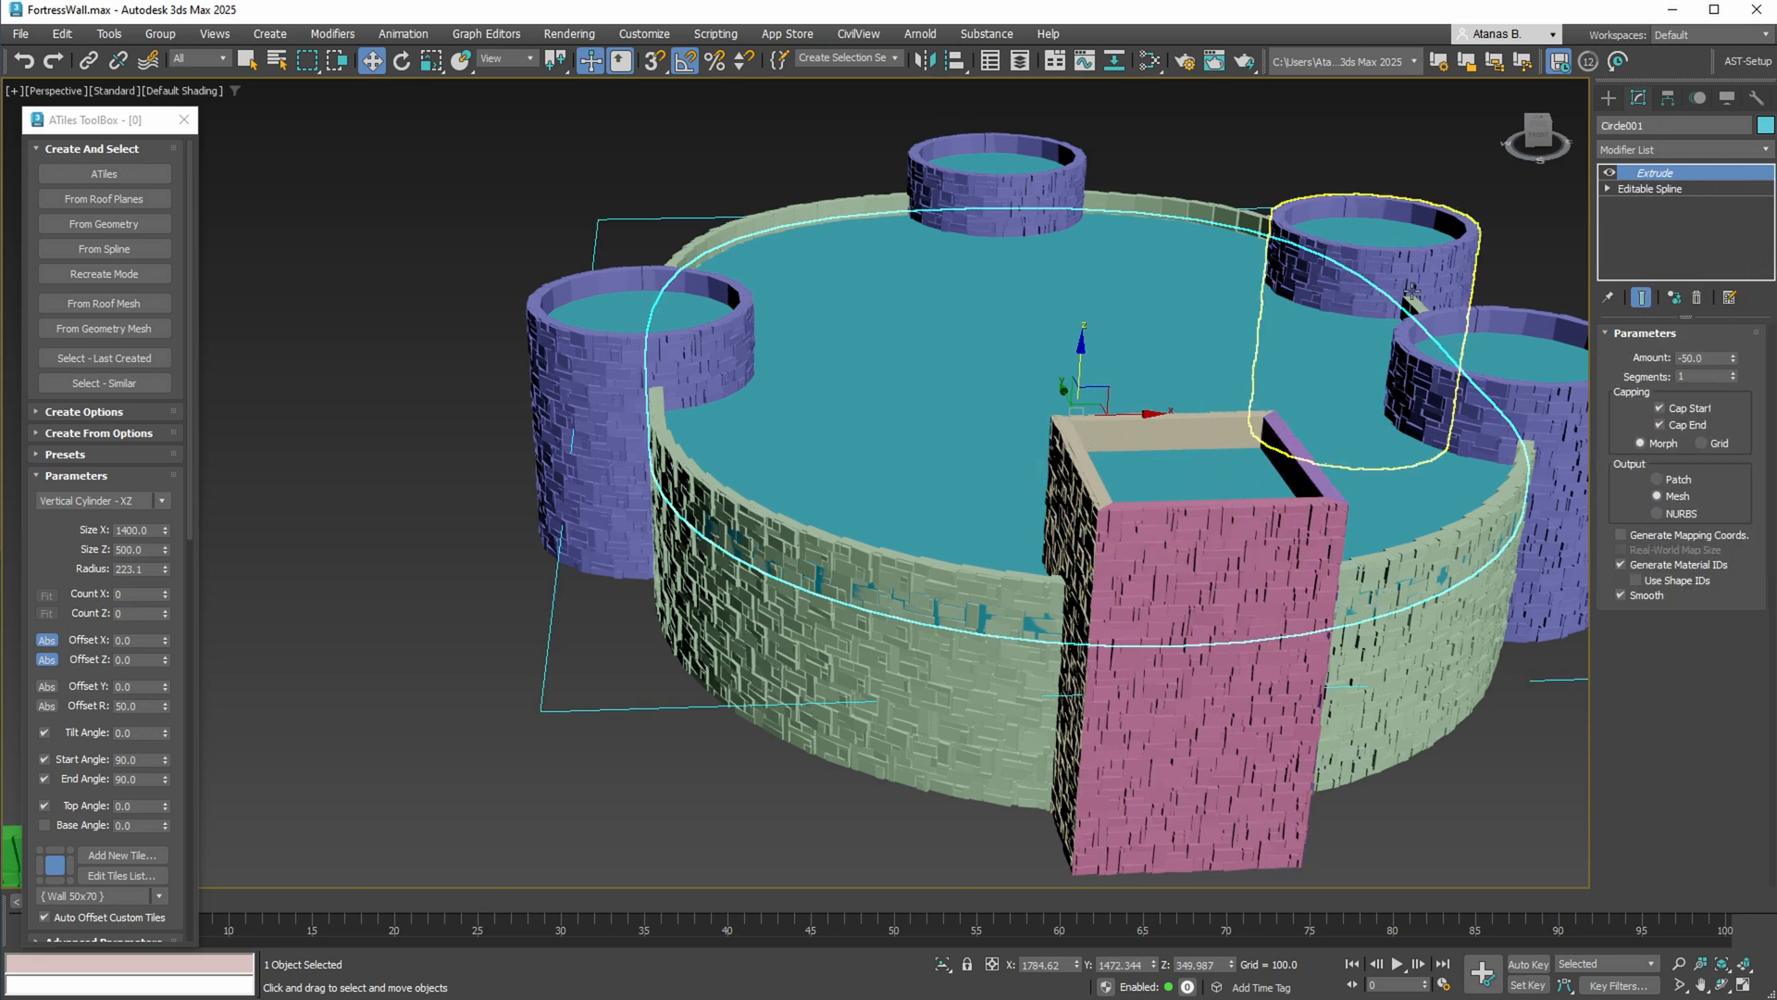
right_click(1680, 171)
left_click(1712, 278)
Select the square tower's four walls and clone them upward onto the top of the tower
middle_click_drag(1258, 370, 1011, 337)
scroll(984, 349, "down", 3)
scroll(798, 362, "up", 2)
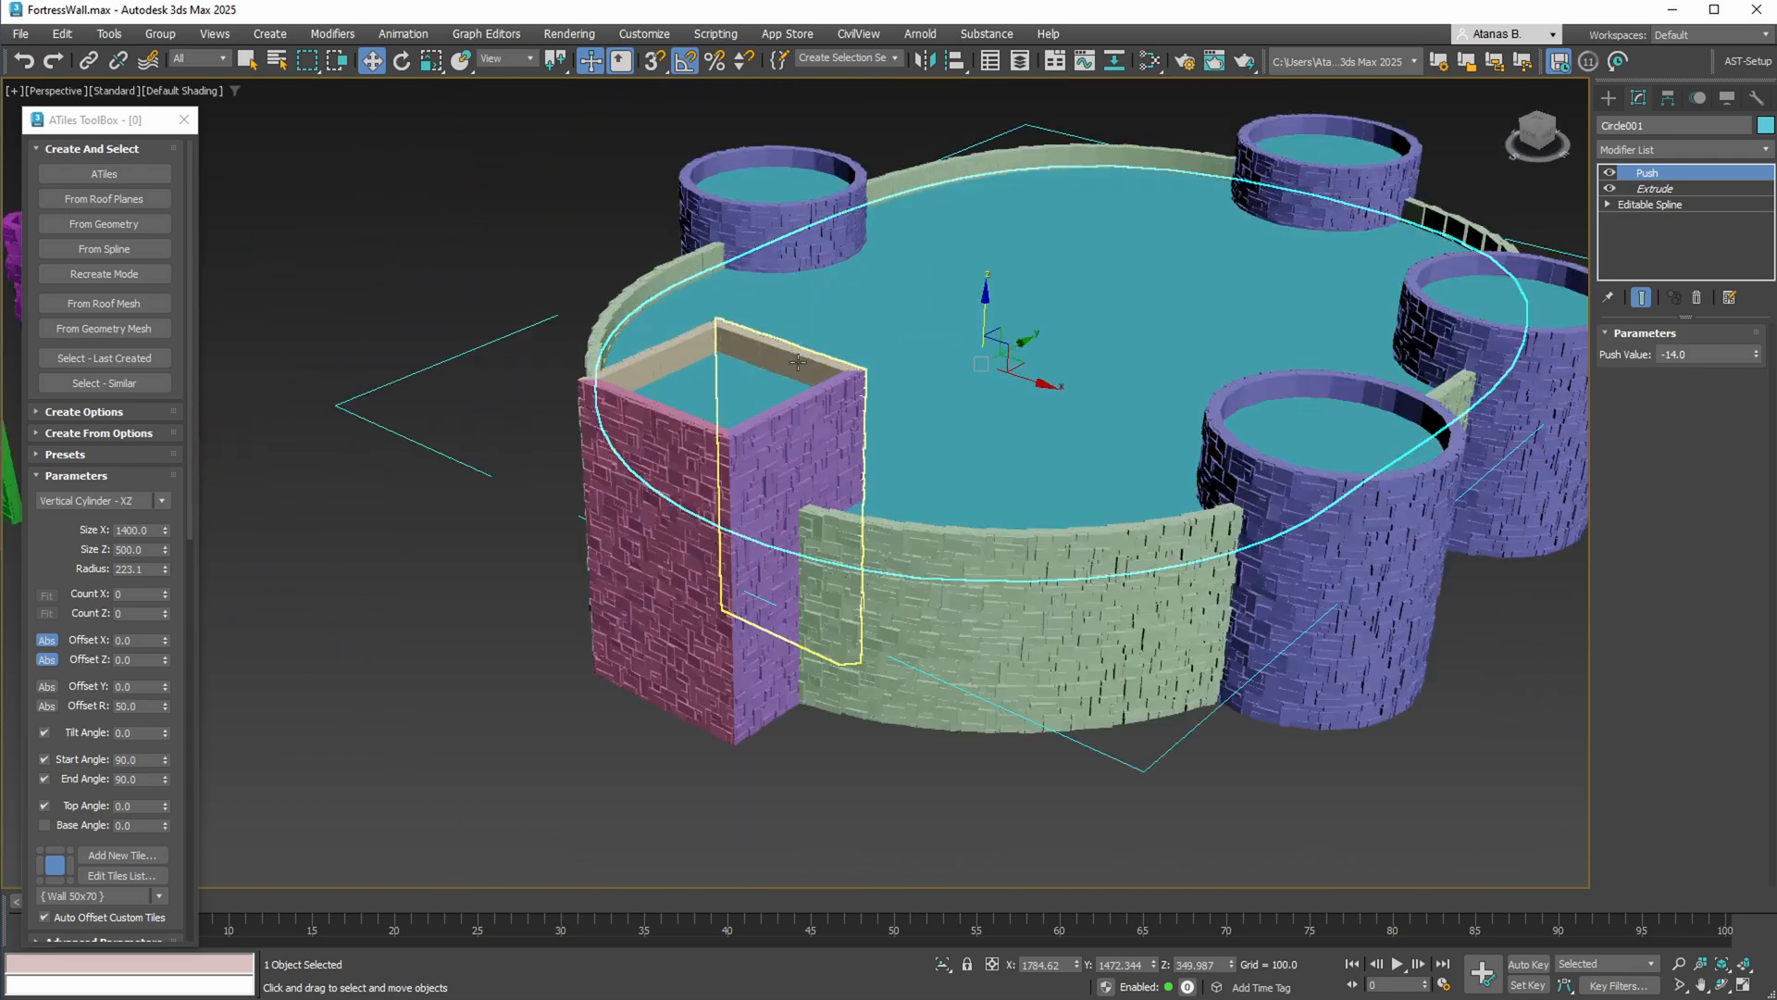
left_click(798, 362)
left_click(674, 356, "ctrl")
left_click(644, 476, "ctrl")
left_click(831, 432, "ctrl")
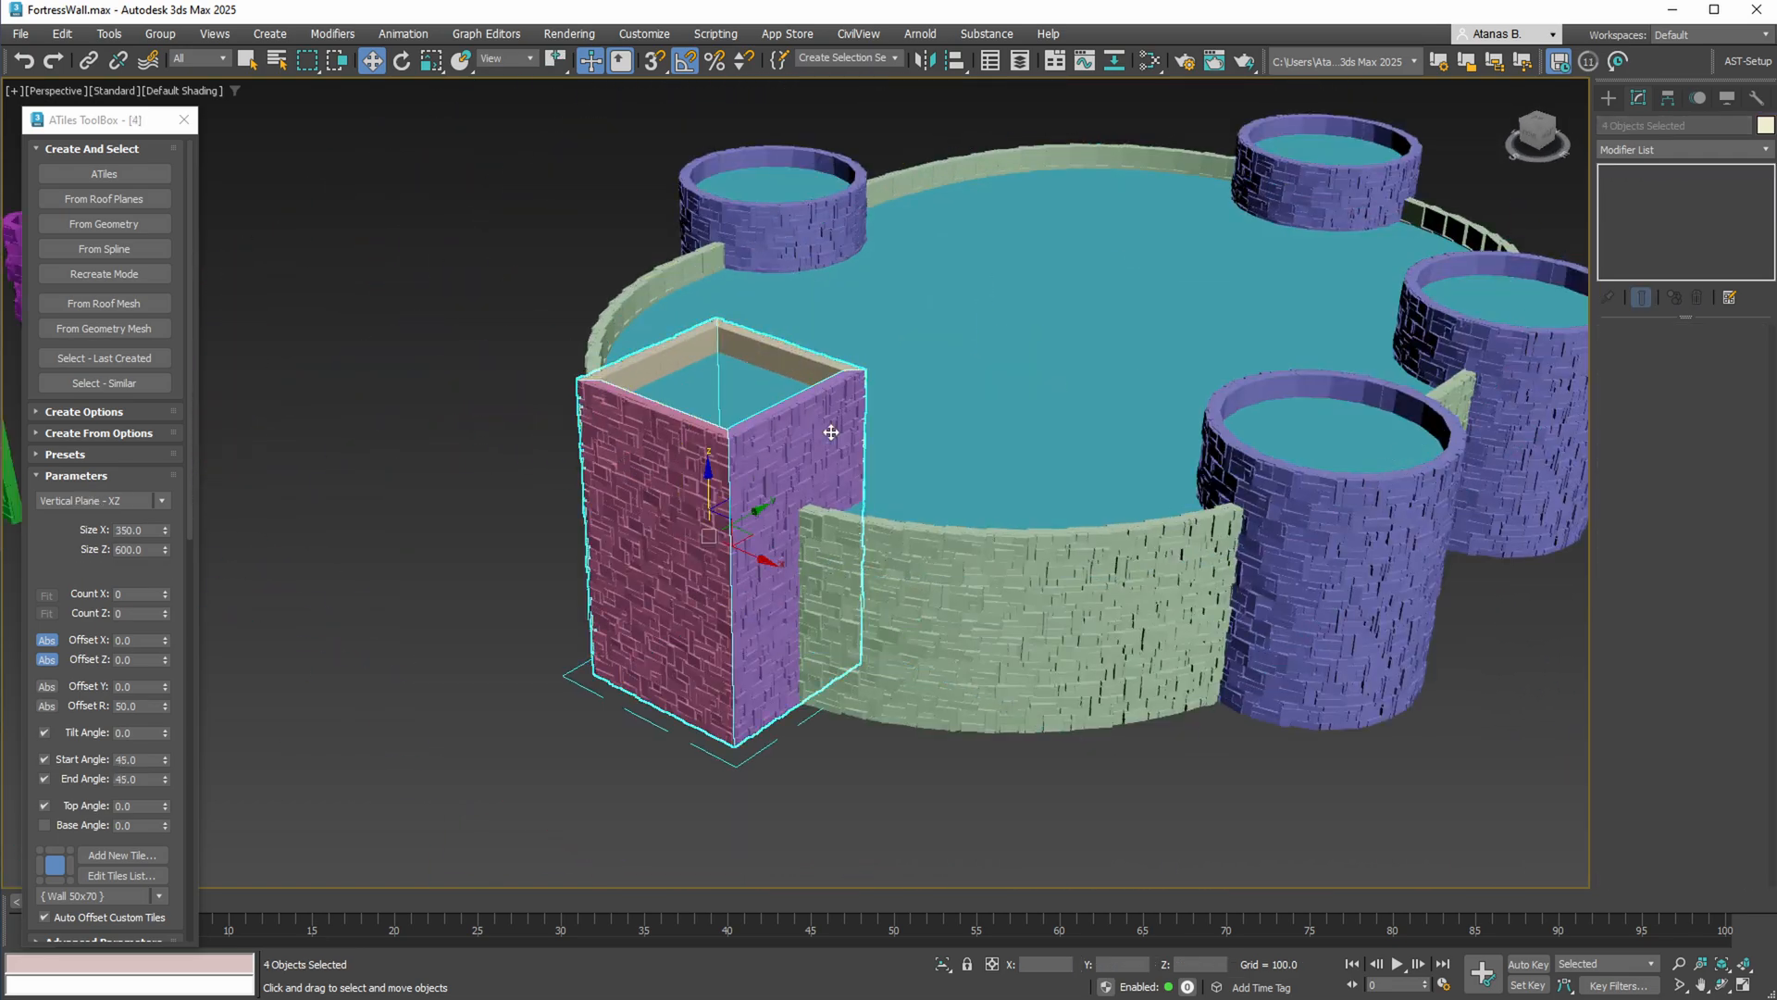
middle_click_drag(831, 432, 810, 509, "alt")
left_click_drag(810, 509, 822, 159, "shift")
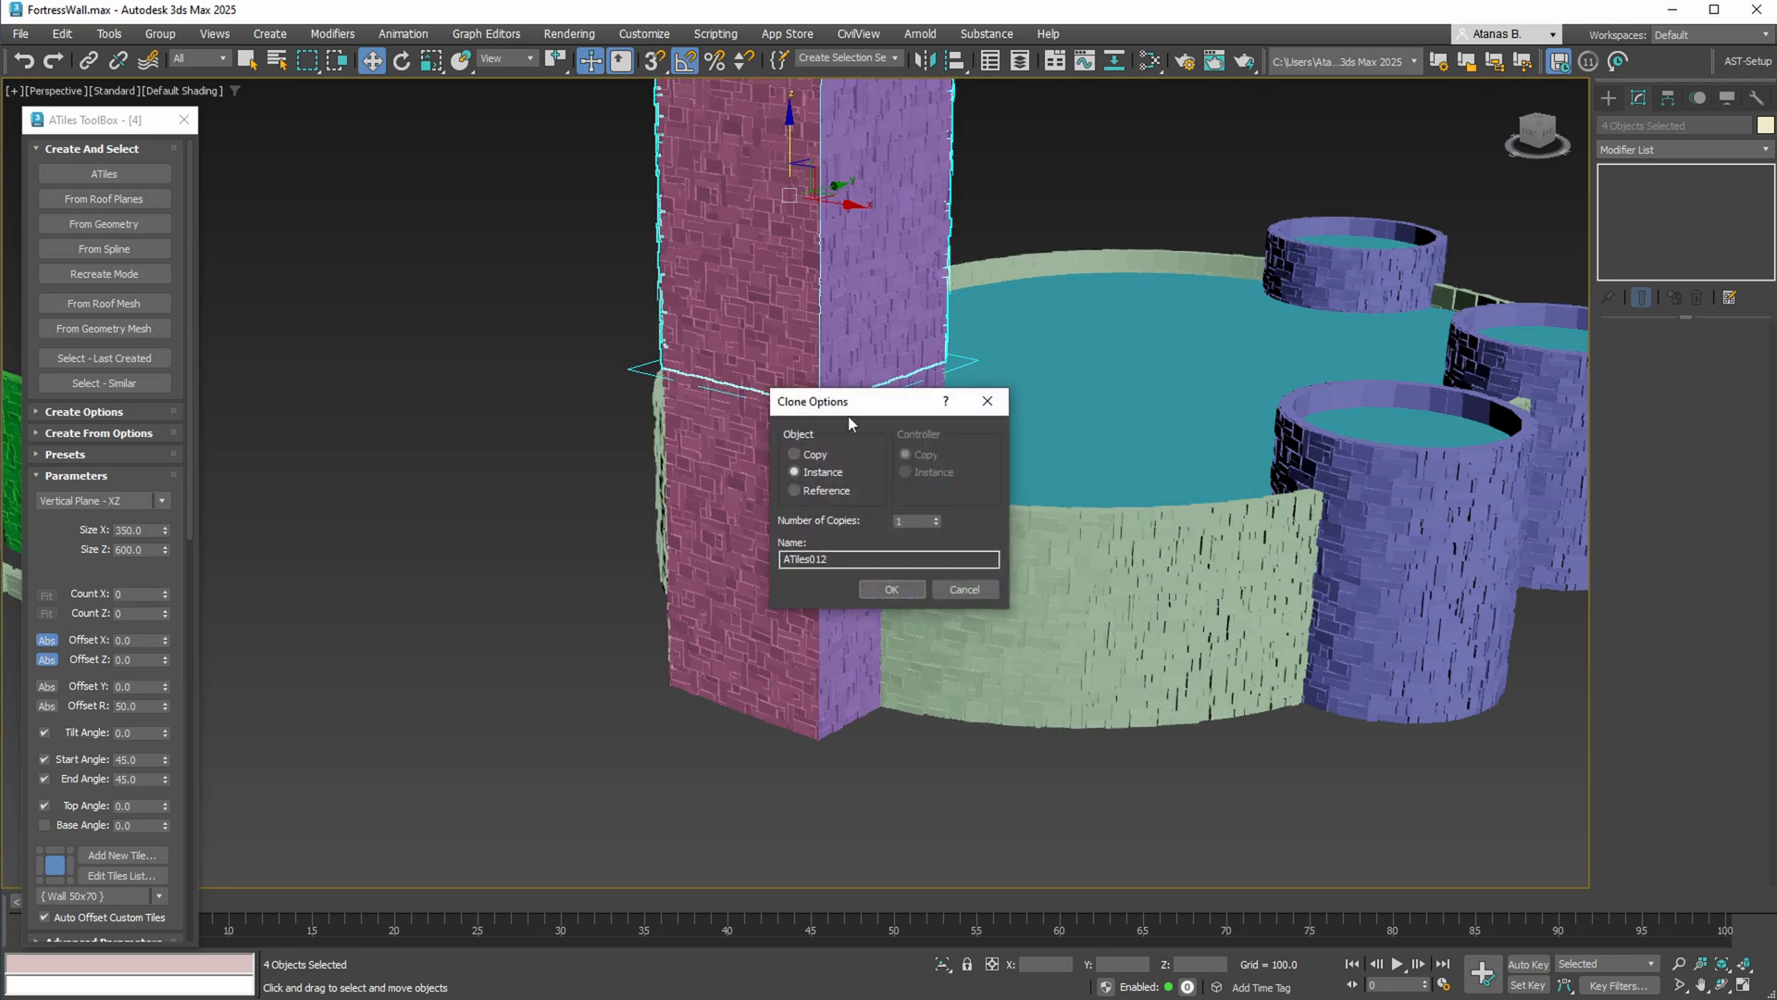
left_click(894, 591)
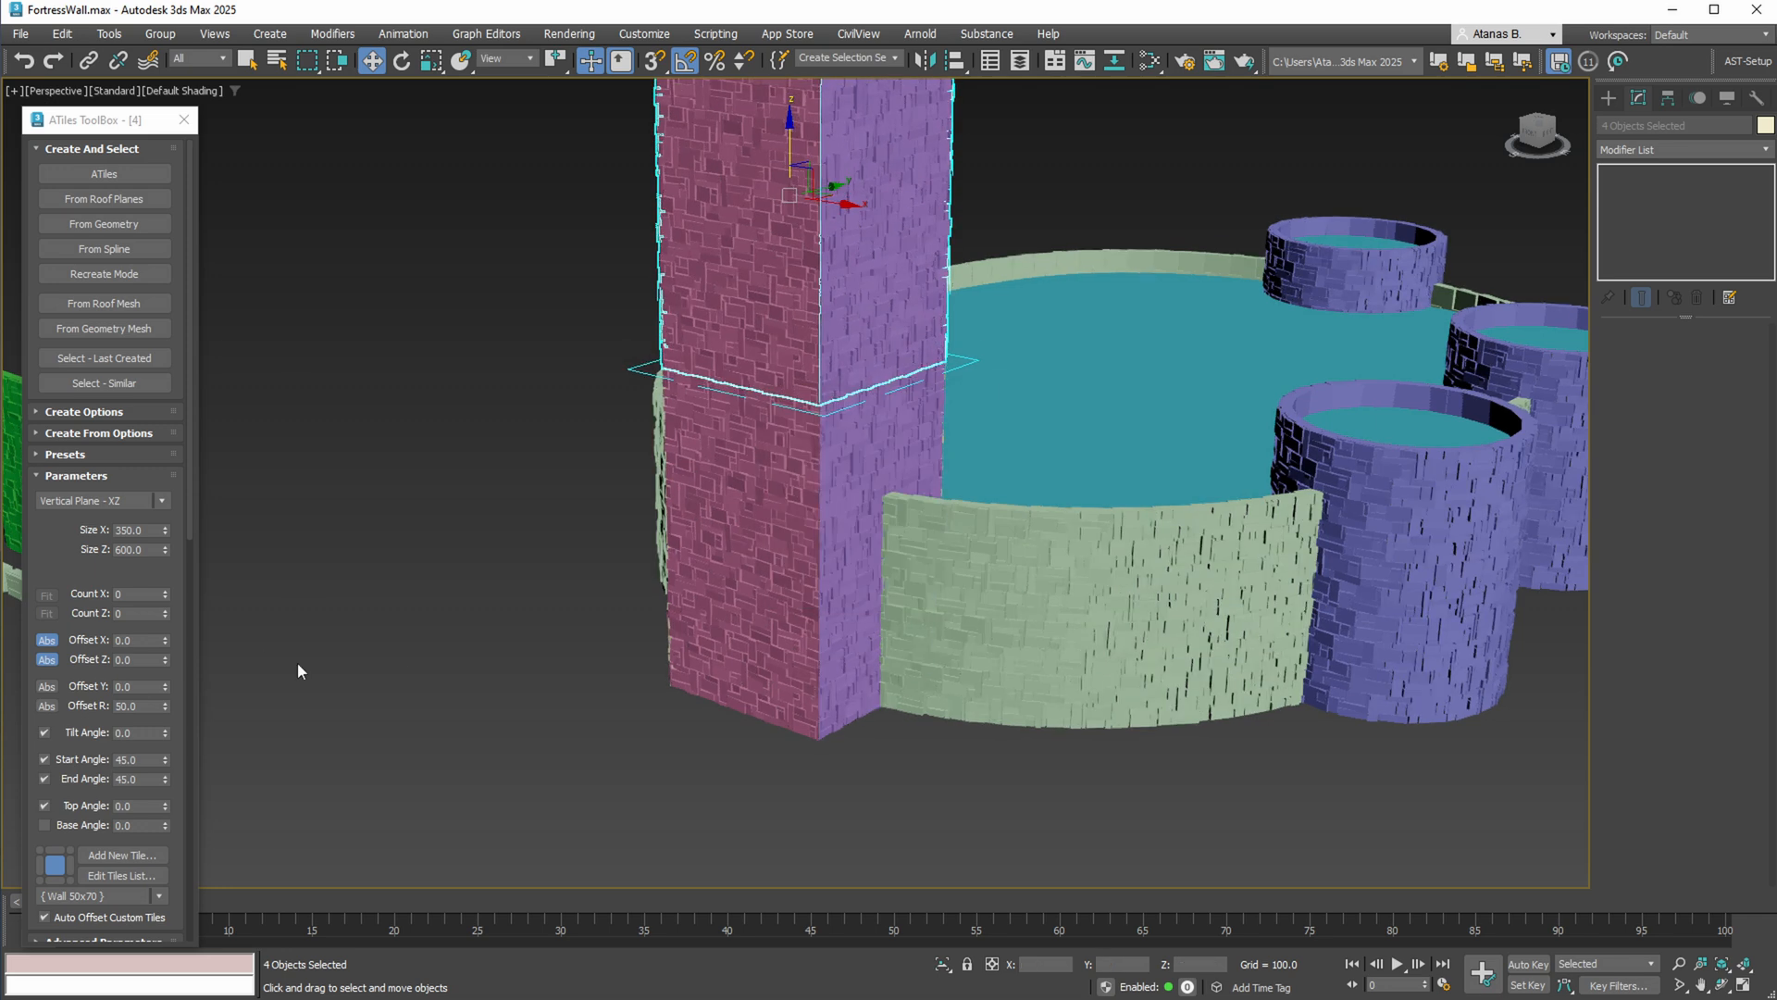
Turn the cloned square tower walls into battlements with Count Z 1 and Count X 3
left_click(165, 609)
left_click(164, 590)
left_click(164, 591)
left_click(162, 590)
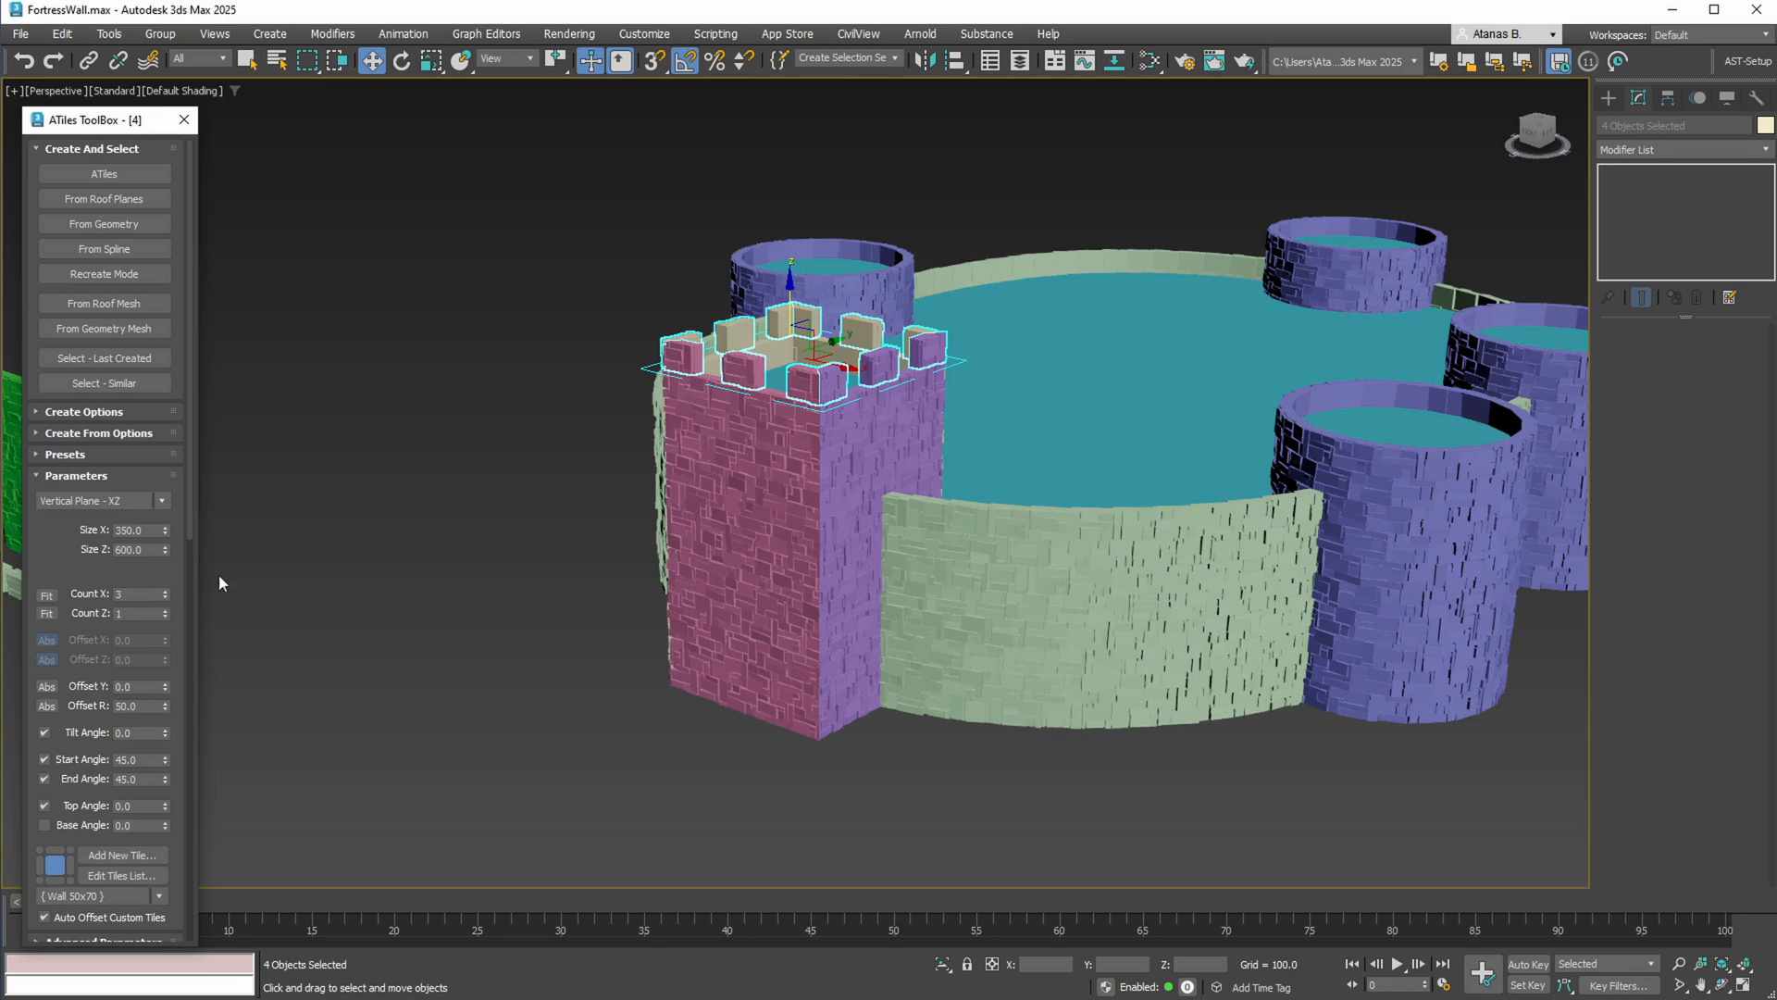
Clone the main fortress wall upward onto its top and turn the copy into battlements with Count Z 1 and Count X 45
middle_click_drag(907, 412, 898, 568, "alt")
left_click(852, 496)
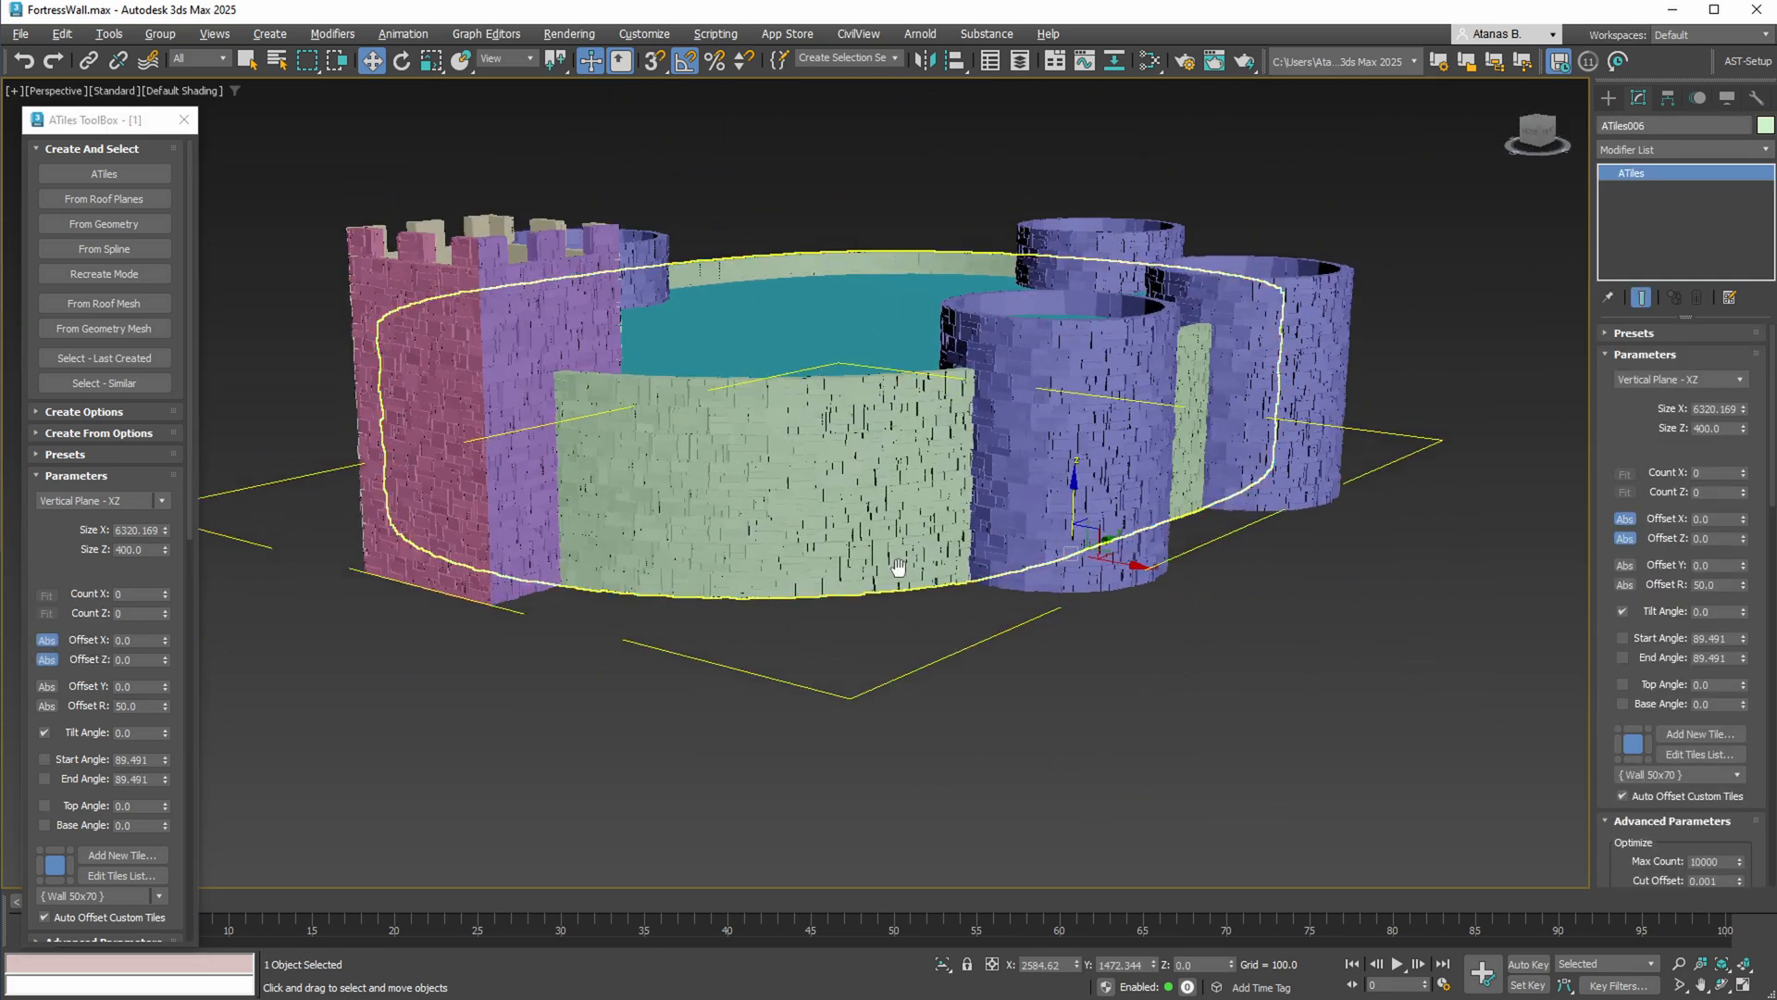
left_click_drag(1074, 507, 1096, 310, "shift")
left_click(892, 587)
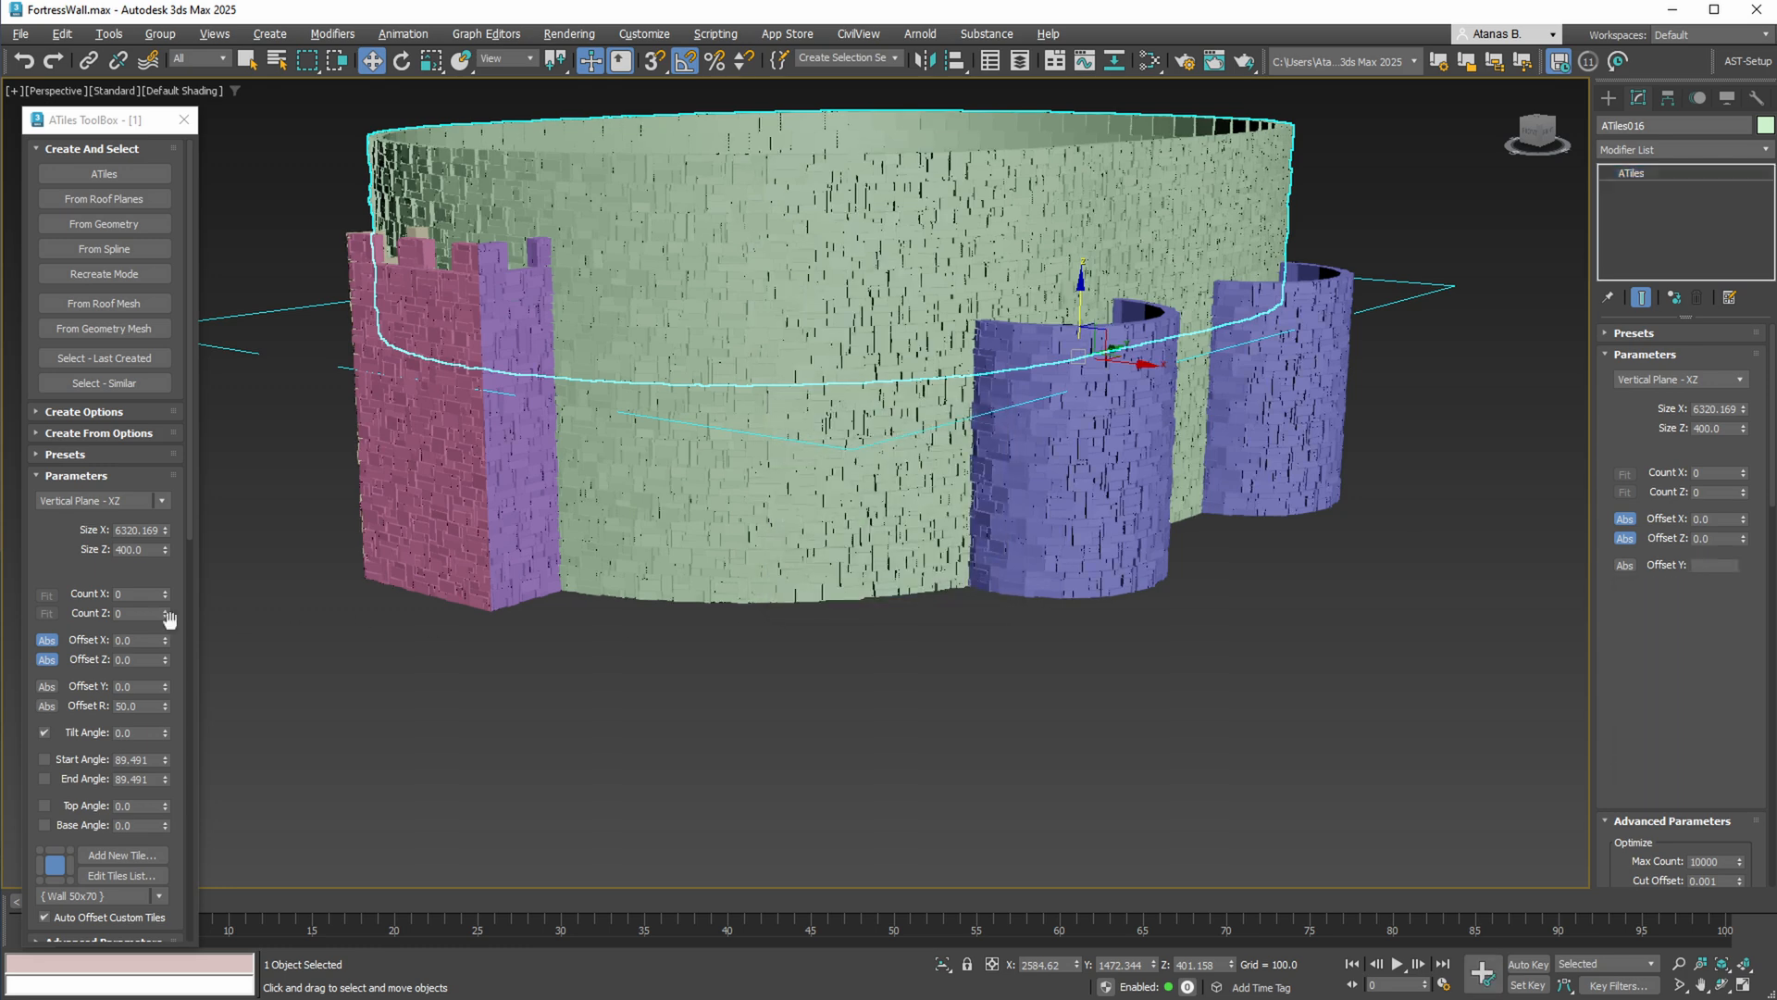
left_click(166, 611)
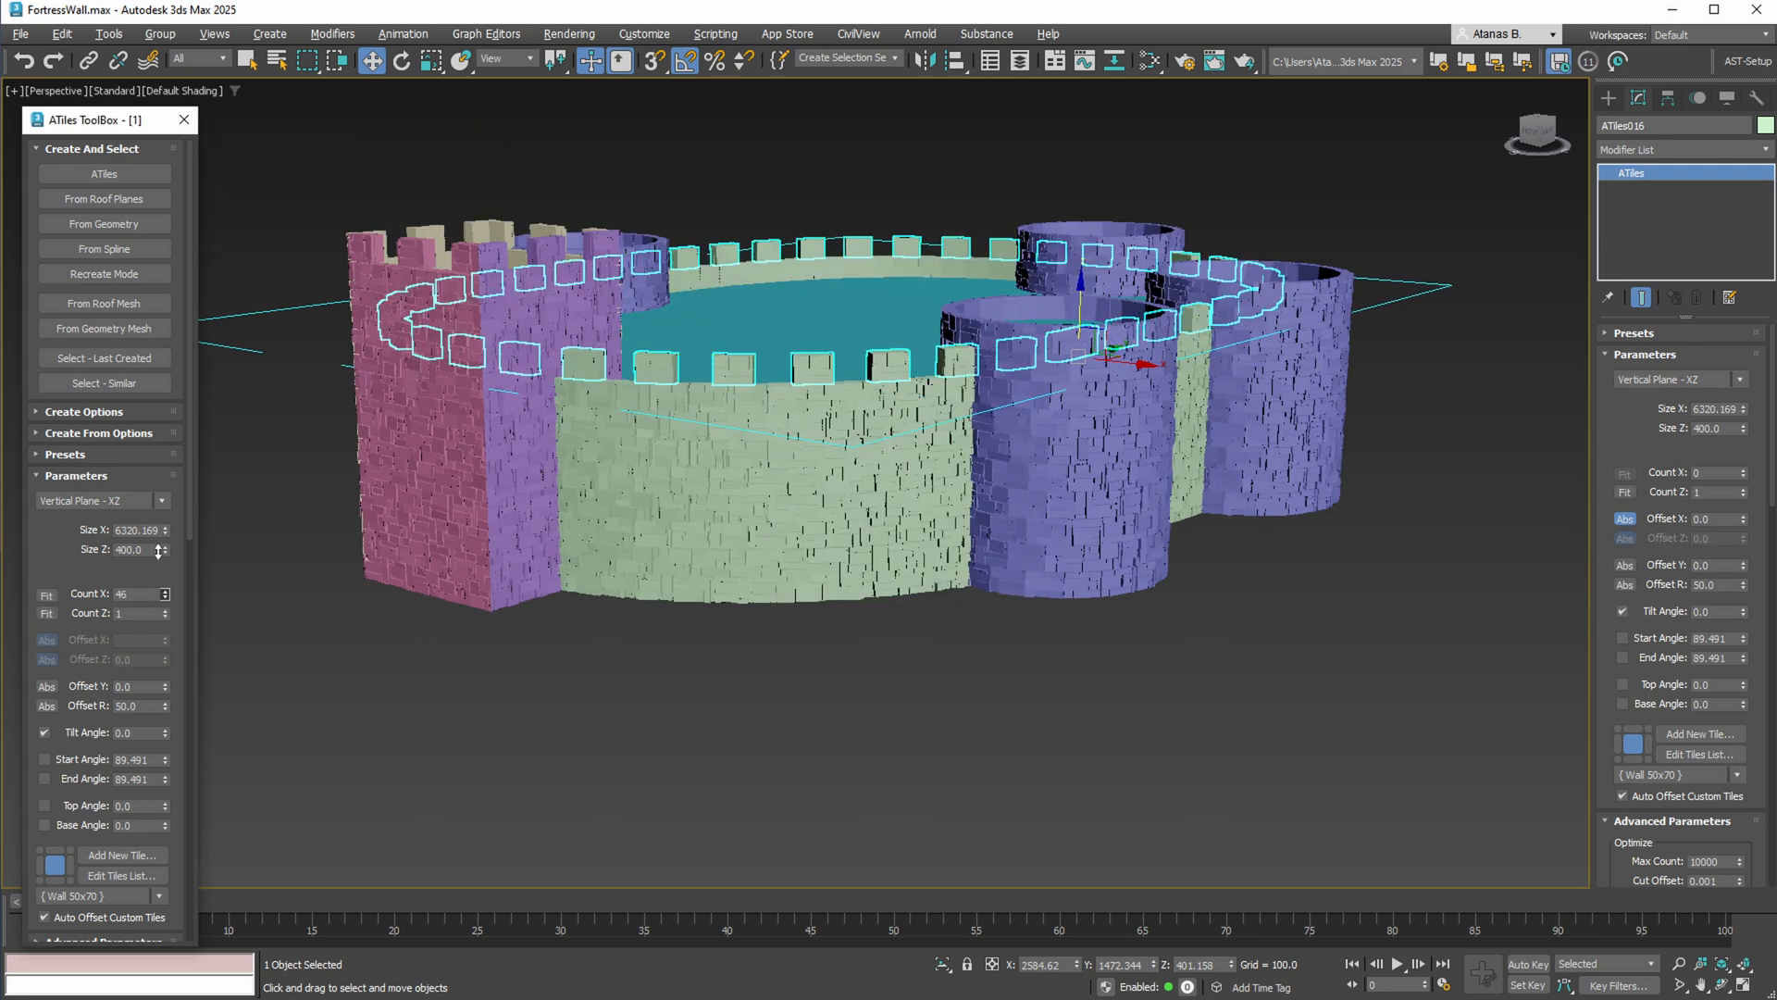
left_click_drag(158, 551, 155, 554)
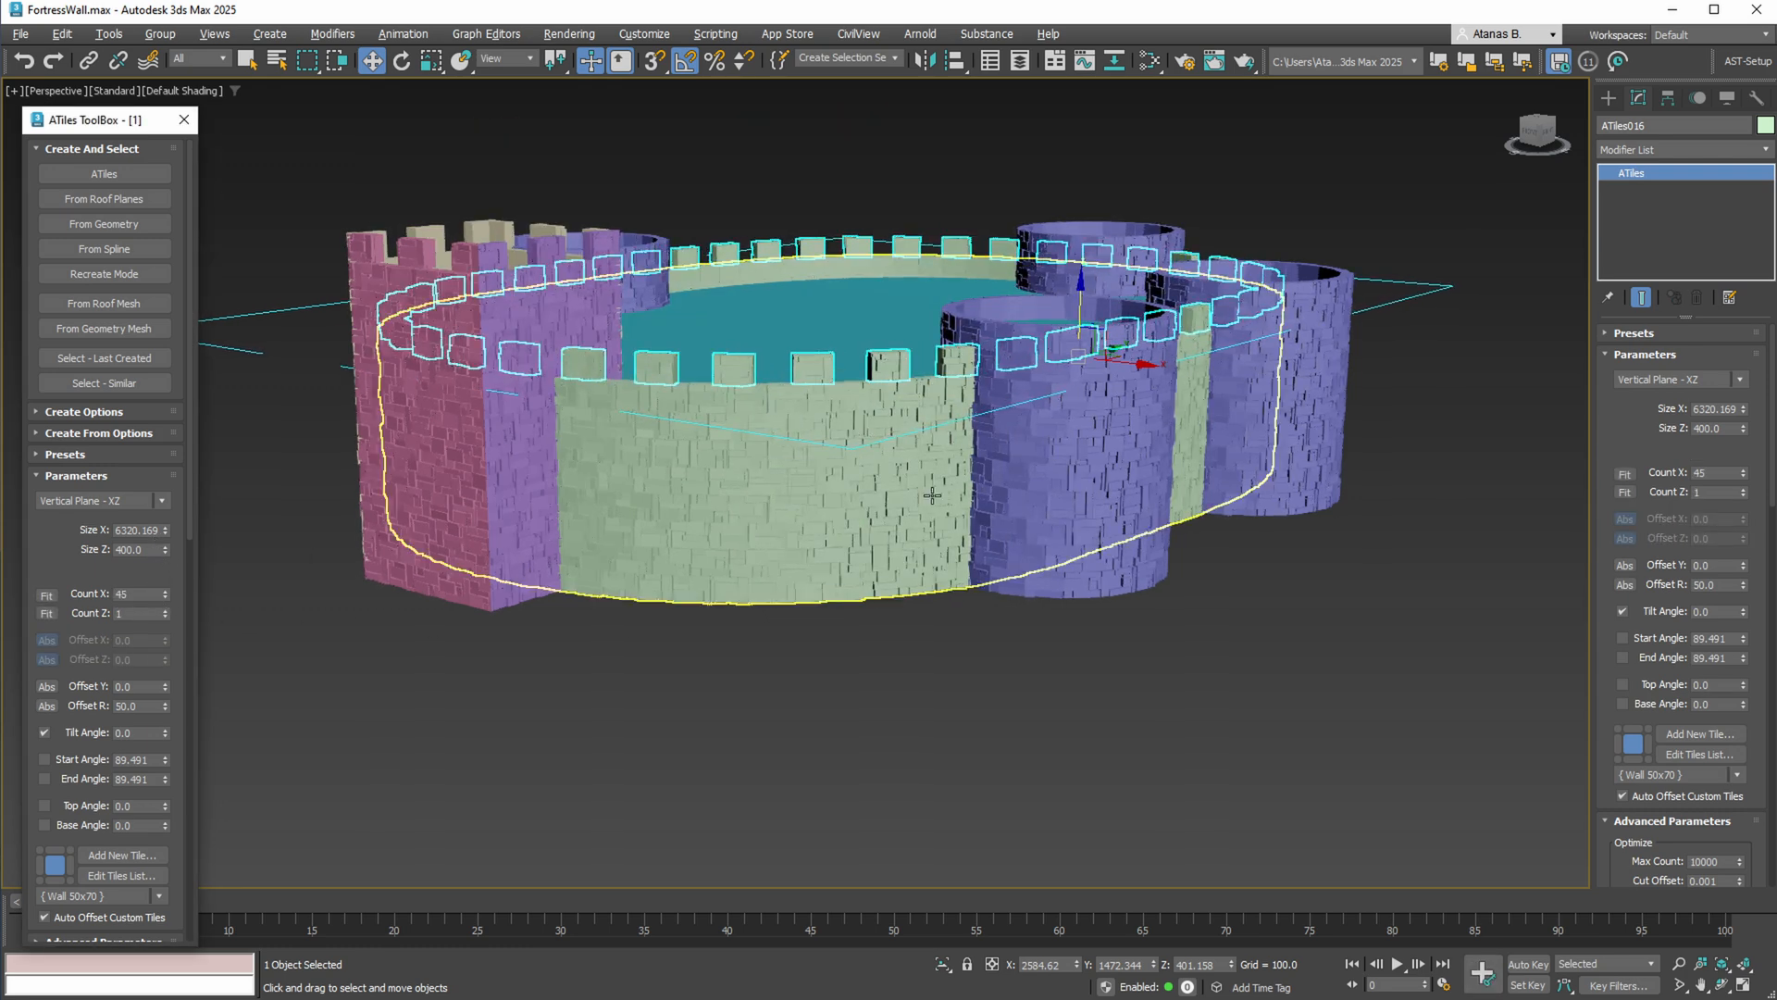
Select the walls of all four round towers and clone them upward onto the tops of the towers
middle_click_drag(870, 481, 847, 541, "alt")
left_click(939, 546)
left_click(1204, 483, "ctrl")
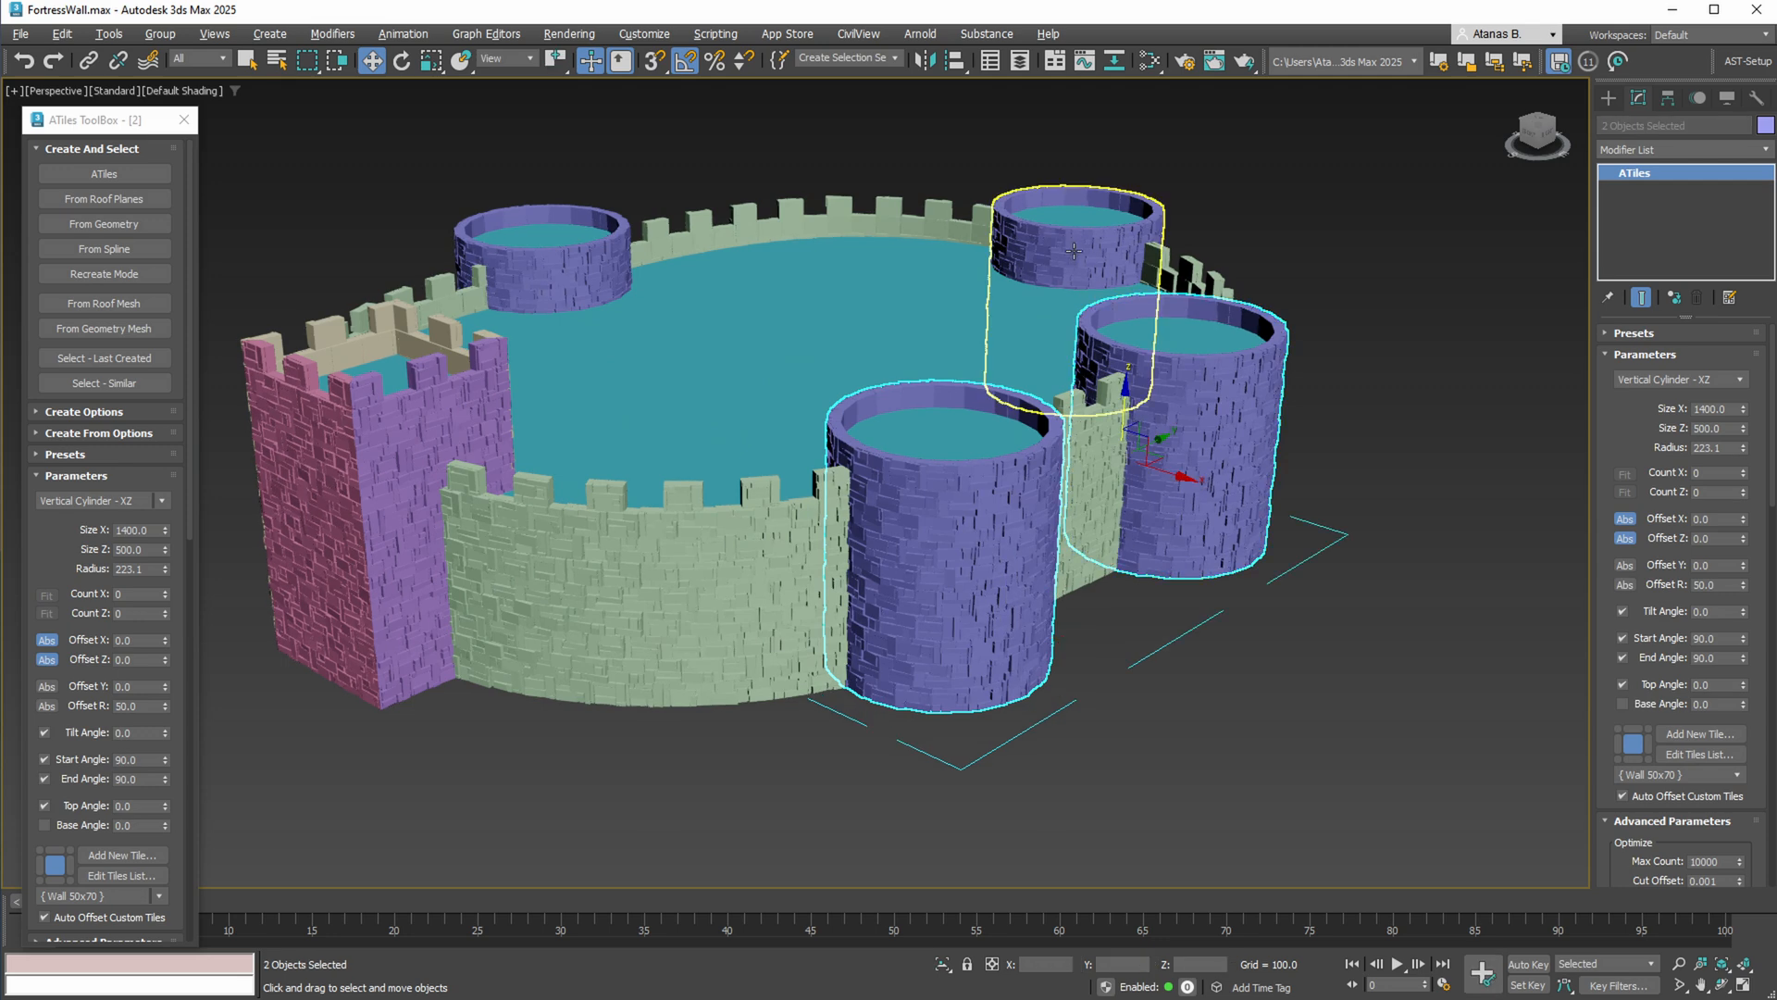
left_click(1074, 250, "ctrl")
left_click(541, 278, "ctrl")
middle_click_drag(848, 365, 873, 380, "alt")
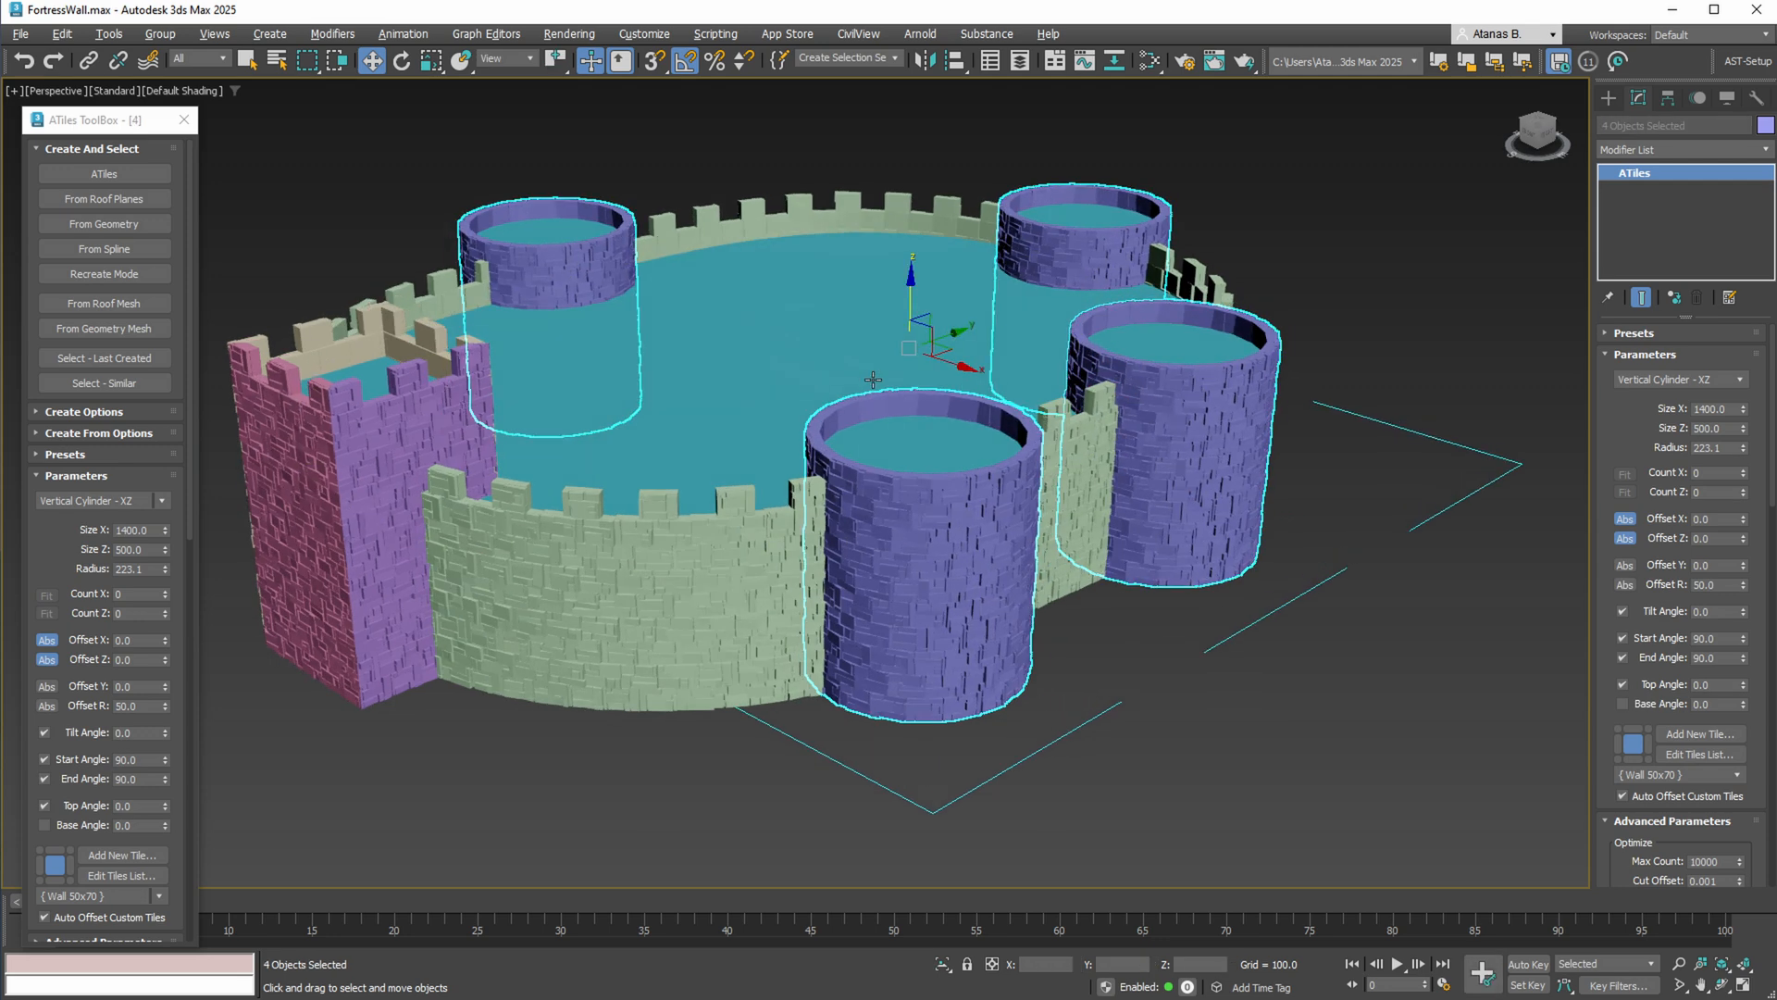
left_click_drag(911, 303, 959, 102, "shift")
left_click(892, 589)
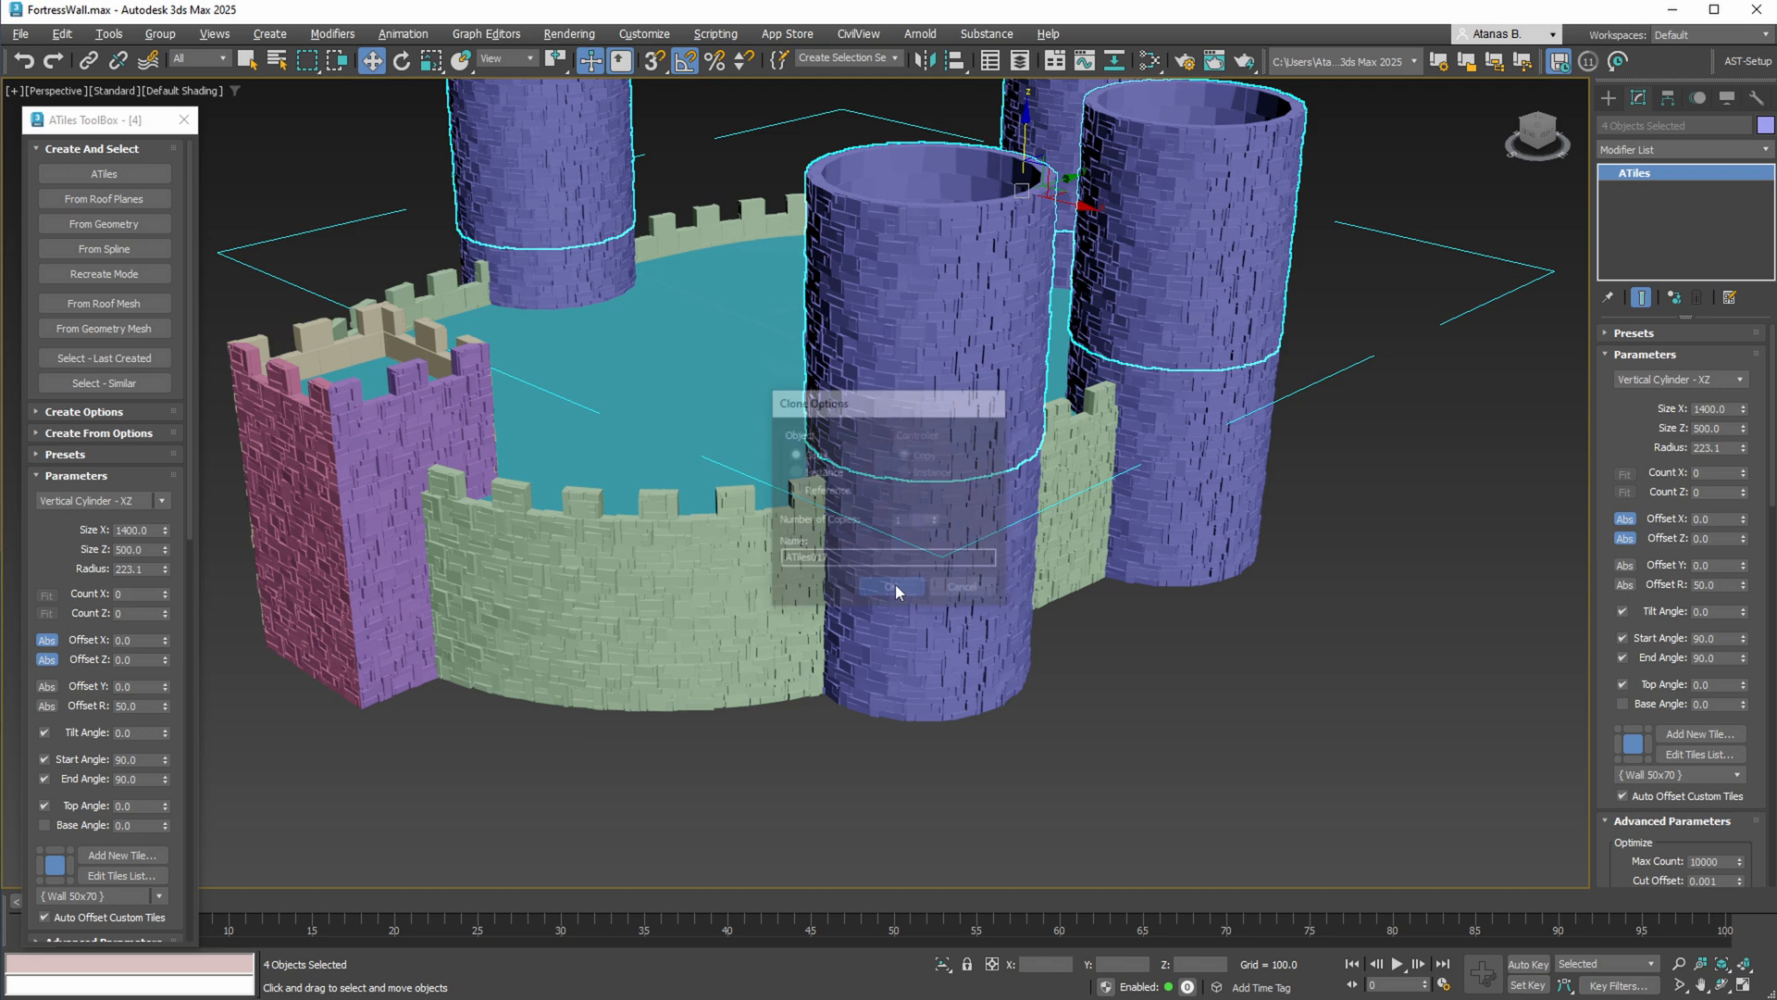
Turn the cloned round tower walls into battlements with Count Z 1 and Count X 10
left_click(165, 610)
left_click_drag(165, 611, 168, 591)
mouse_move(970, 631)
middle_mouse_down("alt")
mouse_move(940, 603)
mouse_move(957, 648)
mouse_move(988, 663)
mouse_move(996, 628)
middle_mouse_up("alt")
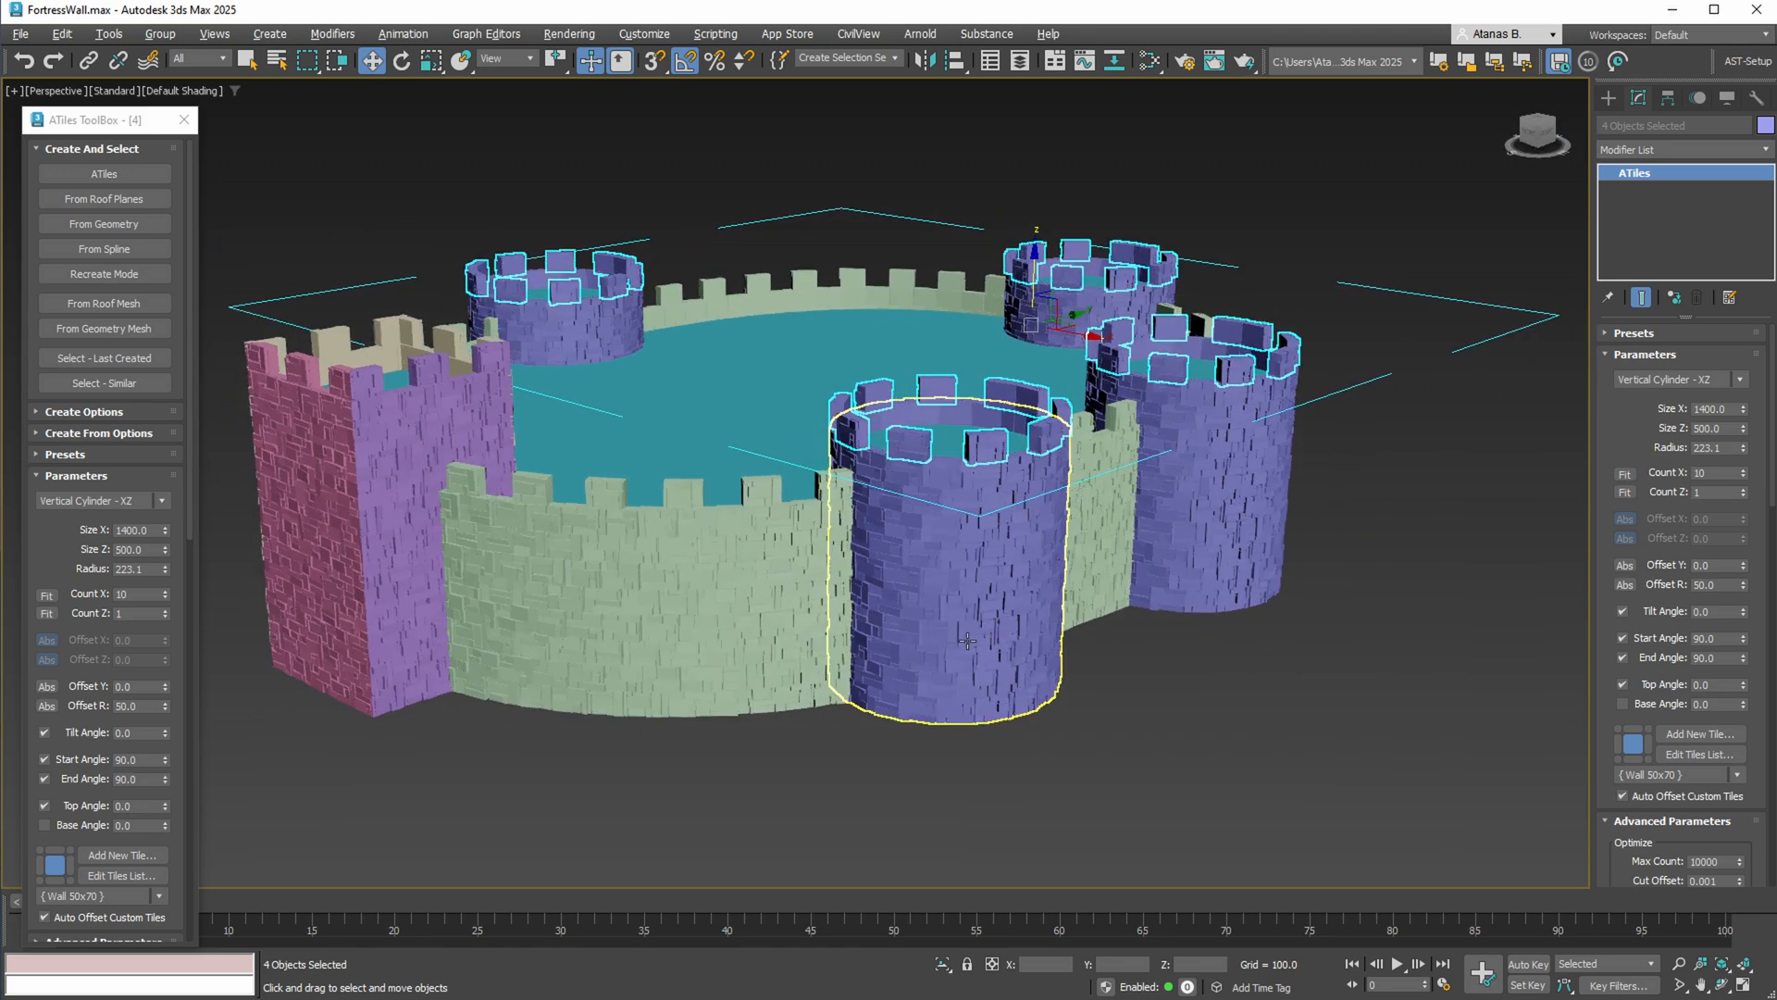
Set the Local X scale of the round tower wall's tiles to 0.5 in its advanced parameters
left_click(967, 640)
left_click_drag(74, 798, 107, 592)
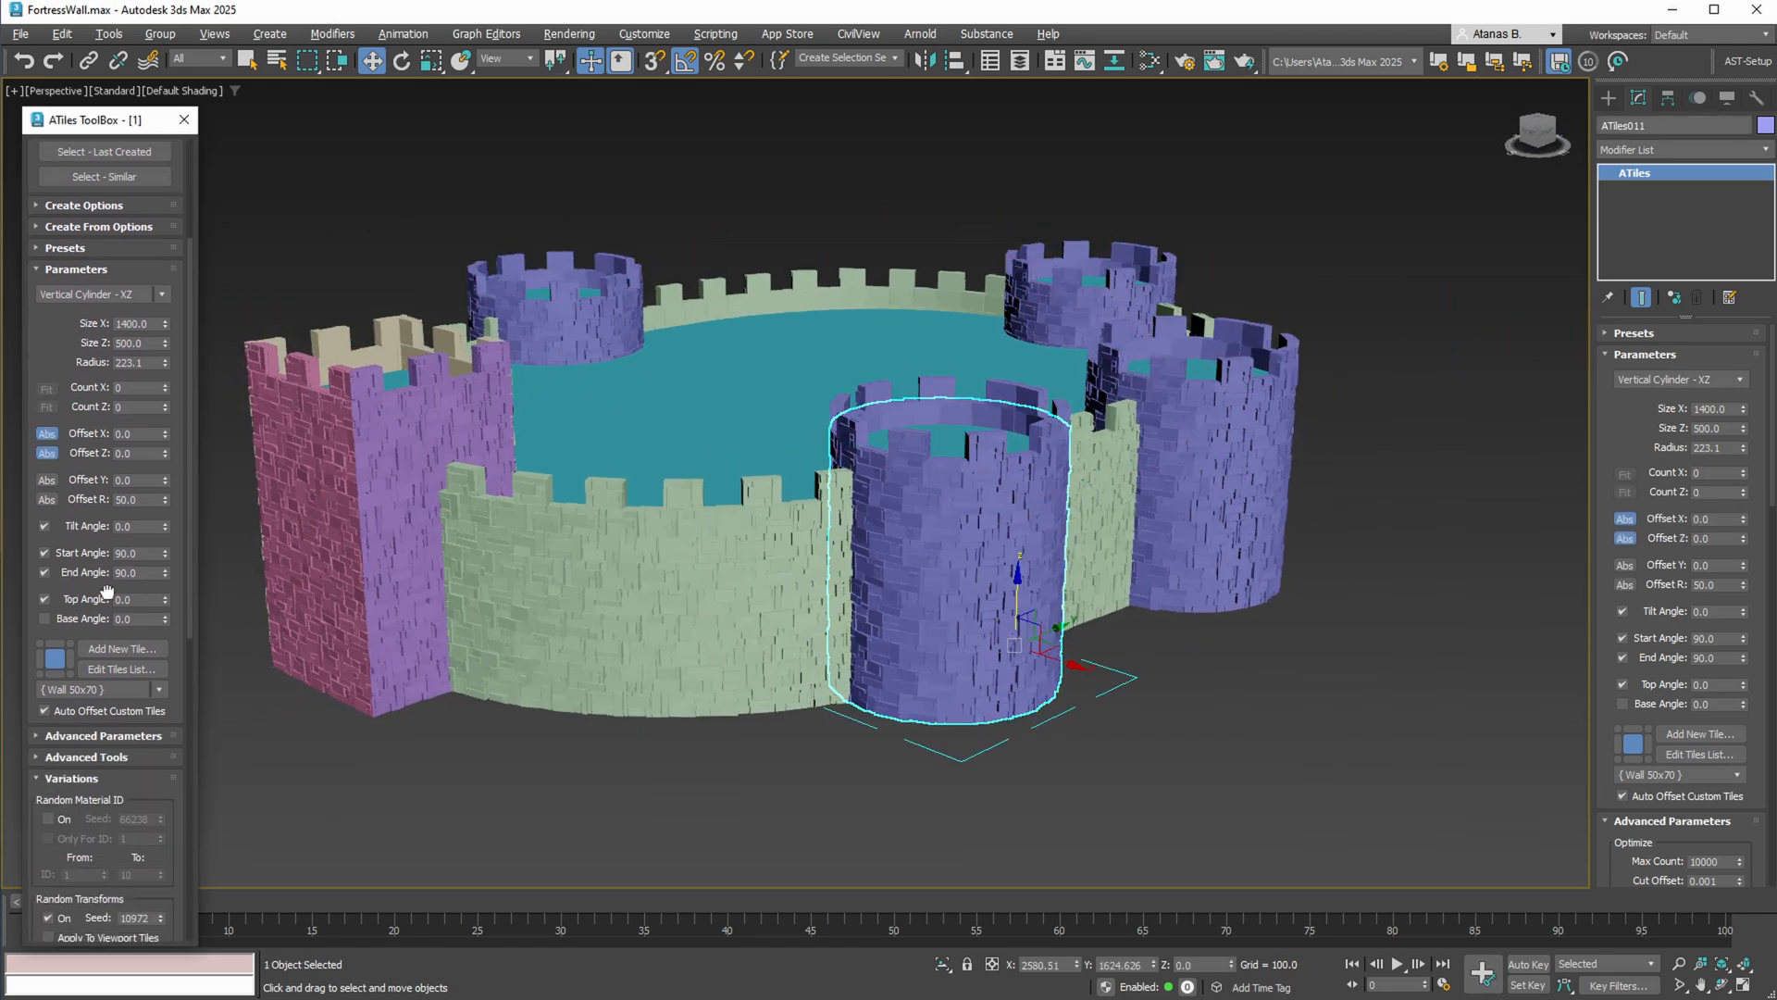
left_click(100, 740)
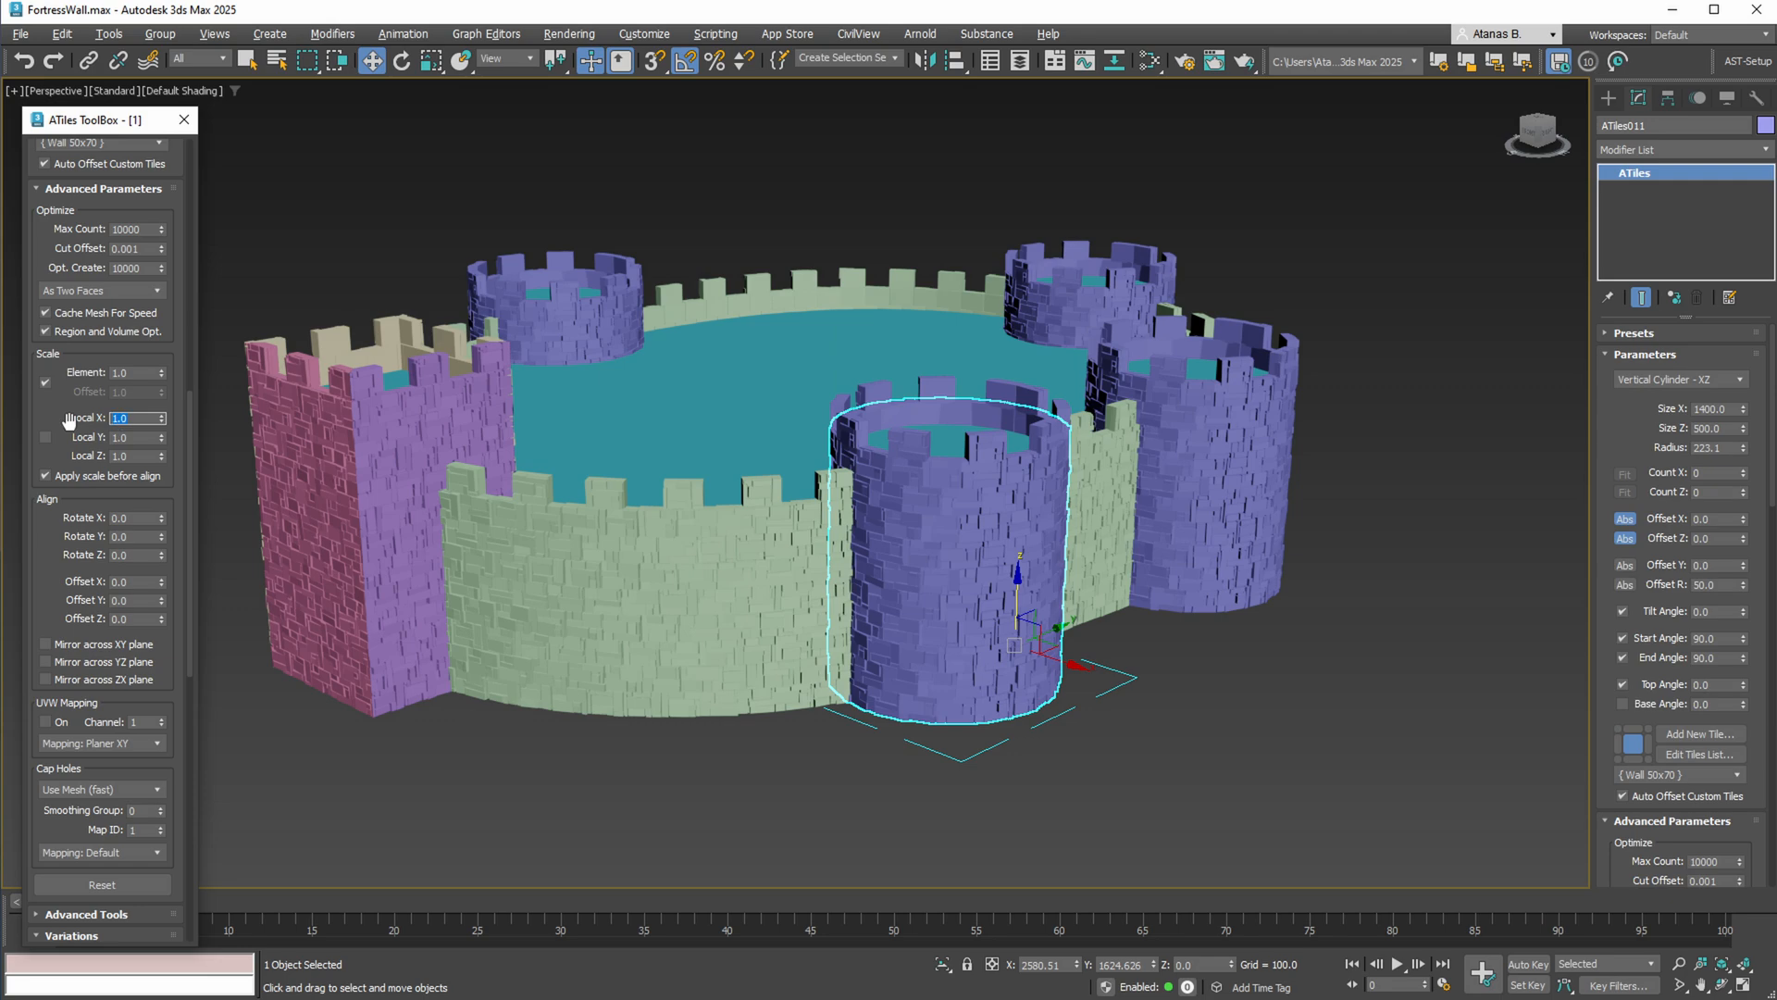
Select all the battlements on the four round towers, the main fortress wall and the square tower
middle_click_drag(991, 498, 974, 412, "alt")
left_click(981, 396)
left_click(1264, 364, "ctrl")
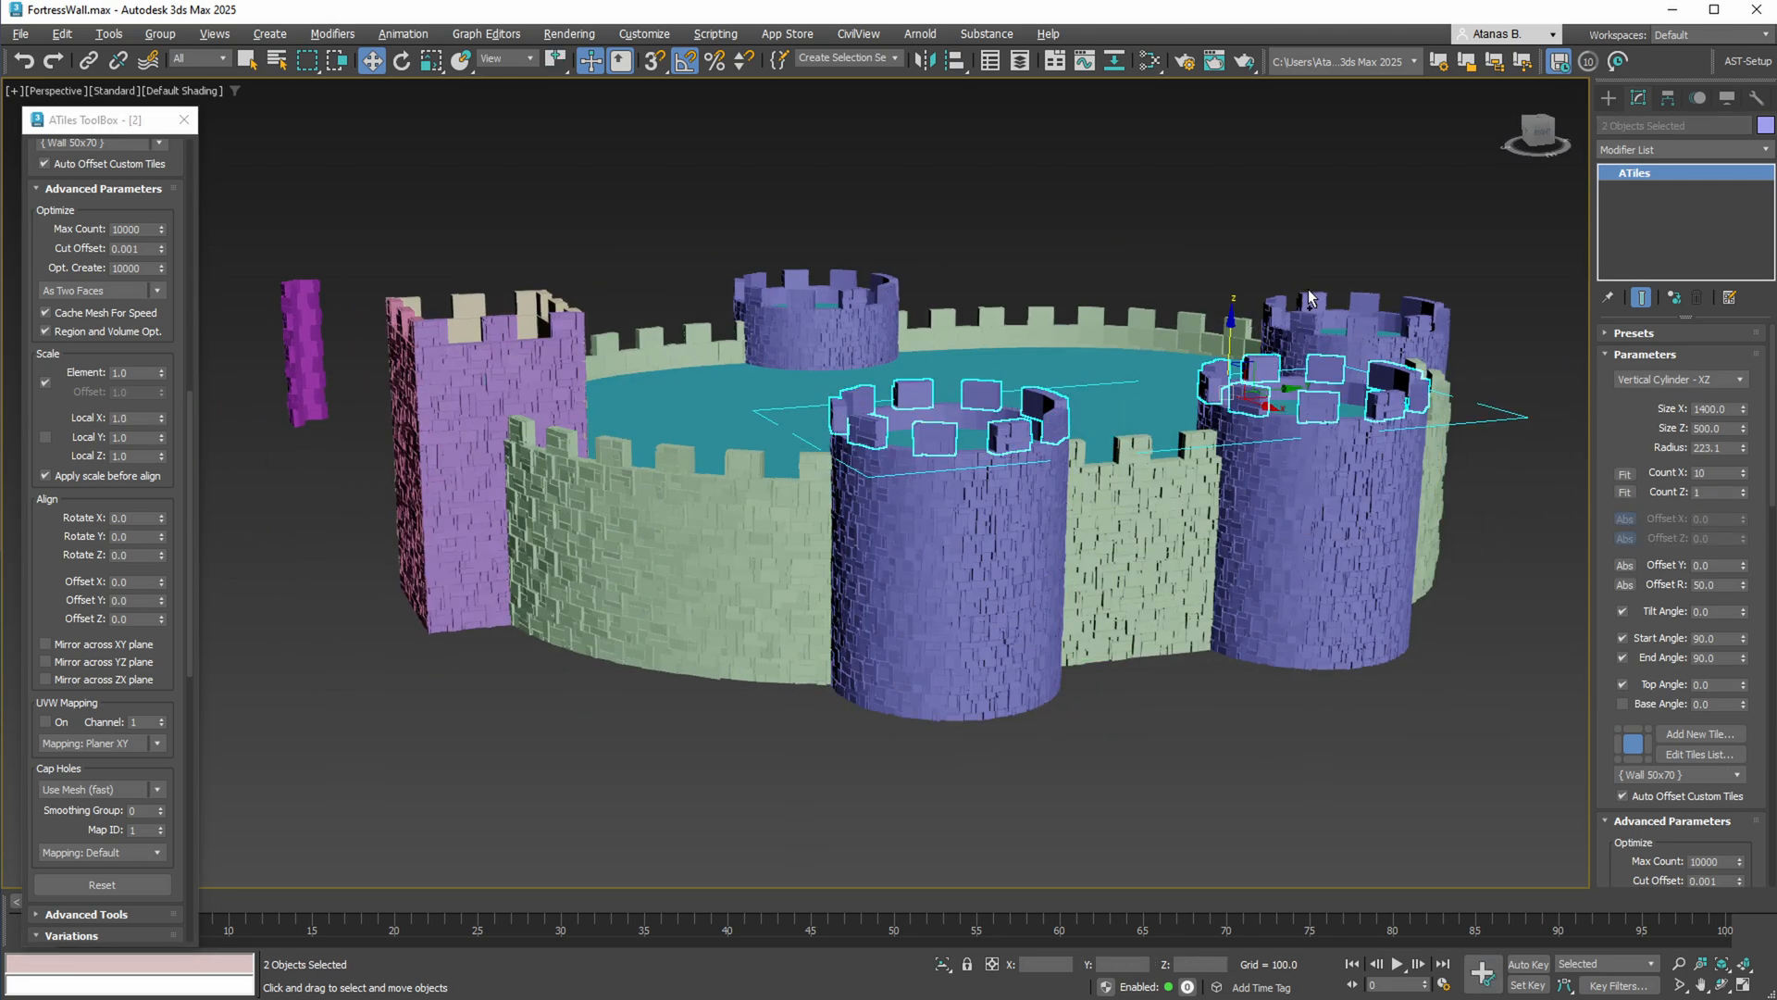
left_click(1313, 303, "ctrl")
left_click(833, 289, "ctrl")
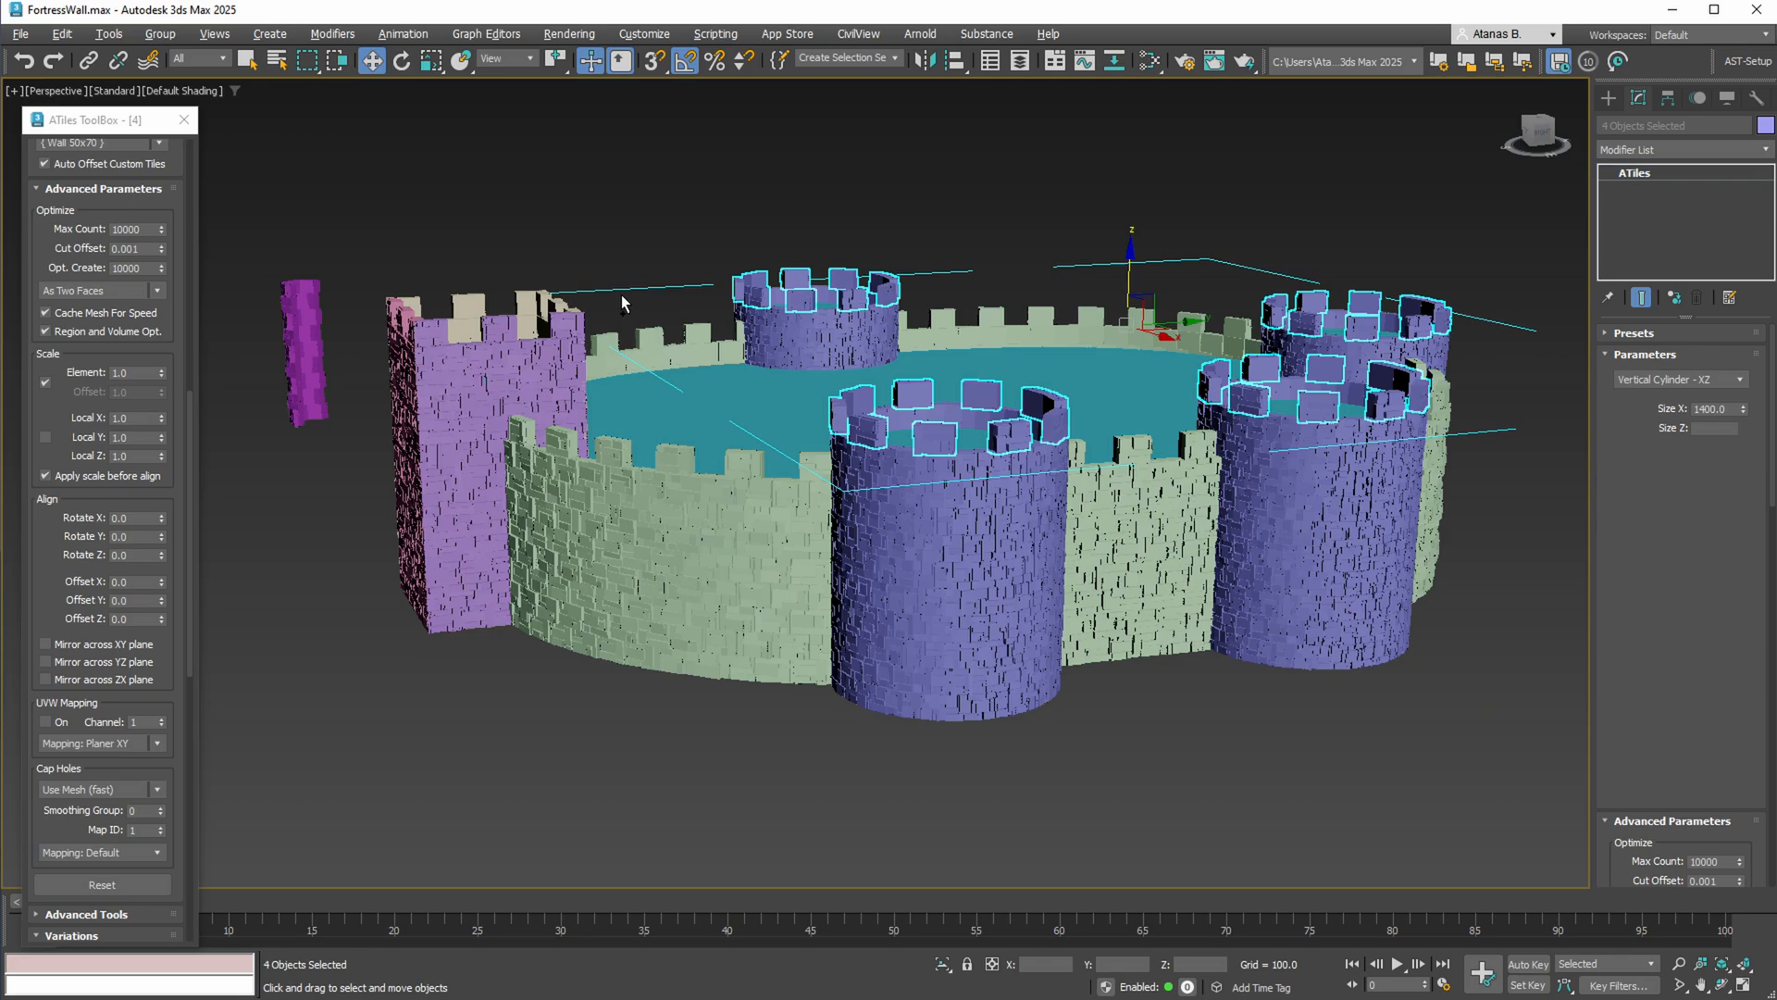
left_click(560, 322, "ctrl")
left_click(627, 442, "ctrl")
middle_click_drag(647, 413, 705, 394, "alt")
left_click(705, 387, "ctrl")
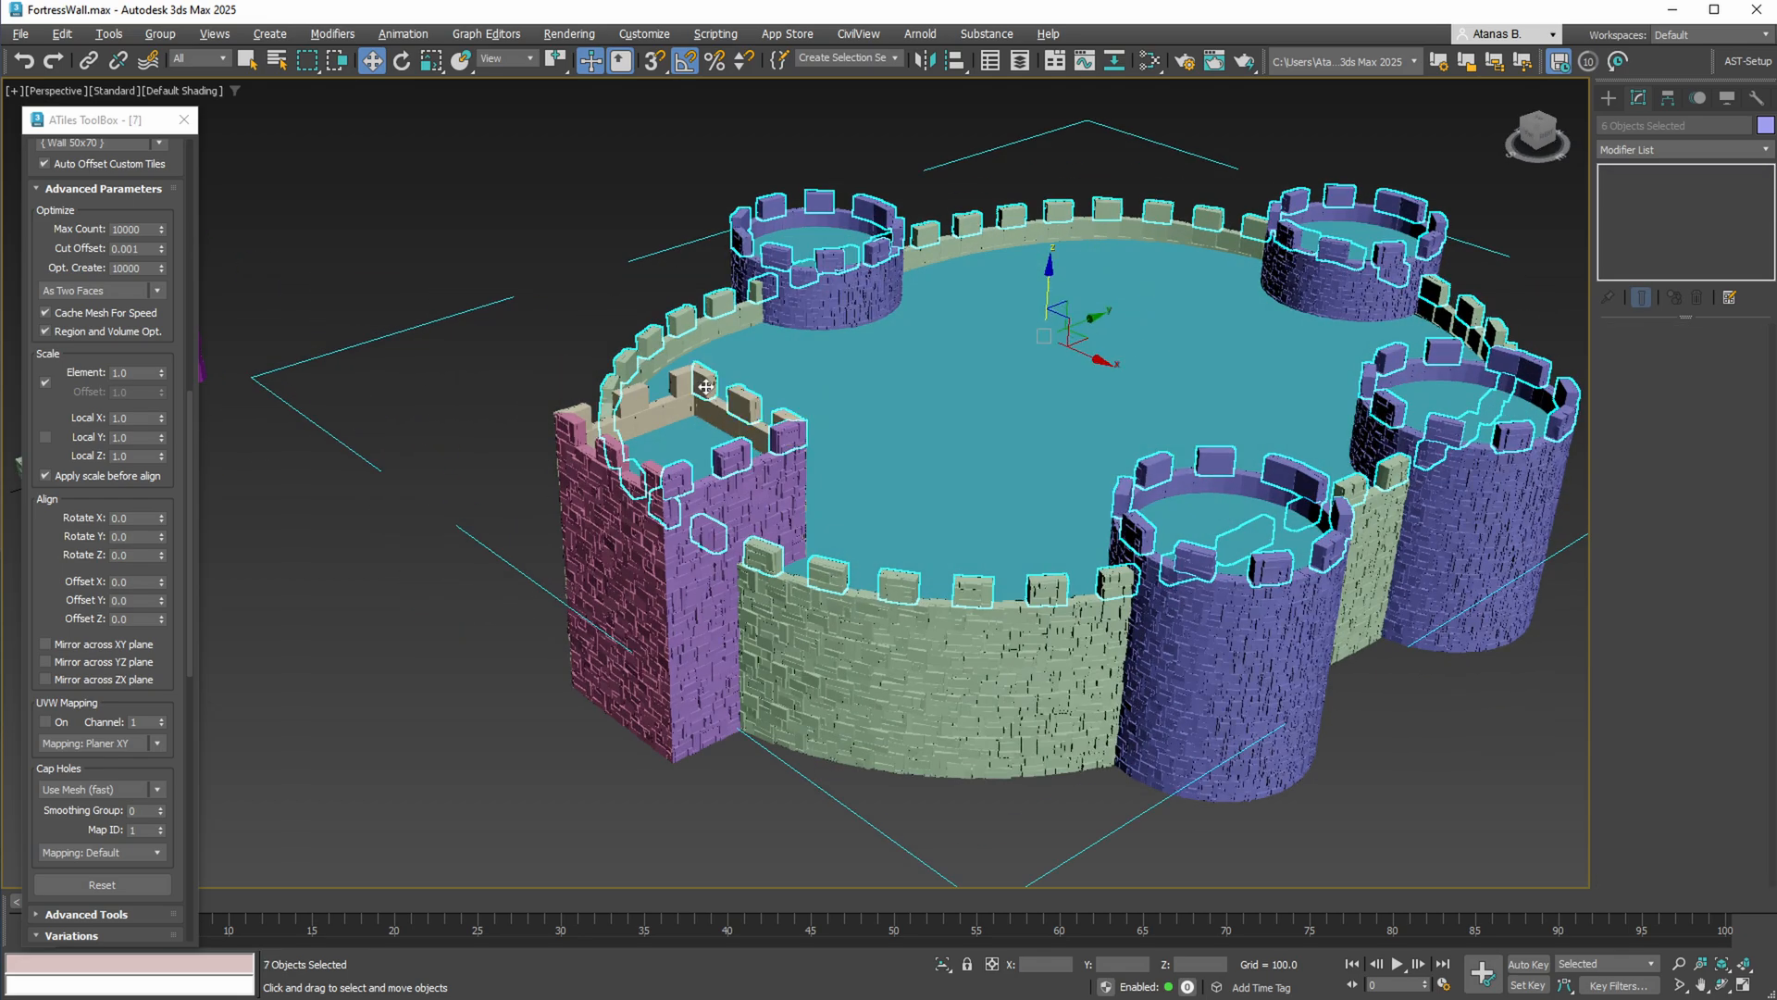
left_click(619, 451, "ctrl")
middle_click_drag(618, 451, 653, 487, "alt")
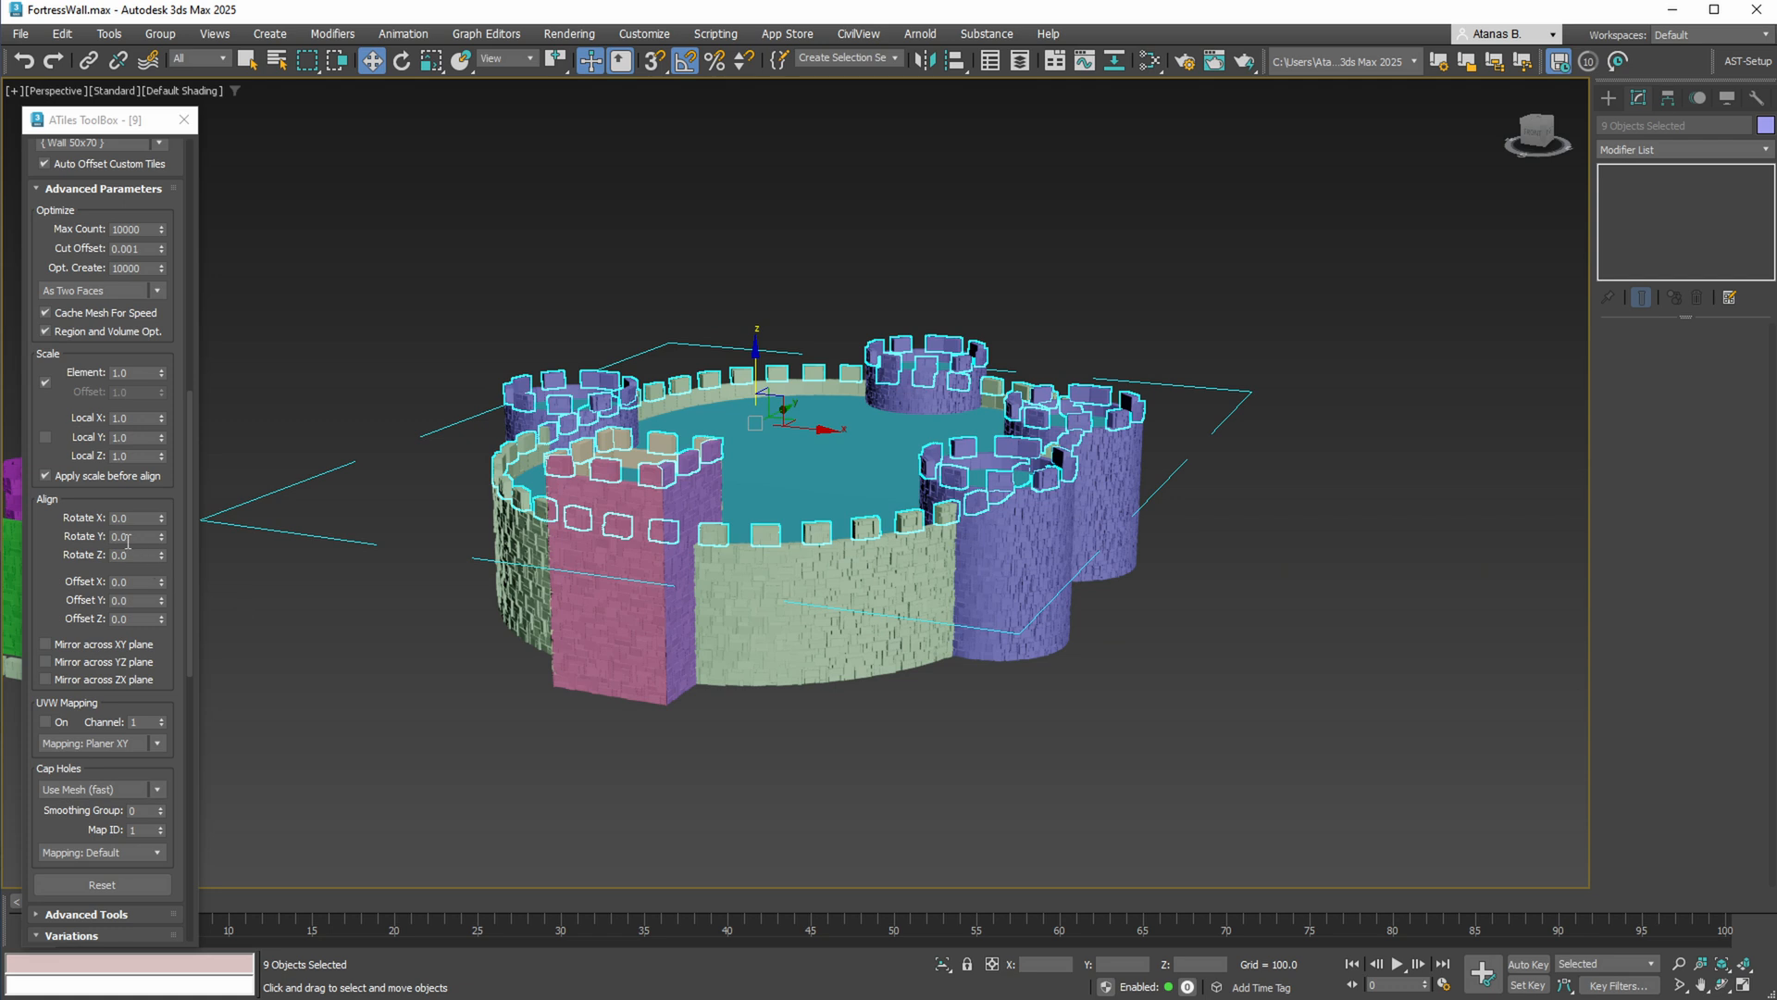
Set the Local Y and Local Z scale of the selected battlements to 1.5
left_click(119, 438)
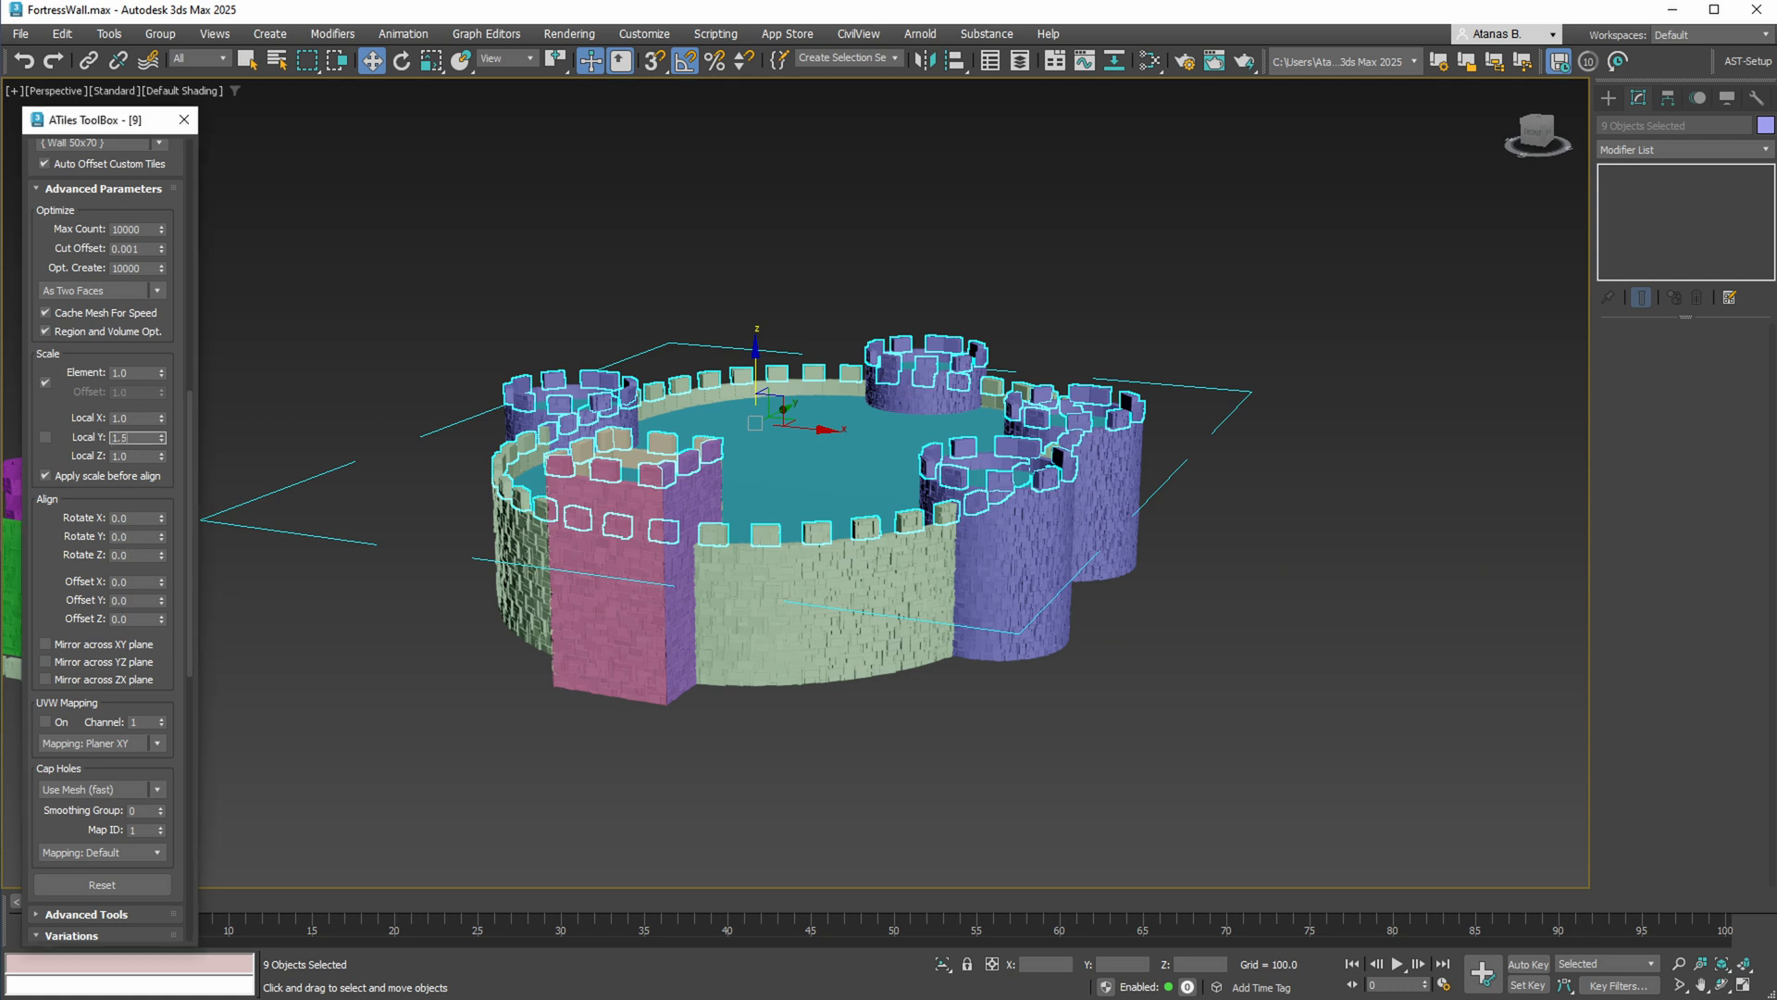
key("Return")
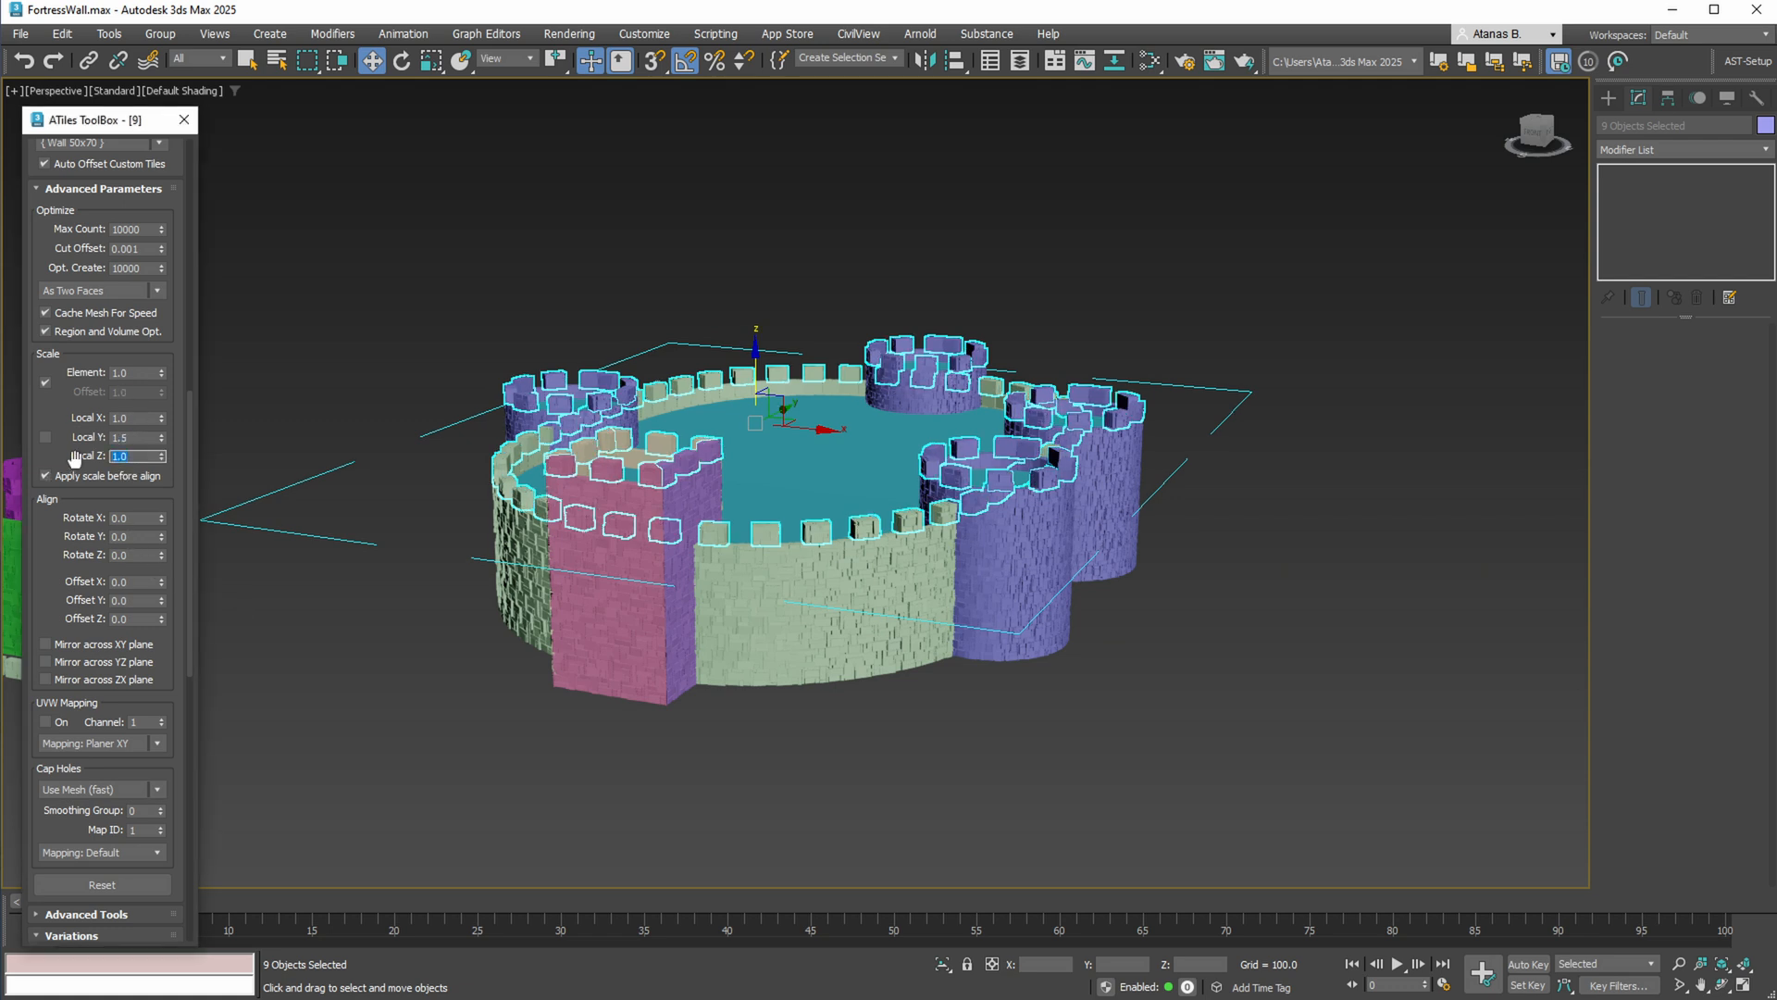
type("1.5")
key("Return")
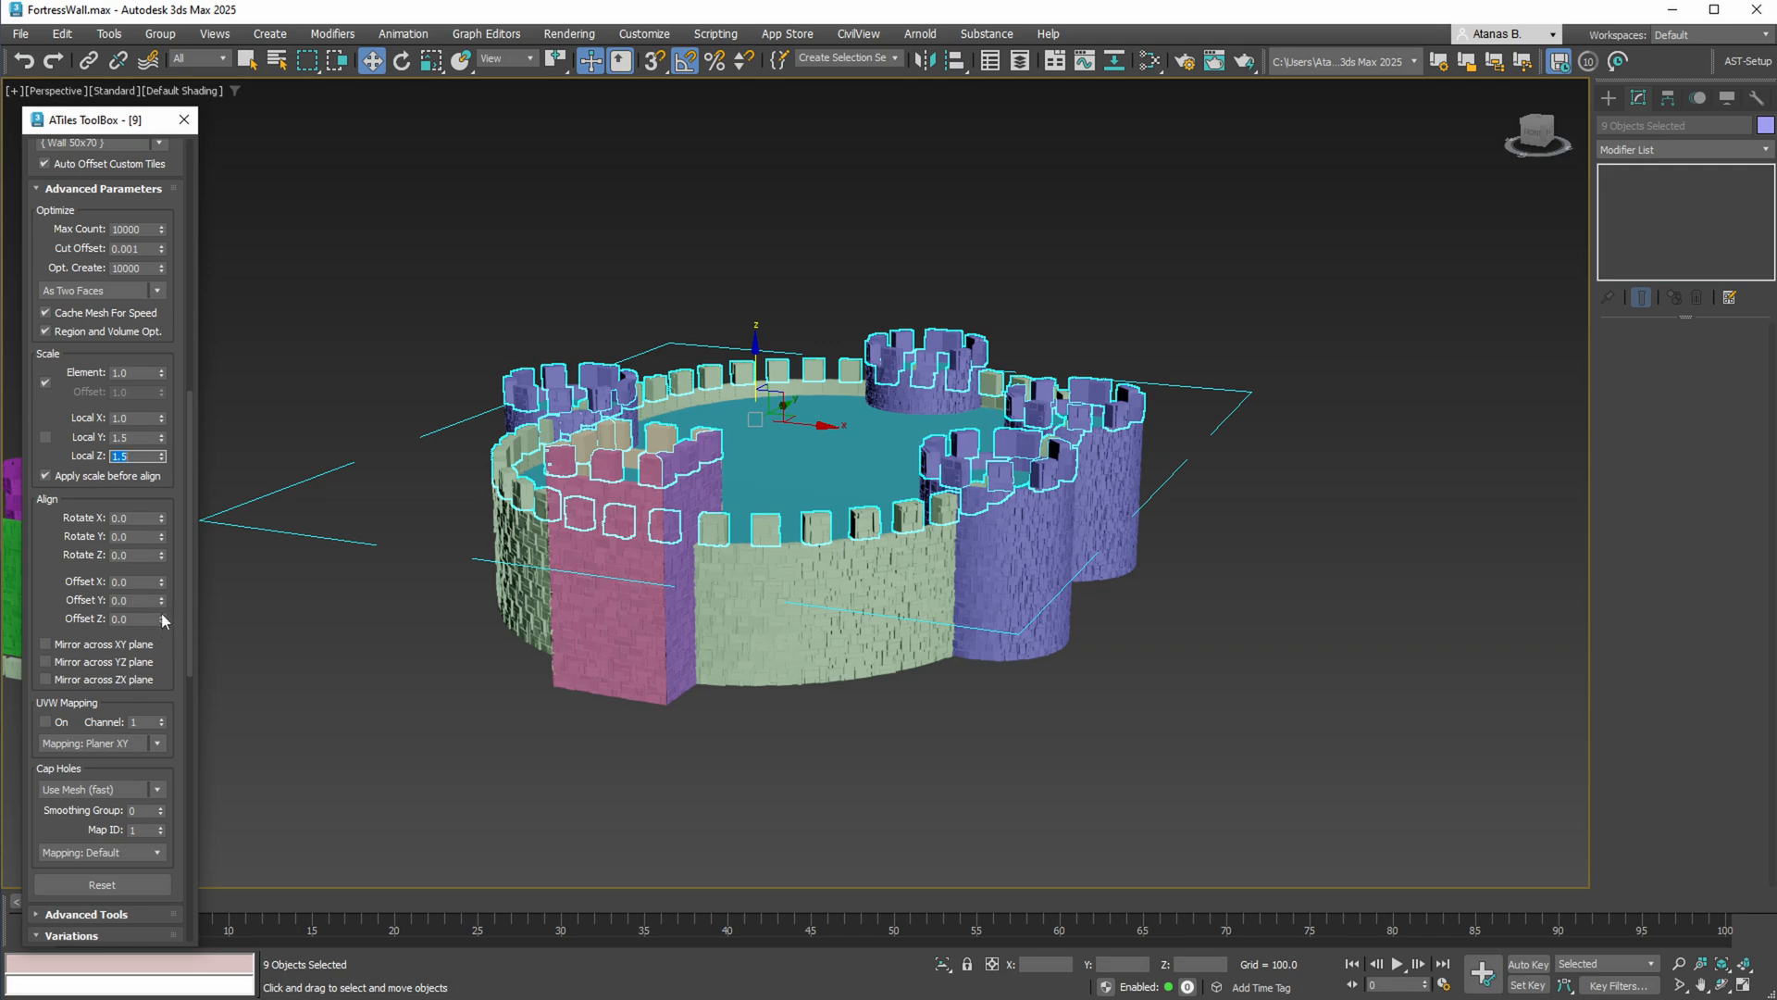
Shift the battlement tiles with an align Offset Z of -38.1 and Offset Y of -51.3, then deselect them
left_click_drag(163, 619, 161, 761)
left_click_drag(161, 603, 163, 681)
scroll(908, 651, "up", 2)
mouse_move(908, 651)
middle_mouse_down("alt")
mouse_move(908, 704)
mouse_move(908, 639)
middle_mouse_up("alt")
scroll(888, 648, "up", 4)
middle_click_drag(908, 787, 916, 682, "alt")
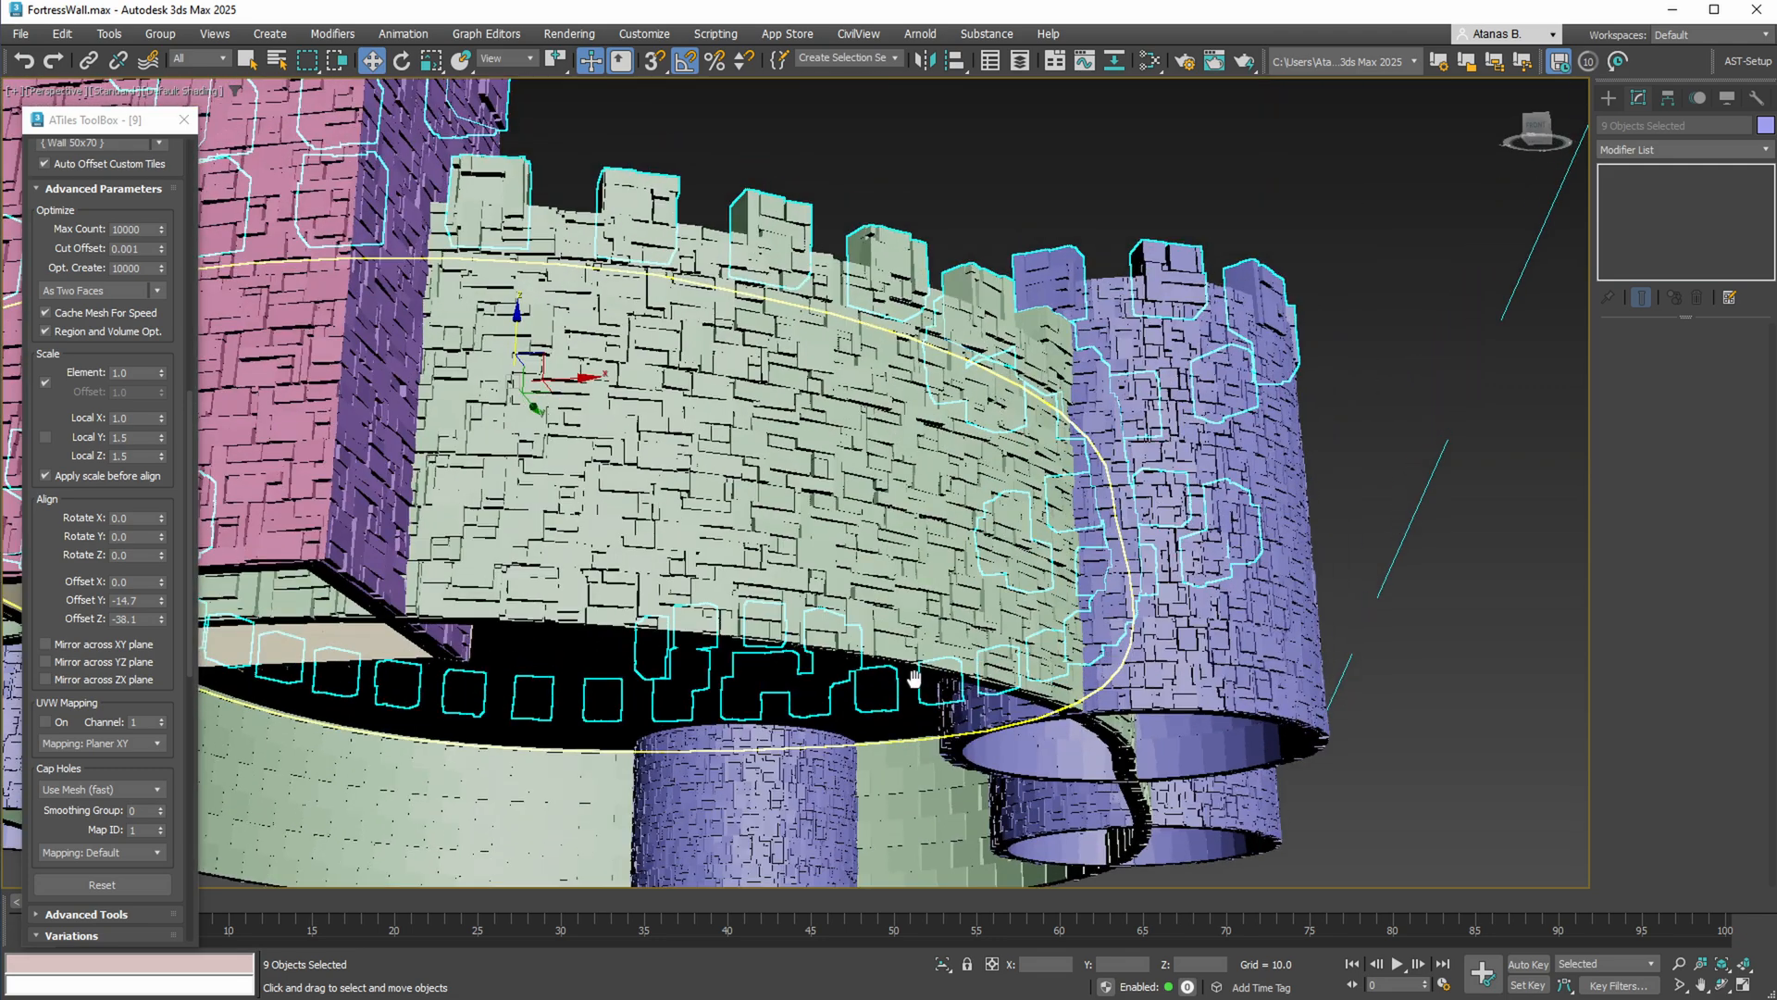
left_click_drag(161, 602, 222, 937)
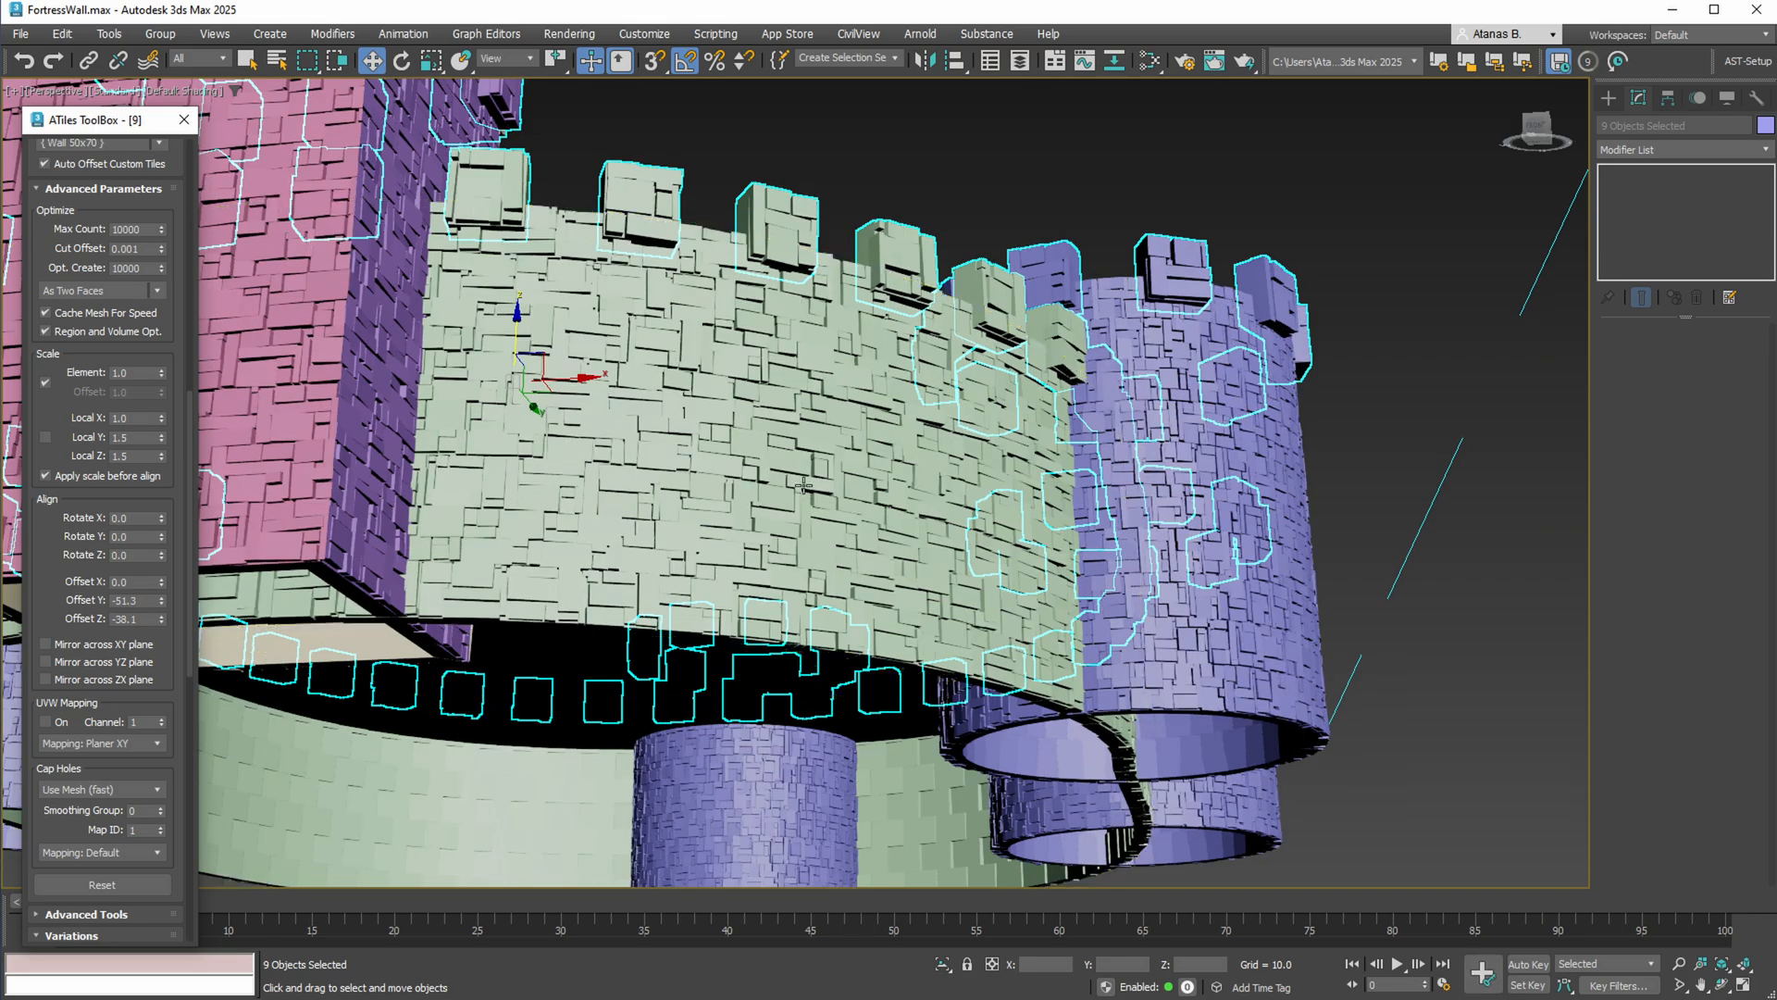
scroll(824, 463, "down", 5)
middle_click_drag(824, 416, 765, 398, "alt")
left_click(1158, 526)
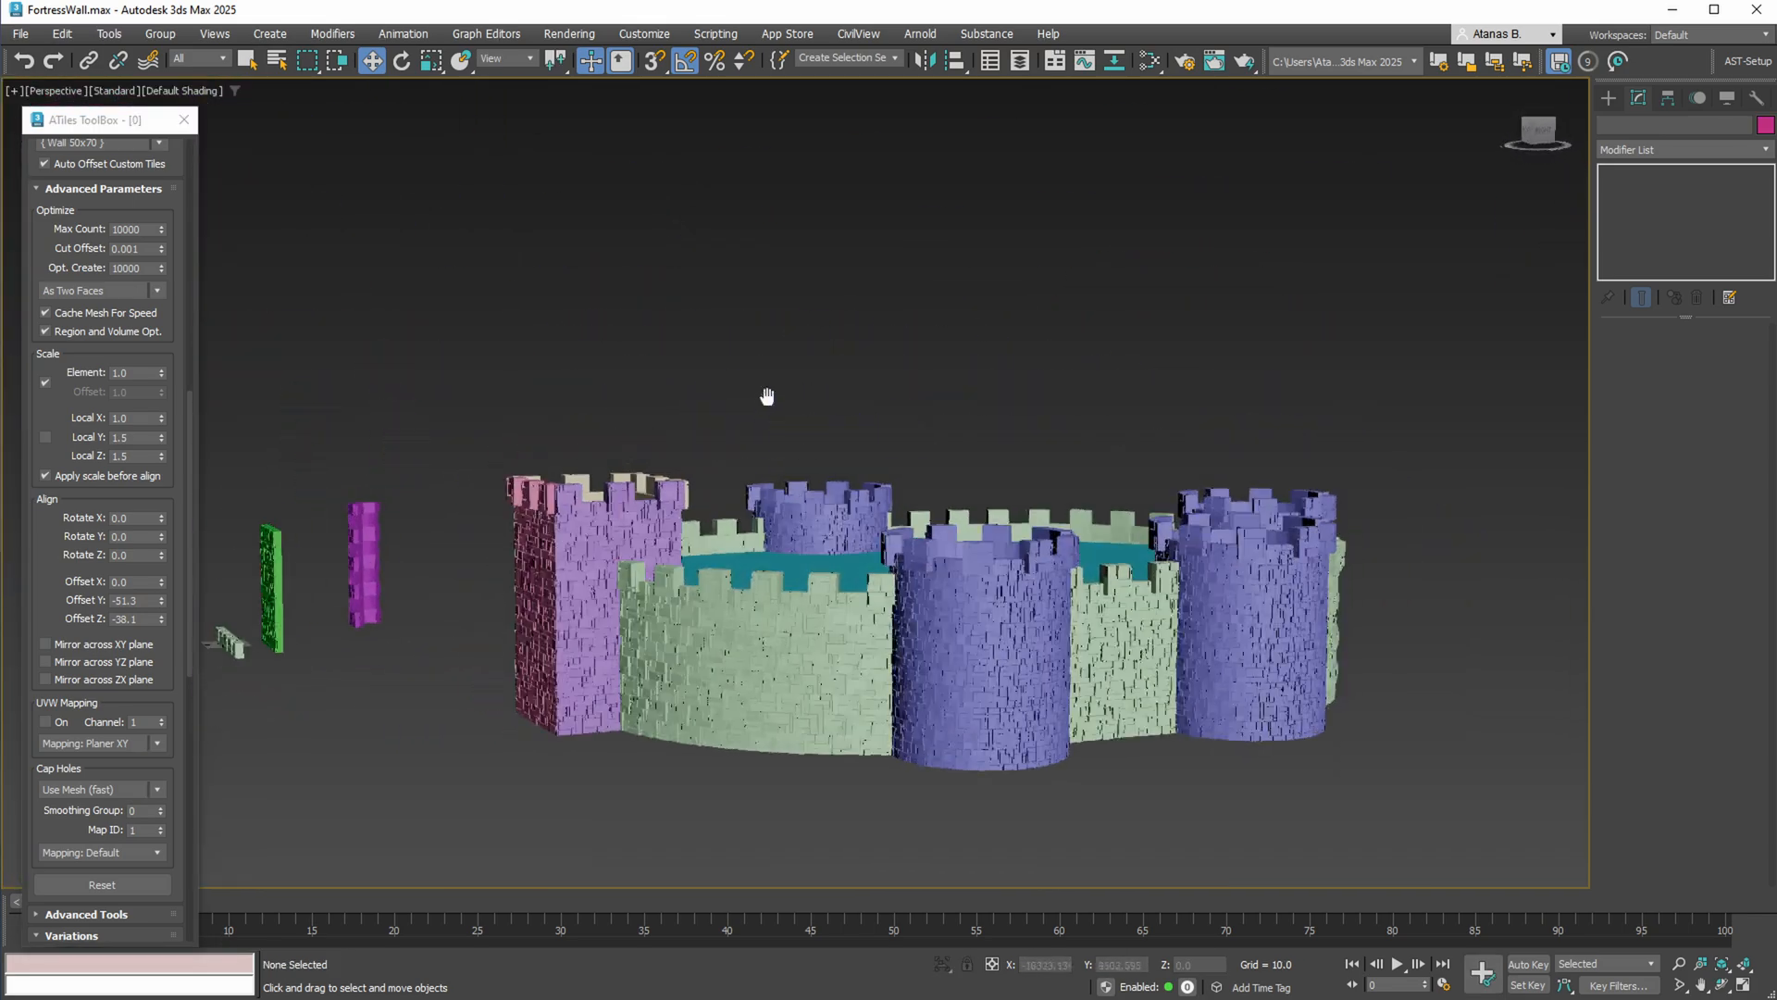
Select the front round tower's wall together with its battlements and isolate them
scroll(898, 490, "up", 4)
middle_click_drag(898, 491, 958, 427, "alt")
left_click(1052, 583)
left_click(1059, 554, "ctrl")
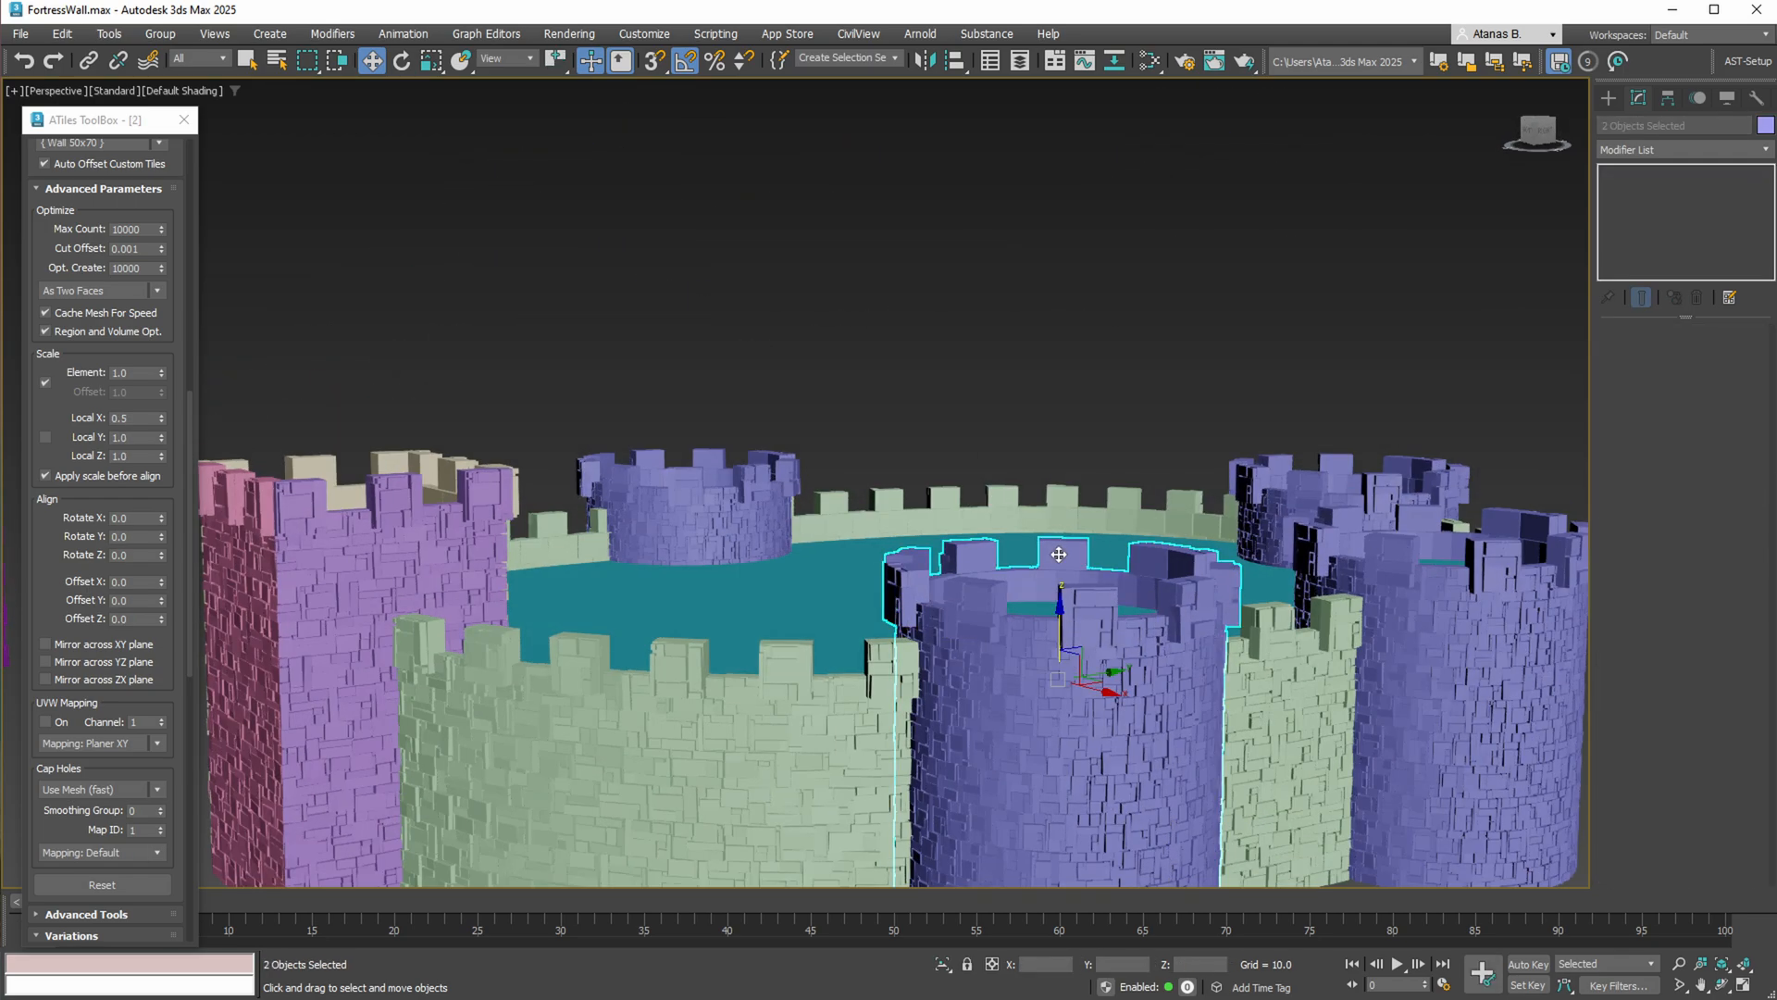
middle_click_drag(1207, 472, 1178, 413, "alt")
scroll(1024, 389, "down", 4)
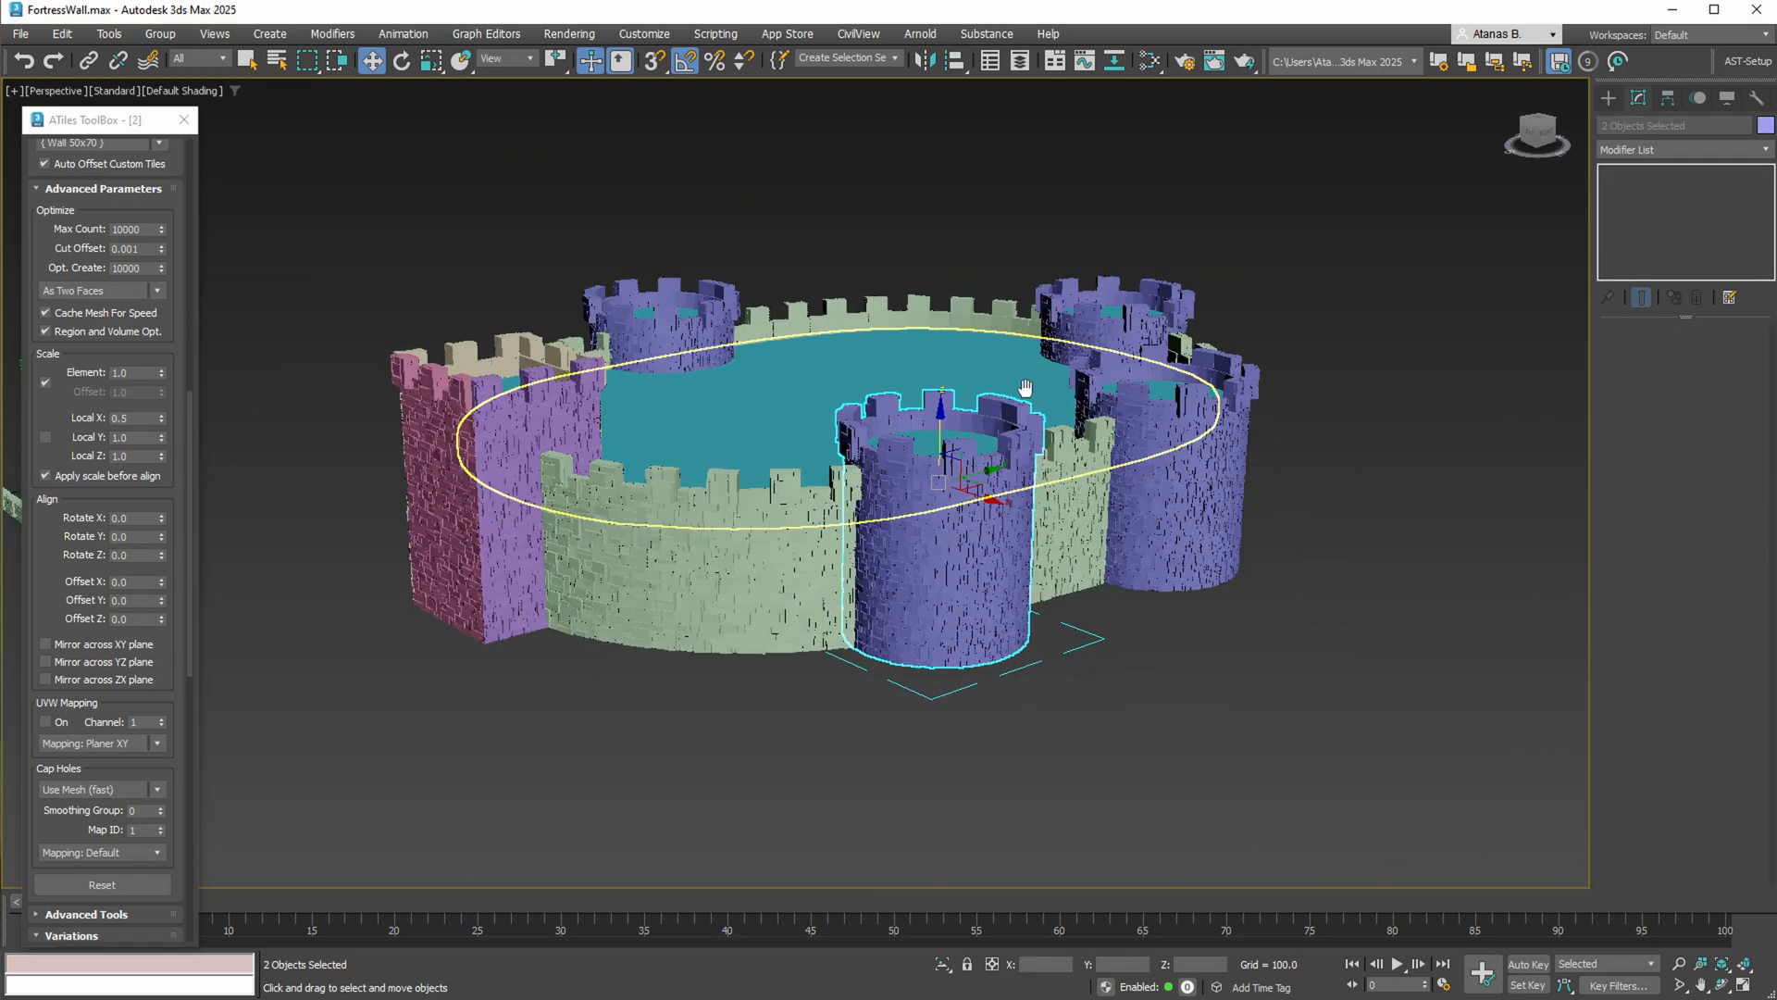
key("alt+q")
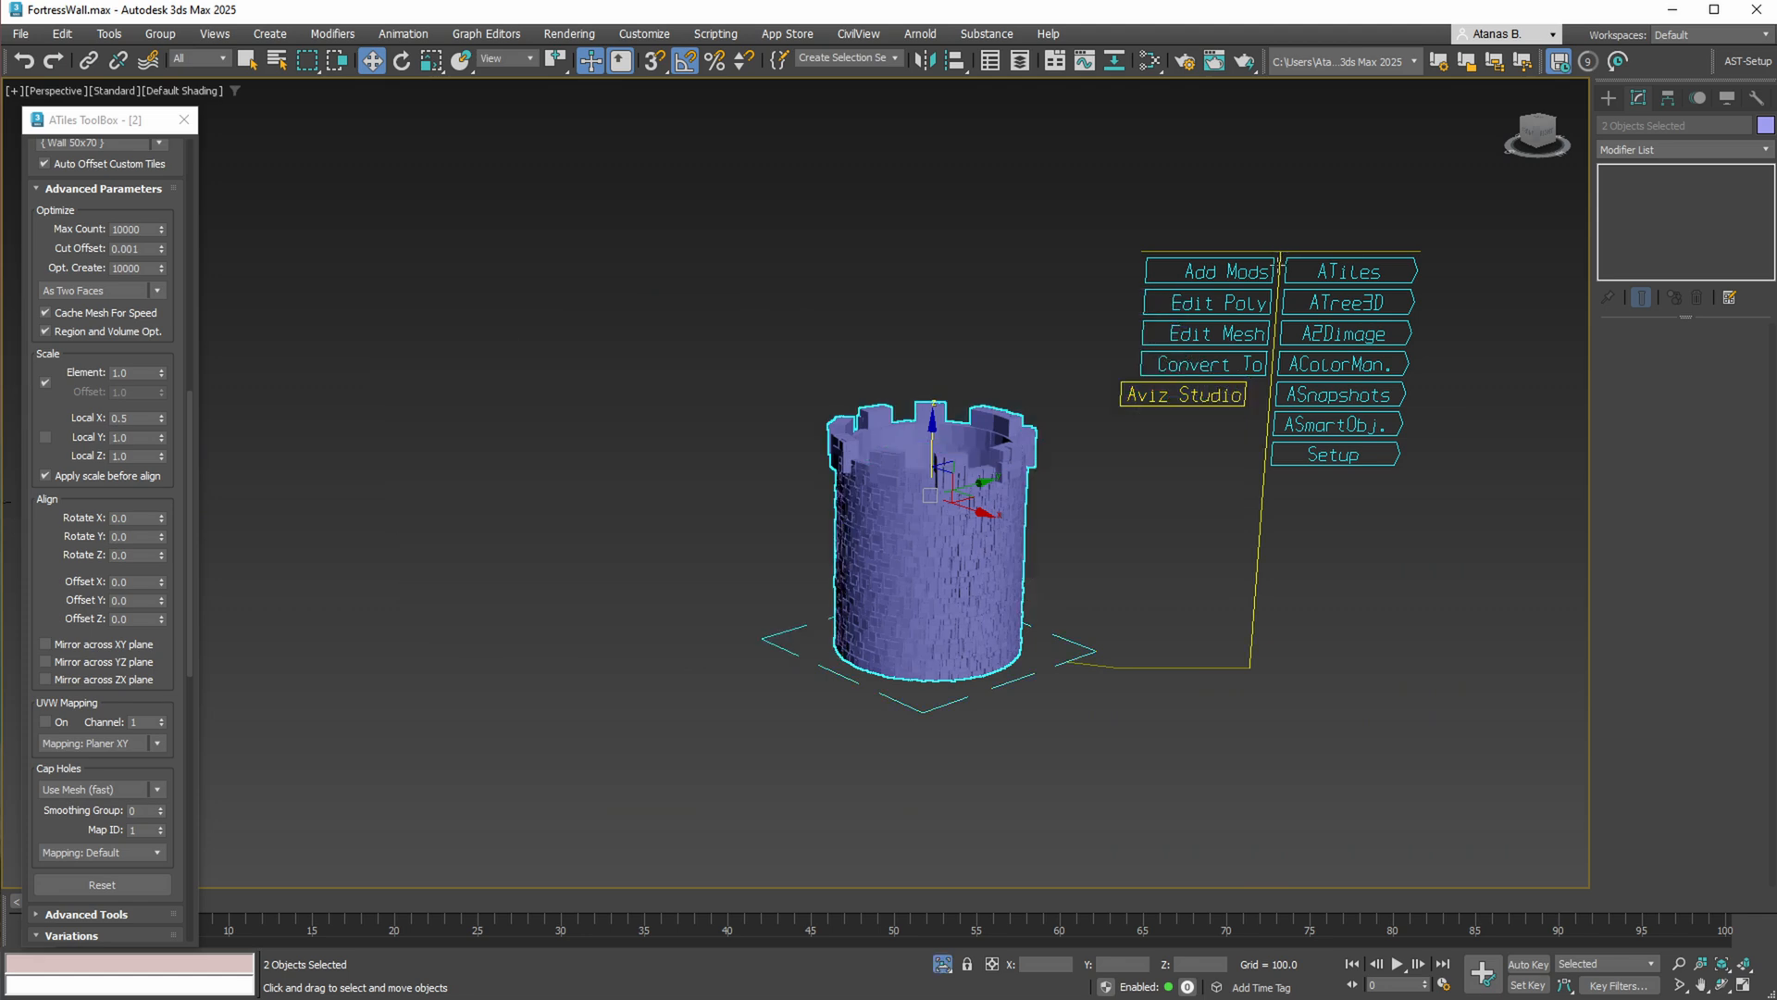
Add an FFD 3x3x3 modifier to the round tower's wall and battlements and enter control point editing
mouse_move(1223, 268)
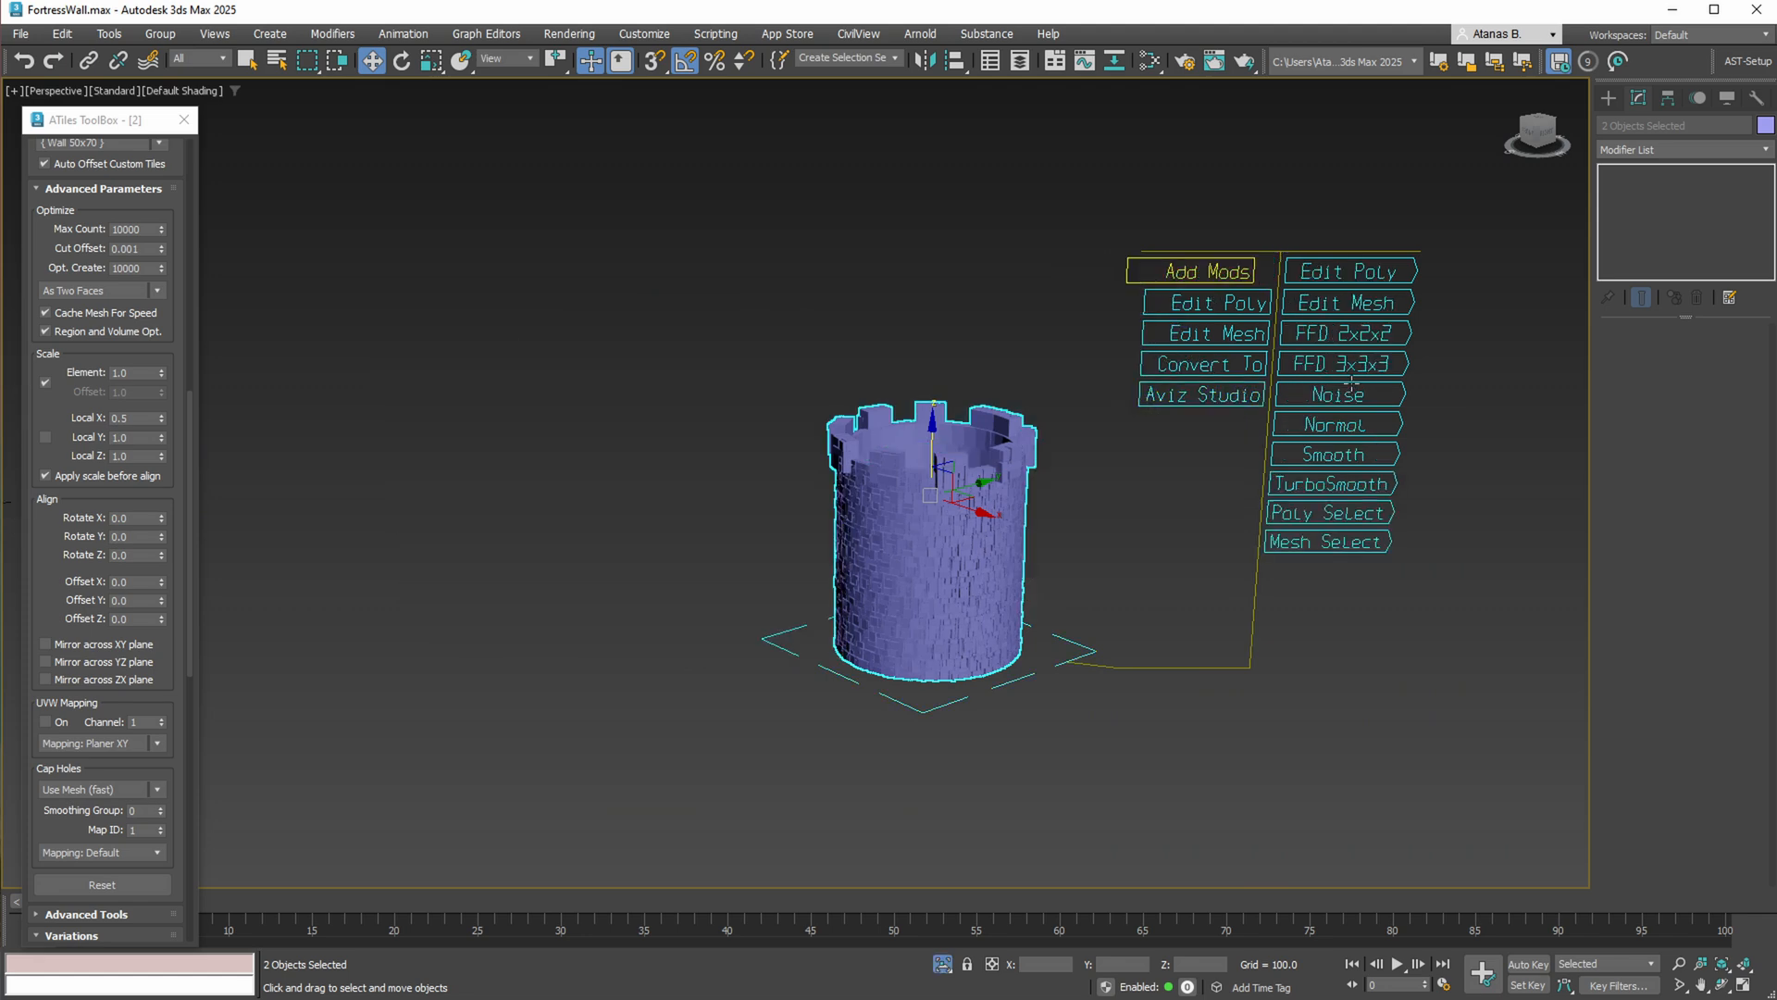
left_click(1414, 364)
left_click(1625, 172)
left_click(1666, 189)
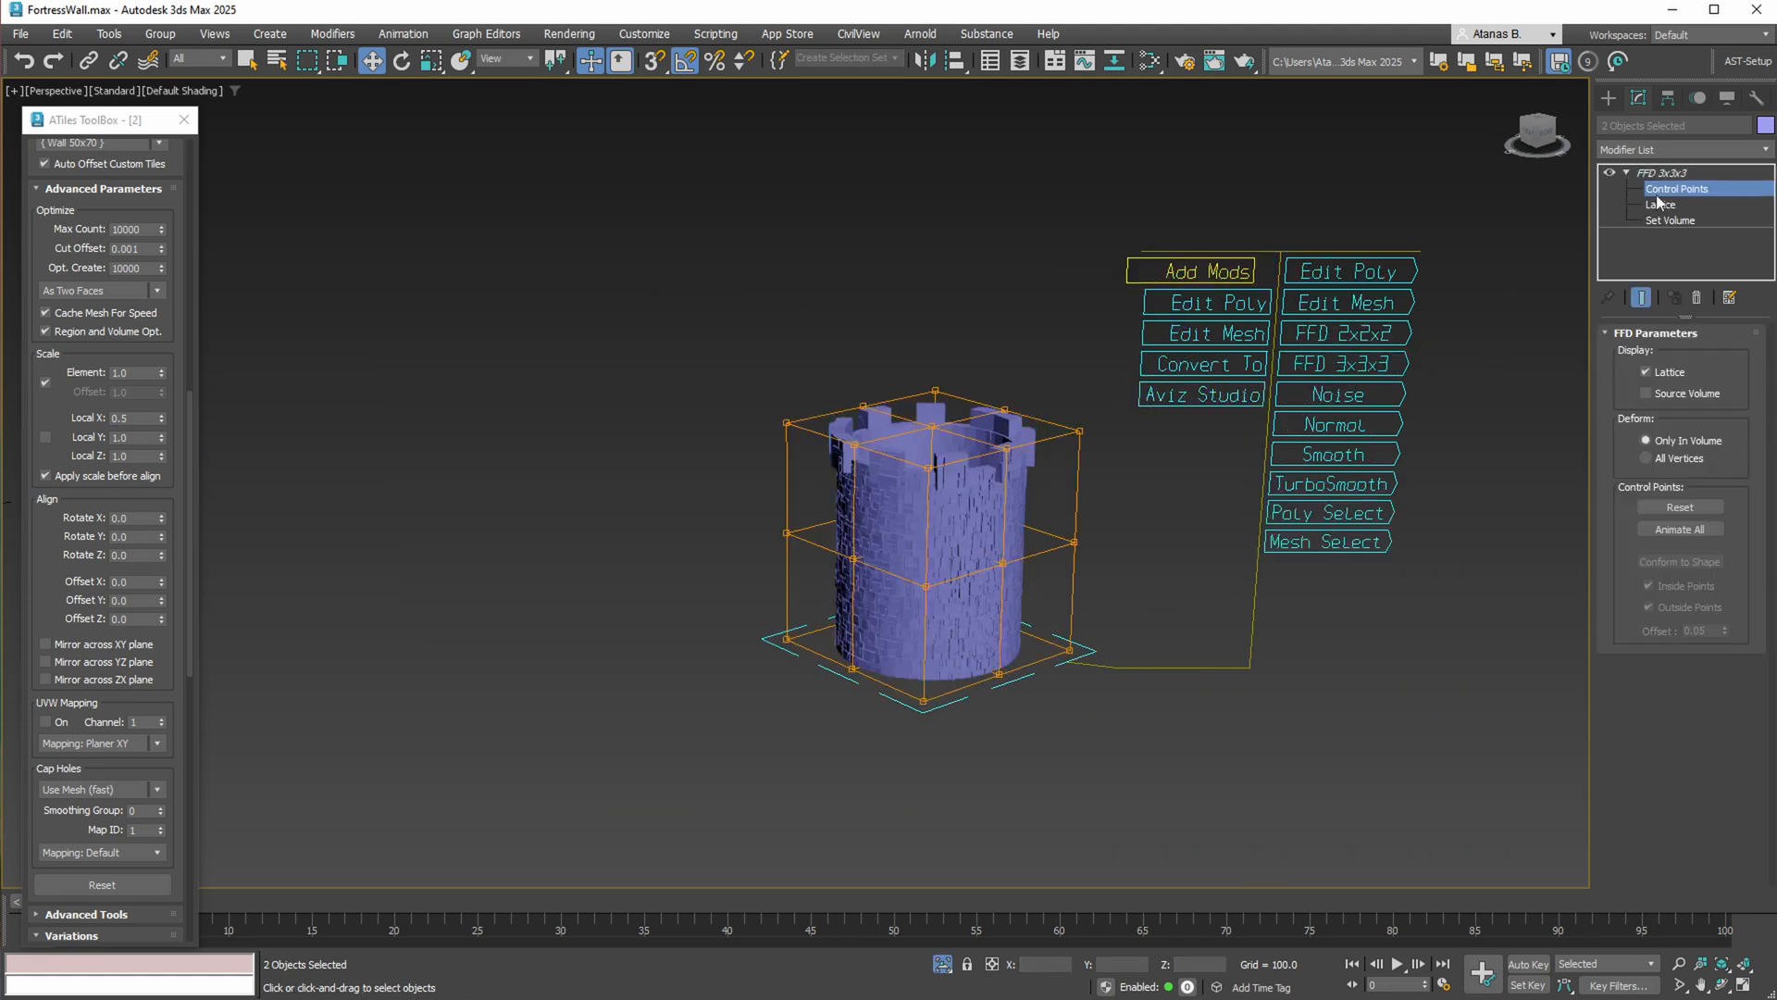
Scale the lattice's top row of control points inward horizontally to narrow the round tower's top
middle_click_drag(893, 510, 719, 442)
scroll(881, 503, "up", 1)
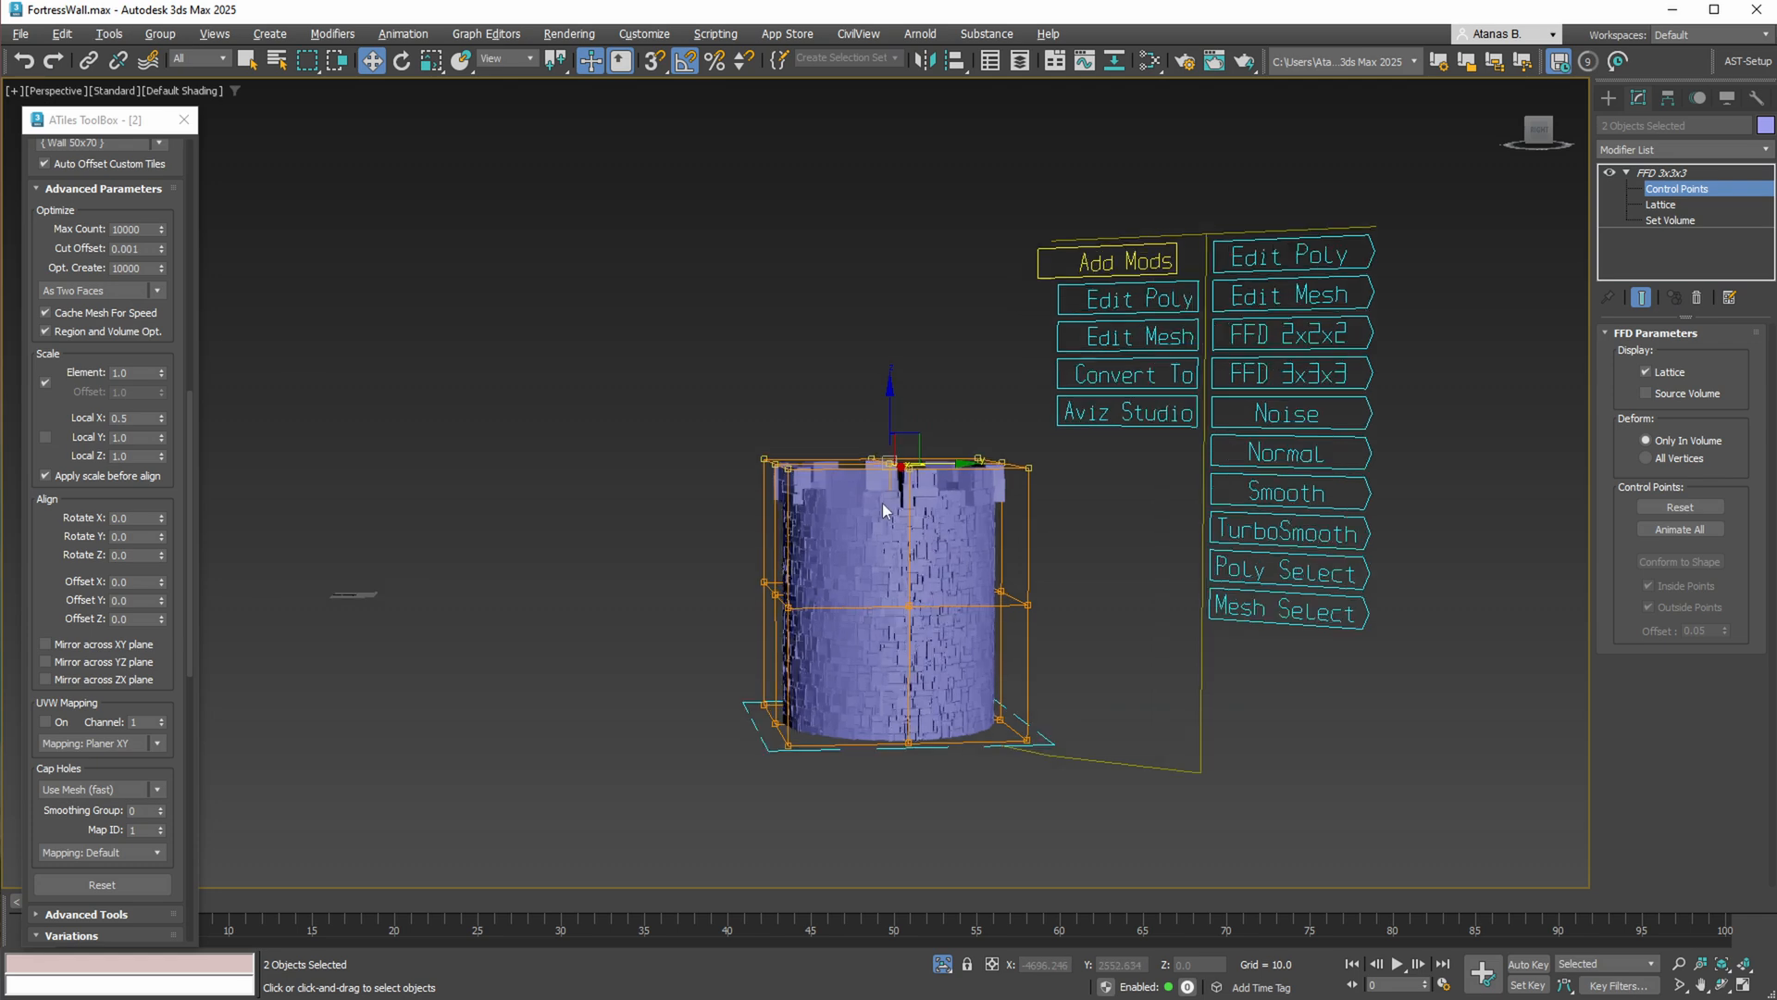
key("r")
middle_click_drag(881, 498, 902, 523, "alt")
left_click_drag(877, 460, 866, 500)
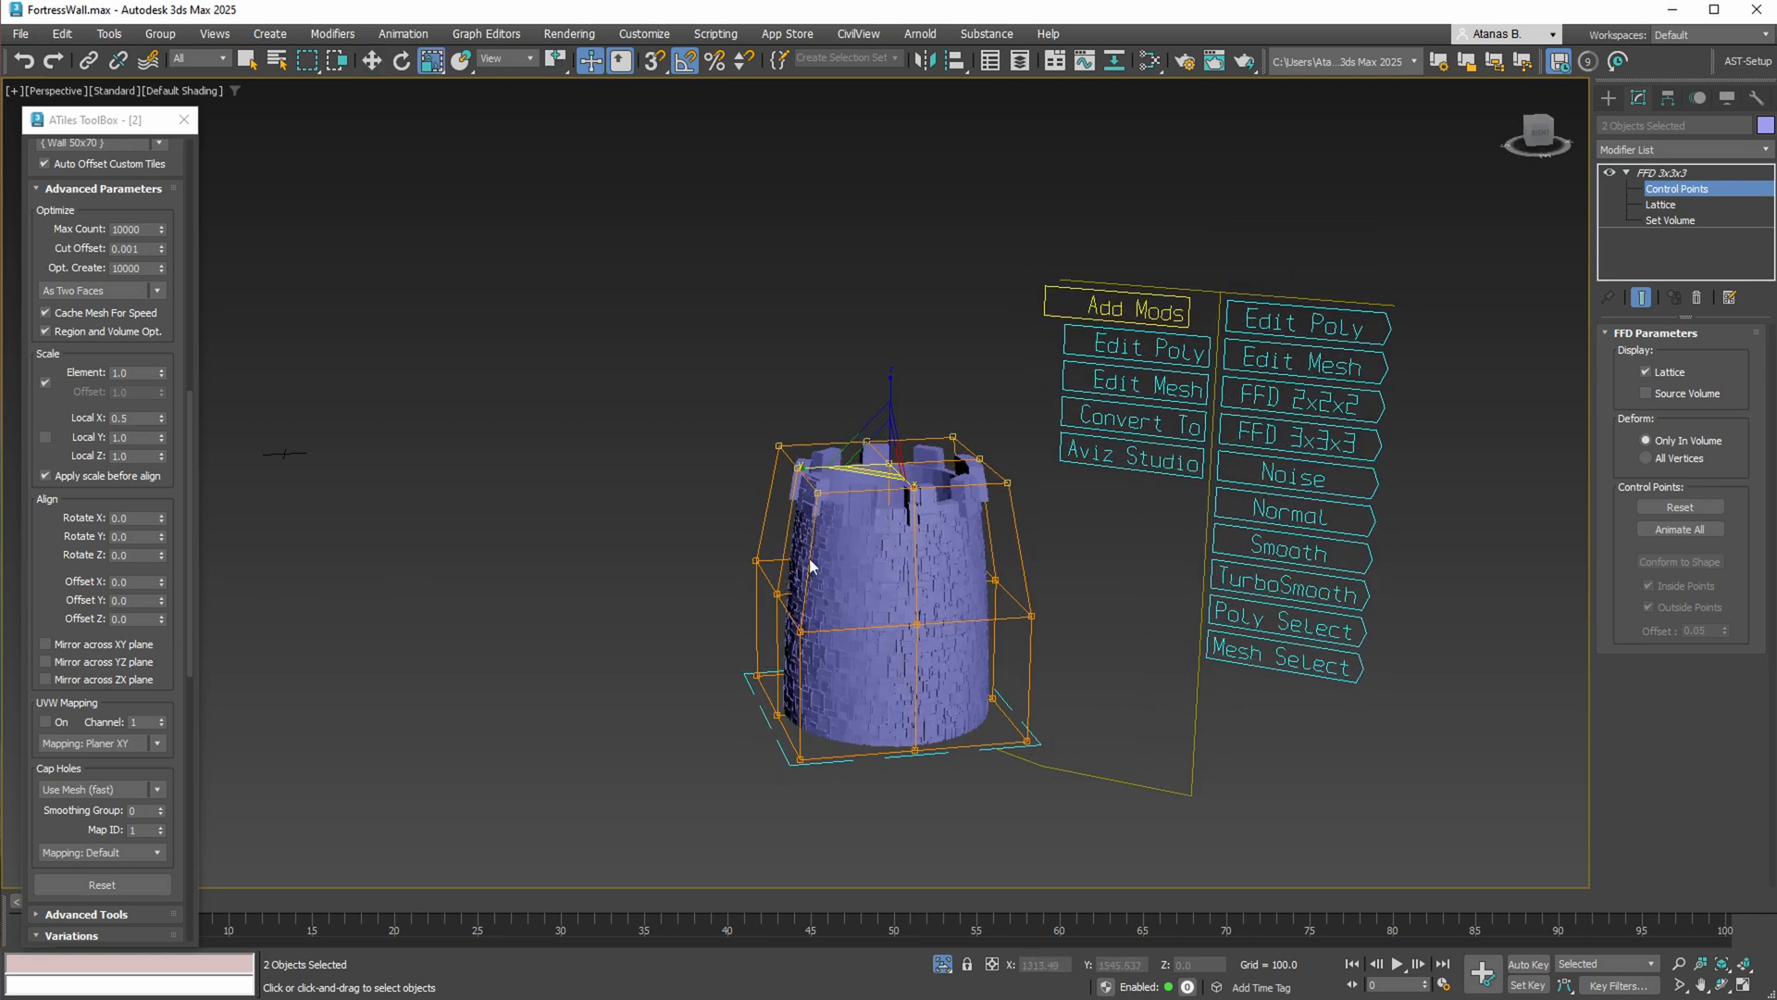
Scale the lattice's middle row of control points to 80% in X and Y to curve the tower's sides inward
middle_click_drag(809, 558, 740, 523, "alt")
left_click_drag(712, 547, 1046, 659)
middle_click_drag(1028, 648, 925, 692, "alt")
left_click_drag(875, 619, 875, 648)
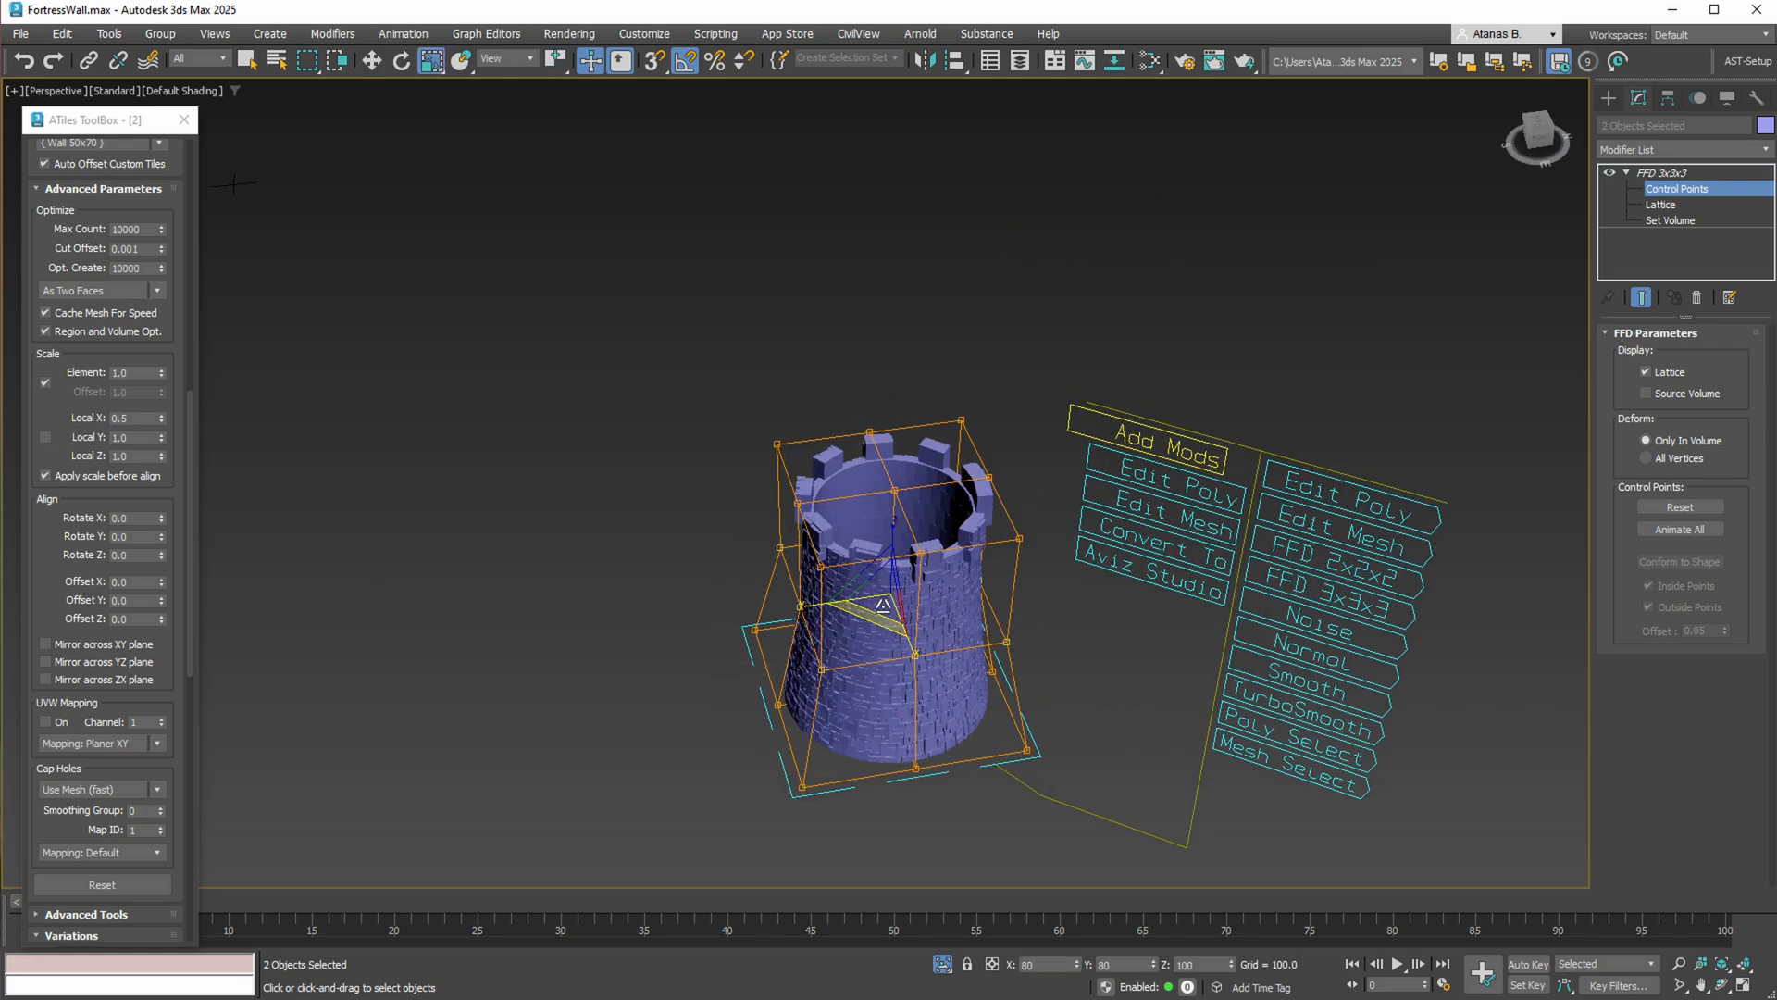
middle_click_drag(874, 648, 925, 546, "alt")
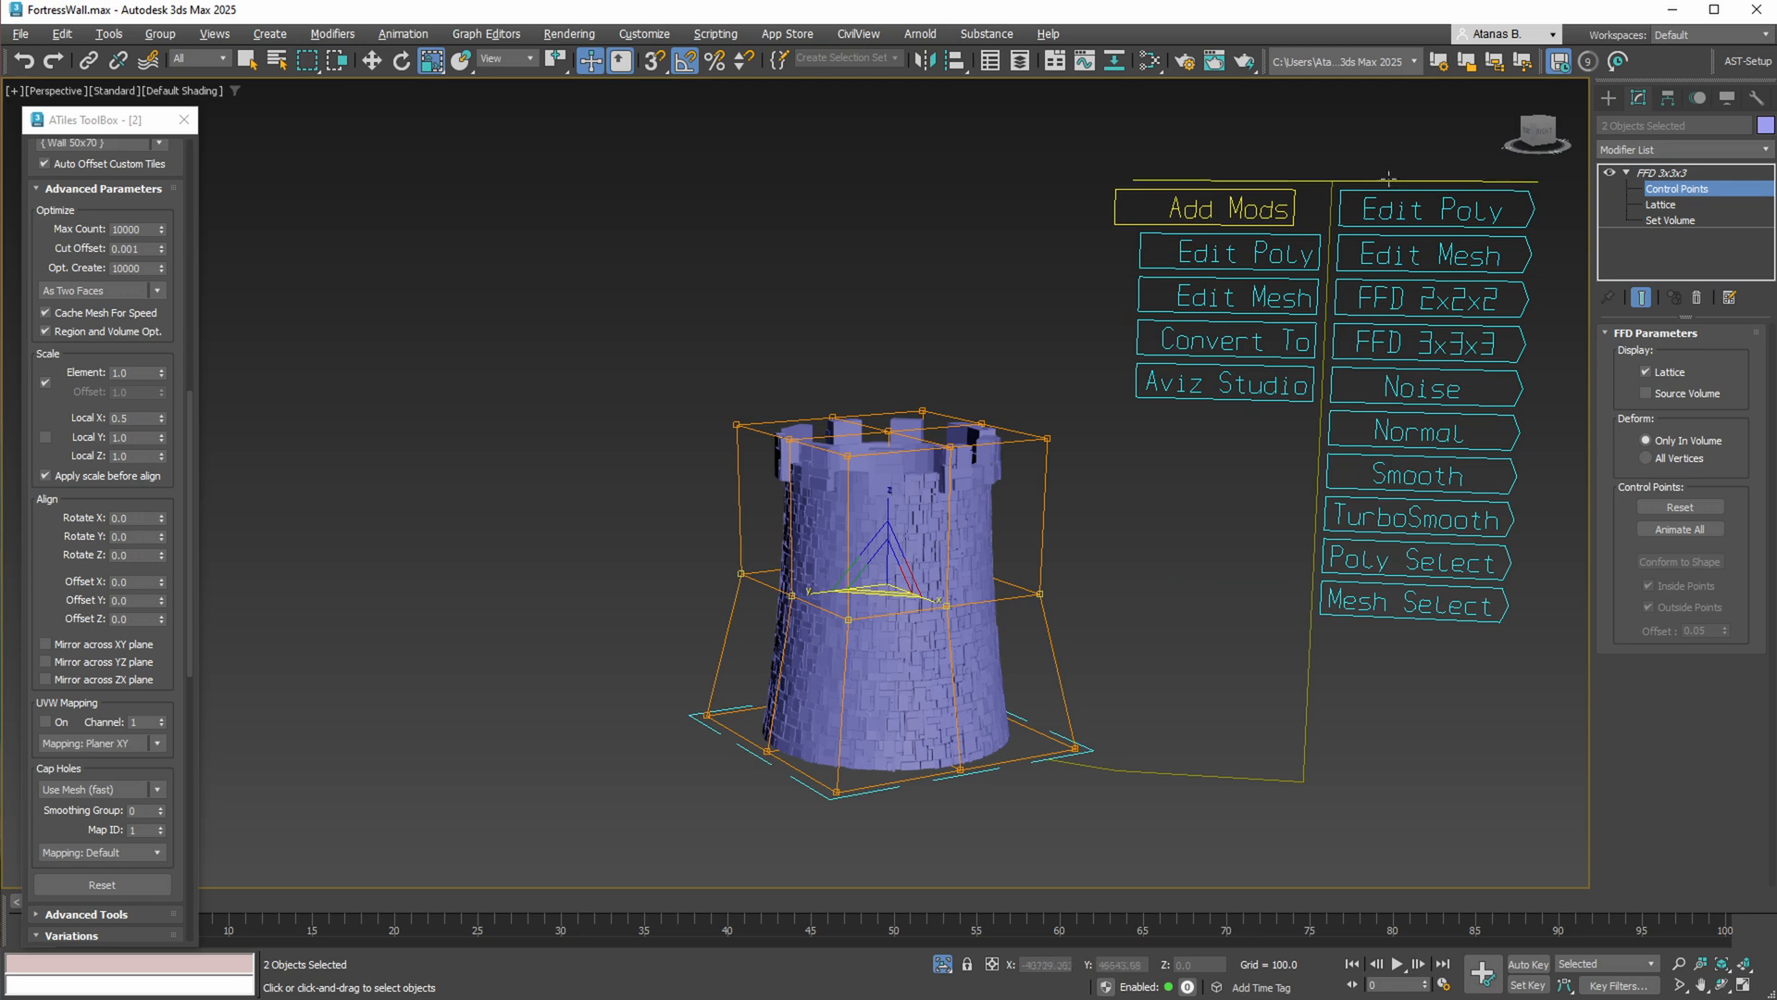
End the isolation to bring back the whole fortress and leave the FFD control point editing
key("alt+q")
scroll(1125, 715, "down", 2)
middle_click_drag(1082, 611, 1055, 694, "alt")
scroll(1092, 666, "up", 2)
middle_click_drag(1110, 644, 1080, 616)
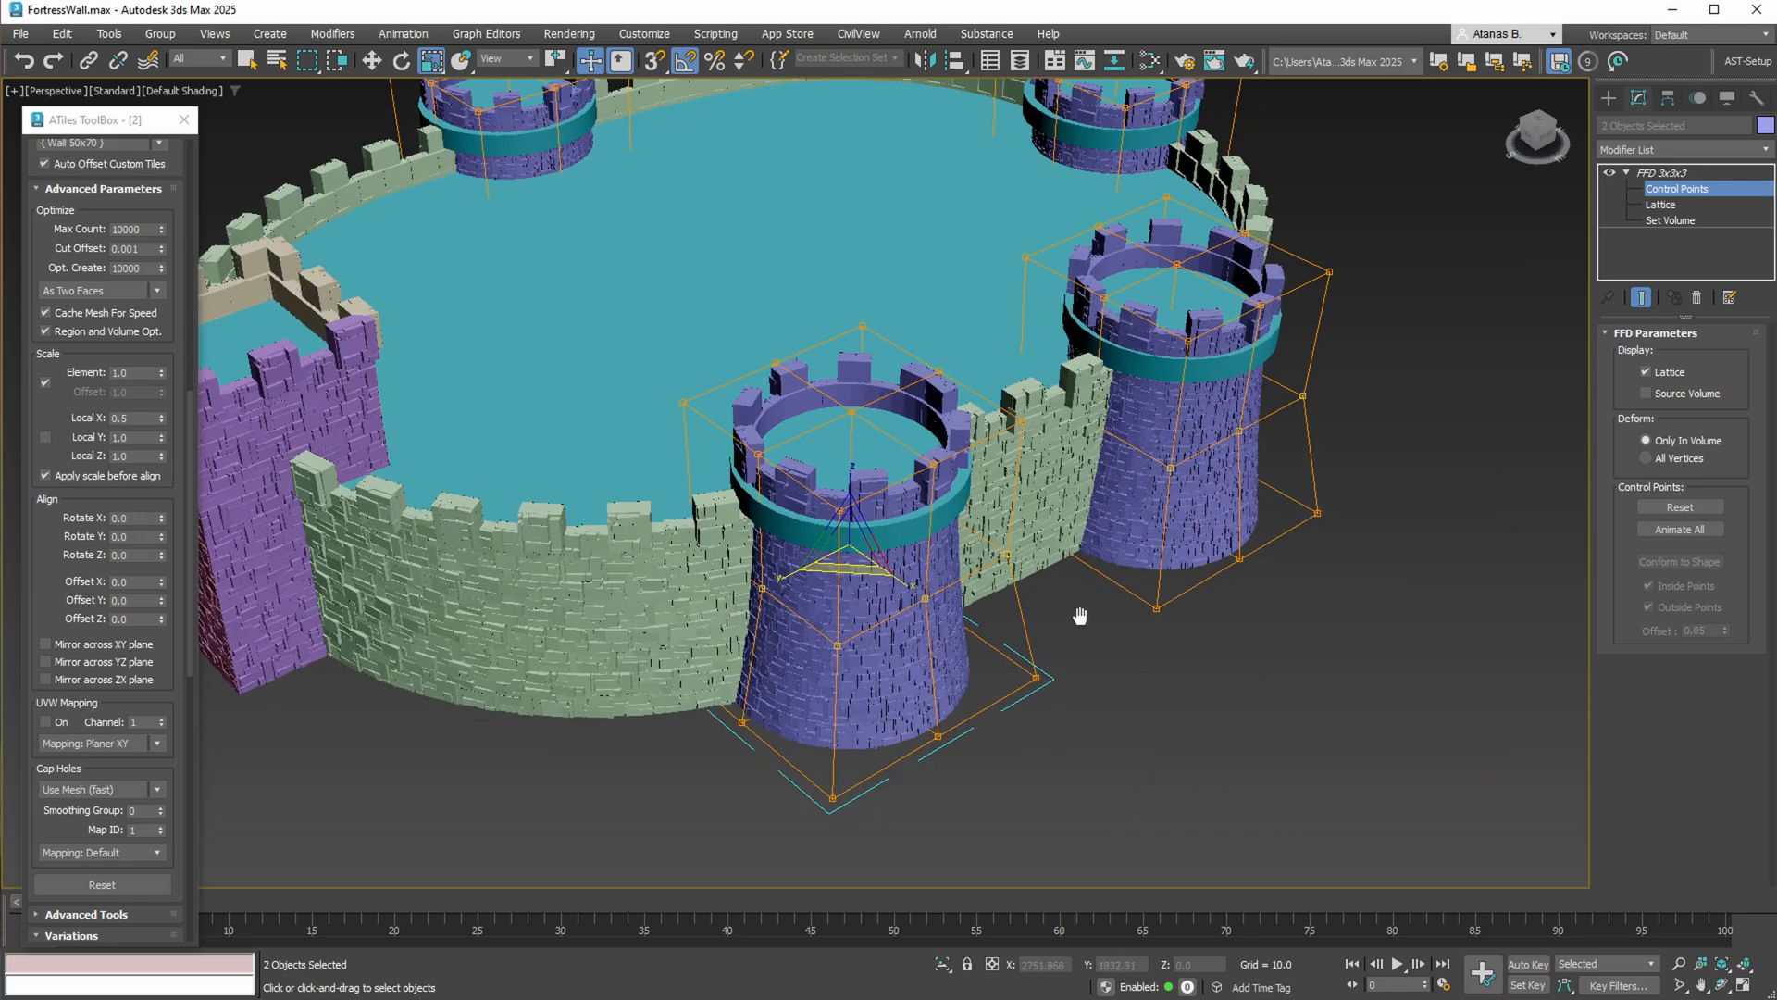
left_click(1660, 192)
Reduce the radius of the round tower's floor circle to about 162.8 so it fits inside the narrowed walls
left_click(829, 451)
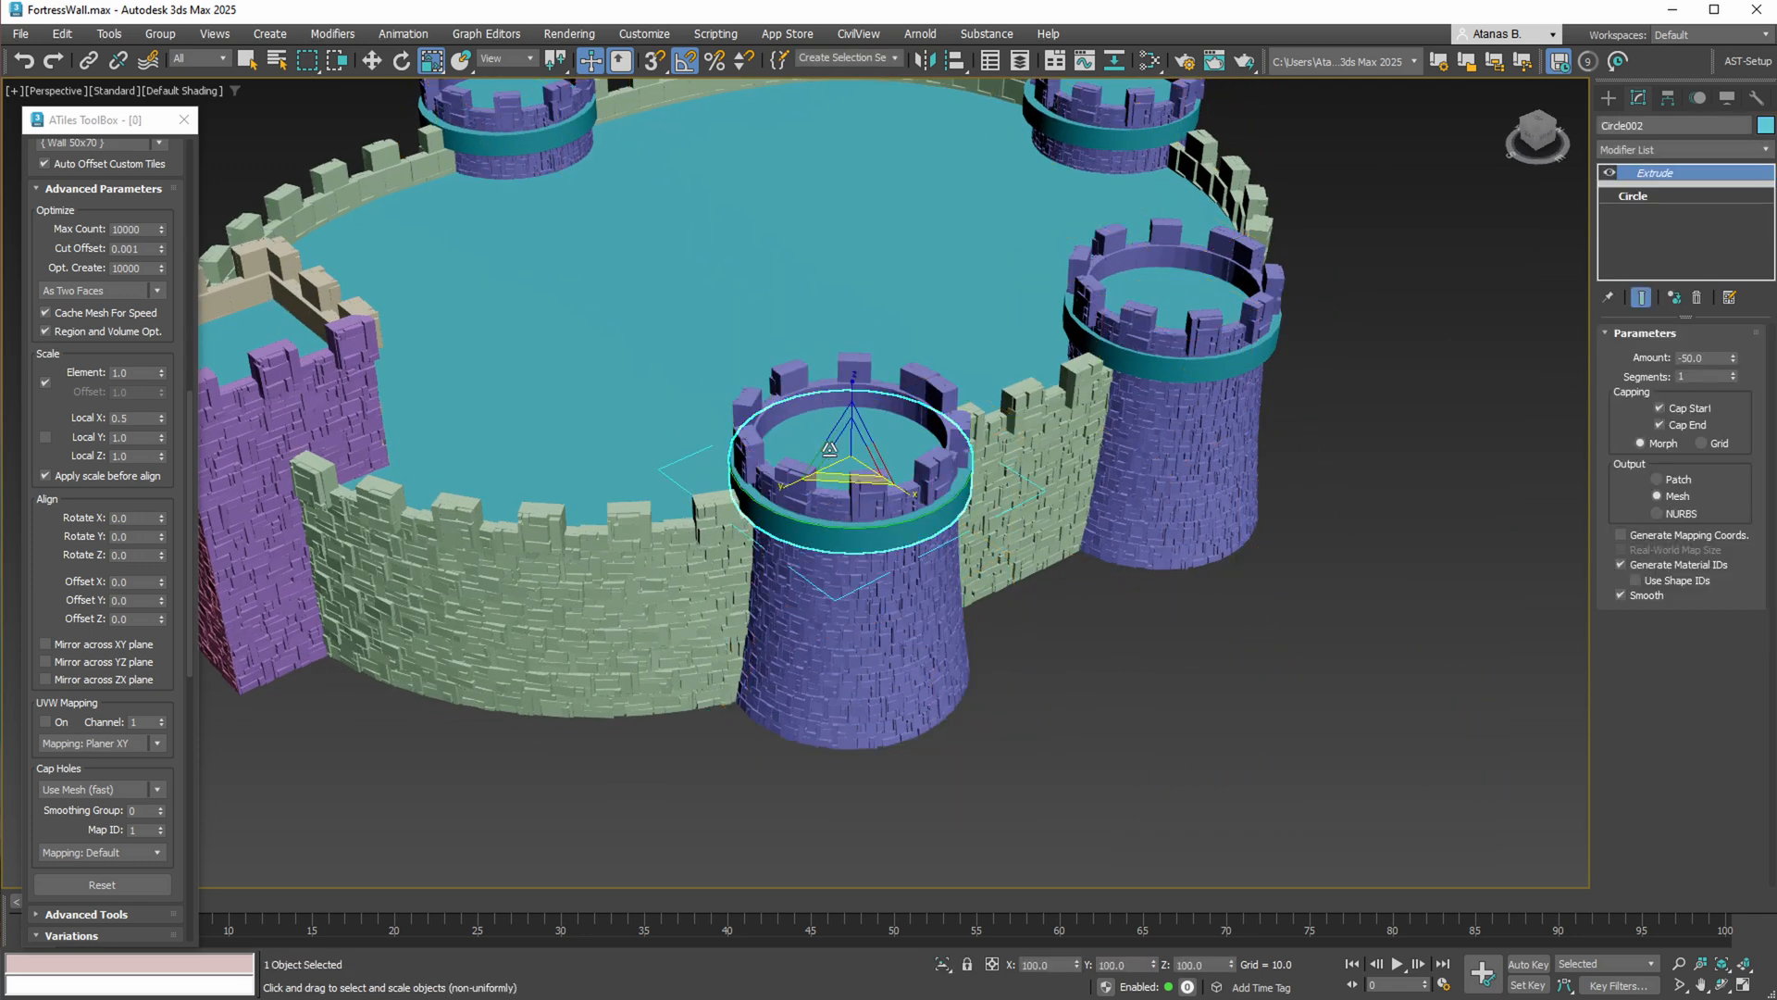
left_click(1678, 196)
left_click_drag(1732, 400, 1732, 415)
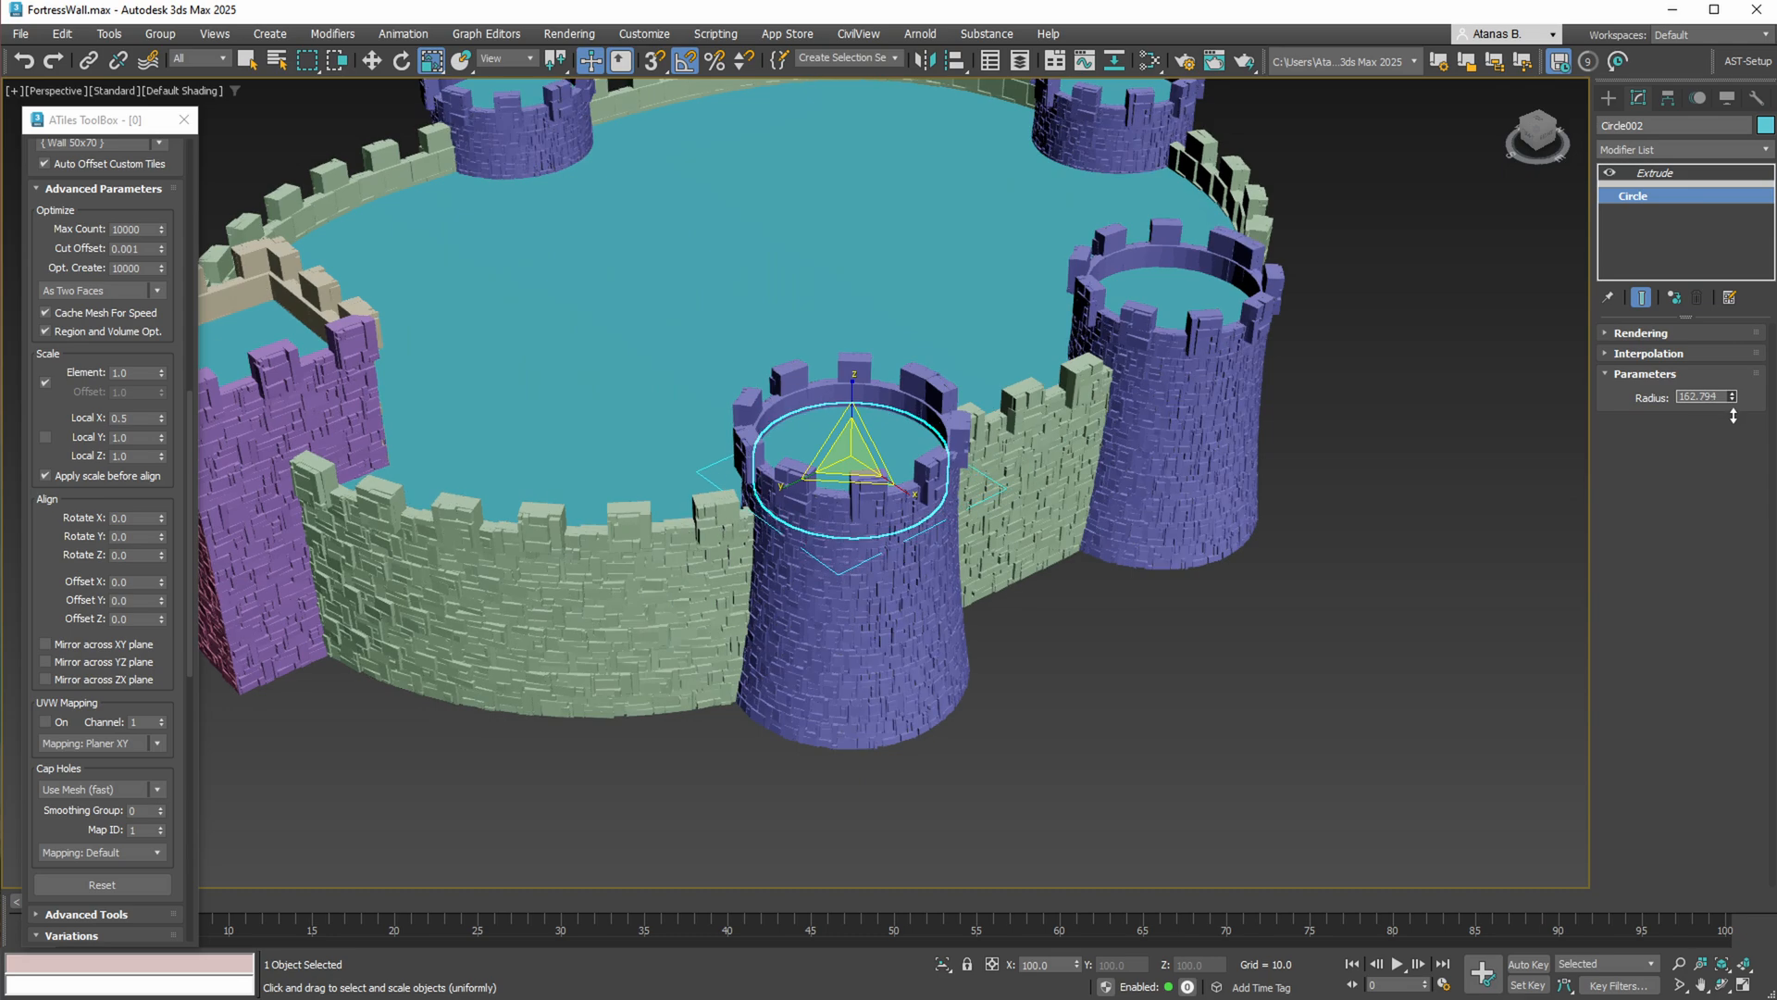
Draw a rectangle about 284 long and 168 wide with AutoGrid on the square tower's front wall, reaching below the wall's base
middle_click_drag(1203, 541, 1317, 460, "alt")
scroll(1198, 432, "down", 3)
middle_click_drag(1166, 453, 1165, 325, "alt")
scroll(1305, 419, "up", 1)
left_click(1608, 97)
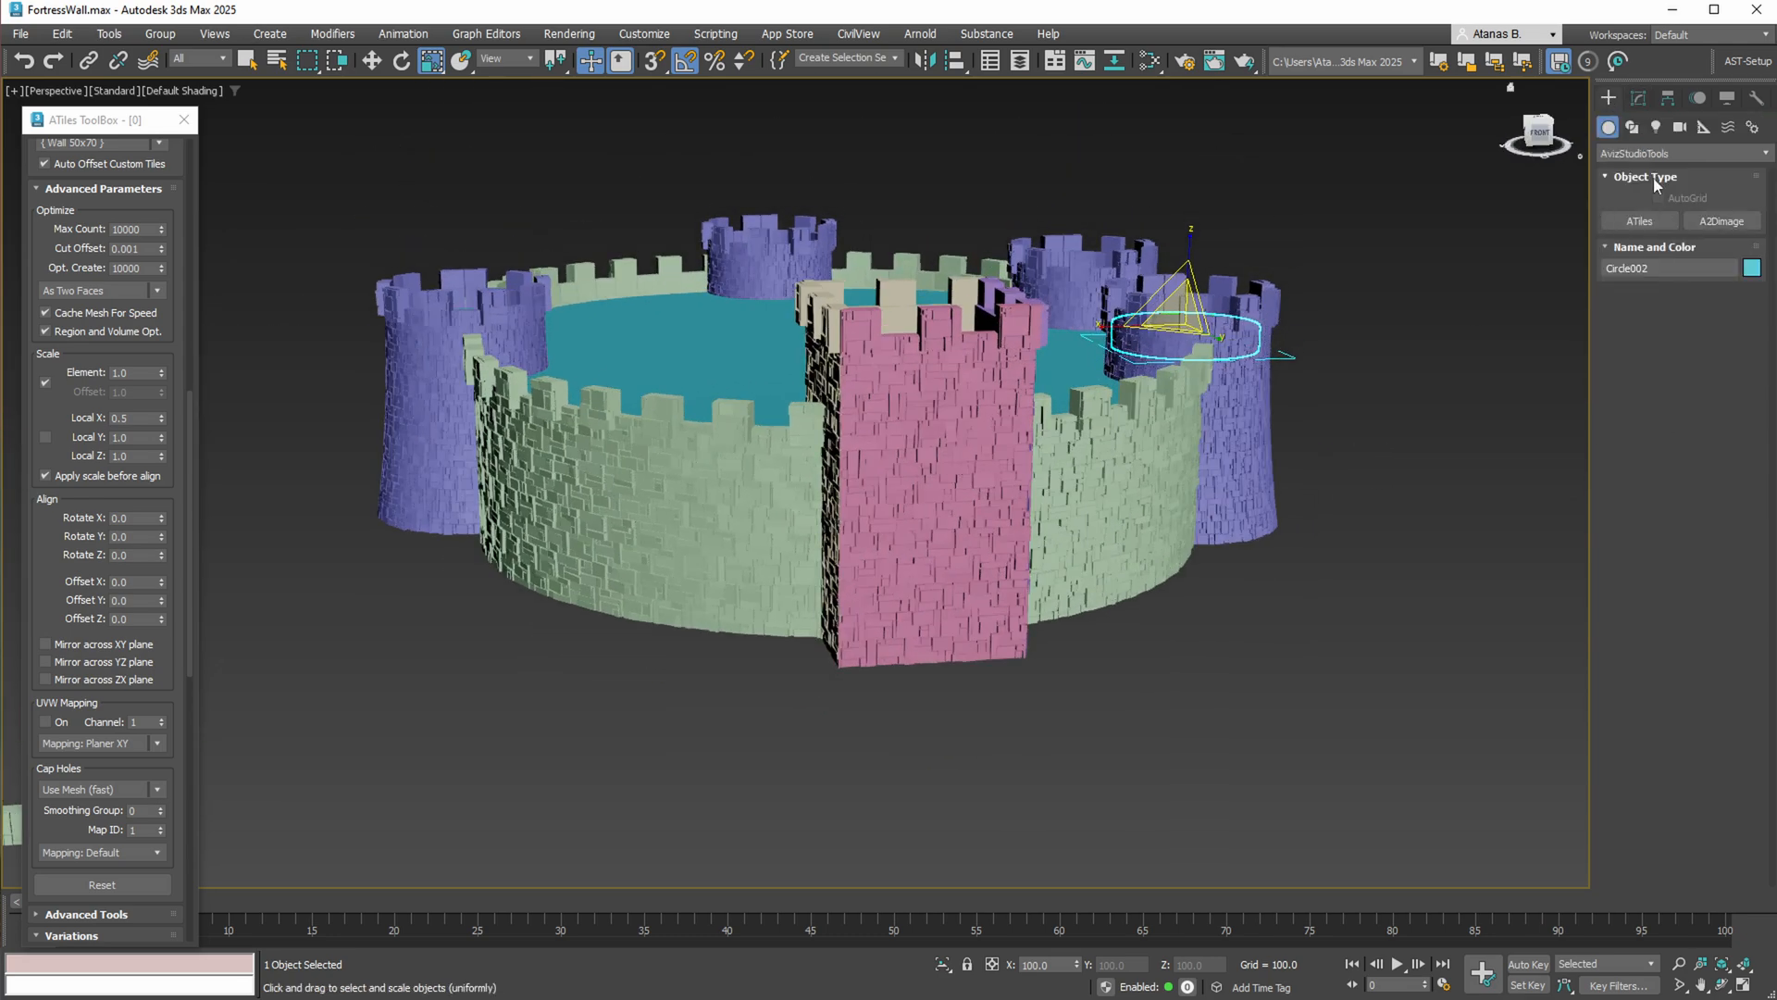
left_click(1631, 128)
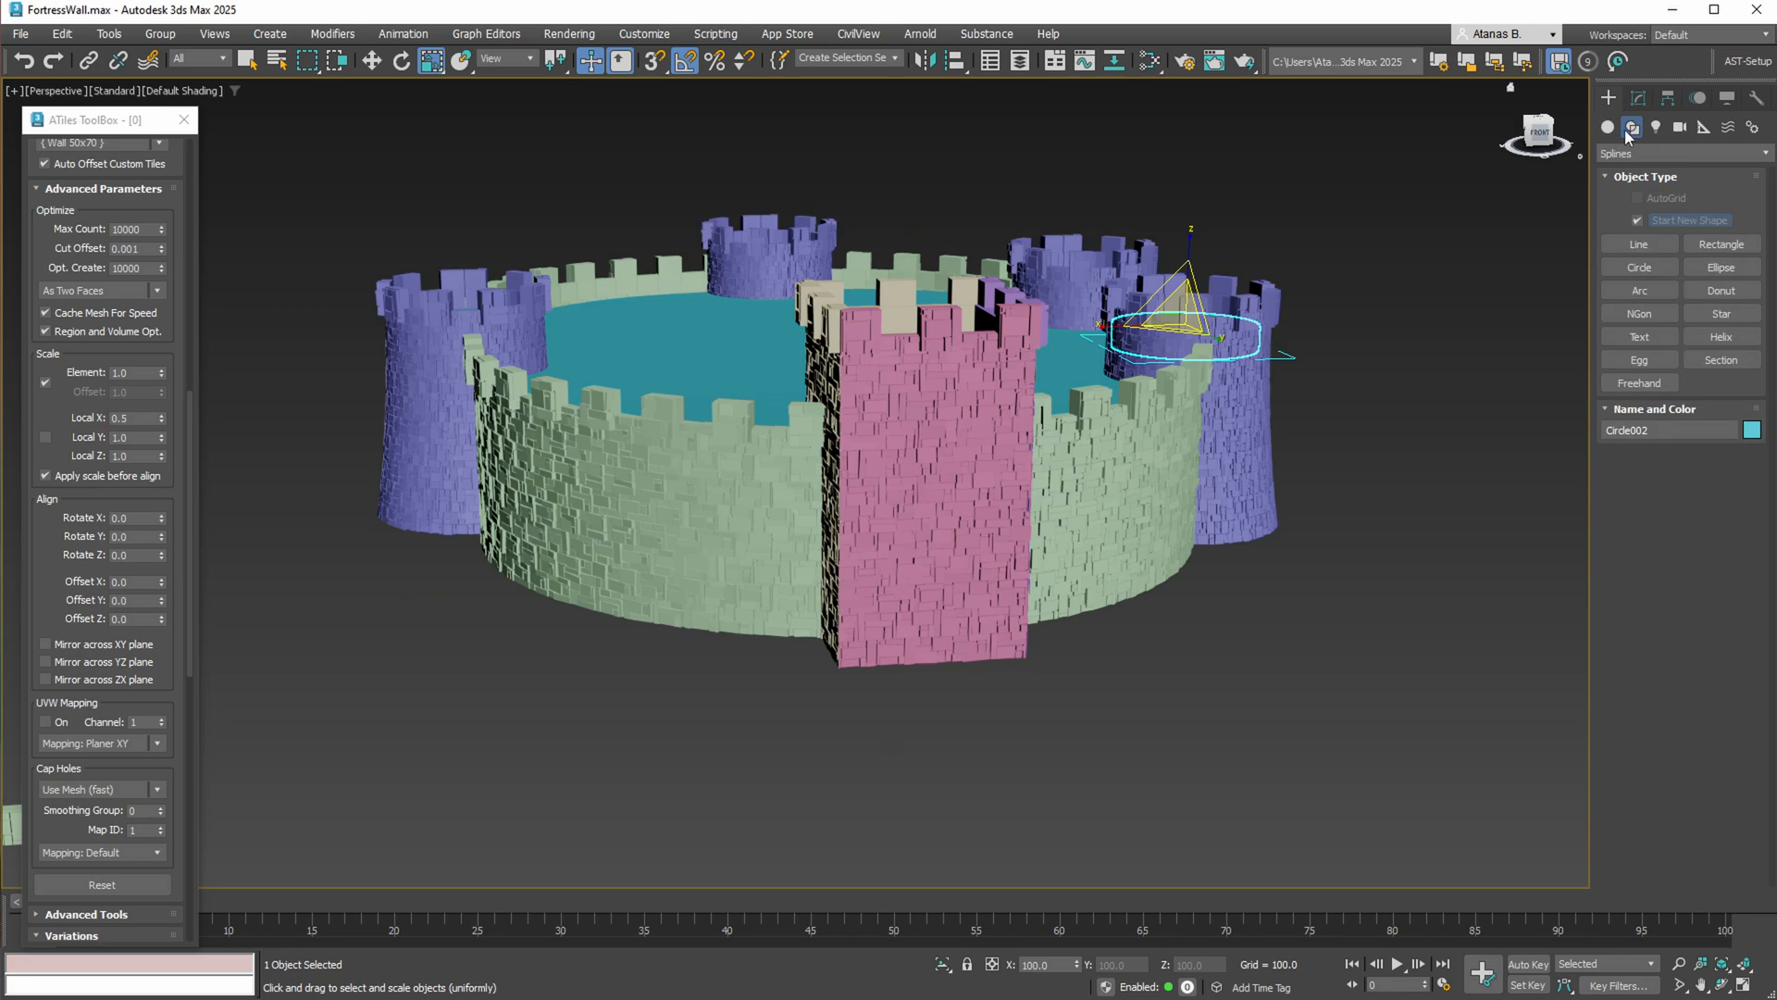
left_click(1719, 245)
scroll(954, 668, "up", 4)
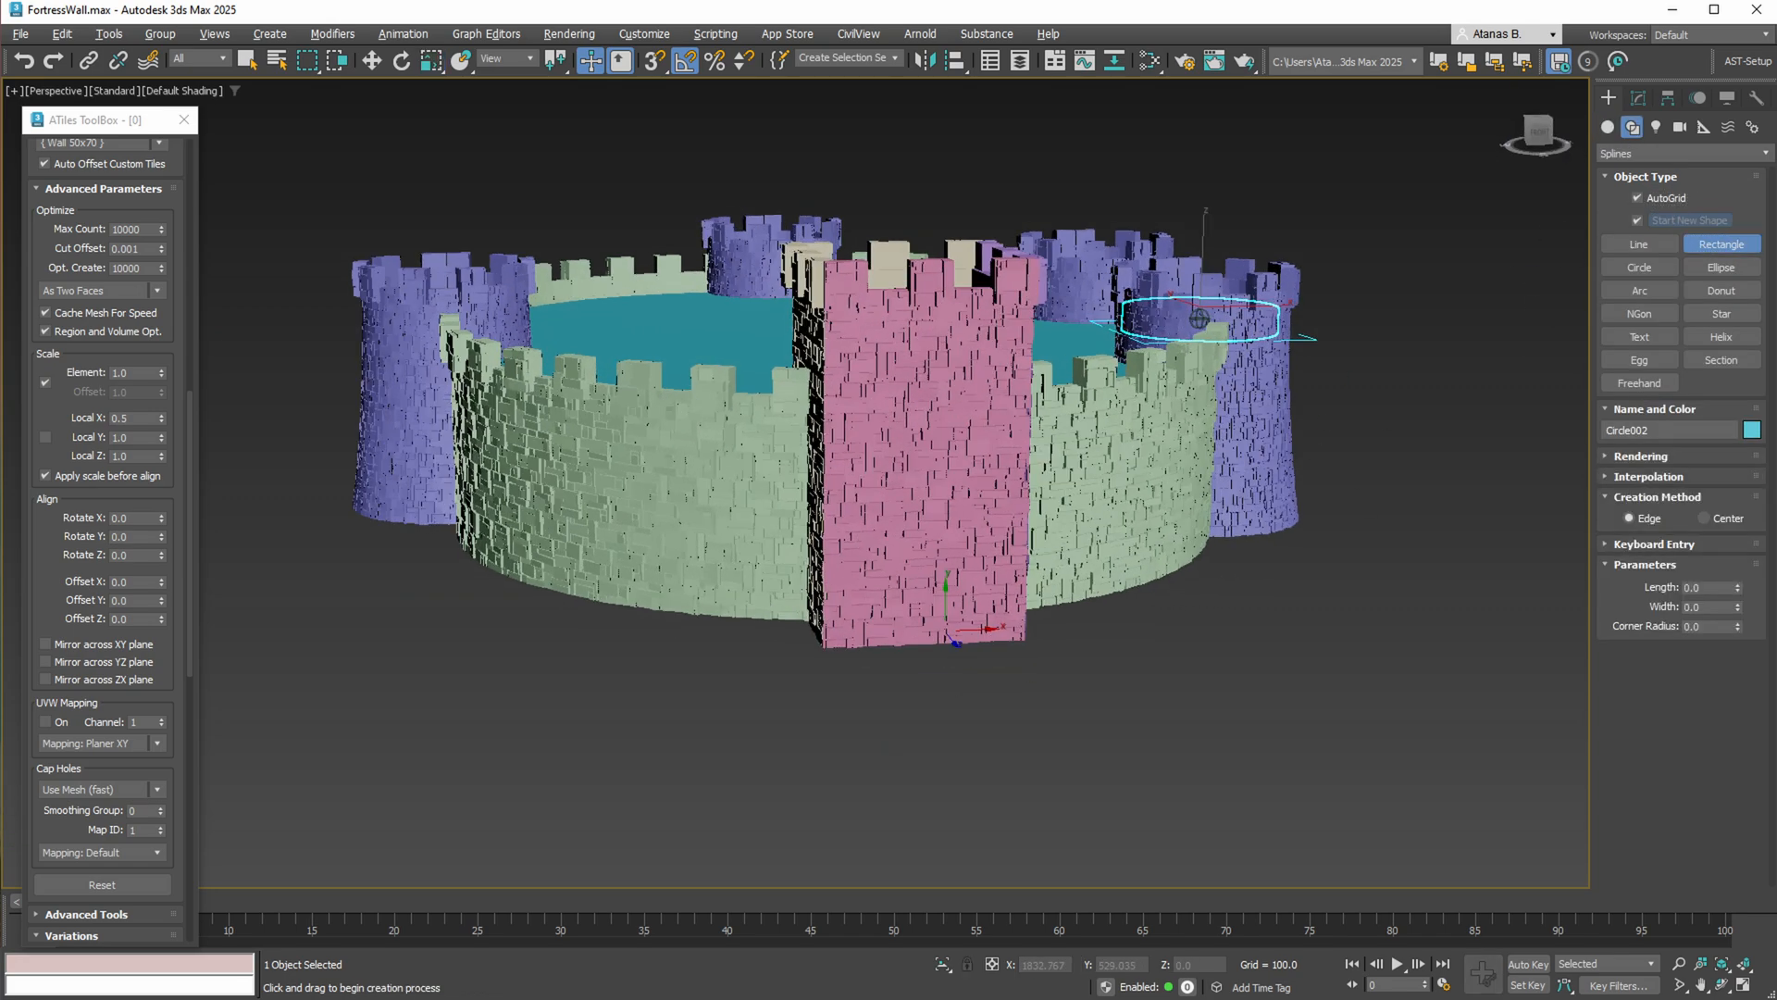
left_click_drag(854, 446, 1000, 725)
Position the rectangle for the gate by shifting it sideways, turning it parallel to the tower's front wall and moving it slightly outward
middle_click_drag(1000, 726, 960, 678, "alt")
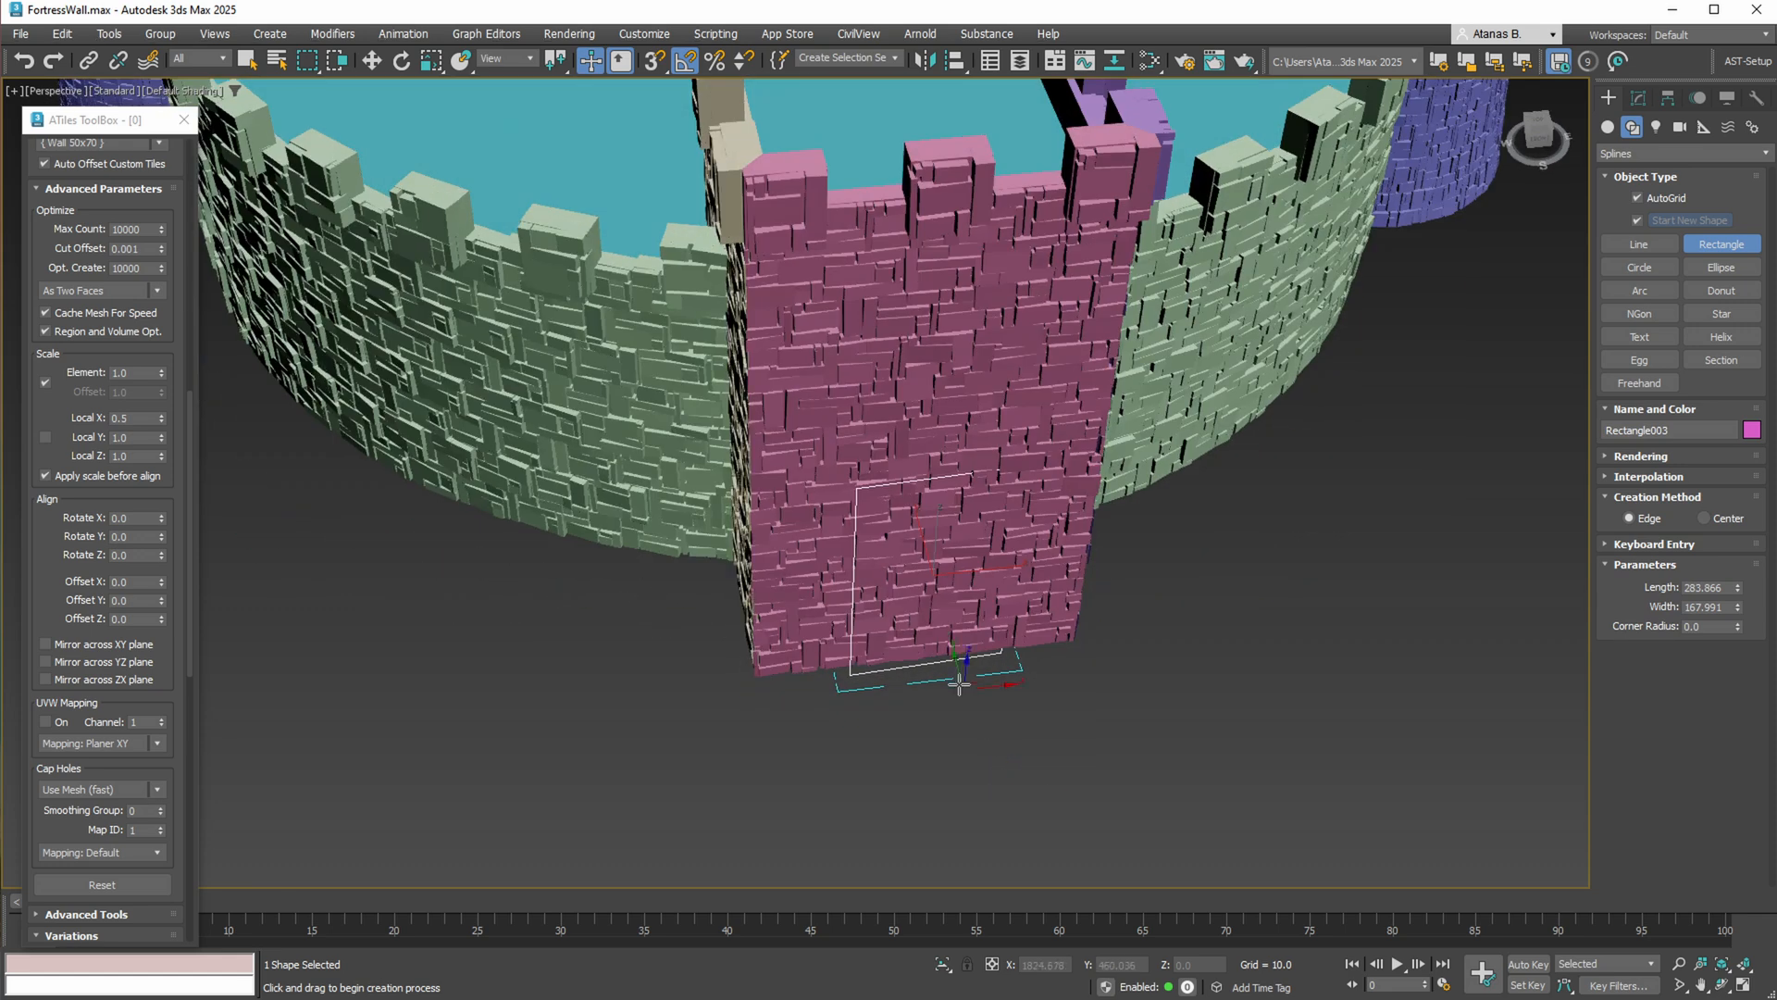
key("r")
key("w")
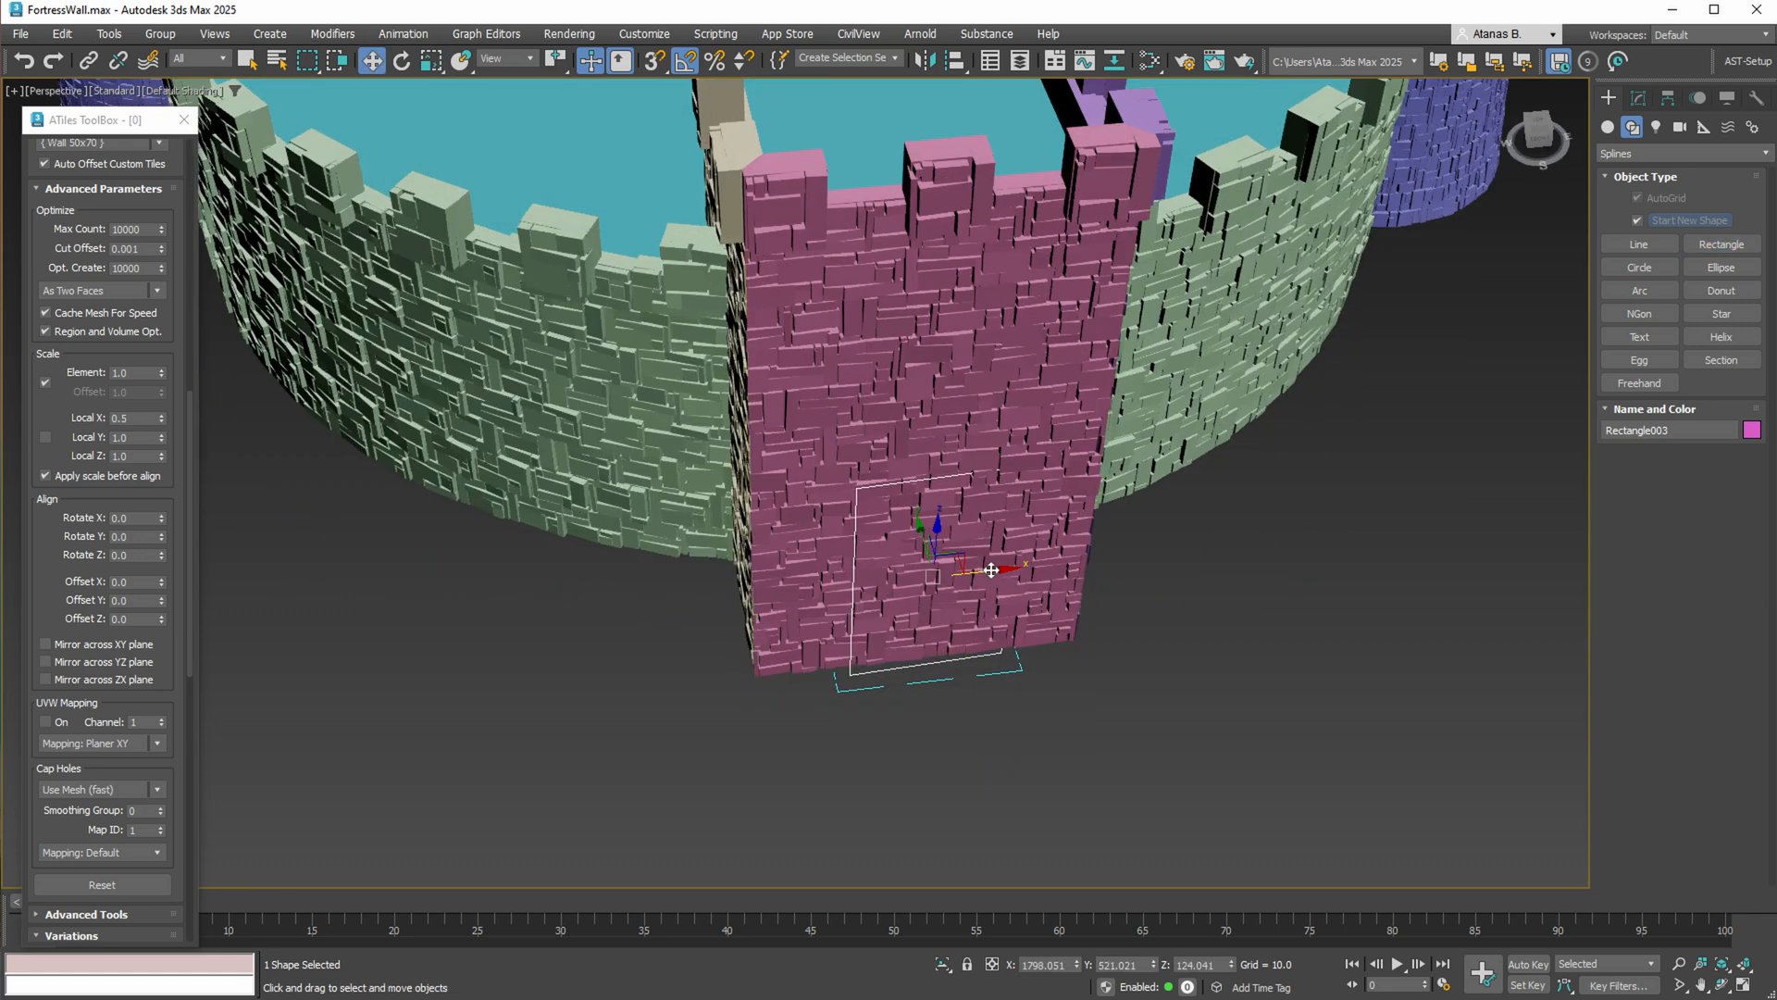
key("e")
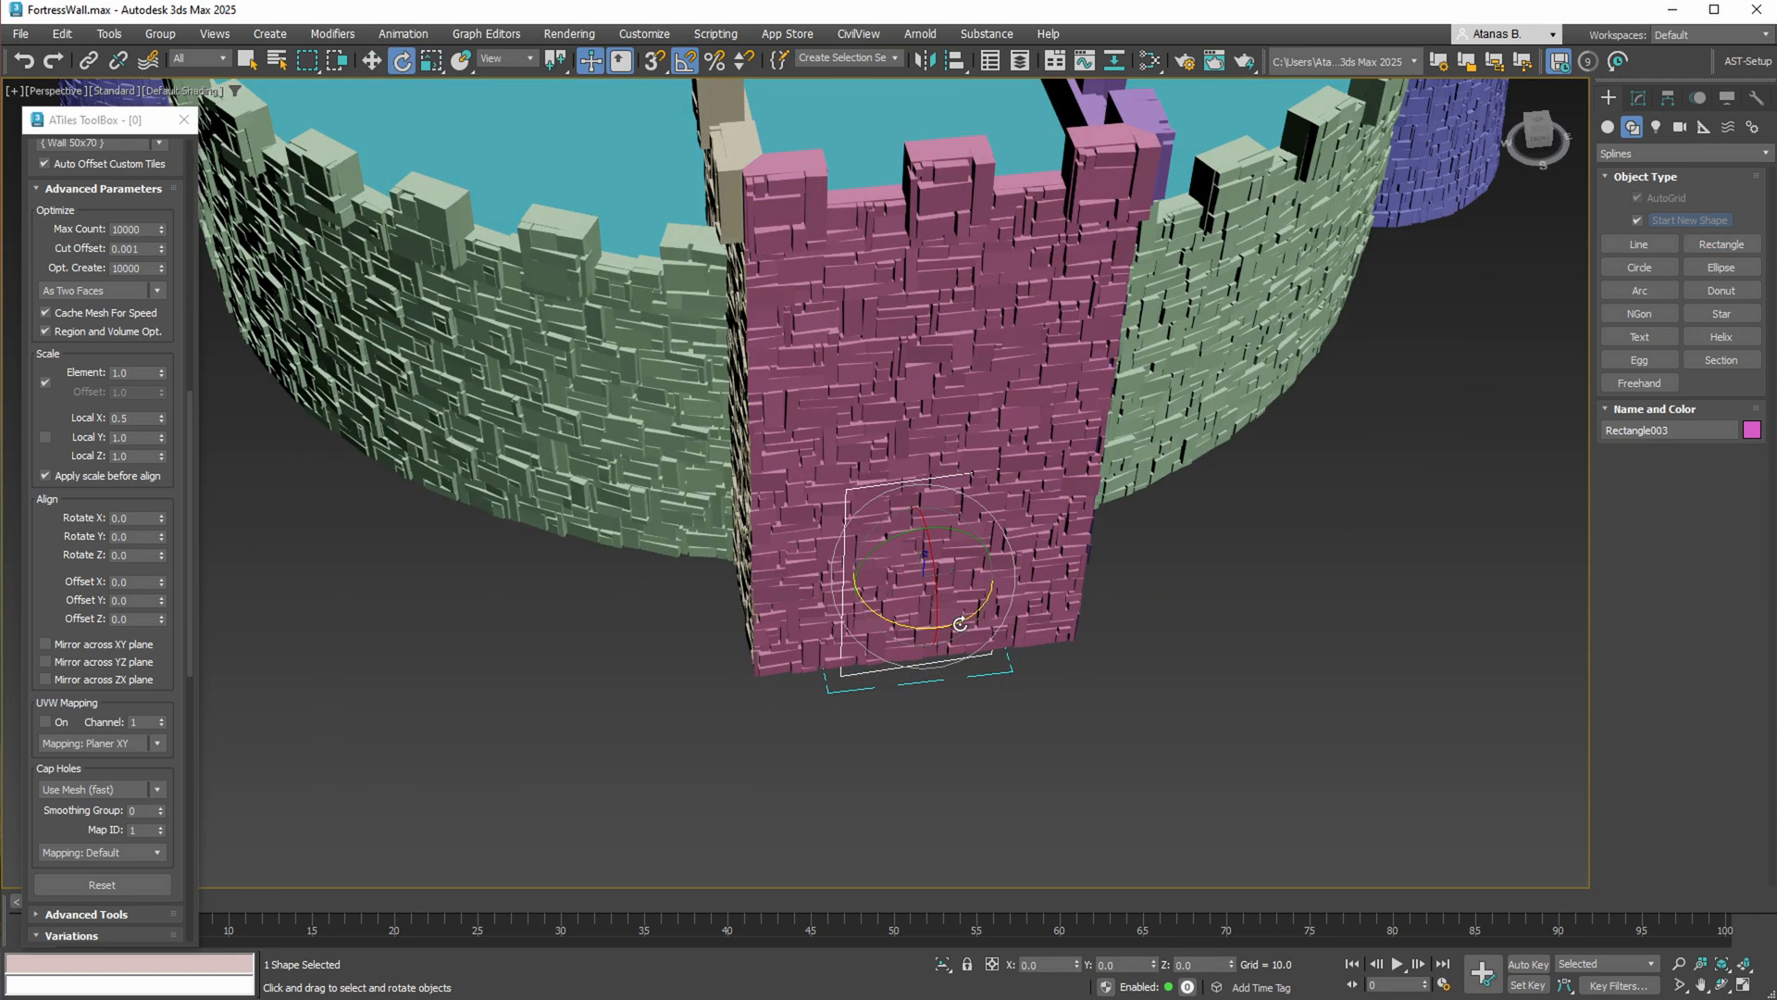
left_click_drag(956, 624, 953, 627)
right_click(957, 644)
left_click(927, 727)
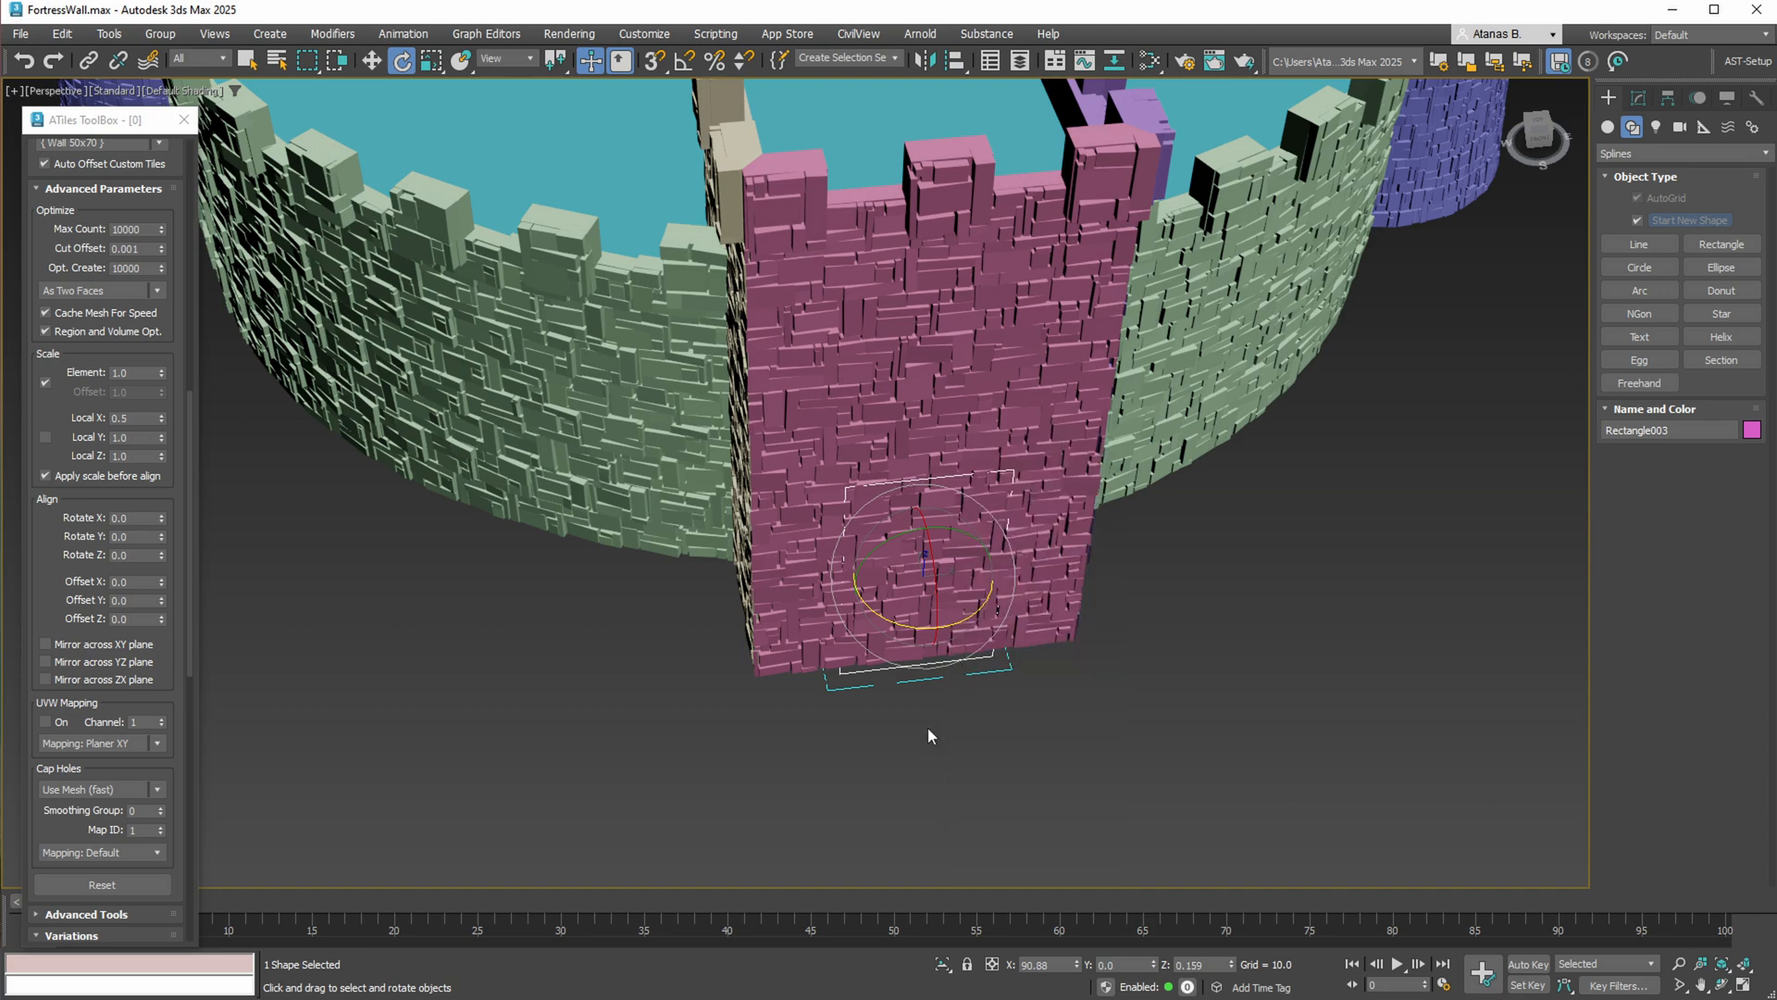
middle_click_drag(928, 728, 884, 520, "alt")
key("w")
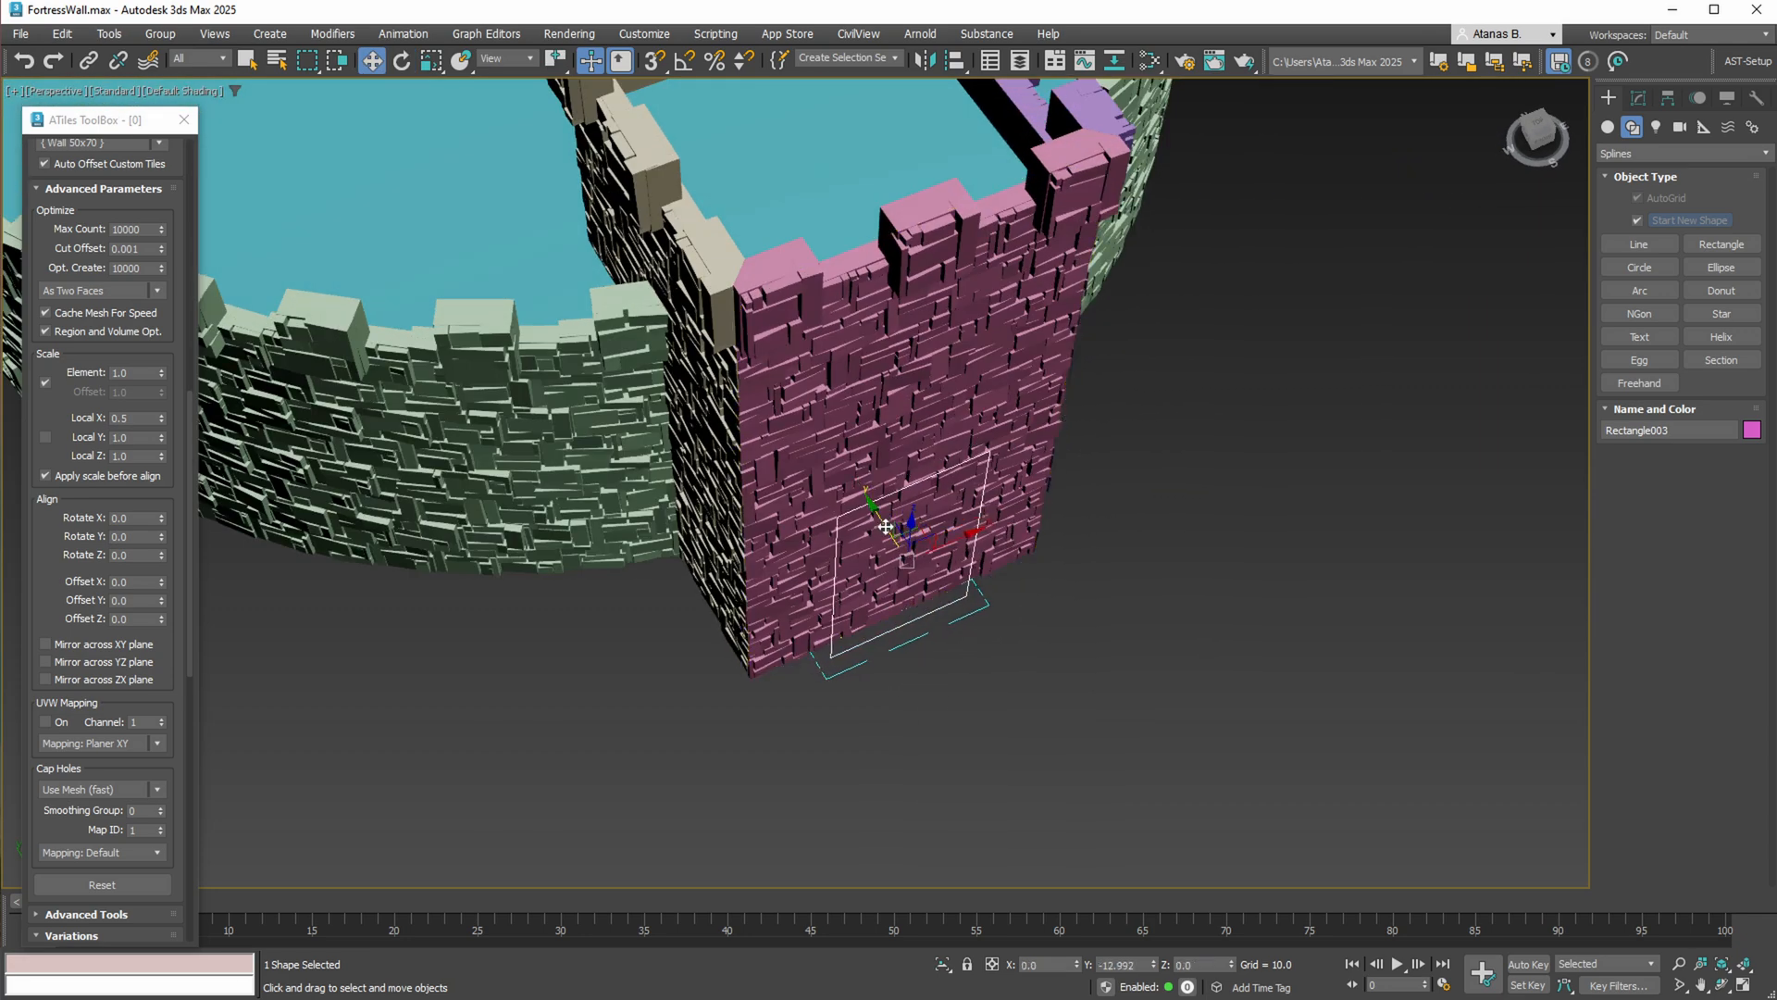
Convert the rectangle to an editable spline and divide its top segment with one vertex
right_click(1018, 618)
mouse_move(1139, 852)
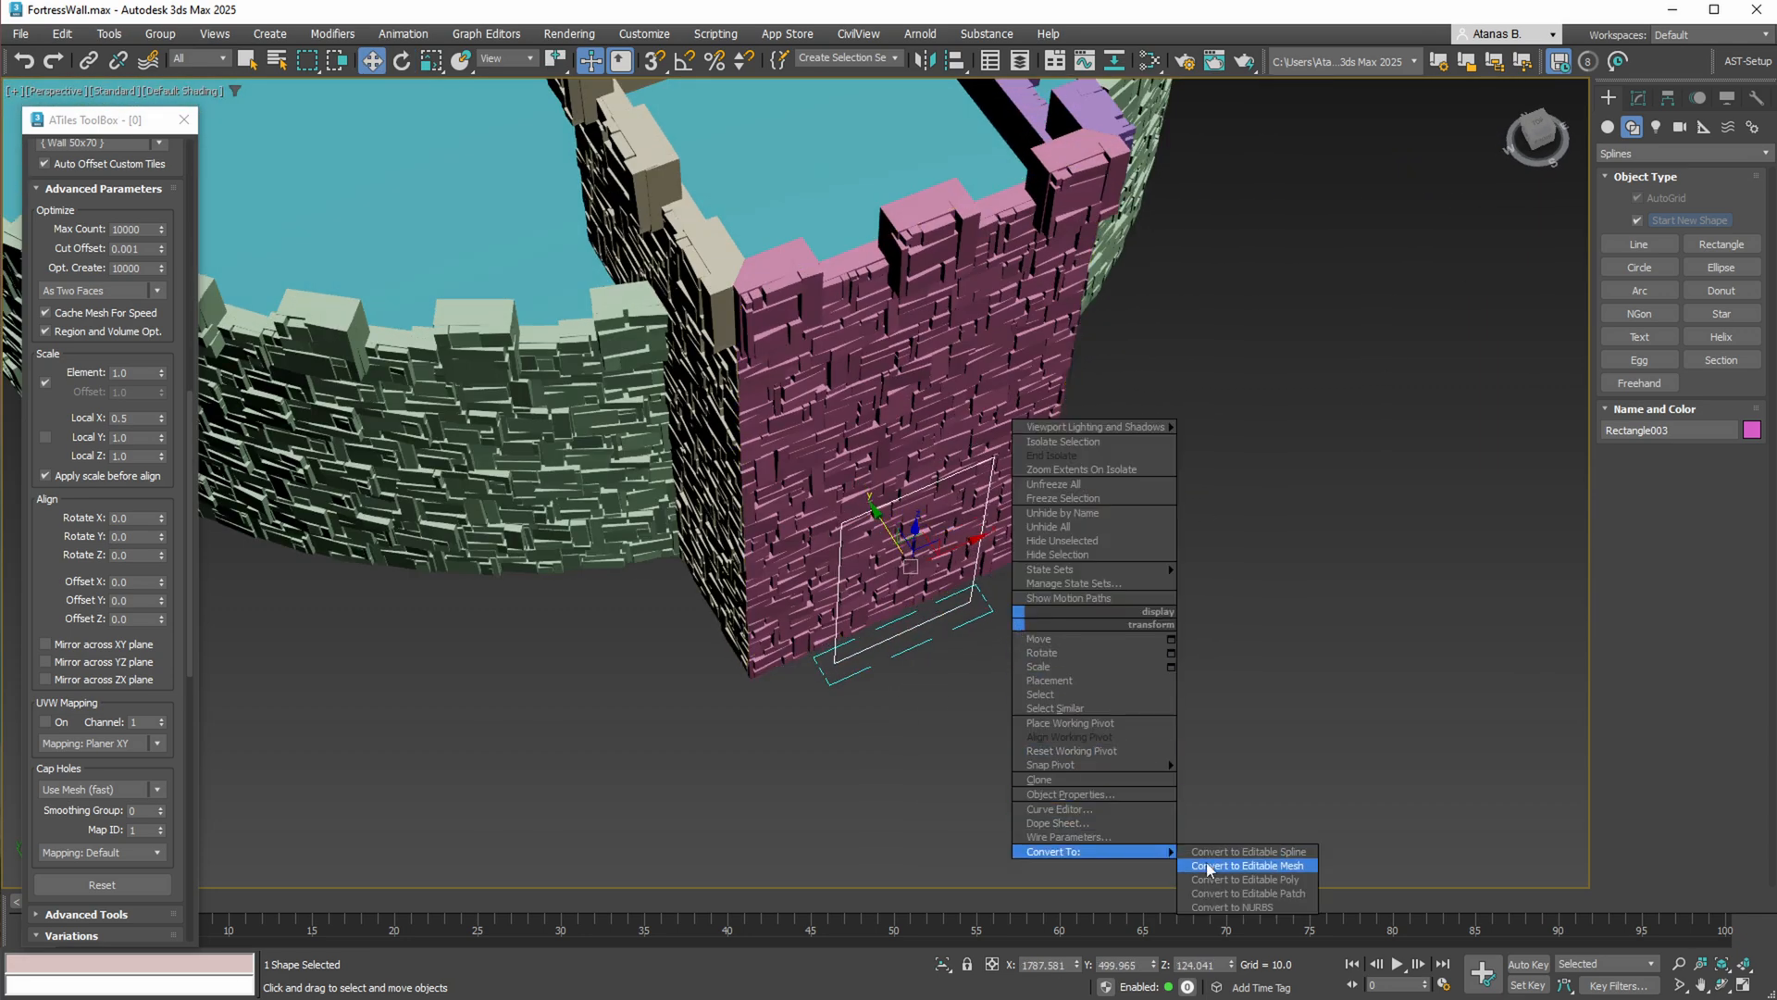
left_click(1209, 853)
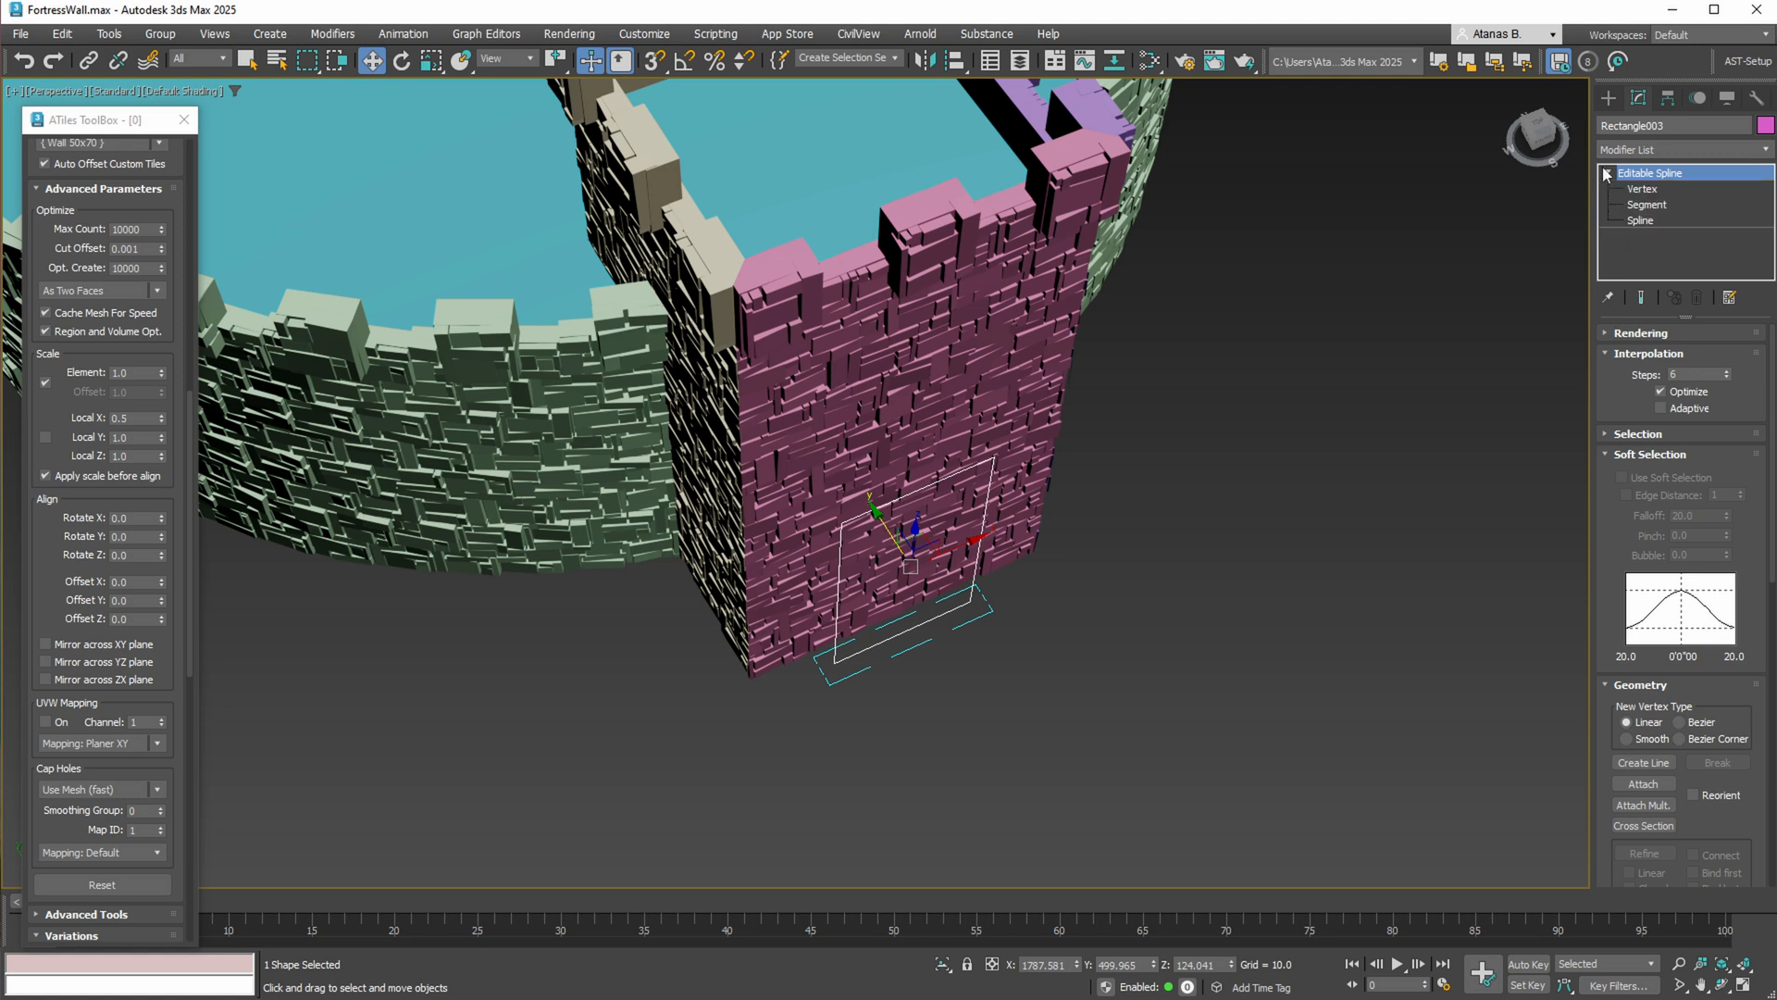
left_click(1644, 205)
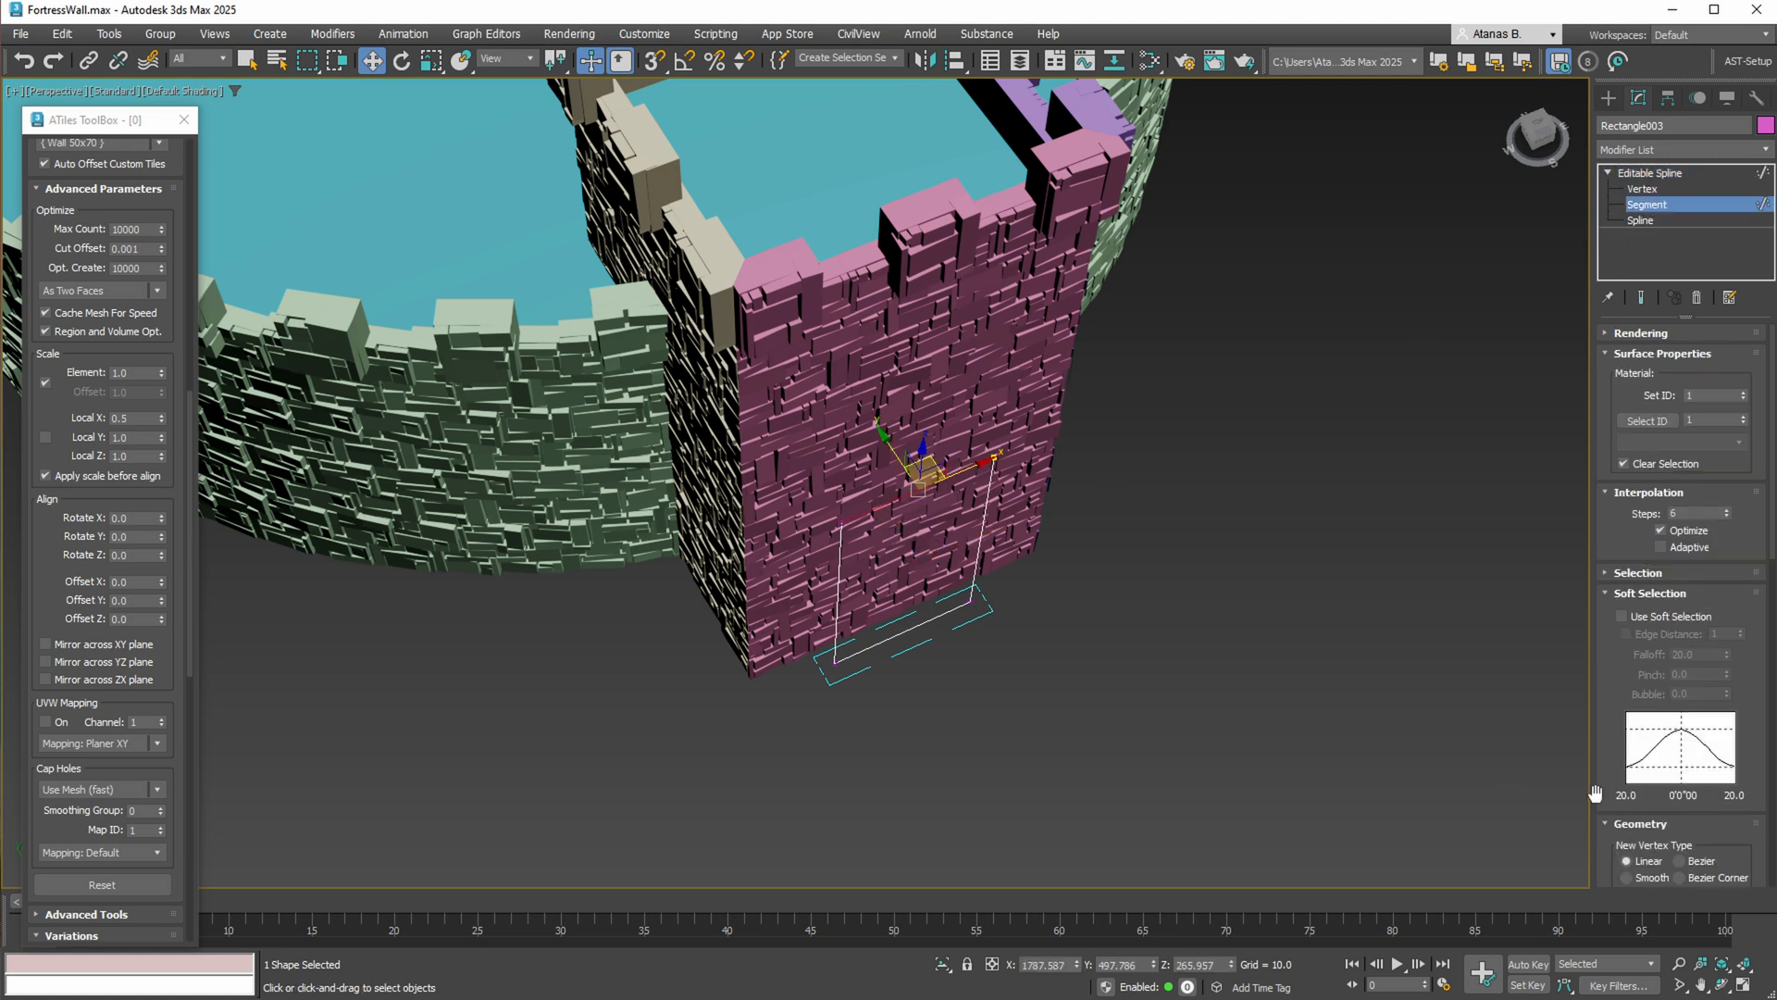
left_click_drag(1595, 793, 1574, 429)
Raise the new middle vertex of the top edge to a Z of about 400 and change it to a smooth vertex
middle_click_drag(1168, 663, 1020, 614, "alt")
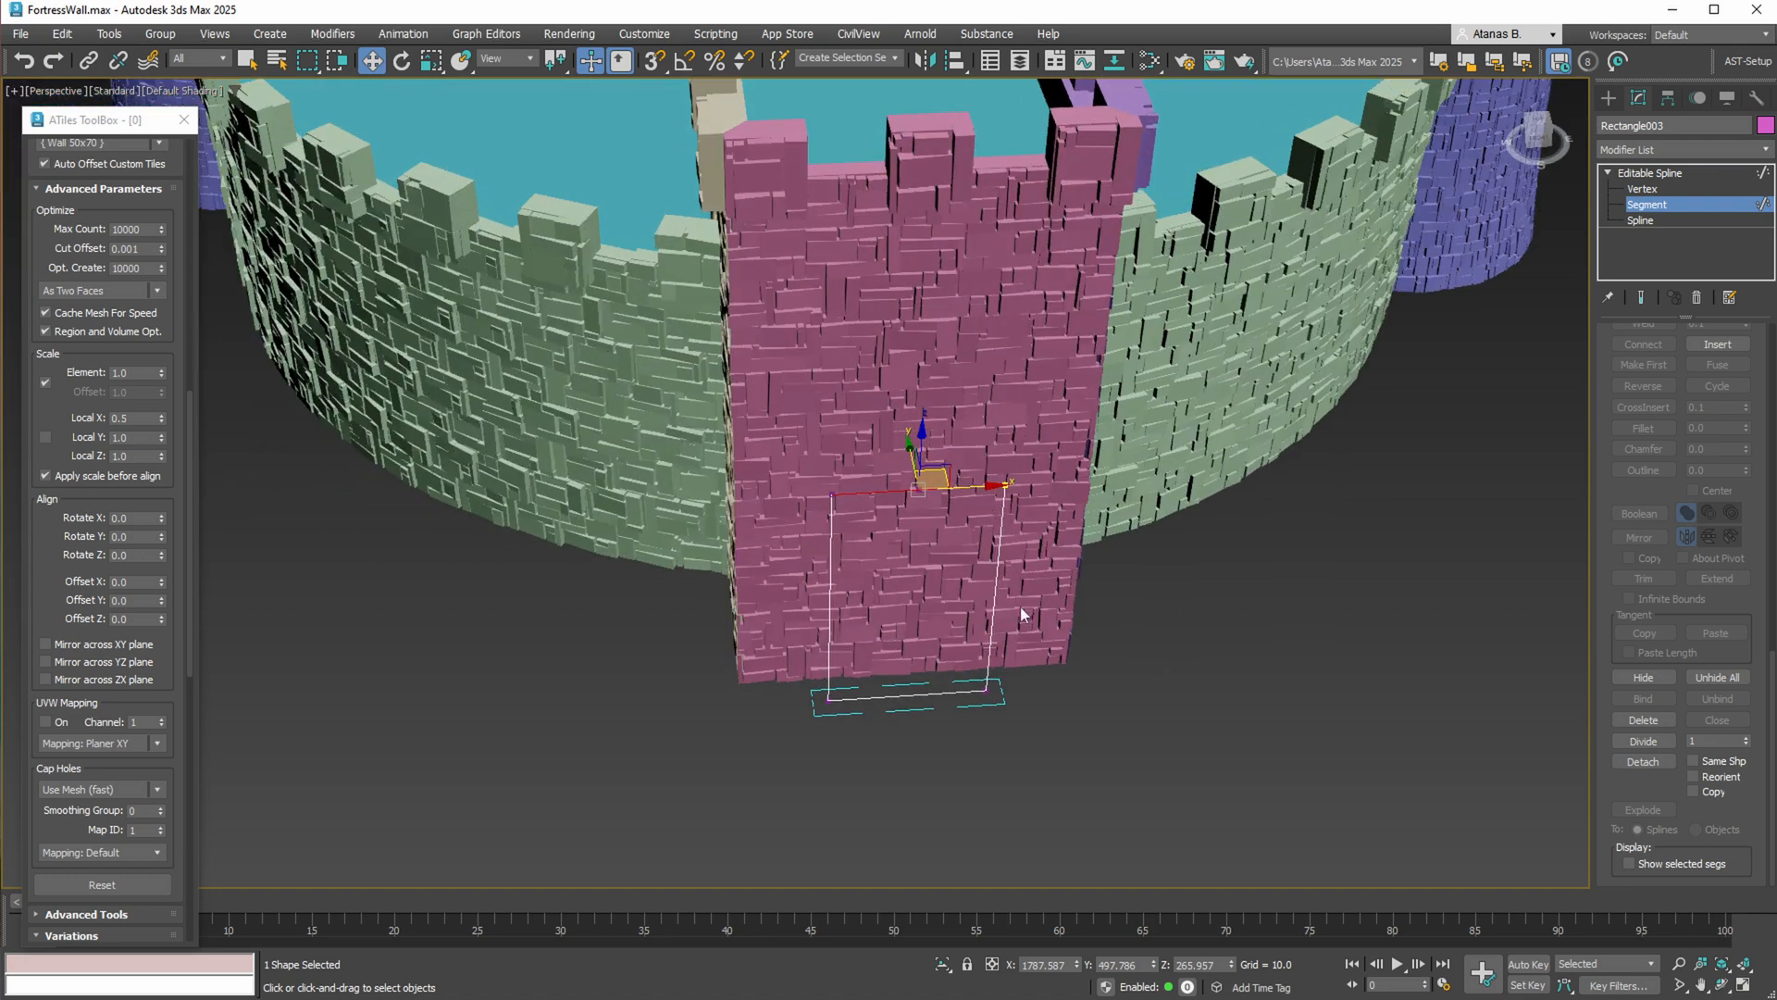
key("1")
middle_click_drag(876, 509, 868, 461, "alt")
scroll(868, 461, "up", 3)
left_click_drag(944, 460, 945, 340)
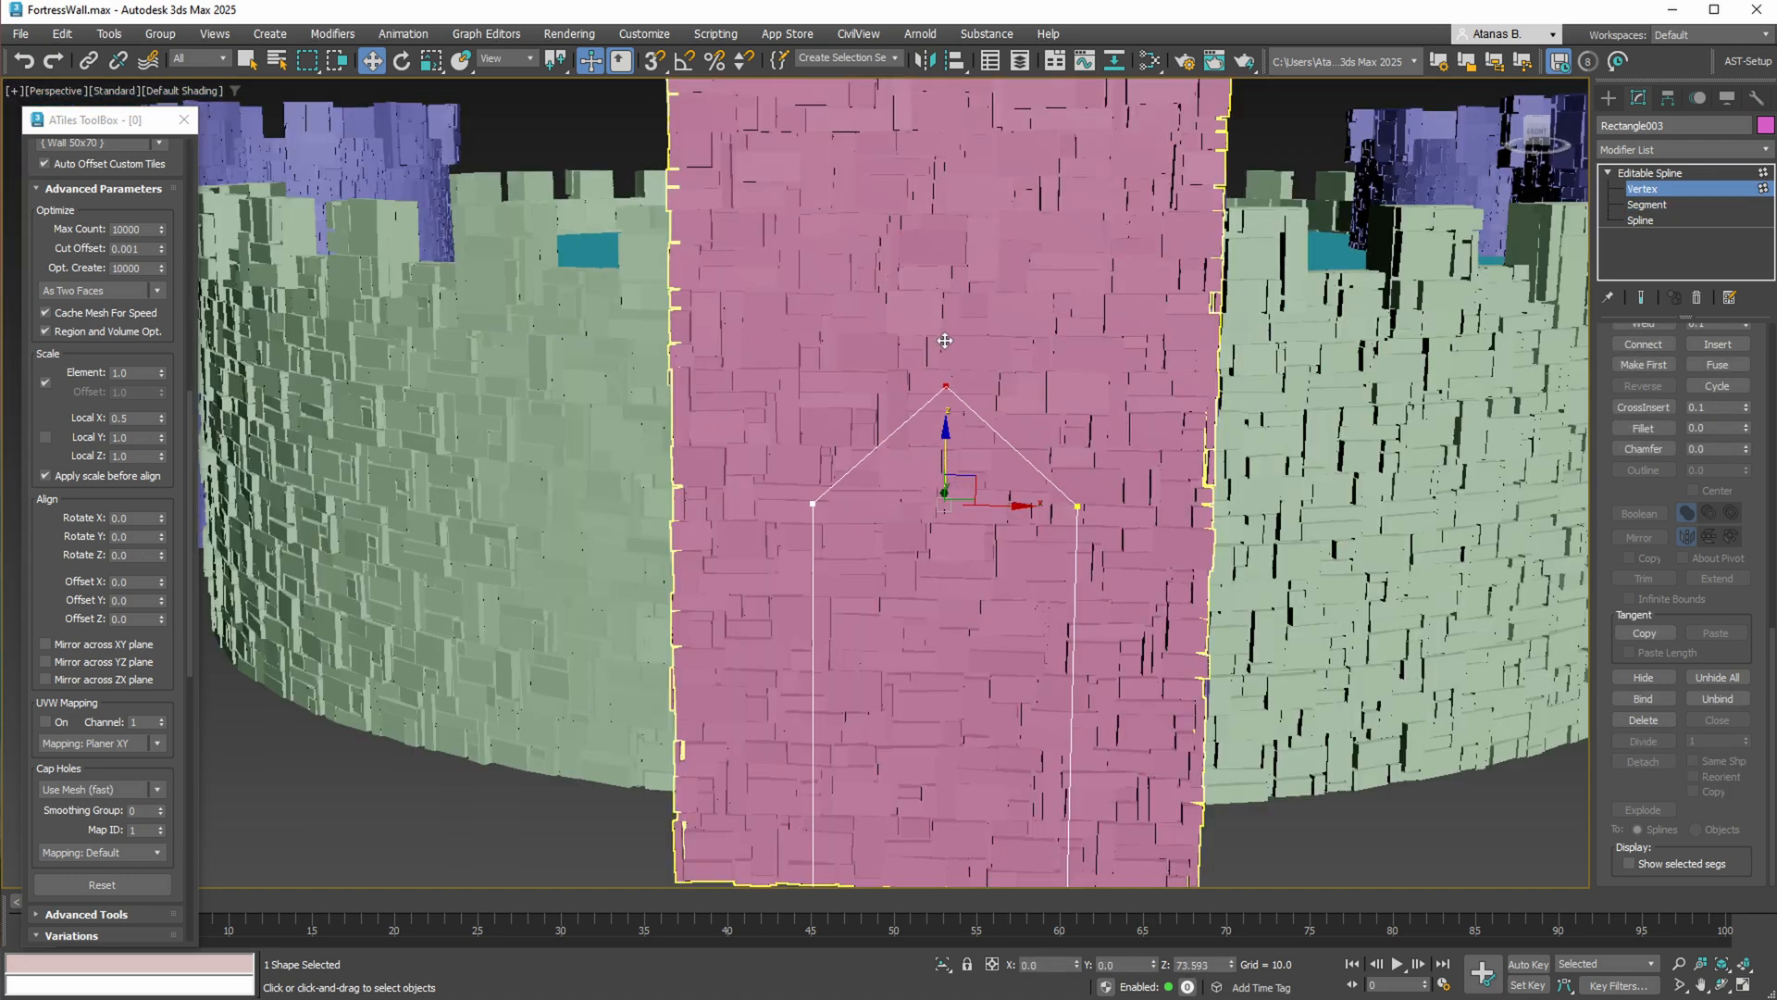
left_click_drag(936, 255, 936, 243)
right_click(934, 281)
left_click(889, 191)
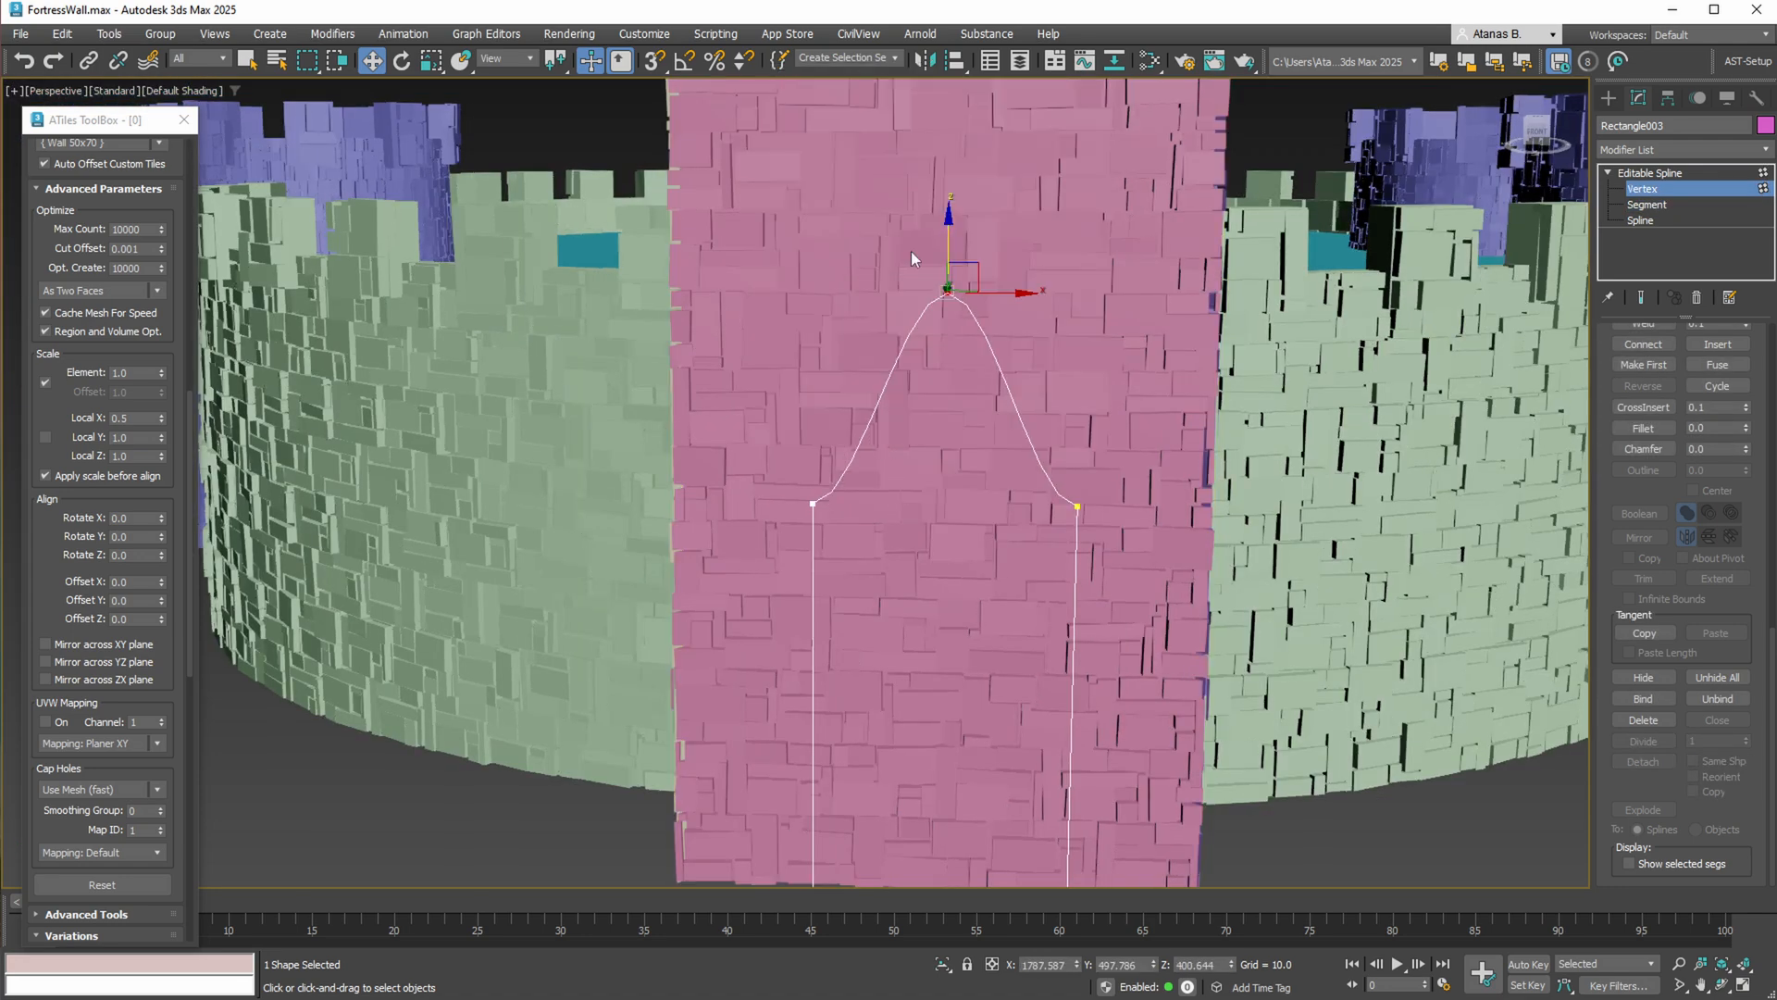
Lower the arch outline's two shoulder vertices, and lower its peak vertex to a Z of about 345
middle_click_drag(911, 252, 908, 339, "alt")
scroll(908, 339, "down", 3)
left_click(835, 469, "ctrl")
left_click(1006, 461, "ctrl")
middle_click_drag(1012, 500, 1018, 454, "alt")
left_click_drag(1011, 412, 1013, 457)
mouse_move(1013, 456)
middle_mouse_down("alt")
mouse_move(947, 490)
mouse_move(1009, 465)
middle_mouse_up("alt")
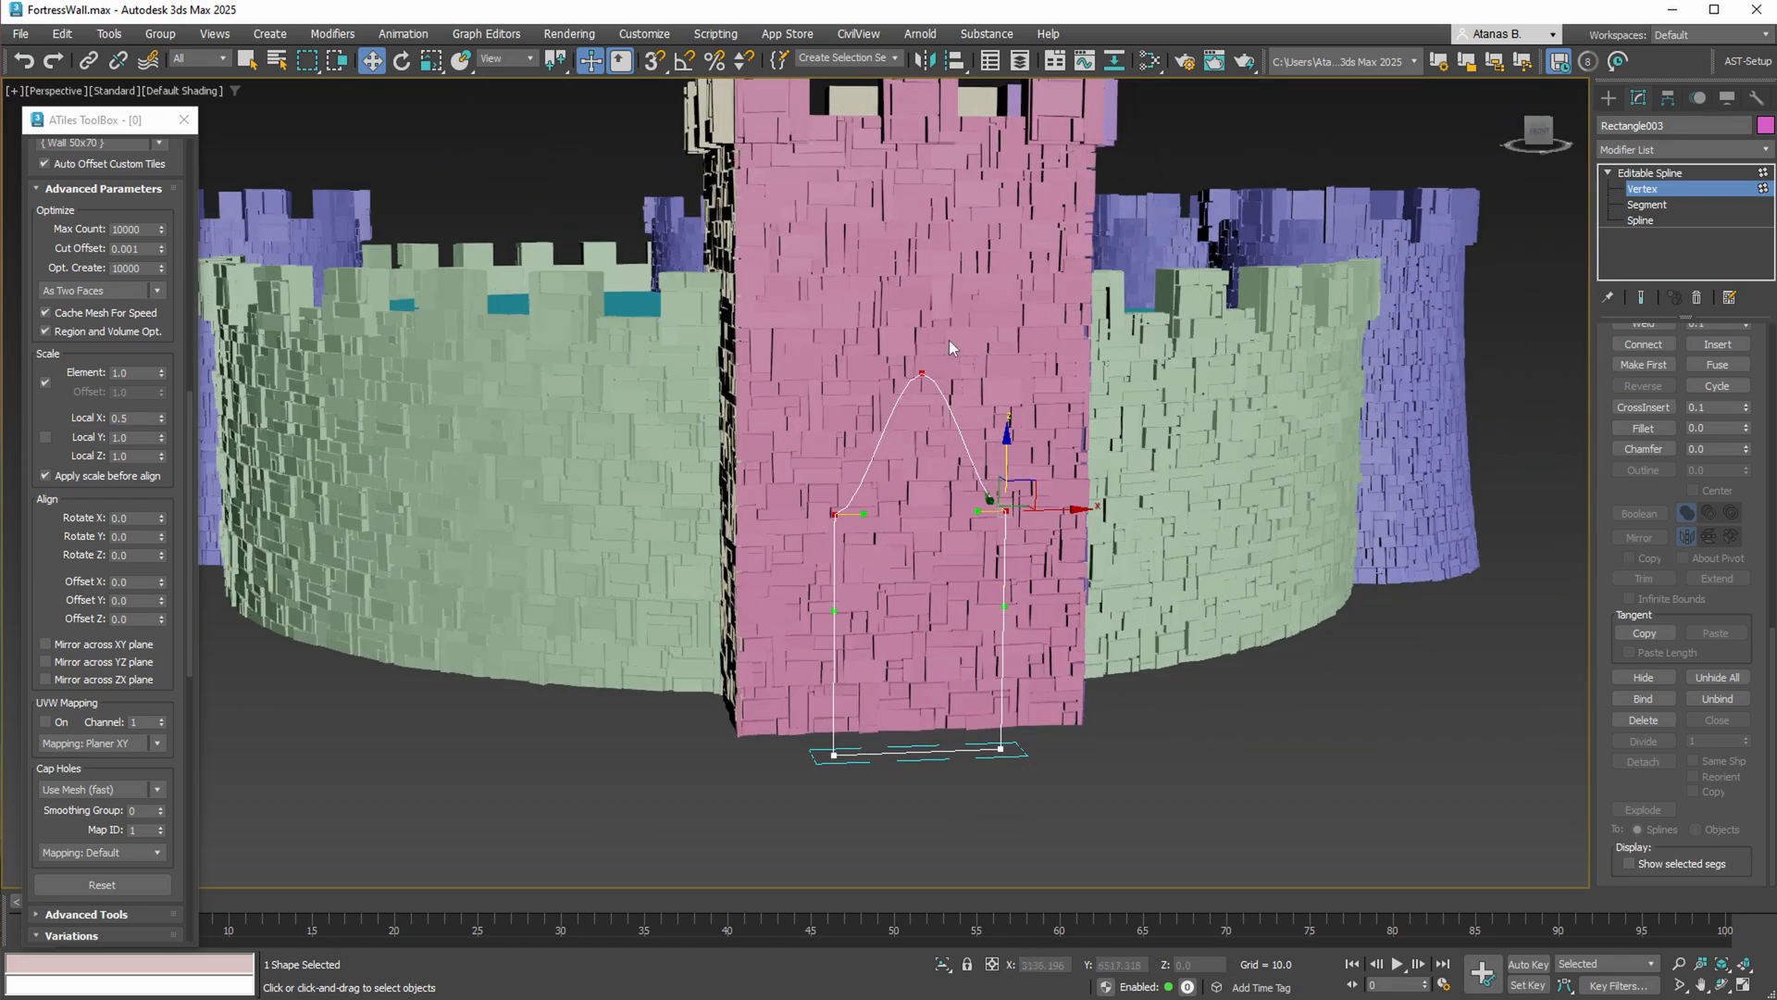
left_click(922, 375)
left_click_drag(922, 320, 923, 337)
Raise the arch outline's two bottom vertices by about 4.5 and leave vertex editing
middle_click_drag(948, 449, 1022, 419, "alt")
scroll(1037, 748, "up", 3)
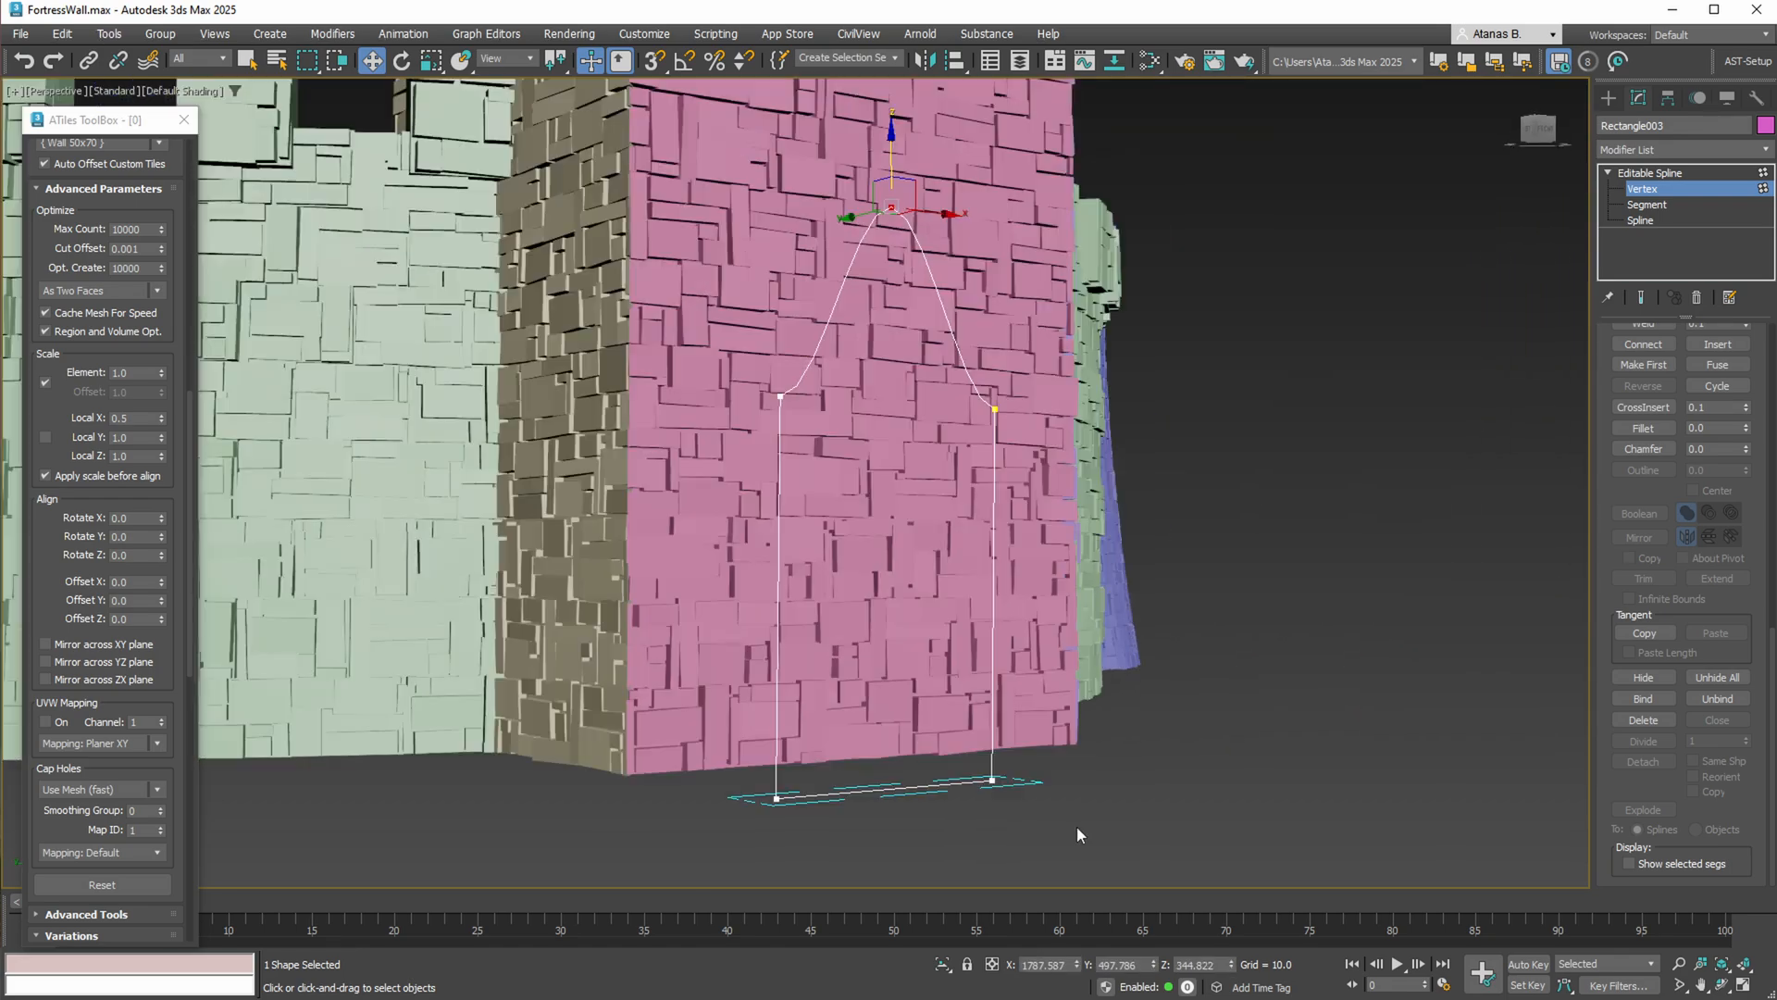
left_click_drag(782, 746, 783, 741)
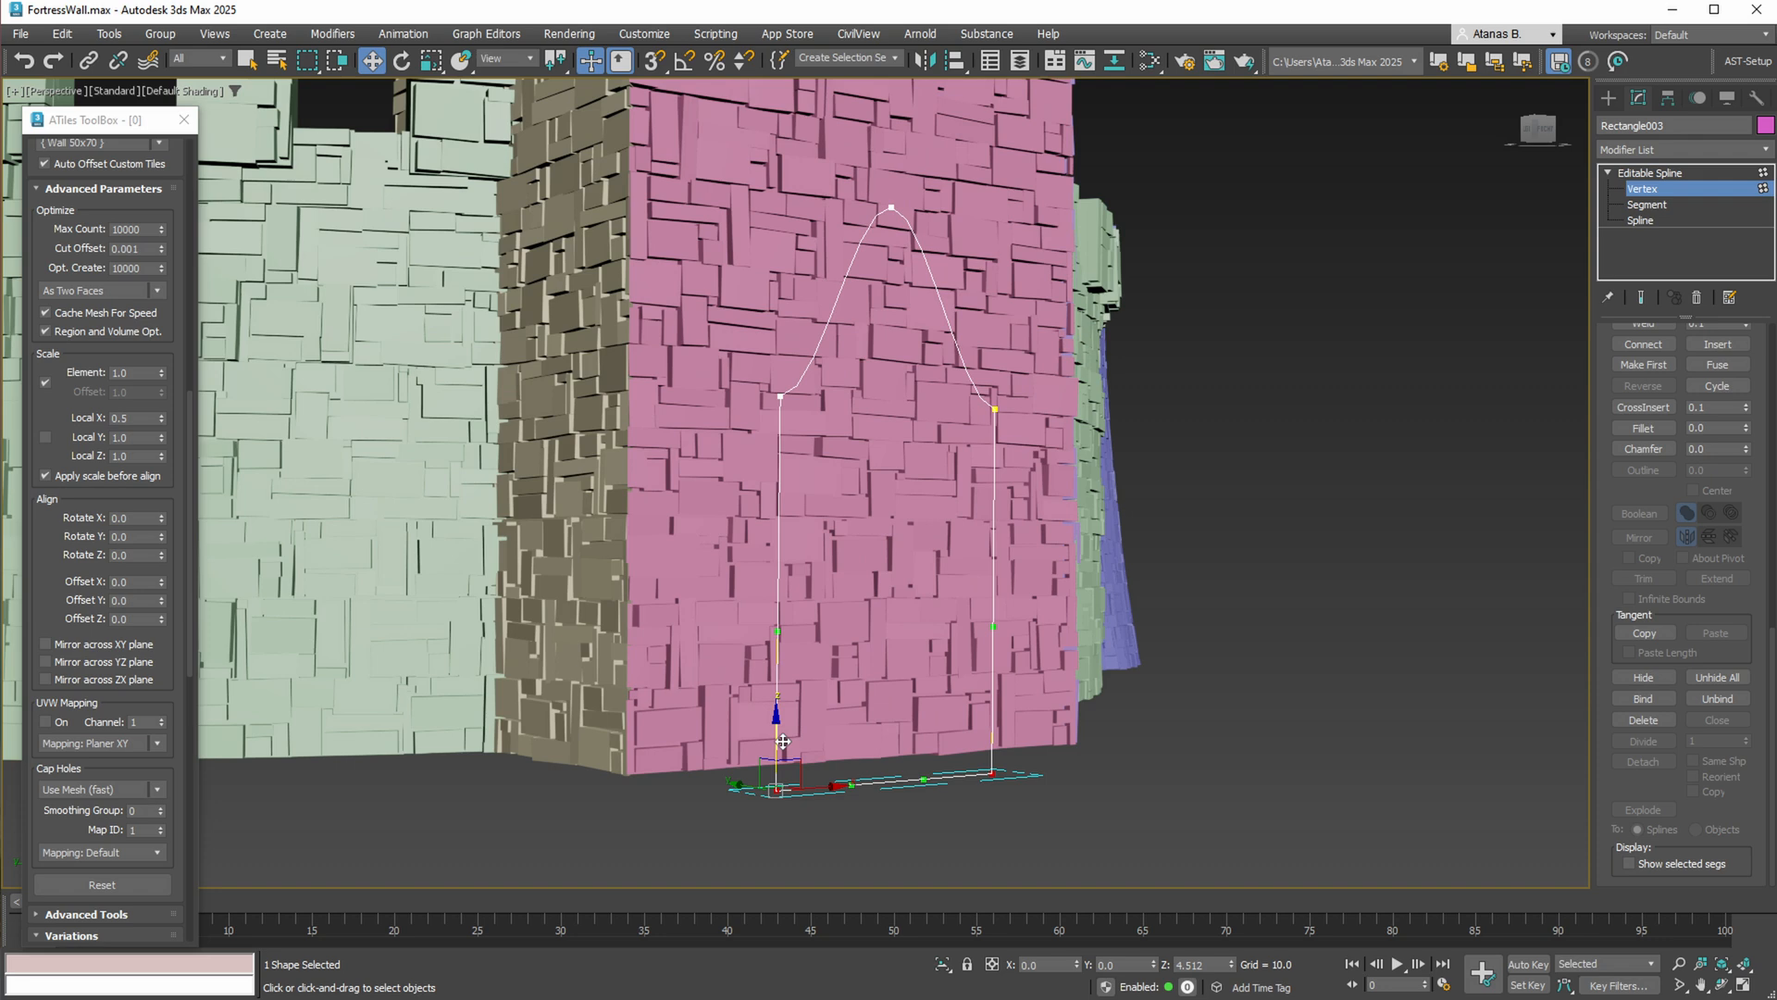
left_click(1655, 189)
Add an Extrude modifier to the arch outline with an amount of -100
left_click(1672, 149)
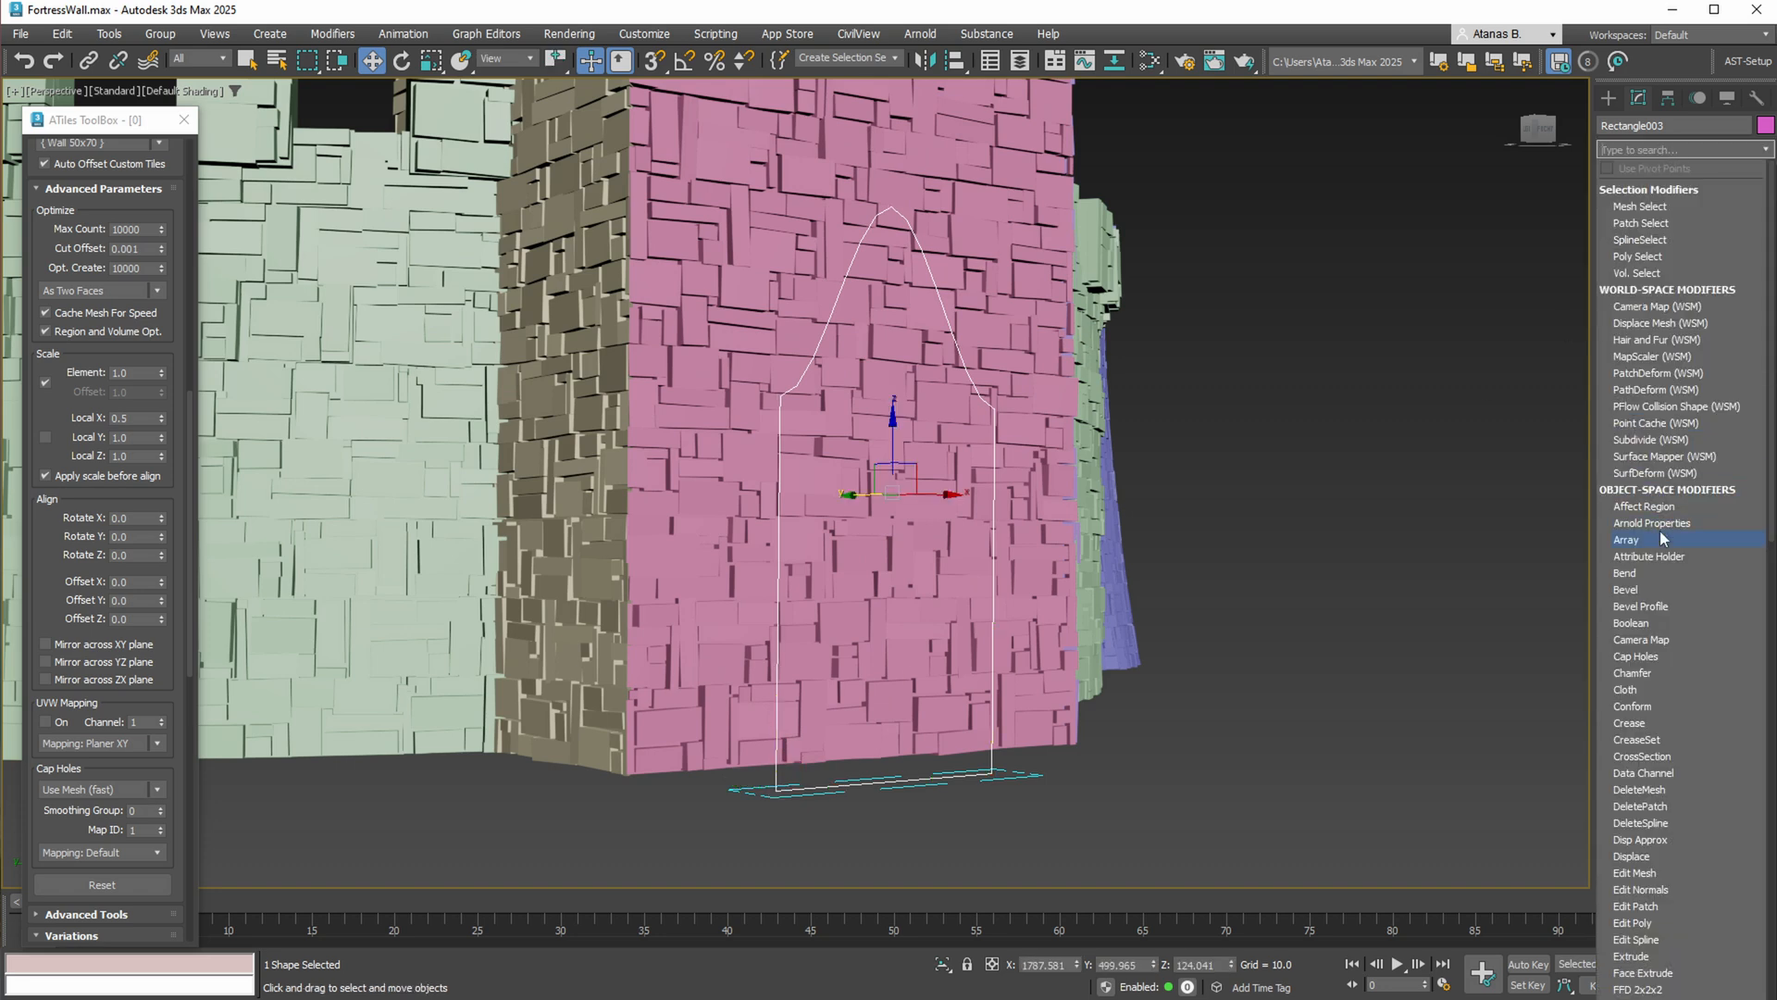
type("e")
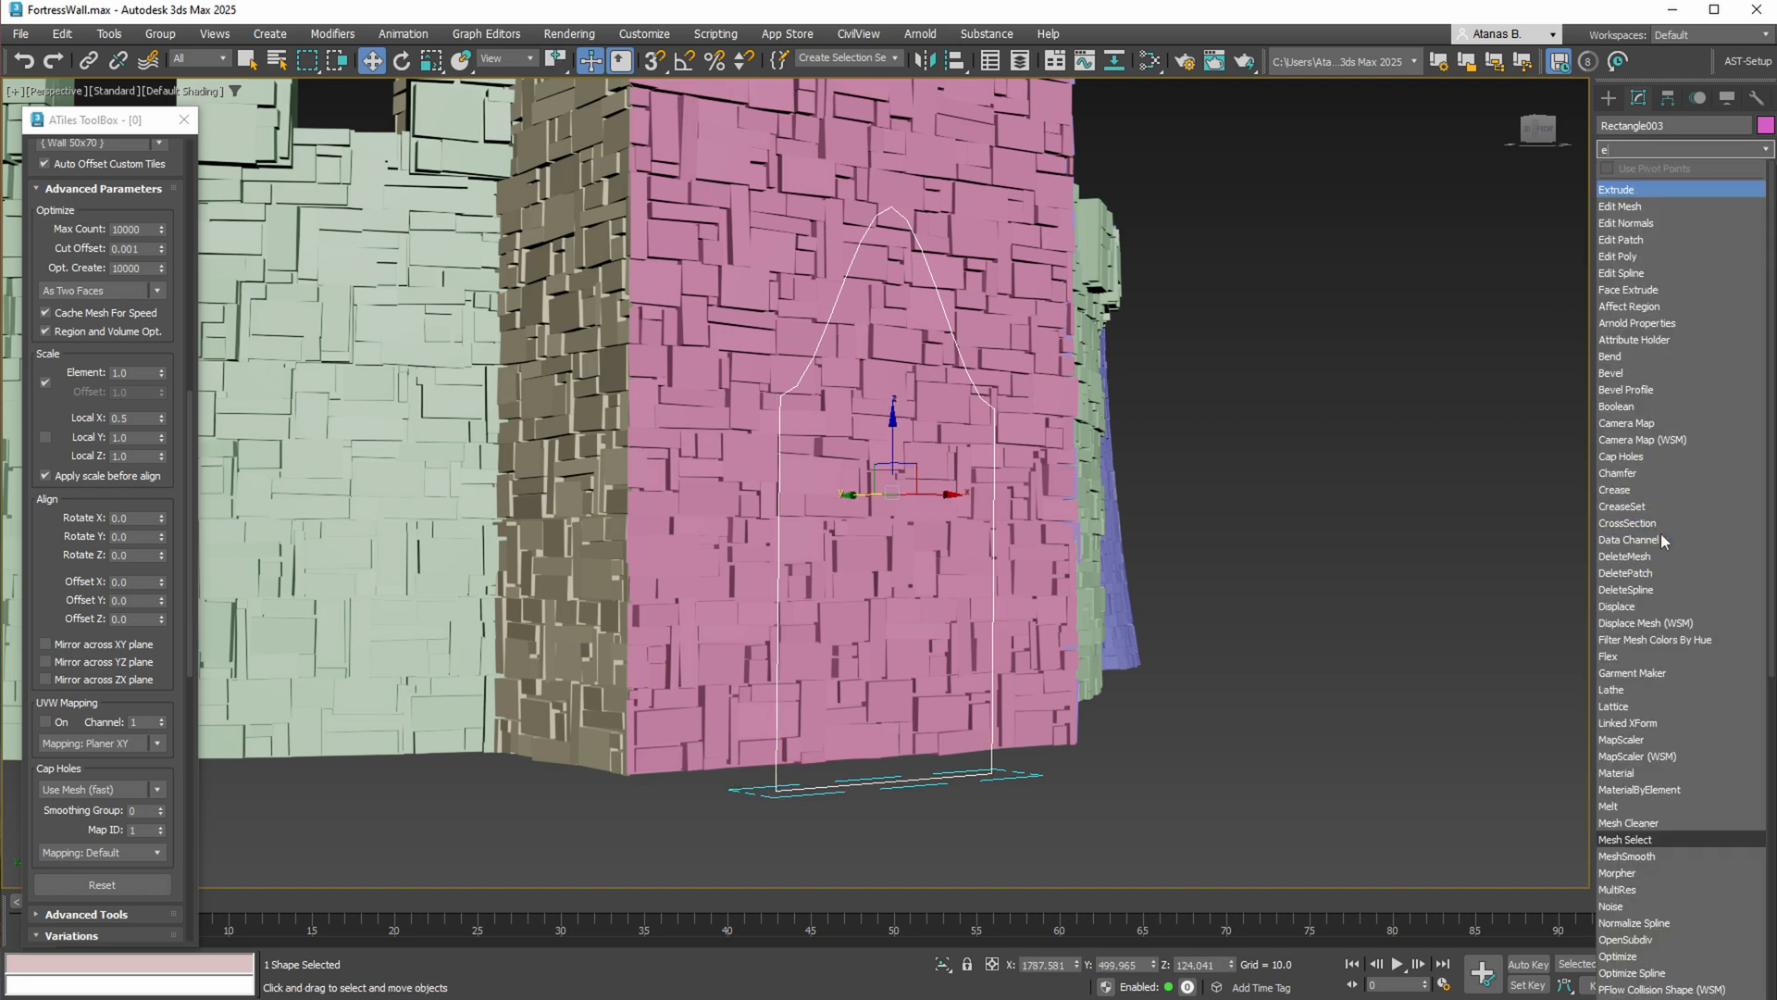
left_click(1635, 191)
middle_click_drag(1158, 400, 1152, 508, "alt")
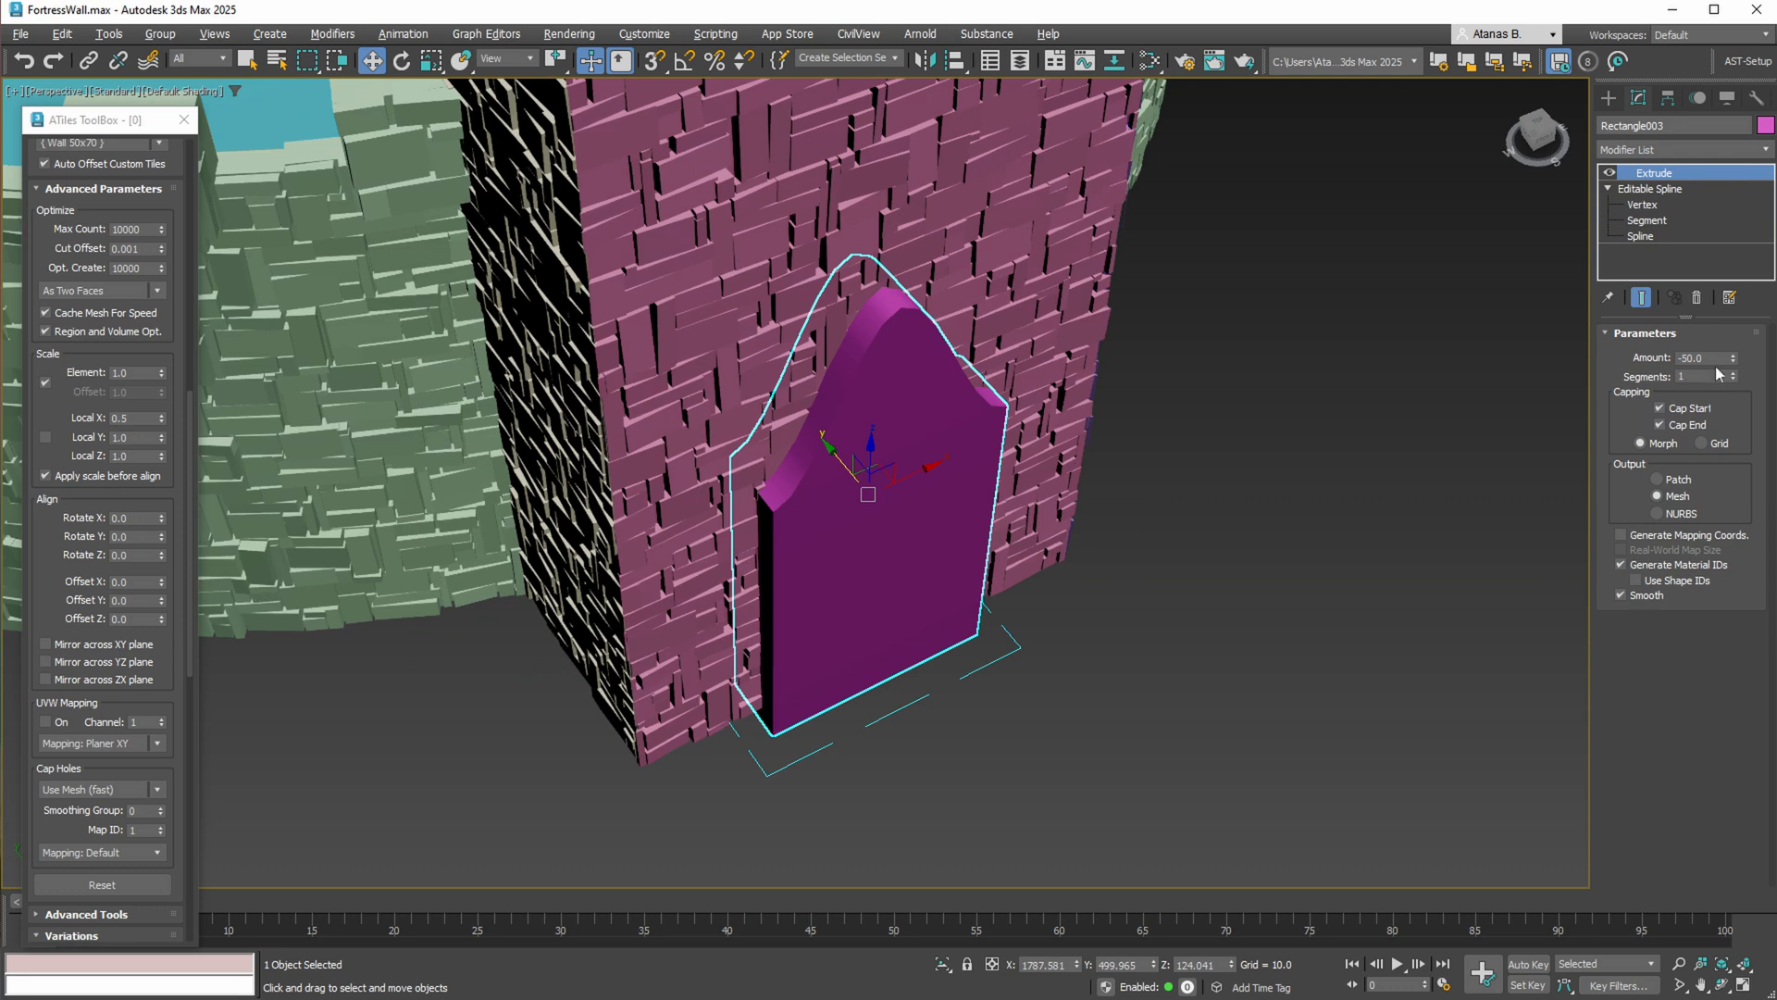
type("-100")
key("Return")
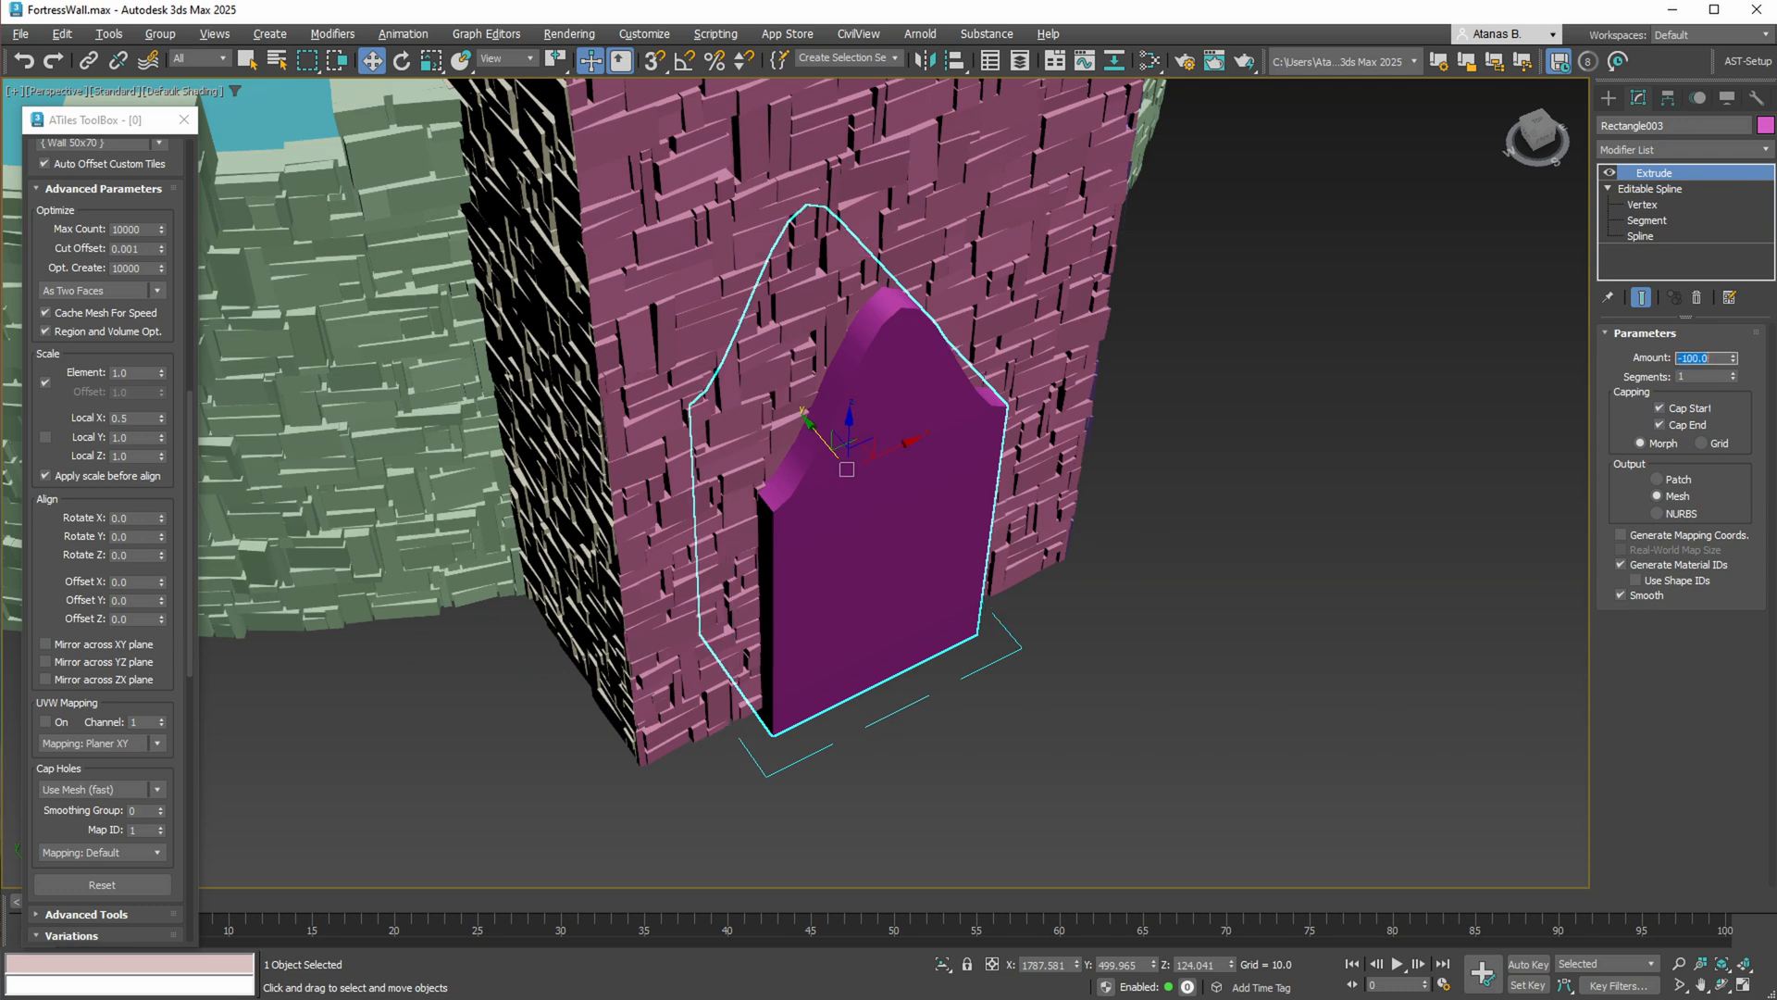
Clone the extruded arch as an independent copy about 73 units out in front of the tower along Y
middle_click_drag(1108, 422, 1078, 555)
scroll(1103, 436, "down", 3)
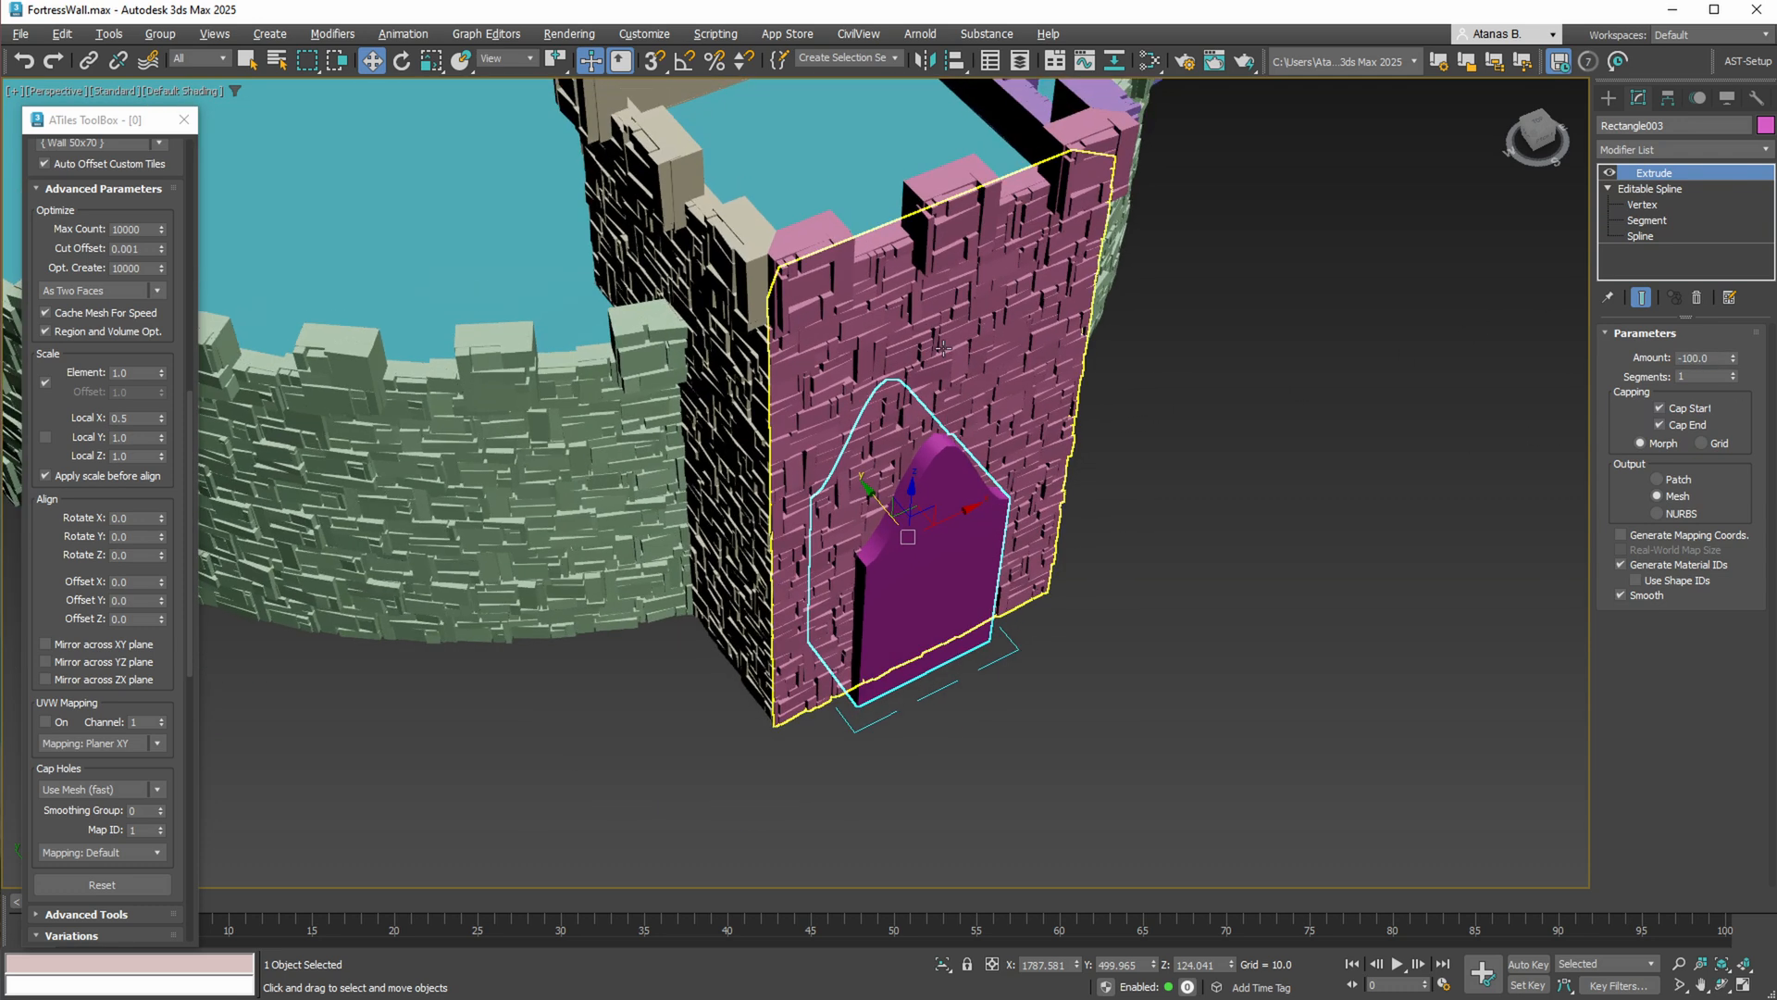
left_click(1168, 505)
scroll(1086, 503, "down", 2)
left_click(836, 571)
middle_click_drag(837, 571, 810, 461, "alt")
left_click_drag(810, 461, 839, 491, "shift")
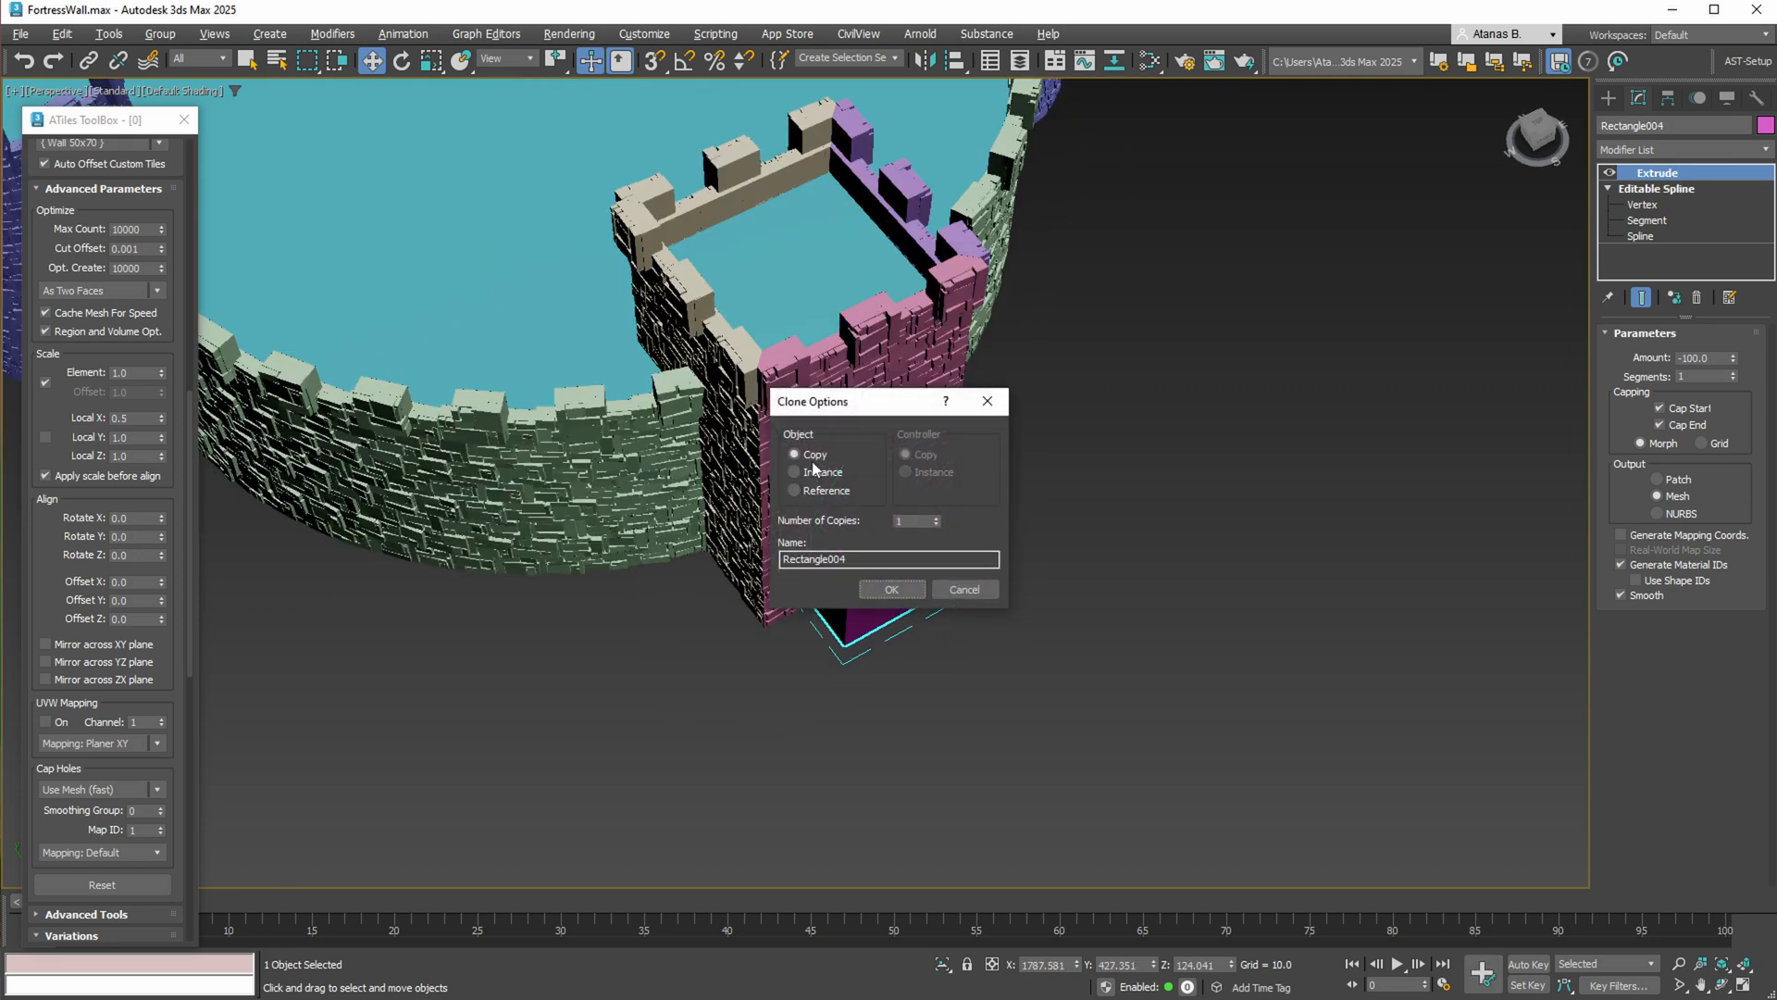
left_click(891, 592)
Select the square tower's front wall, widen the ATiles ToolBox to two columns and expand its Advanced Tools
middle_click_drag(1022, 579, 1099, 542)
left_click(948, 361)
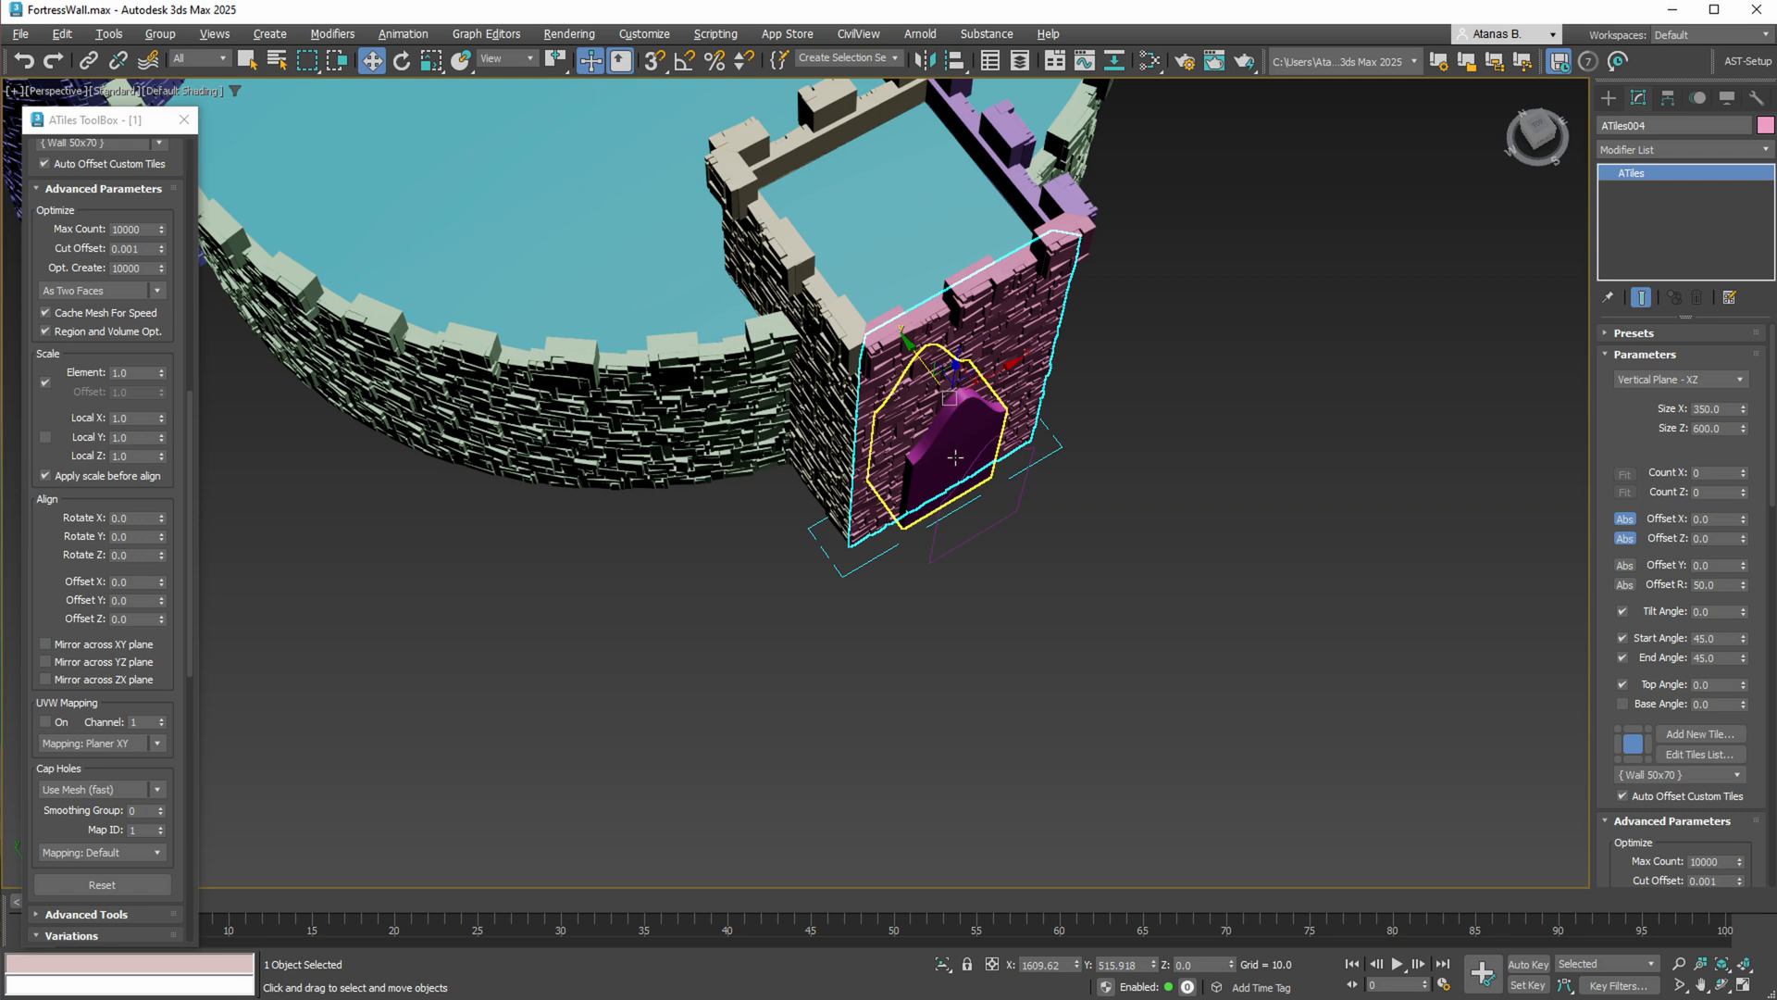
scroll(120, 416, "down", 10)
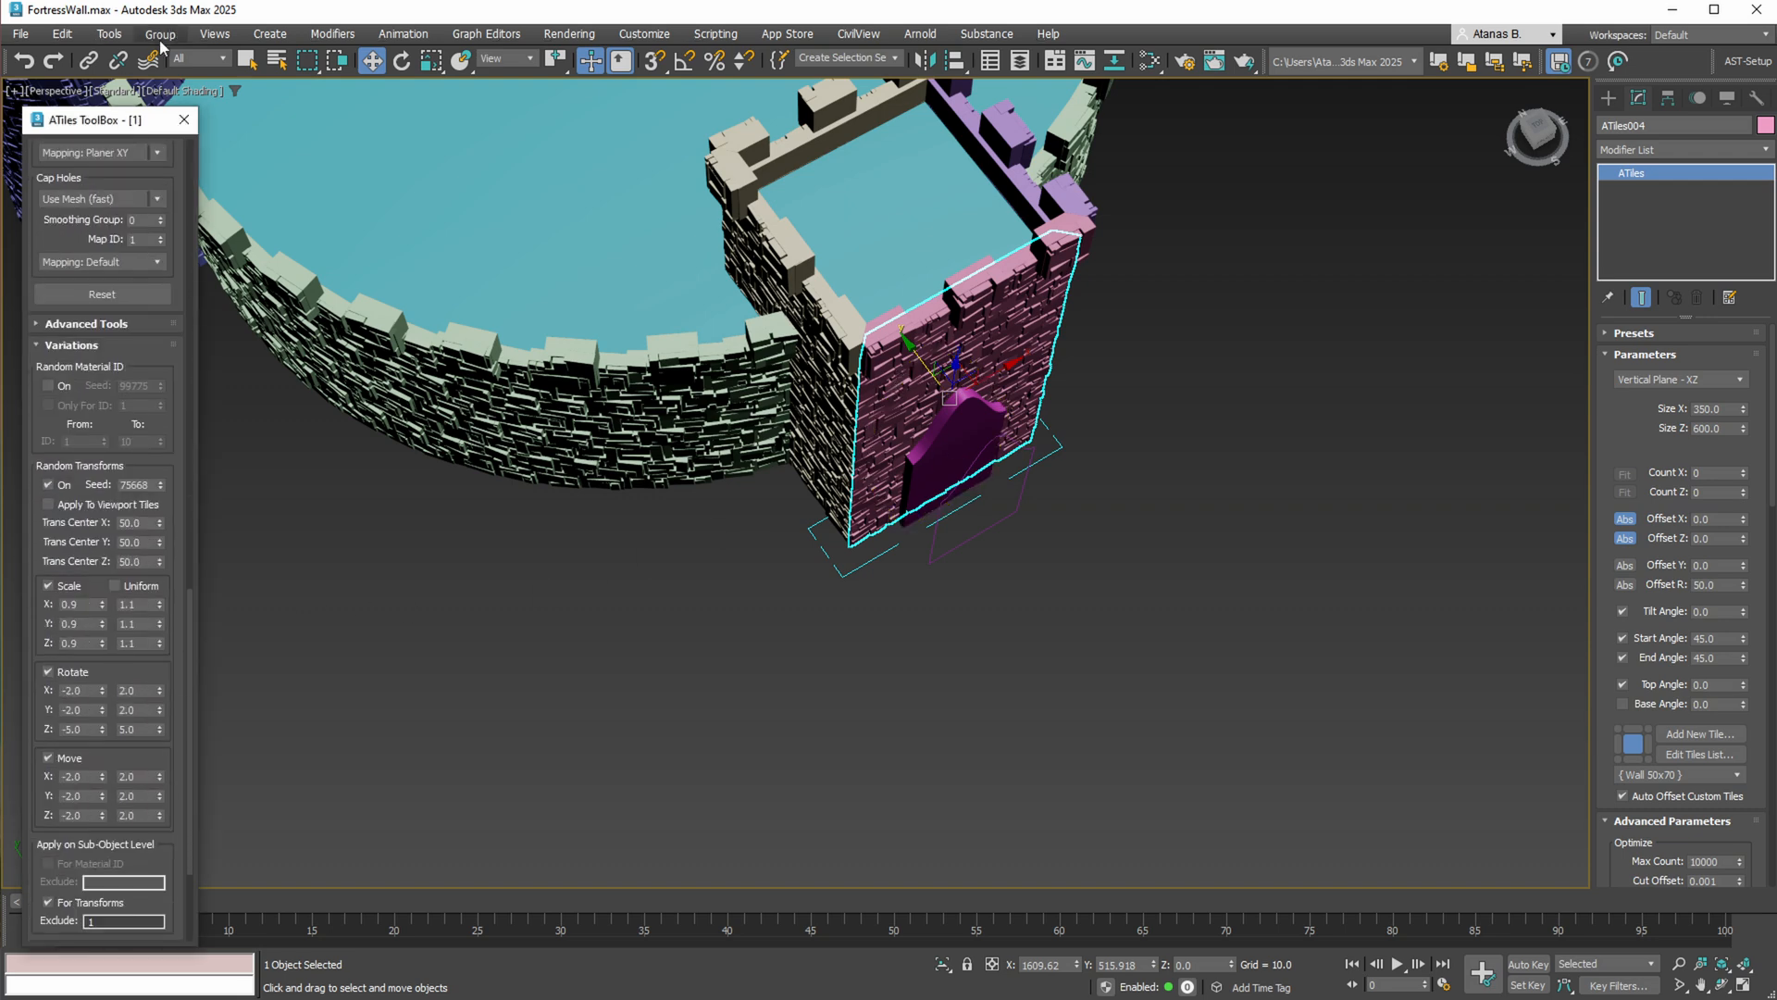
scroll(115, 352, "down", 3)
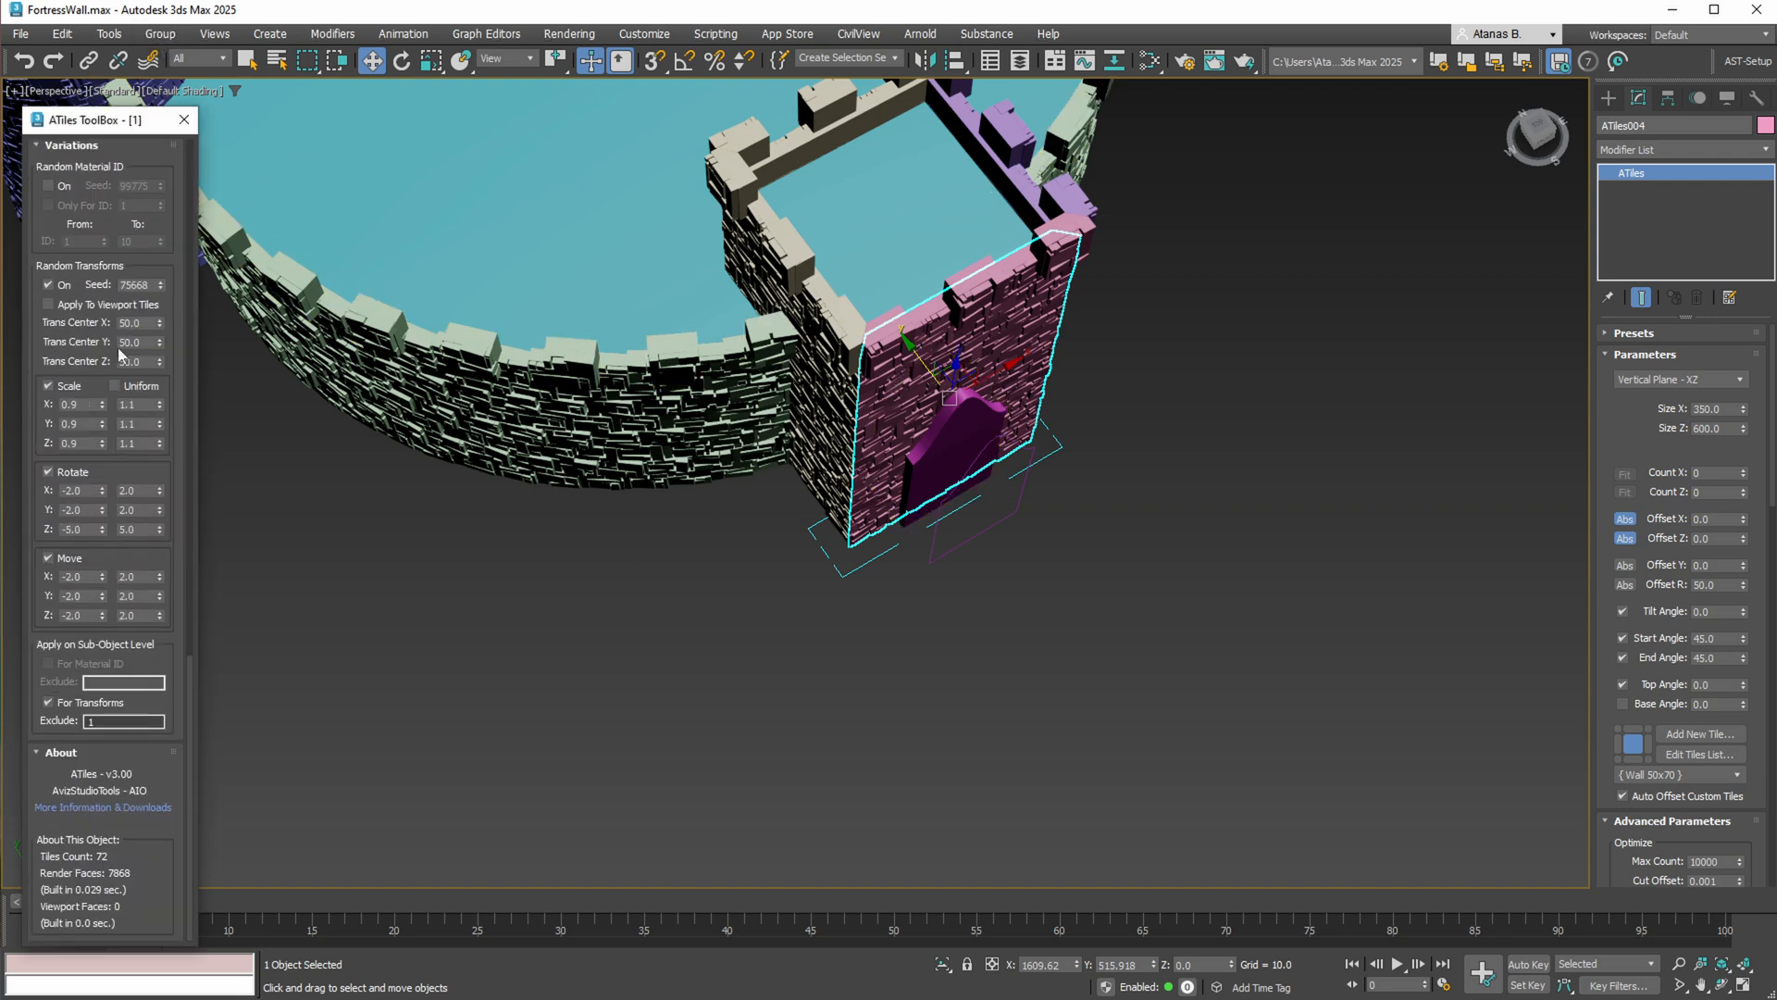
left_click_drag(196, 428, 380, 435)
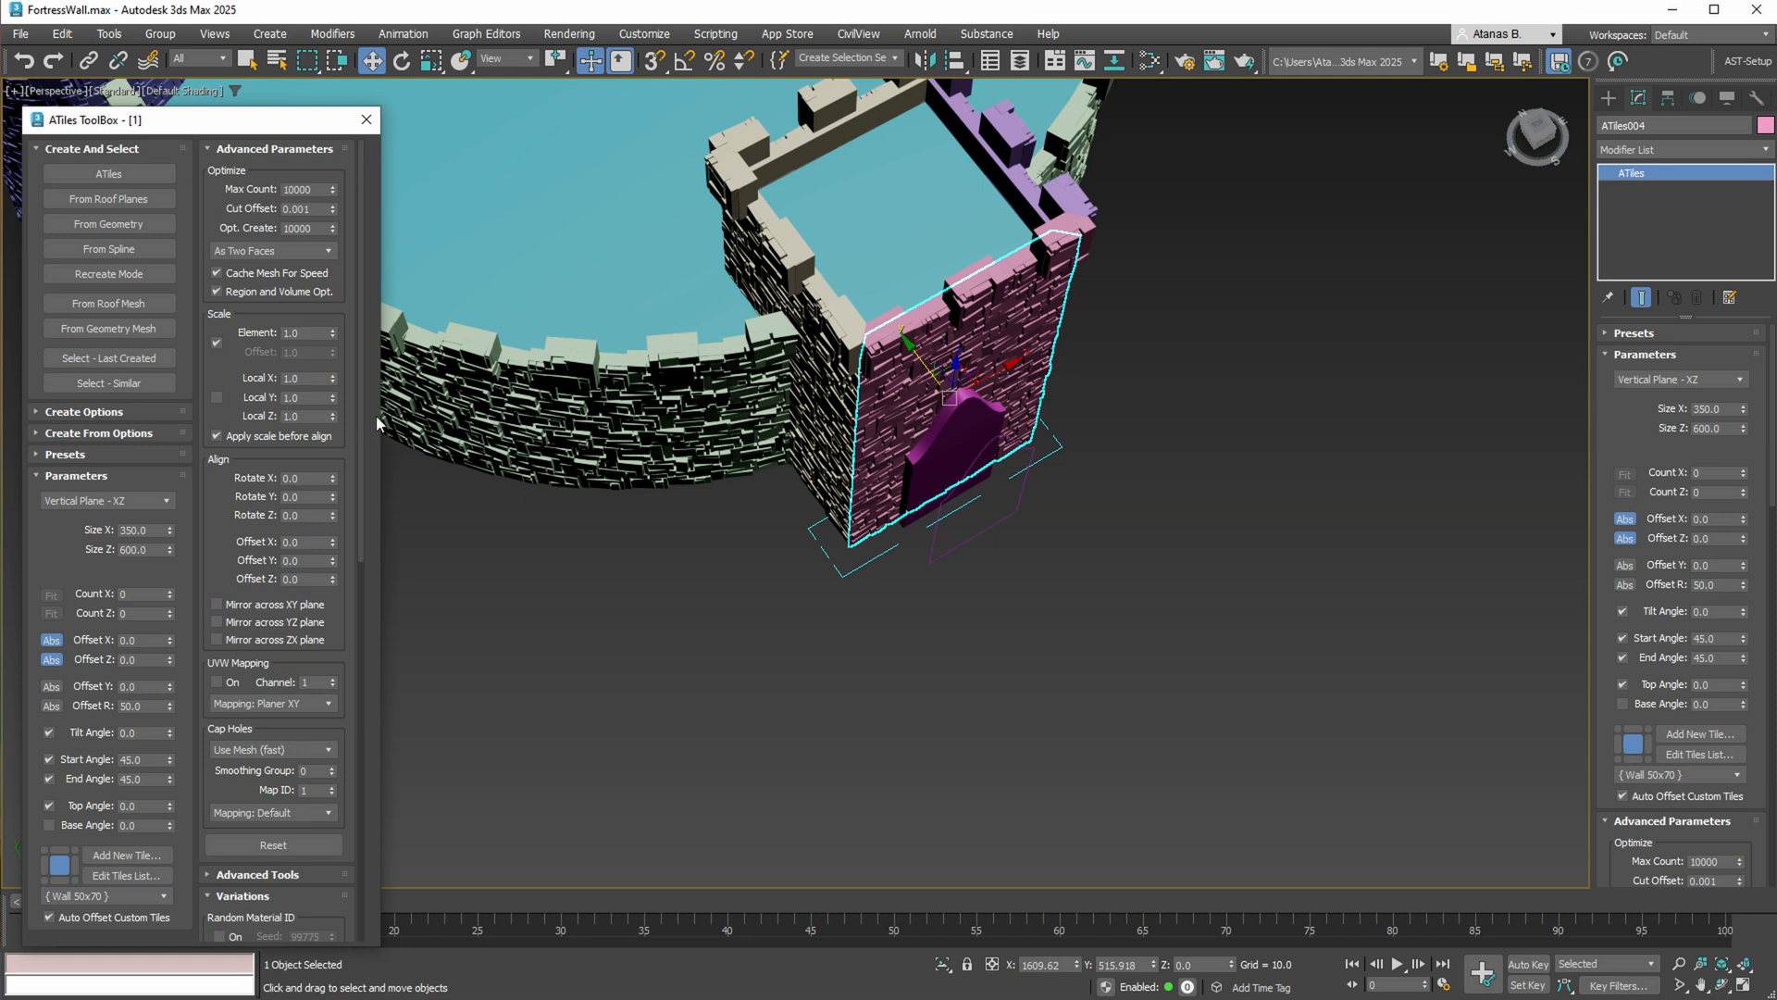
left_click(244, 150)
left_click(251, 173)
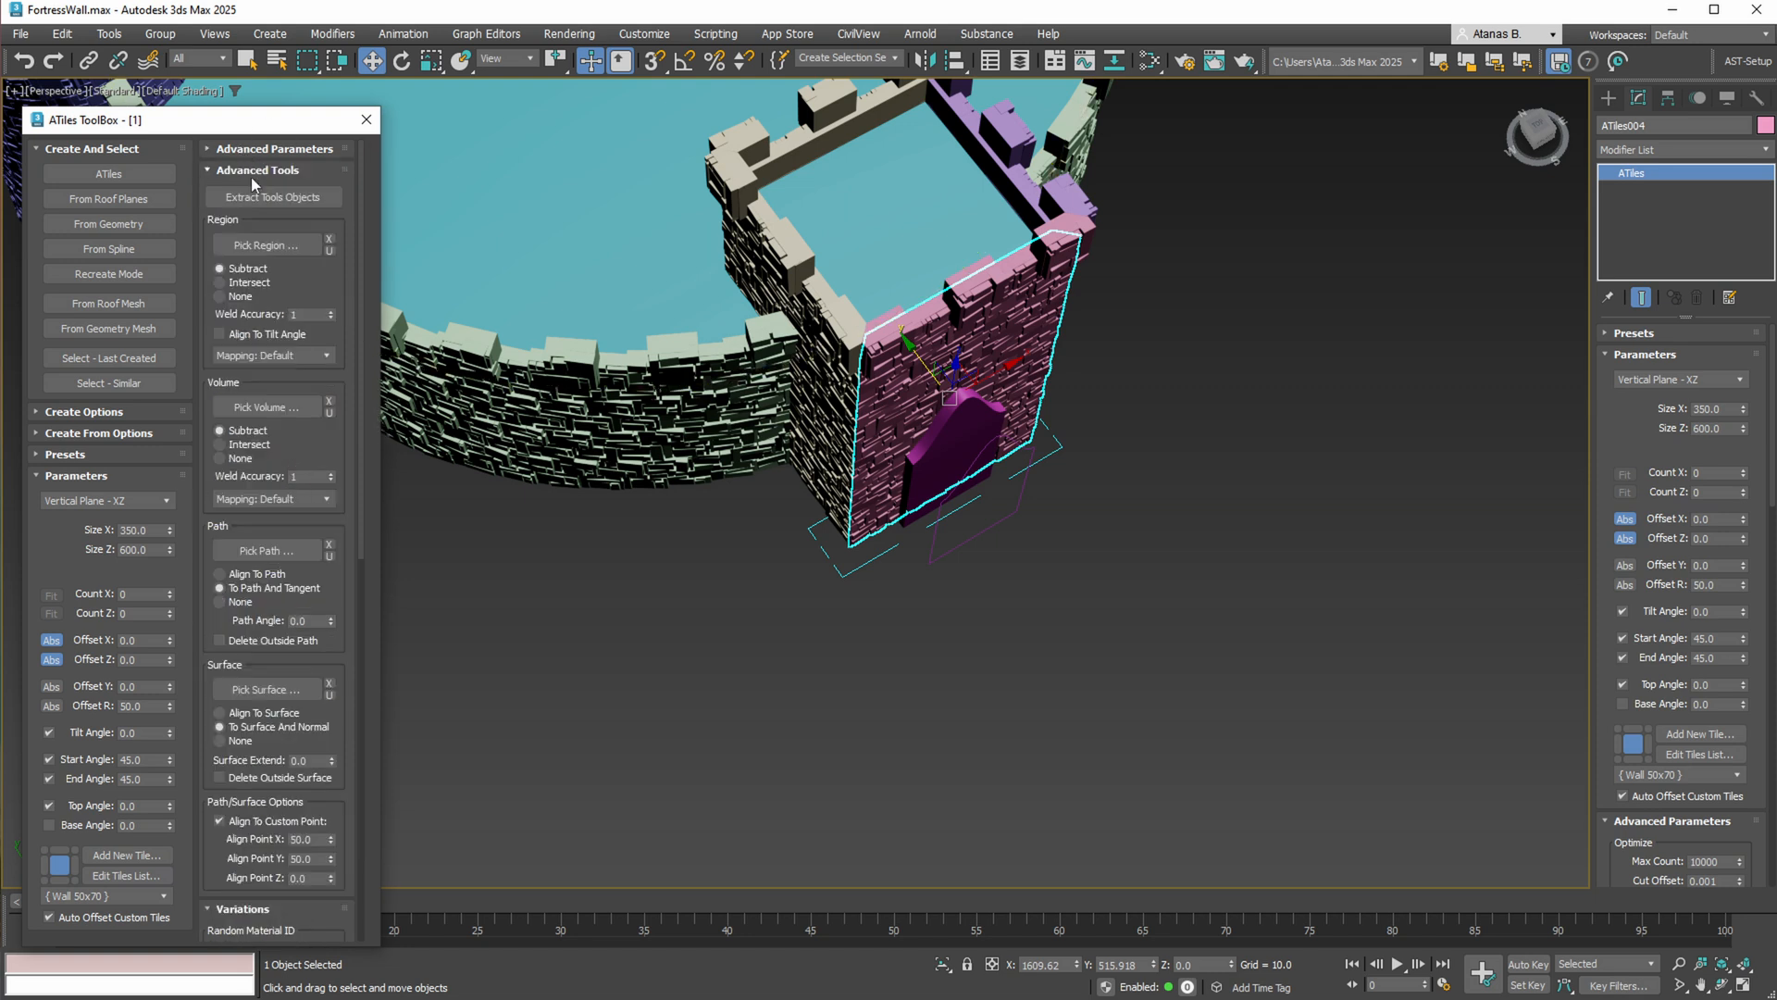
Subtract the original extruded arch as a volume from the front wall, and push the arch about 83.5 back into the tower
left_click(274, 409)
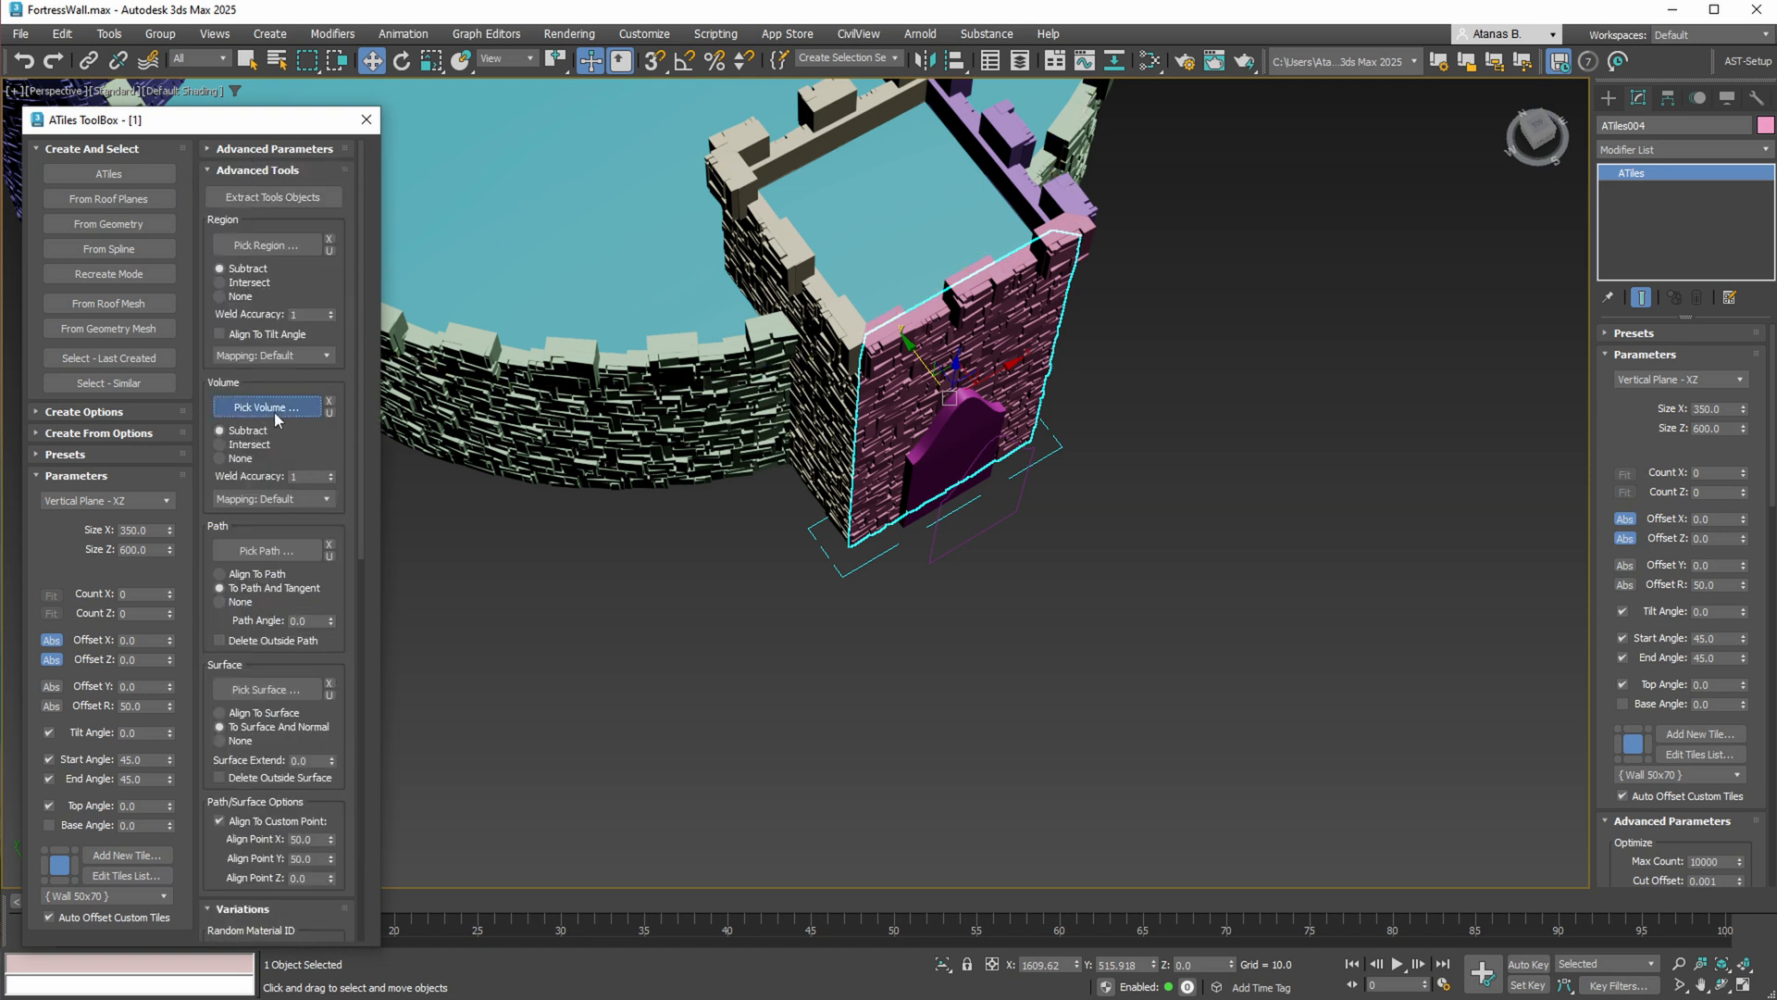
left_click(961, 444)
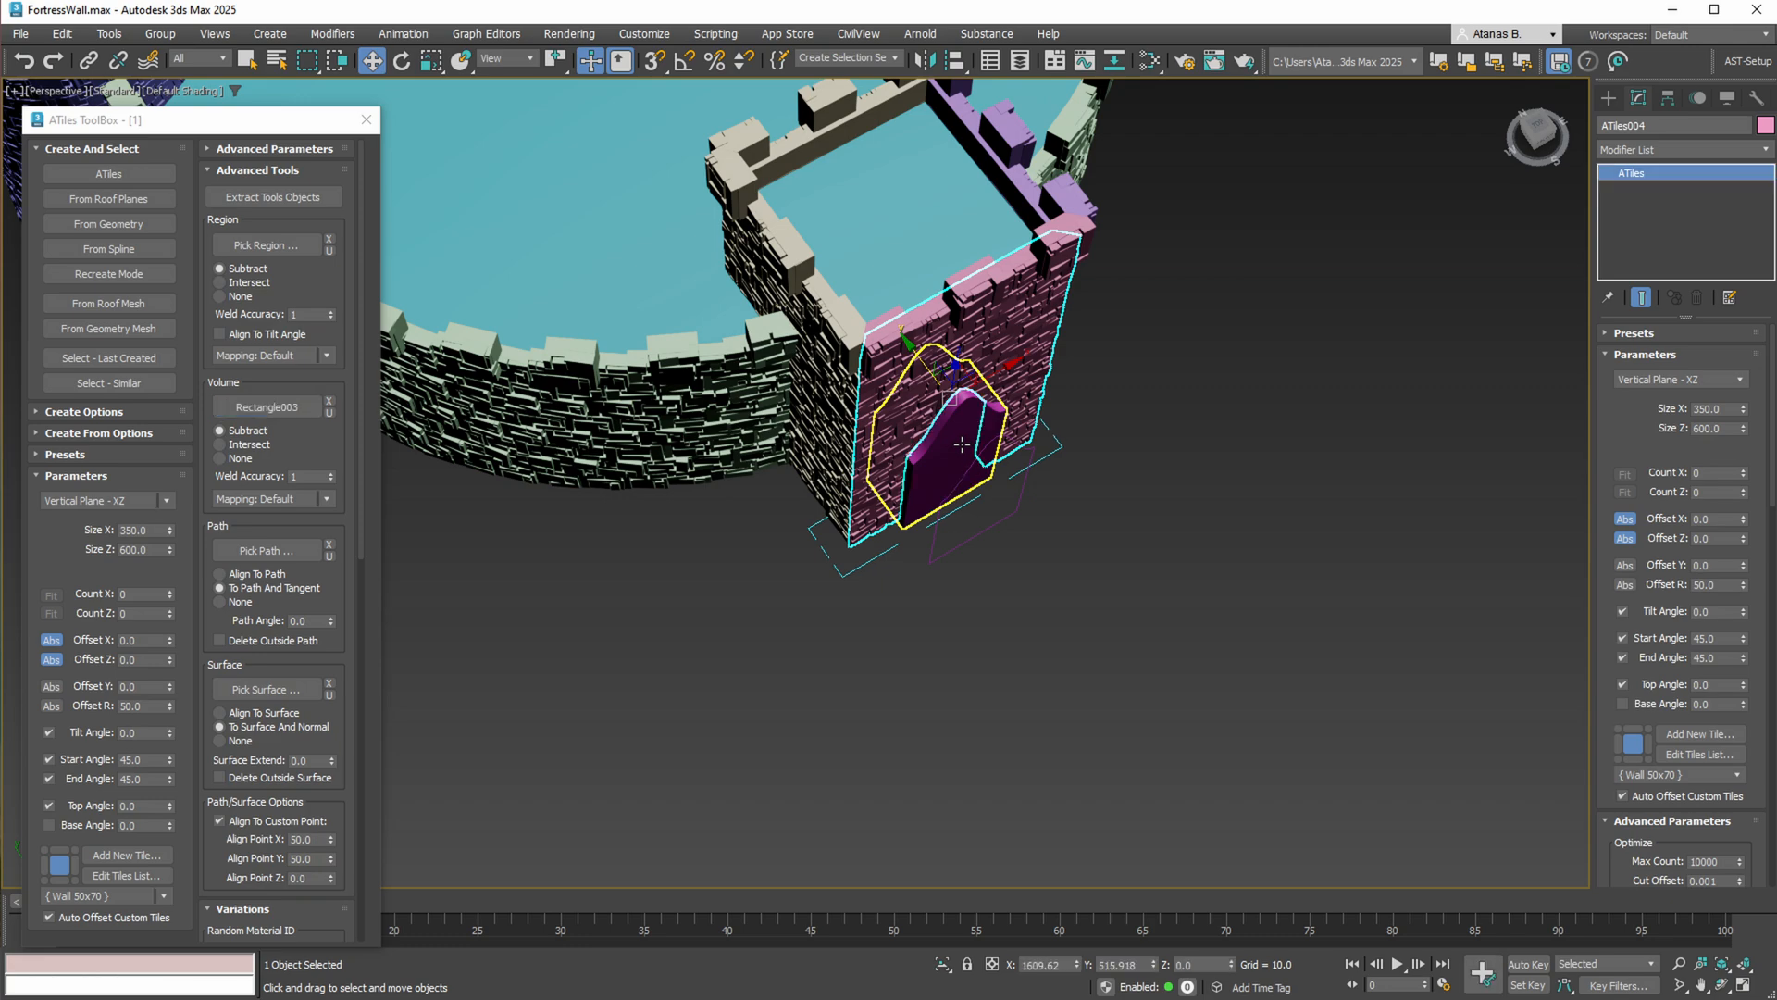
middle_click_drag(915, 431, 894, 398, "alt")
left_click(926, 448)
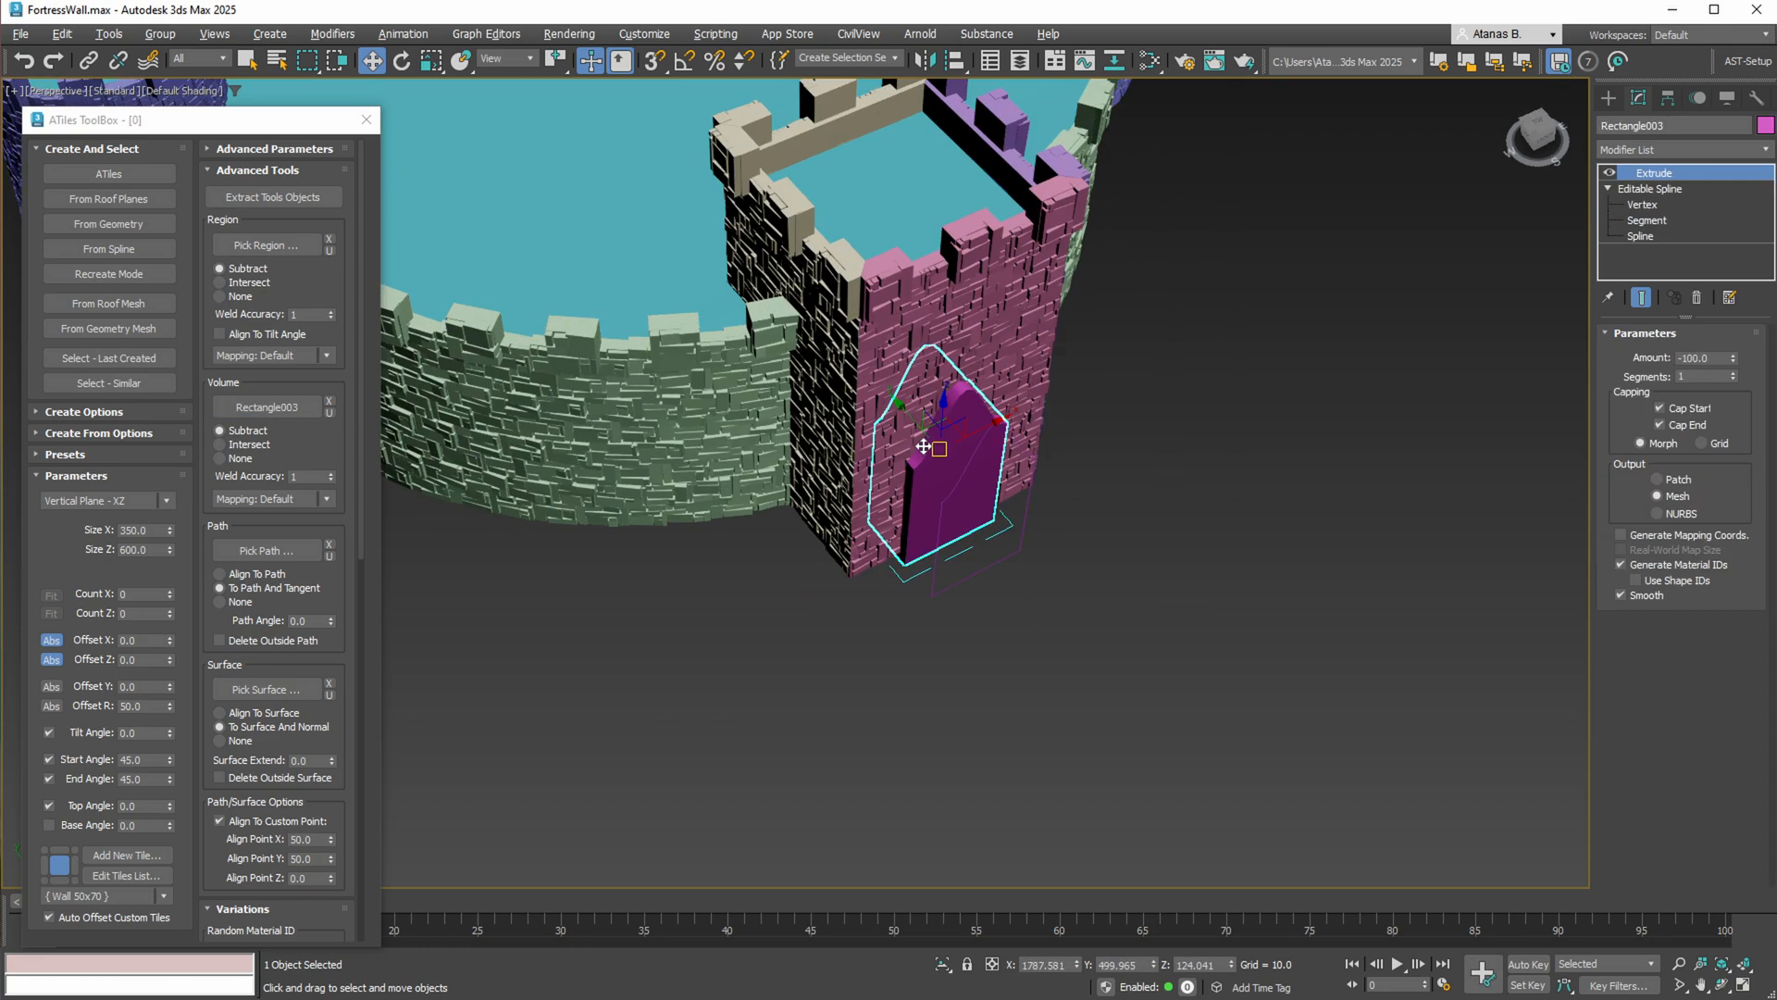
left_click_drag(903, 421, 870, 387)
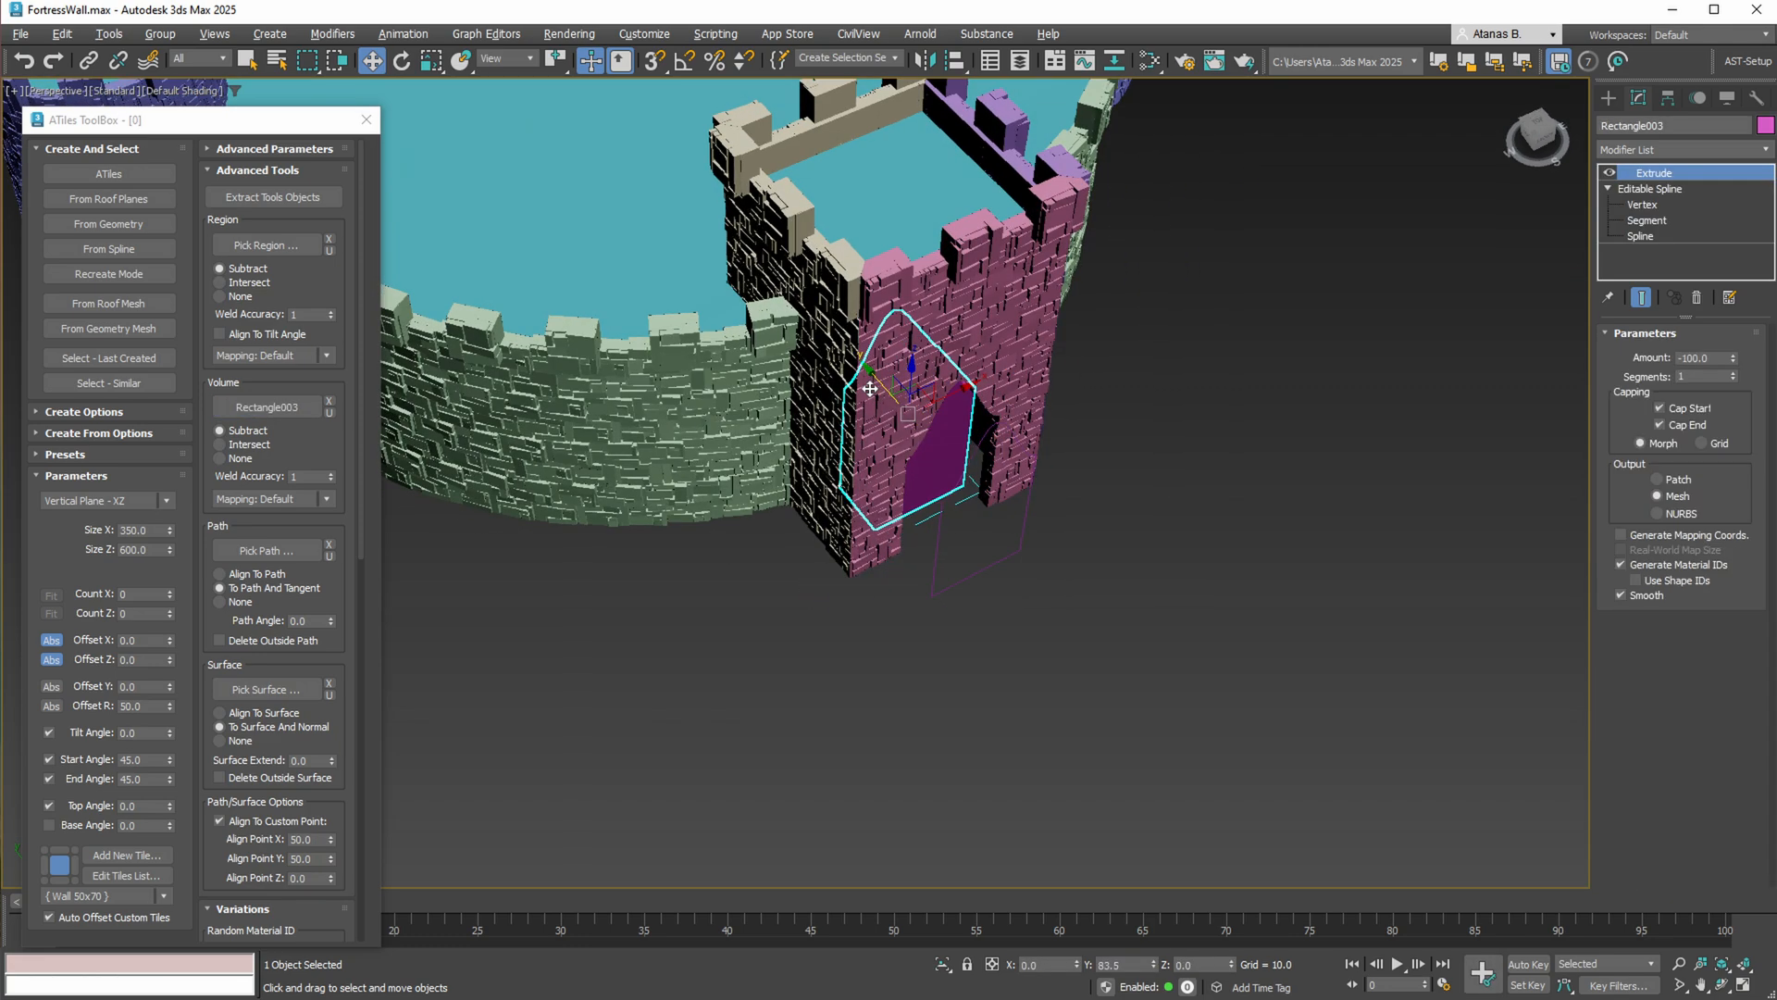
Remove the Extrude modifier from the copied arch and delete the bottom segment of its outline
left_click(1004, 563)
middle_click_drag(1005, 563, 911, 500, "alt")
left_click(1663, 218)
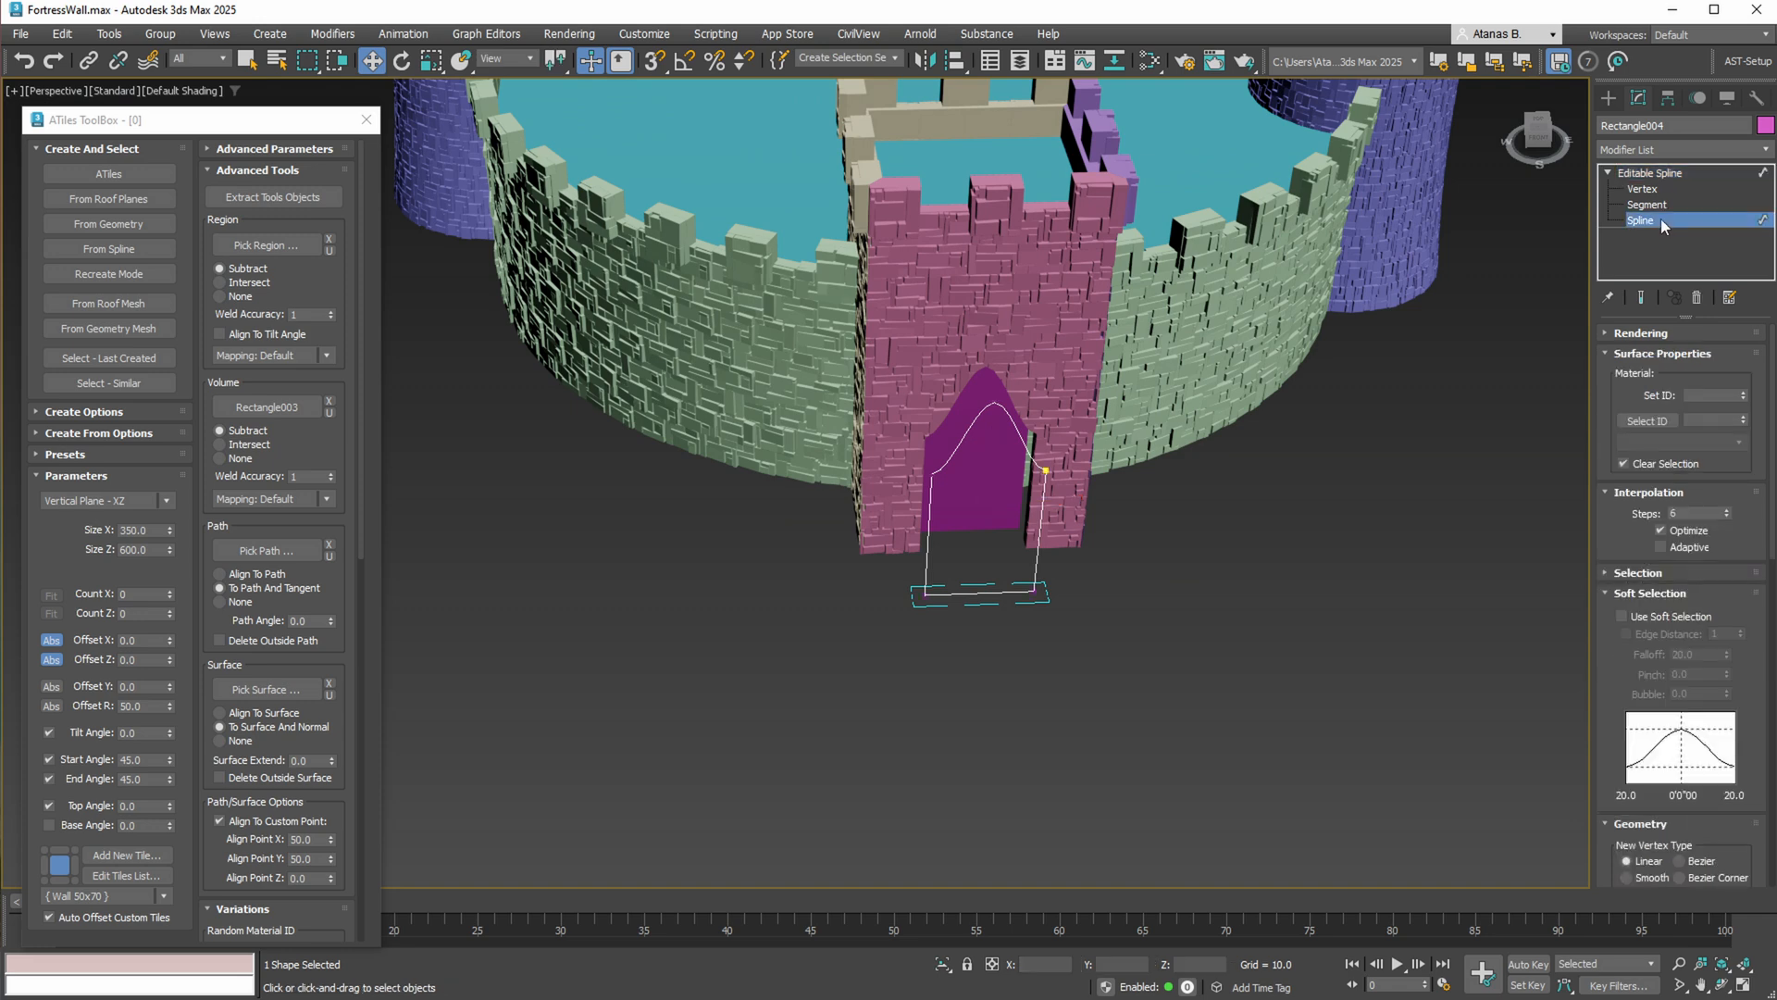
left_click(1653, 205)
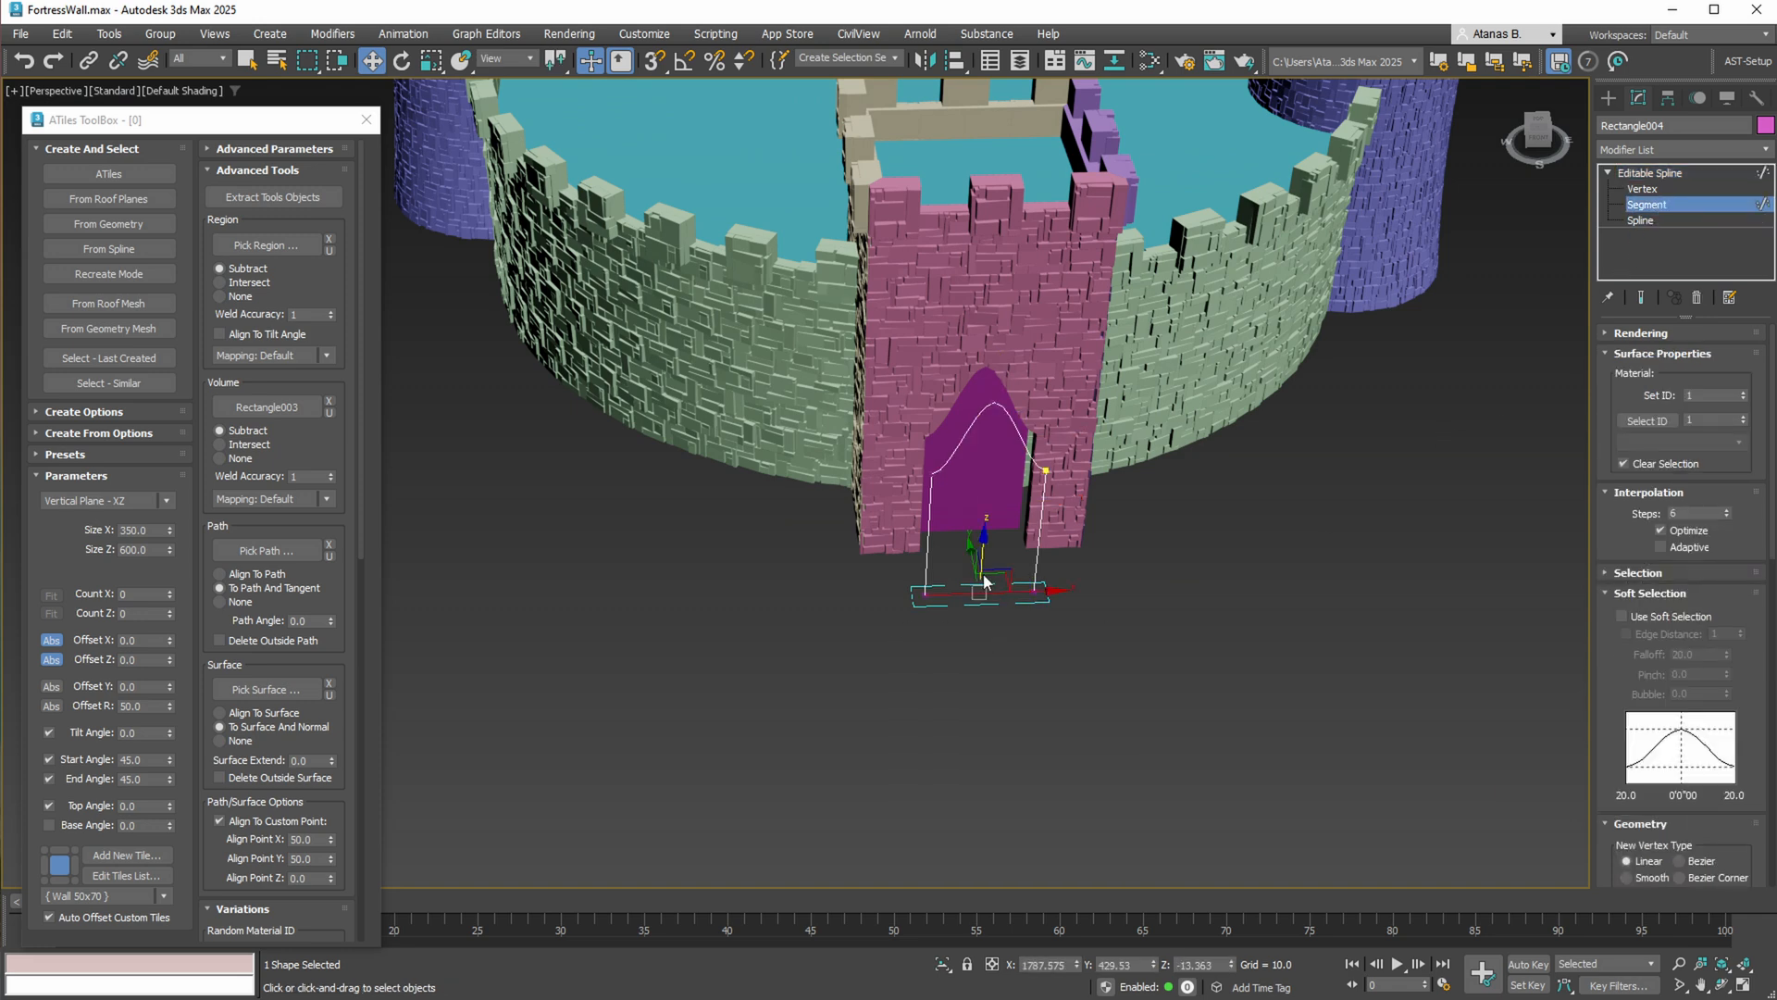
middle_click_drag(966, 548, 829, 565, "alt")
Finish editing the copied arch's outline and extrude the open spline by -100
left_click(1651, 173)
left_click(1670, 148)
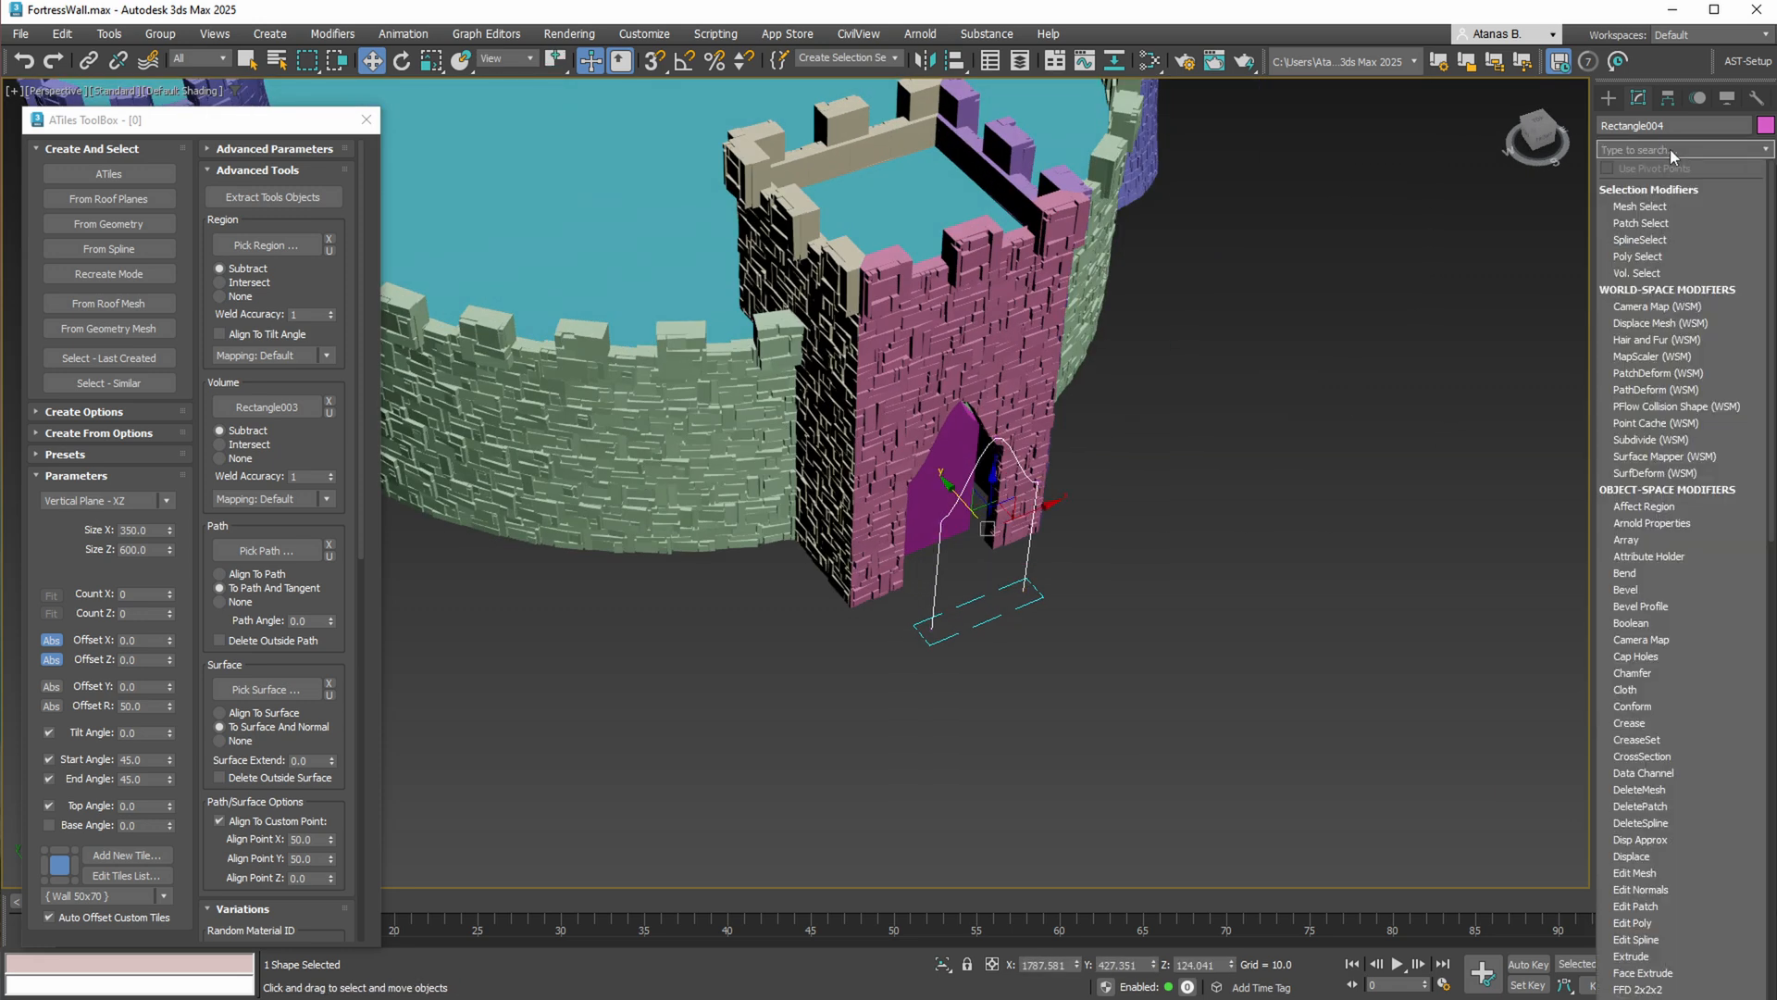
left_click(1657, 187)
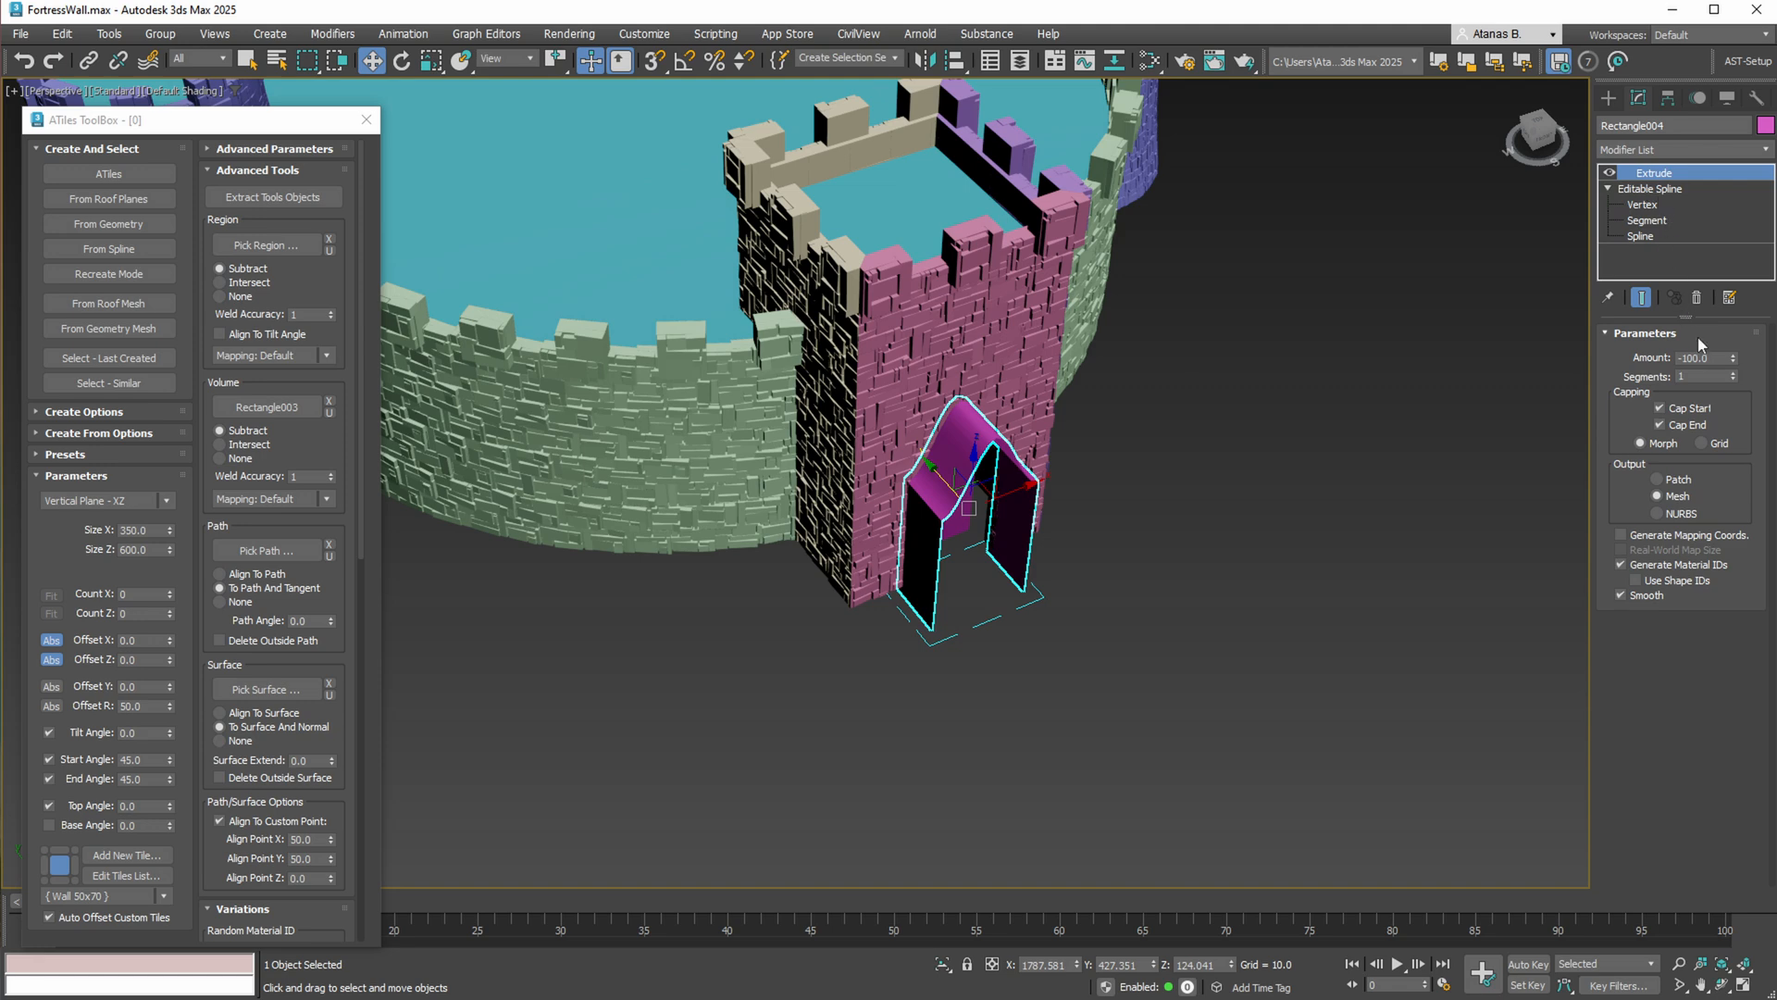
Add a Shell modifier to the extruded arch with inner and outer amounts of 10 and Straighten Corners on
left_click(1690, 150)
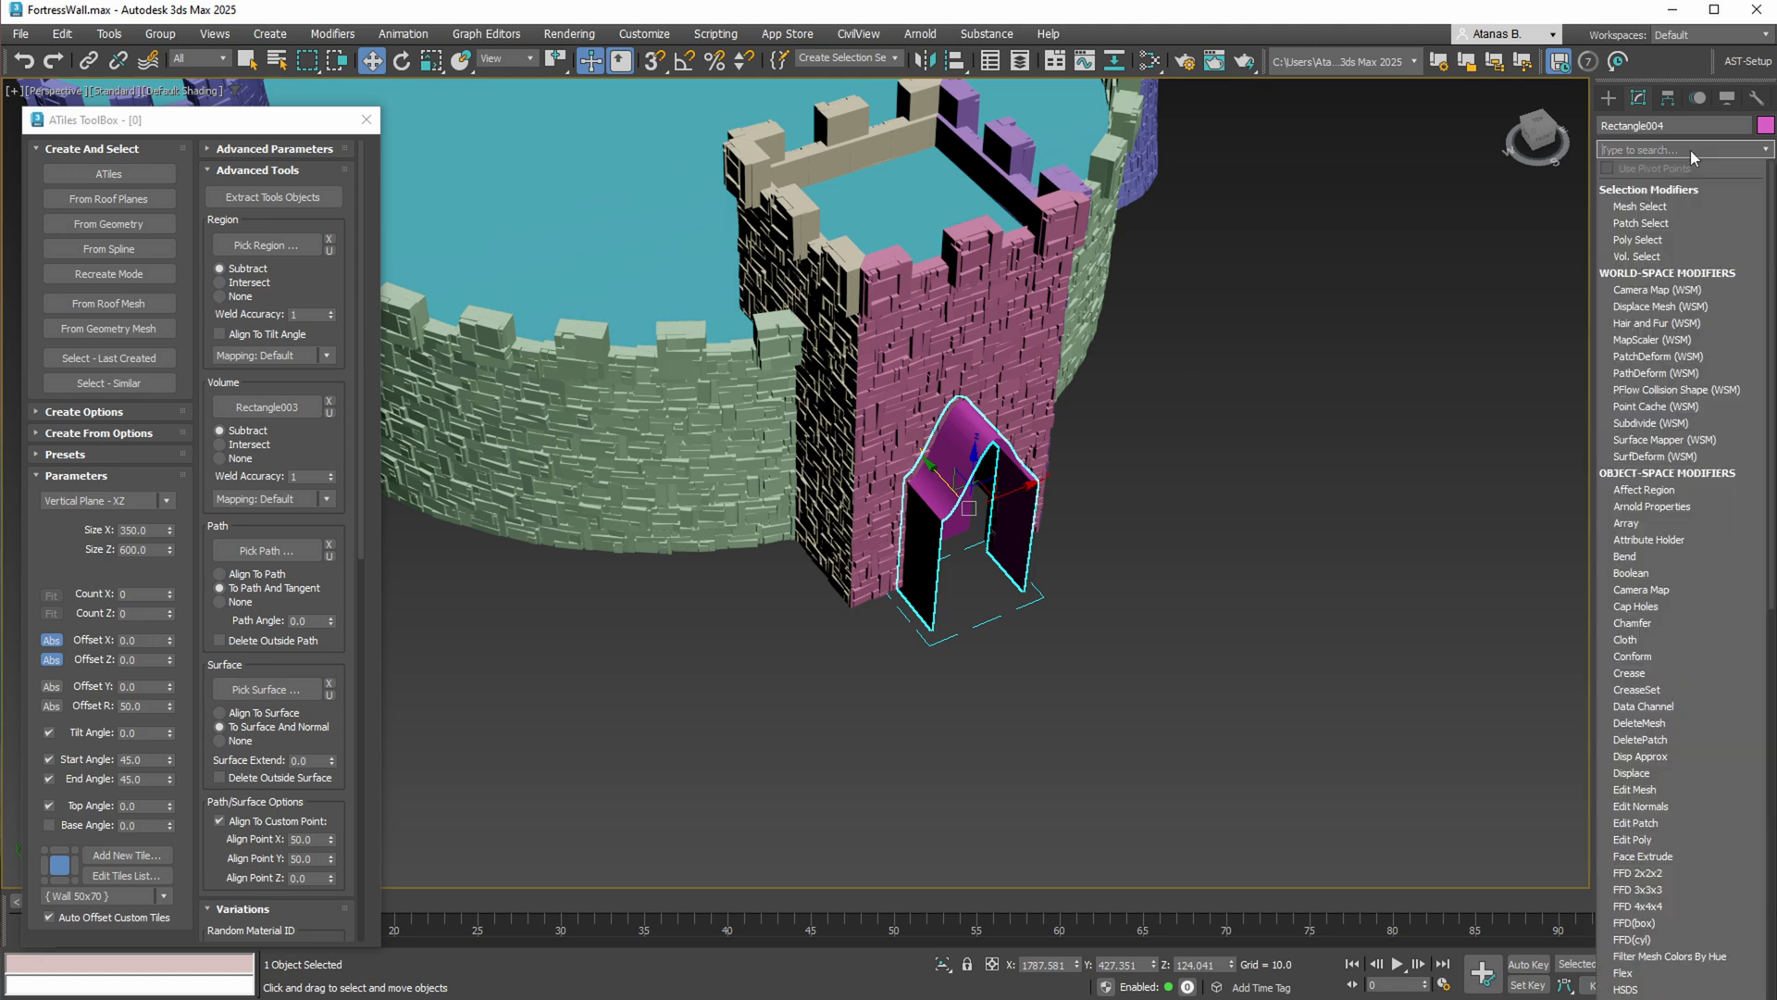
type("sh")
left_click(1659, 189)
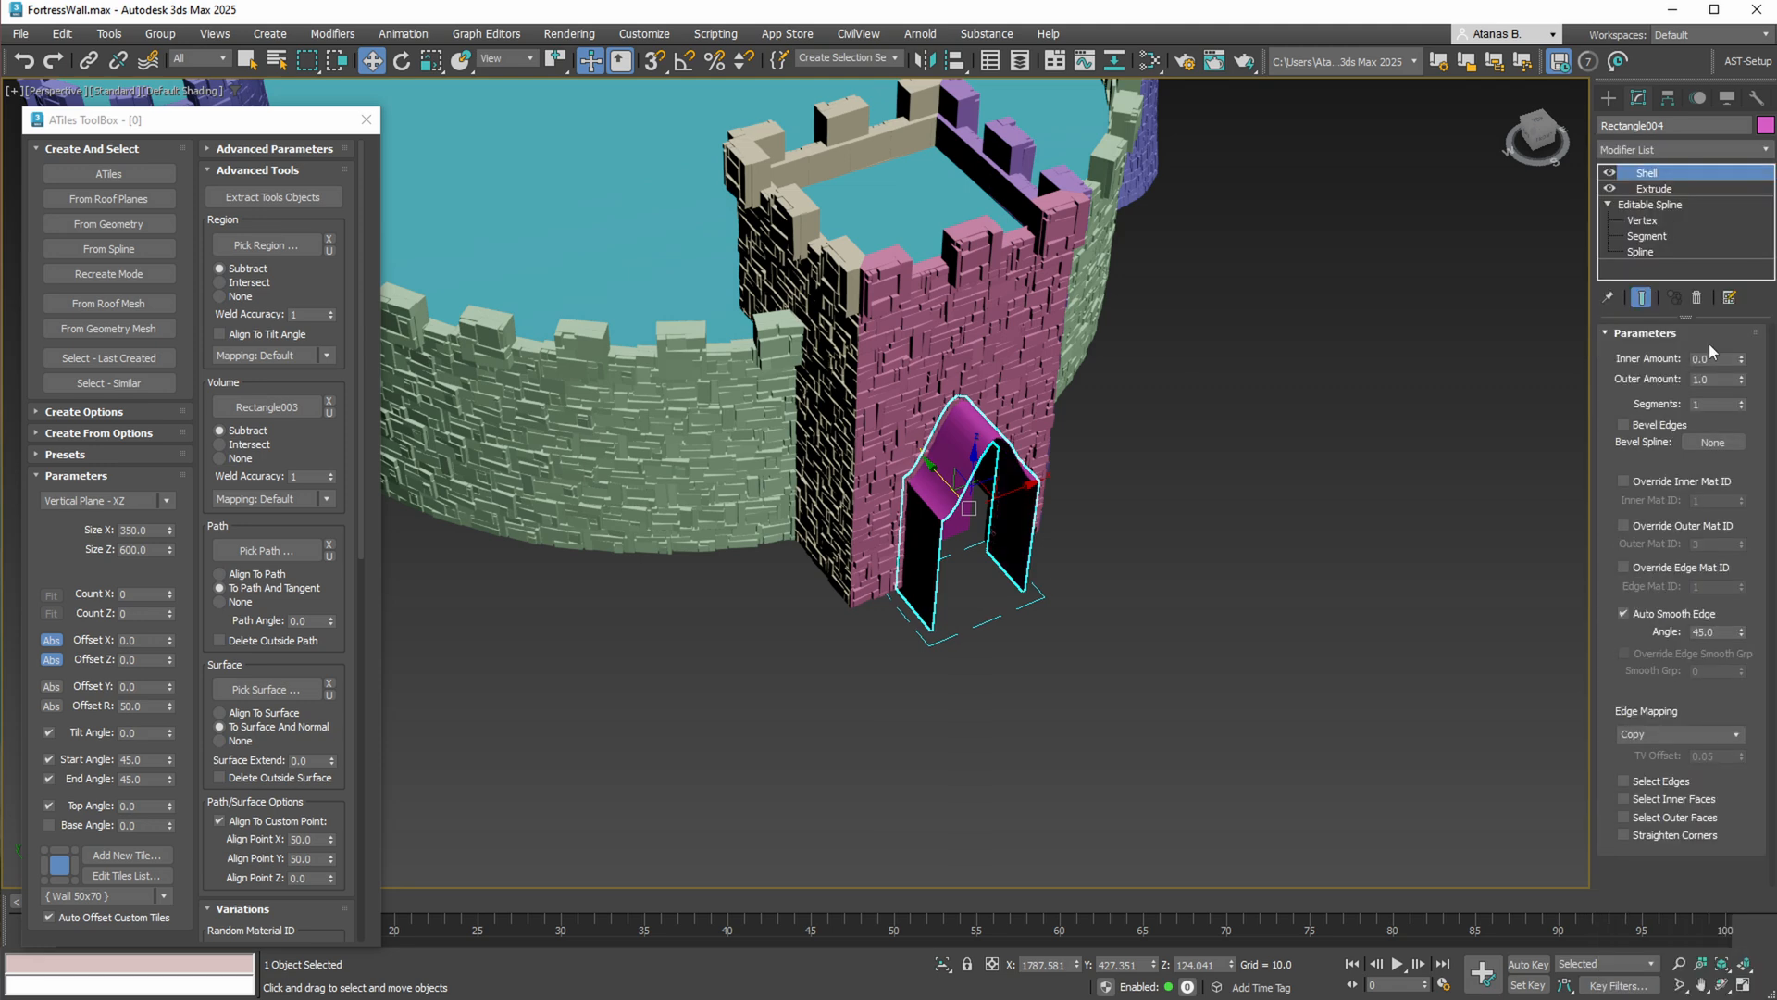
type("15")
key("Tab")
type("15")
key("Return")
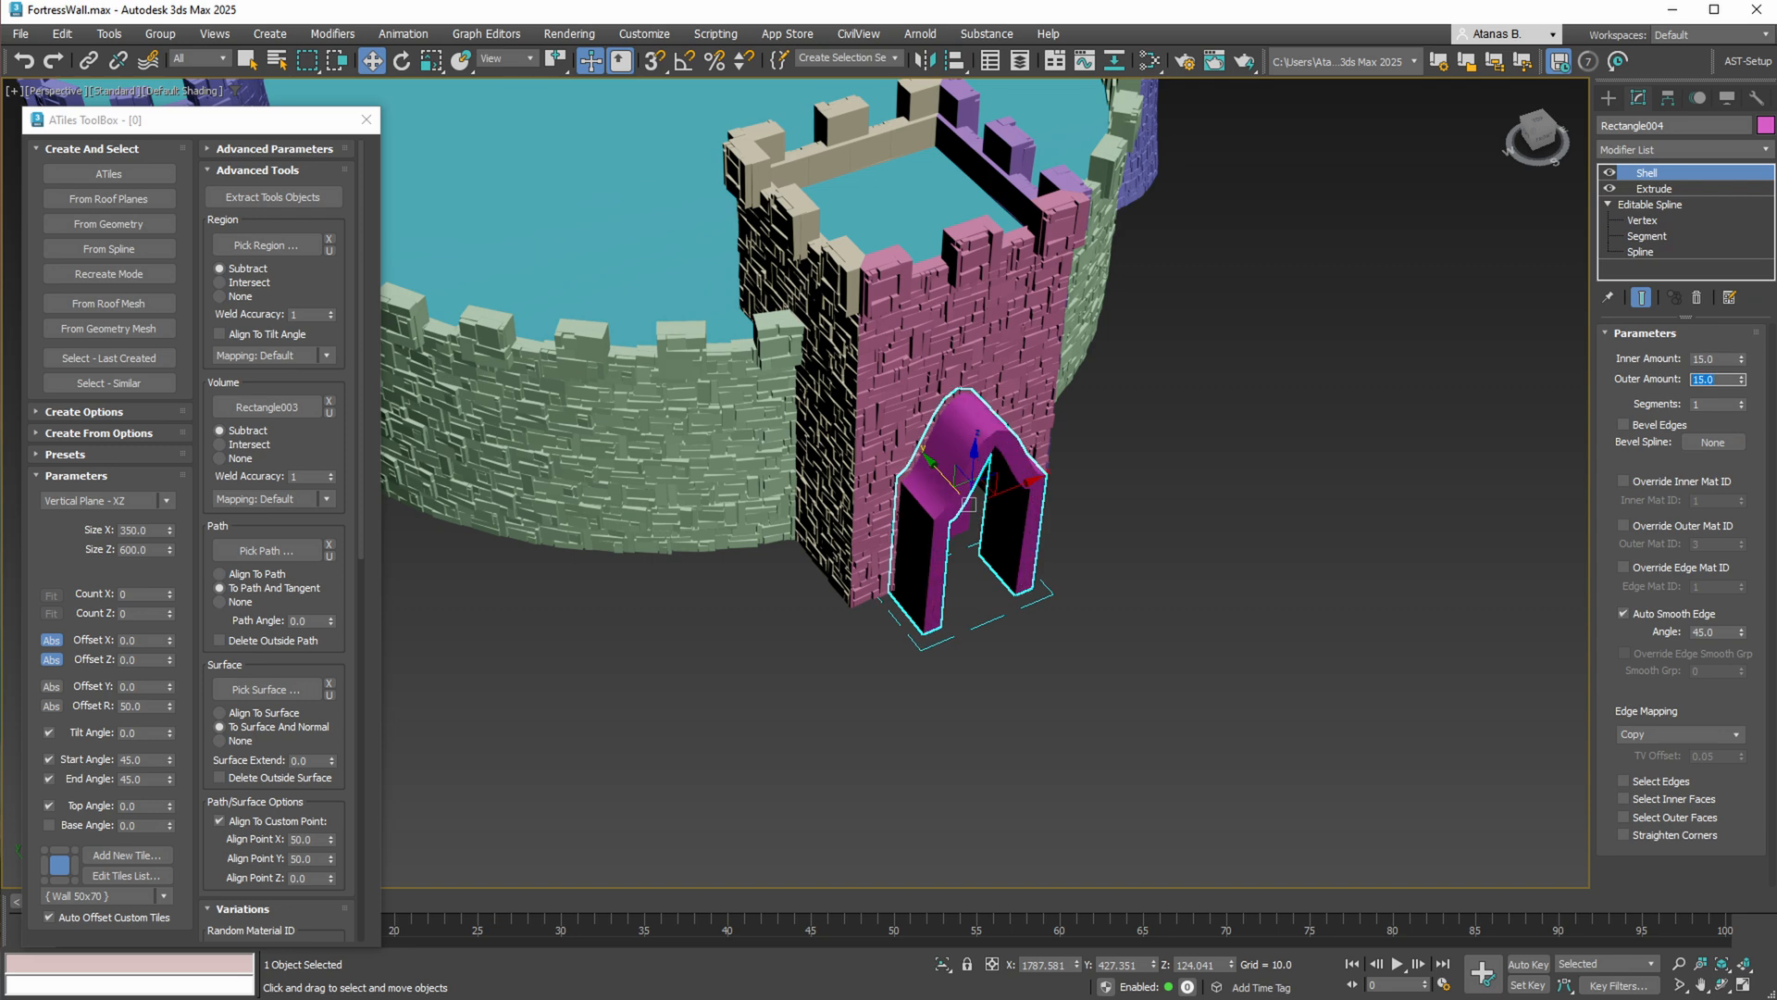
key("Return")
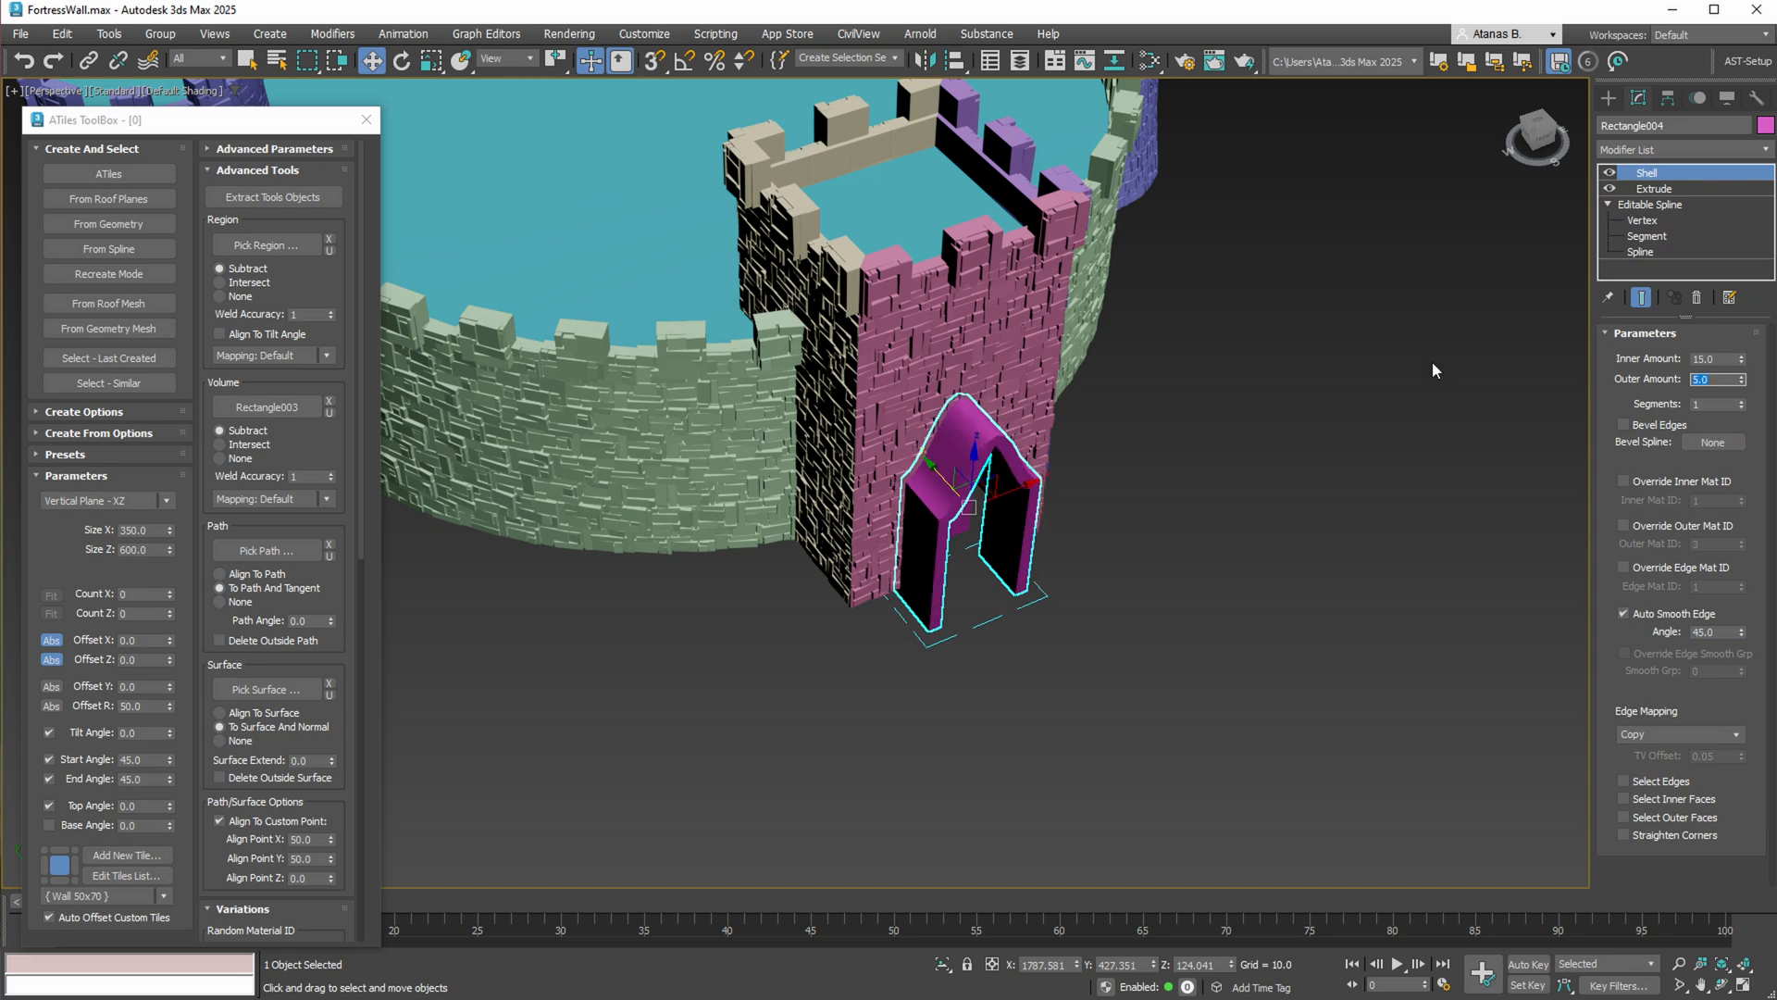
type("10")
key("shift+Tab")
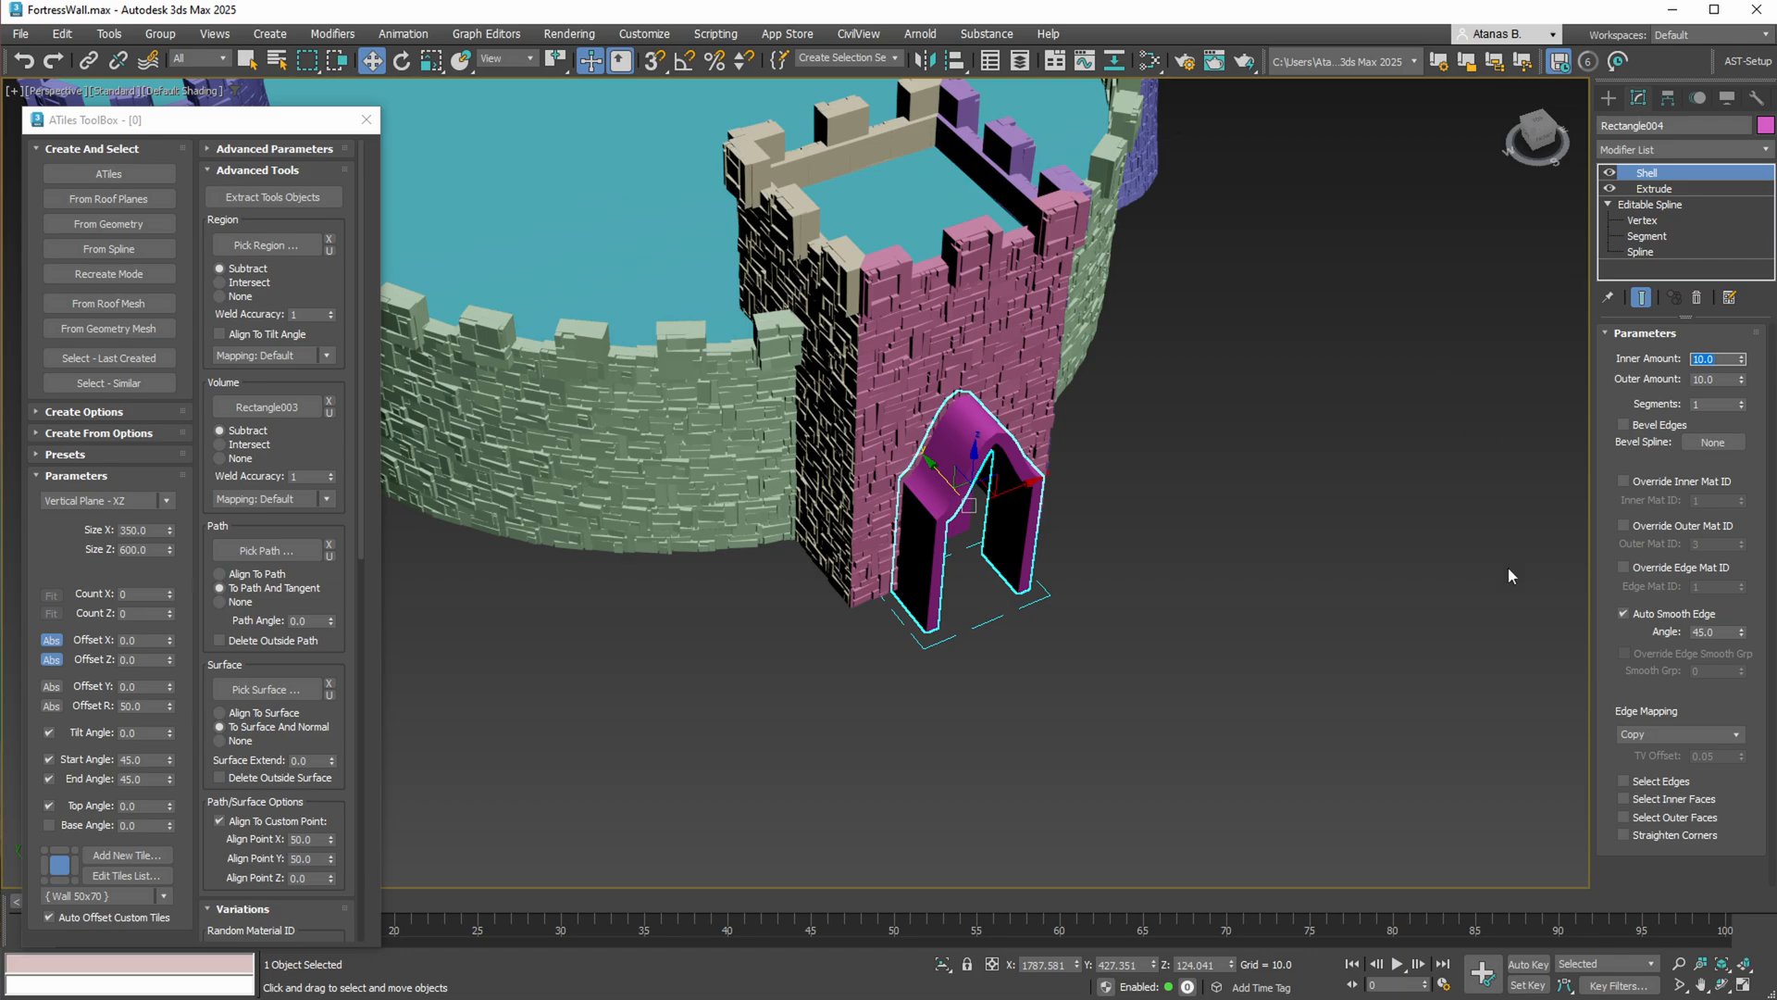
left_click(1625, 831)
Move the arch frame about 73 along Y into the gate opening of the square tower
middle_click_drag(1074, 595, 902, 591, "alt")
left_click_drag(1012, 497, 1052, 488)
middle_click_drag(1052, 488, 921, 437, "alt")
left_click_drag(1031, 502, 1057, 502)
middle_click_drag(1057, 502, 990, 520, "alt")
Select all objects of the fortress and assign them the dark olive-grey custom object color
scroll(1102, 593, "down", 5)
left_click_drag(653, 264, 803, 323)
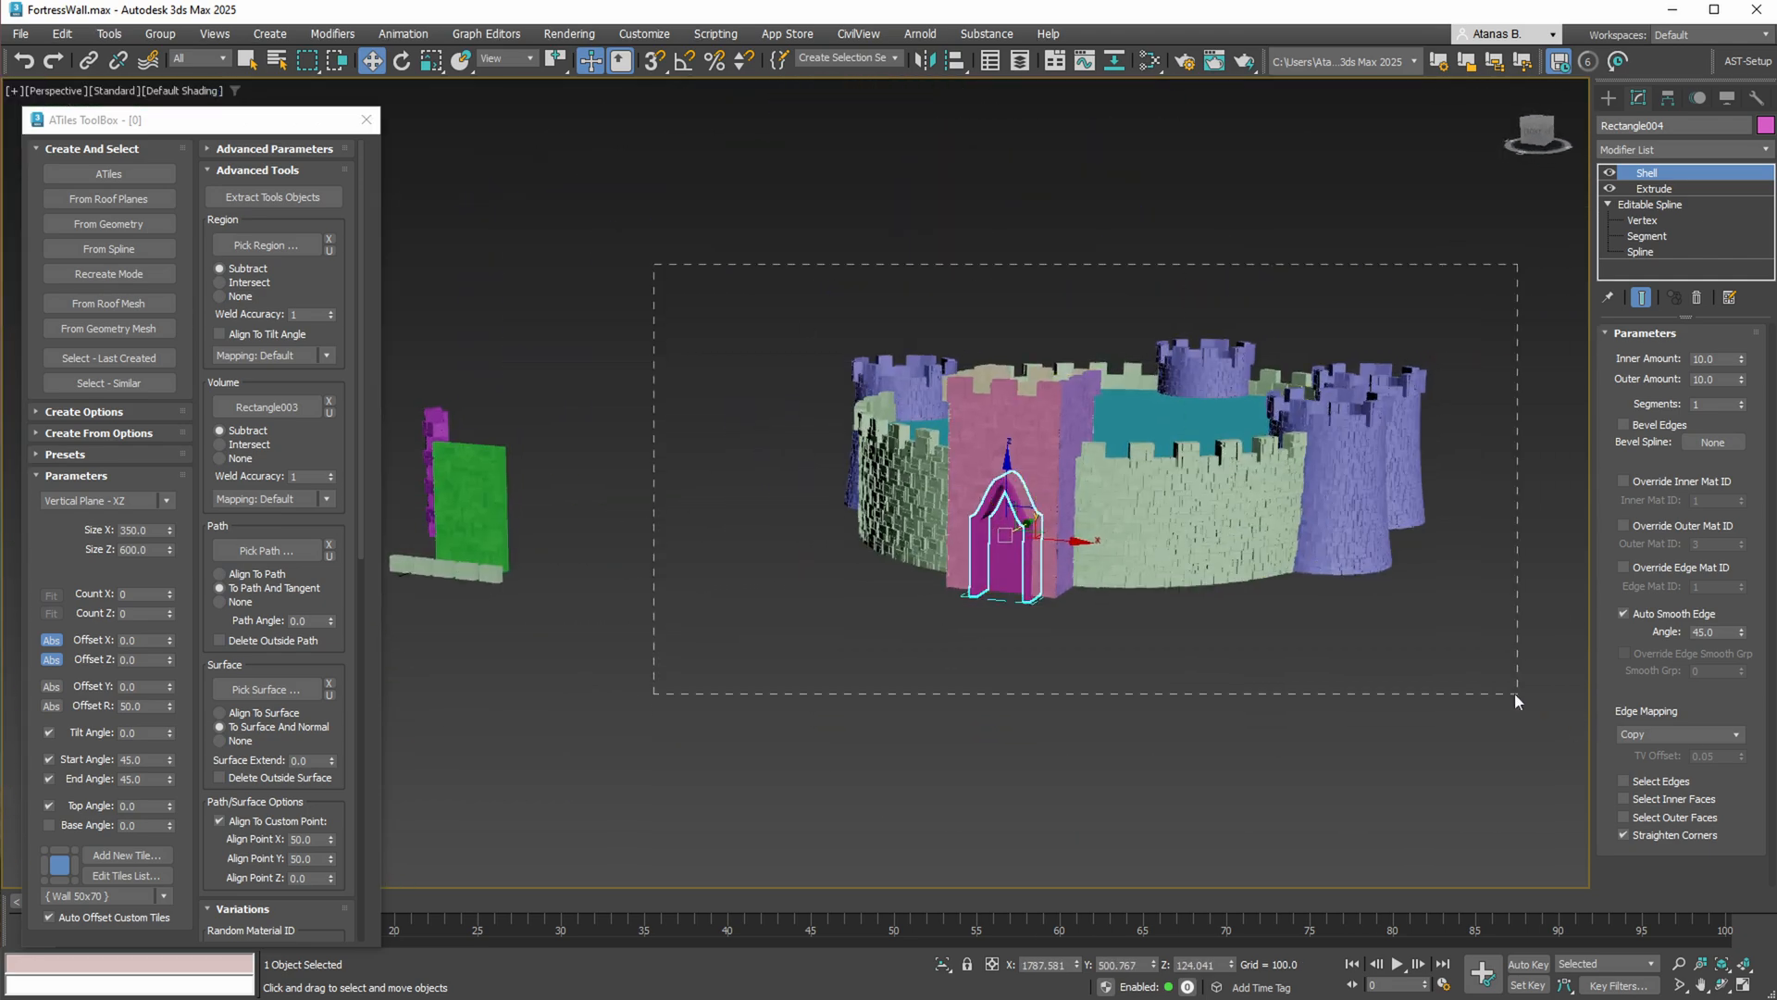
left_click_drag(1514, 692, 1515, 693)
left_click(1765, 125)
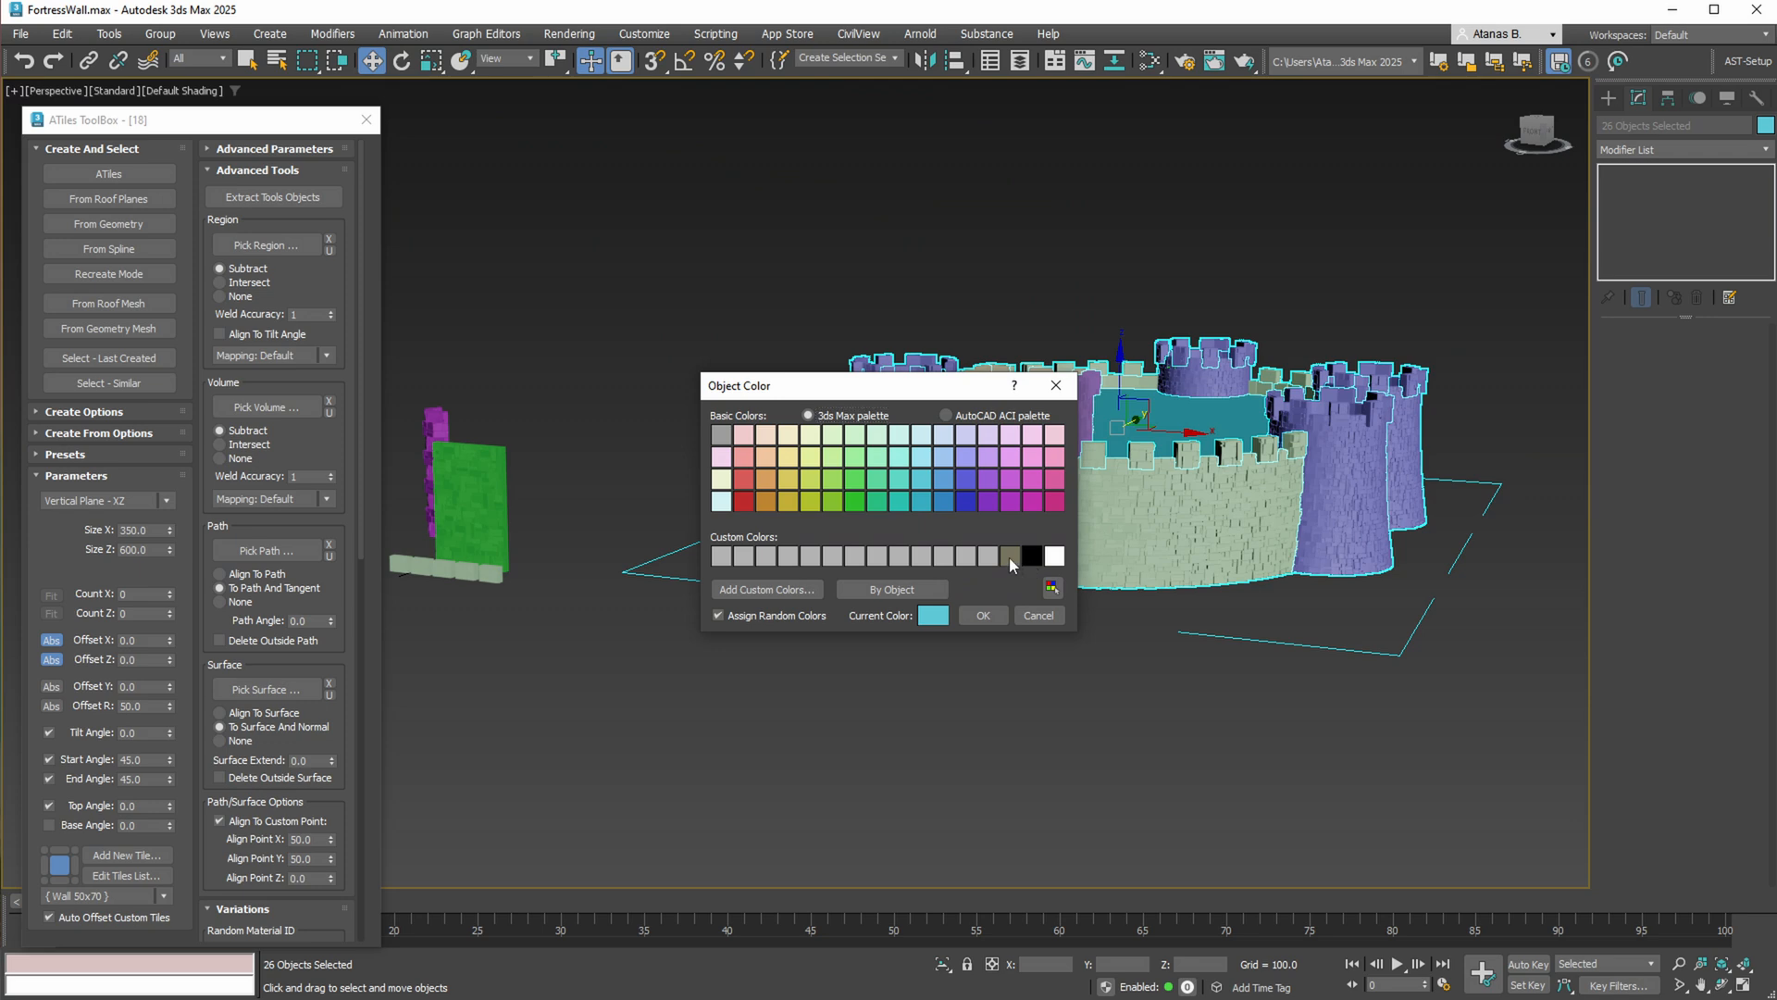
left_click(1009, 557)
left_click(983, 614)
left_click(1015, 656)
Select the floors of the courtyard, square tower and four round towers and give them a pale cream object color
middle_click_drag(1014, 656, 1091, 603, "alt")
scroll(1287, 546, "up", 3)
middle_click_drag(1290, 547, 935, 717, "alt")
left_click(981, 726)
left_click(1210, 537, "ctrl")
left_click(1147, 411, "ctrl")
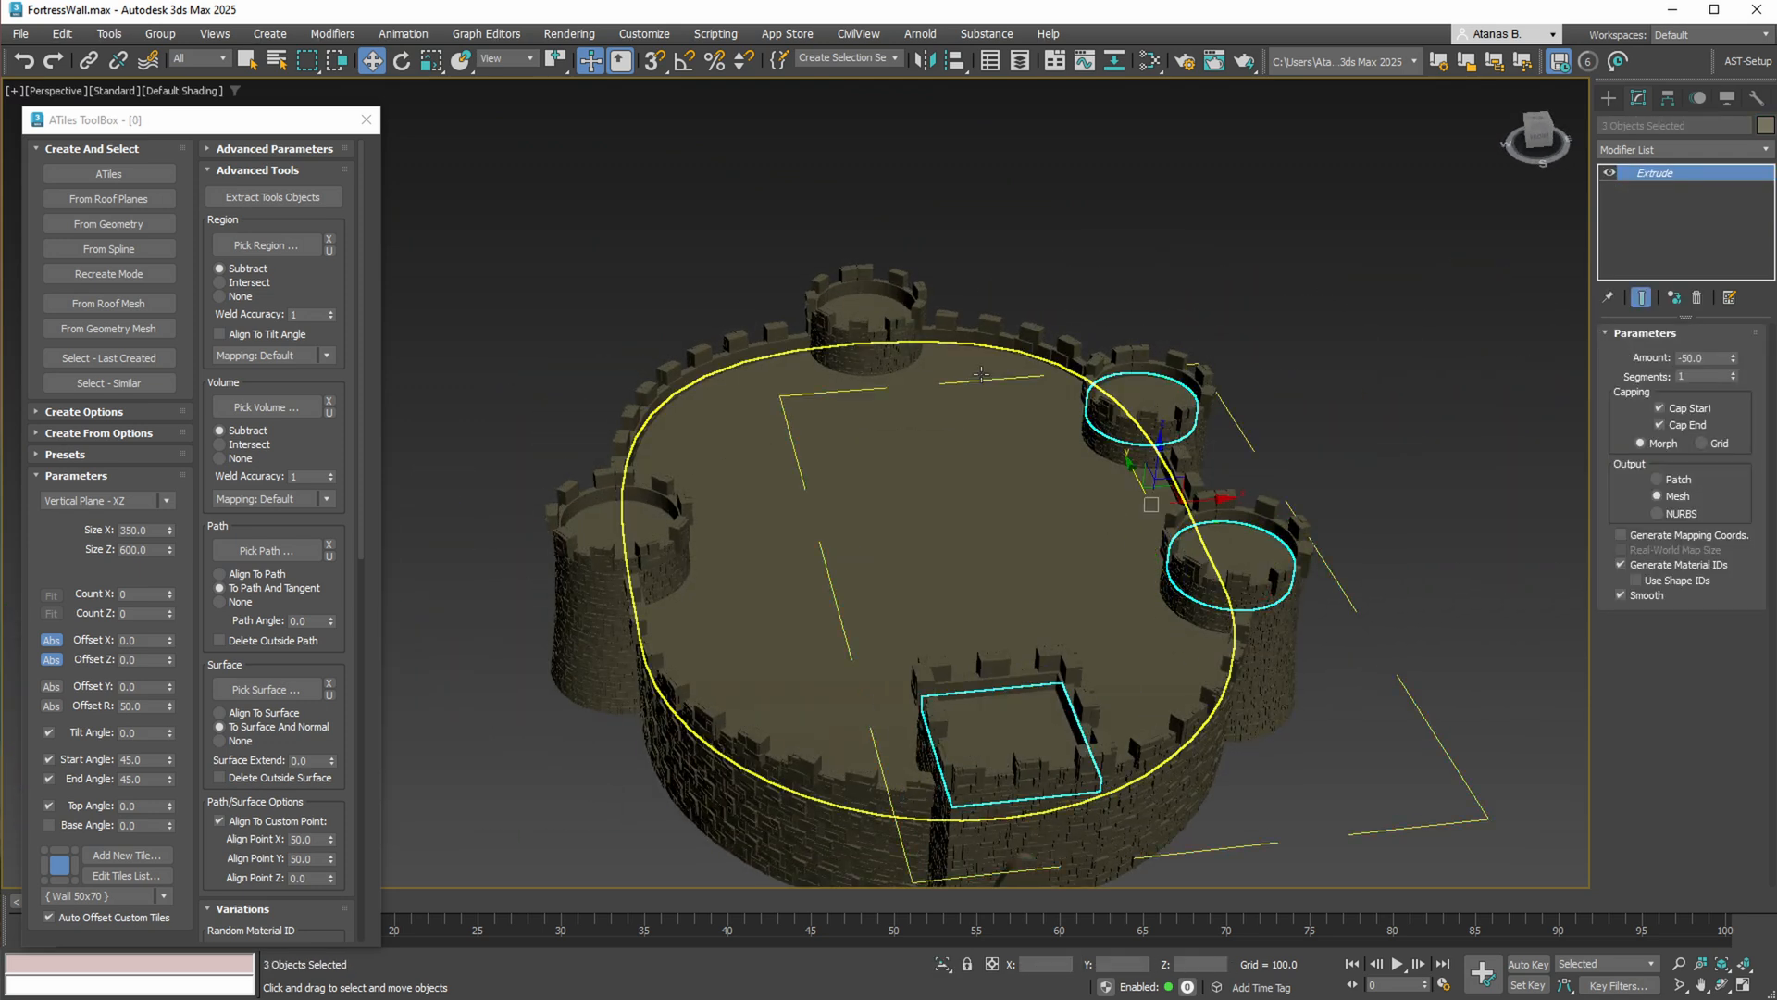
left_click(981, 374, "ctrl")
left_click(861, 294, "ctrl")
left_click(593, 528, "ctrl")
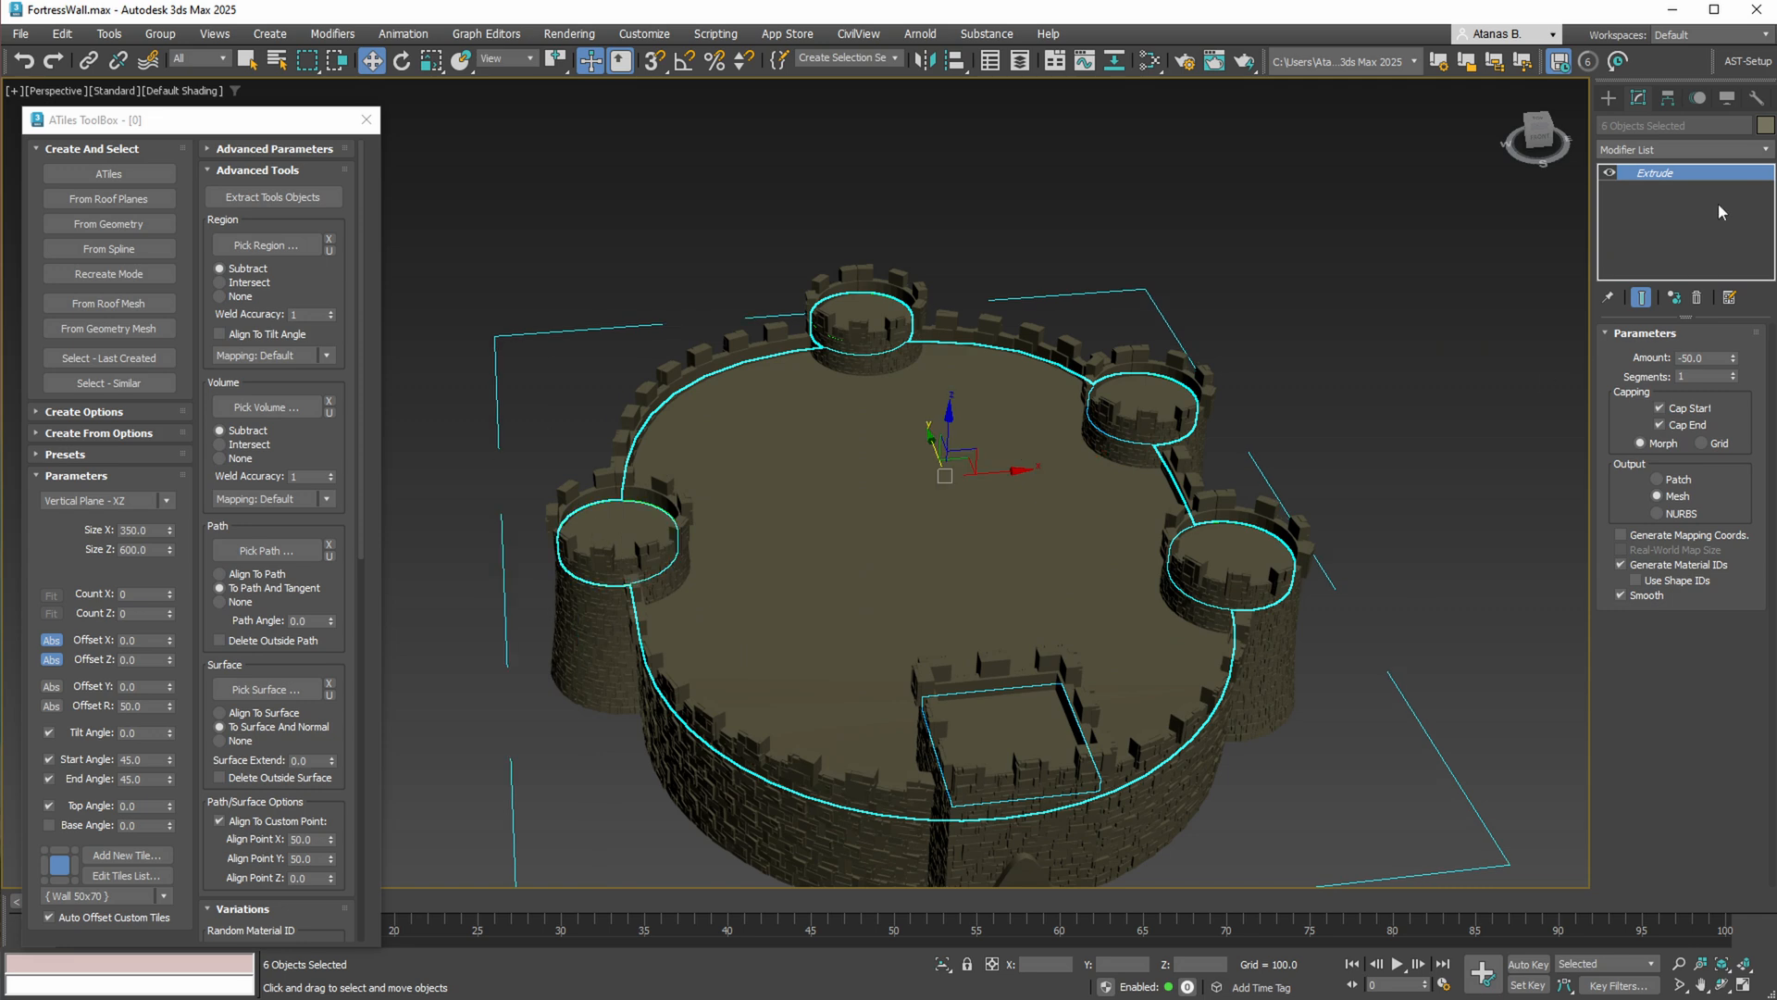
left_click(1765, 125)
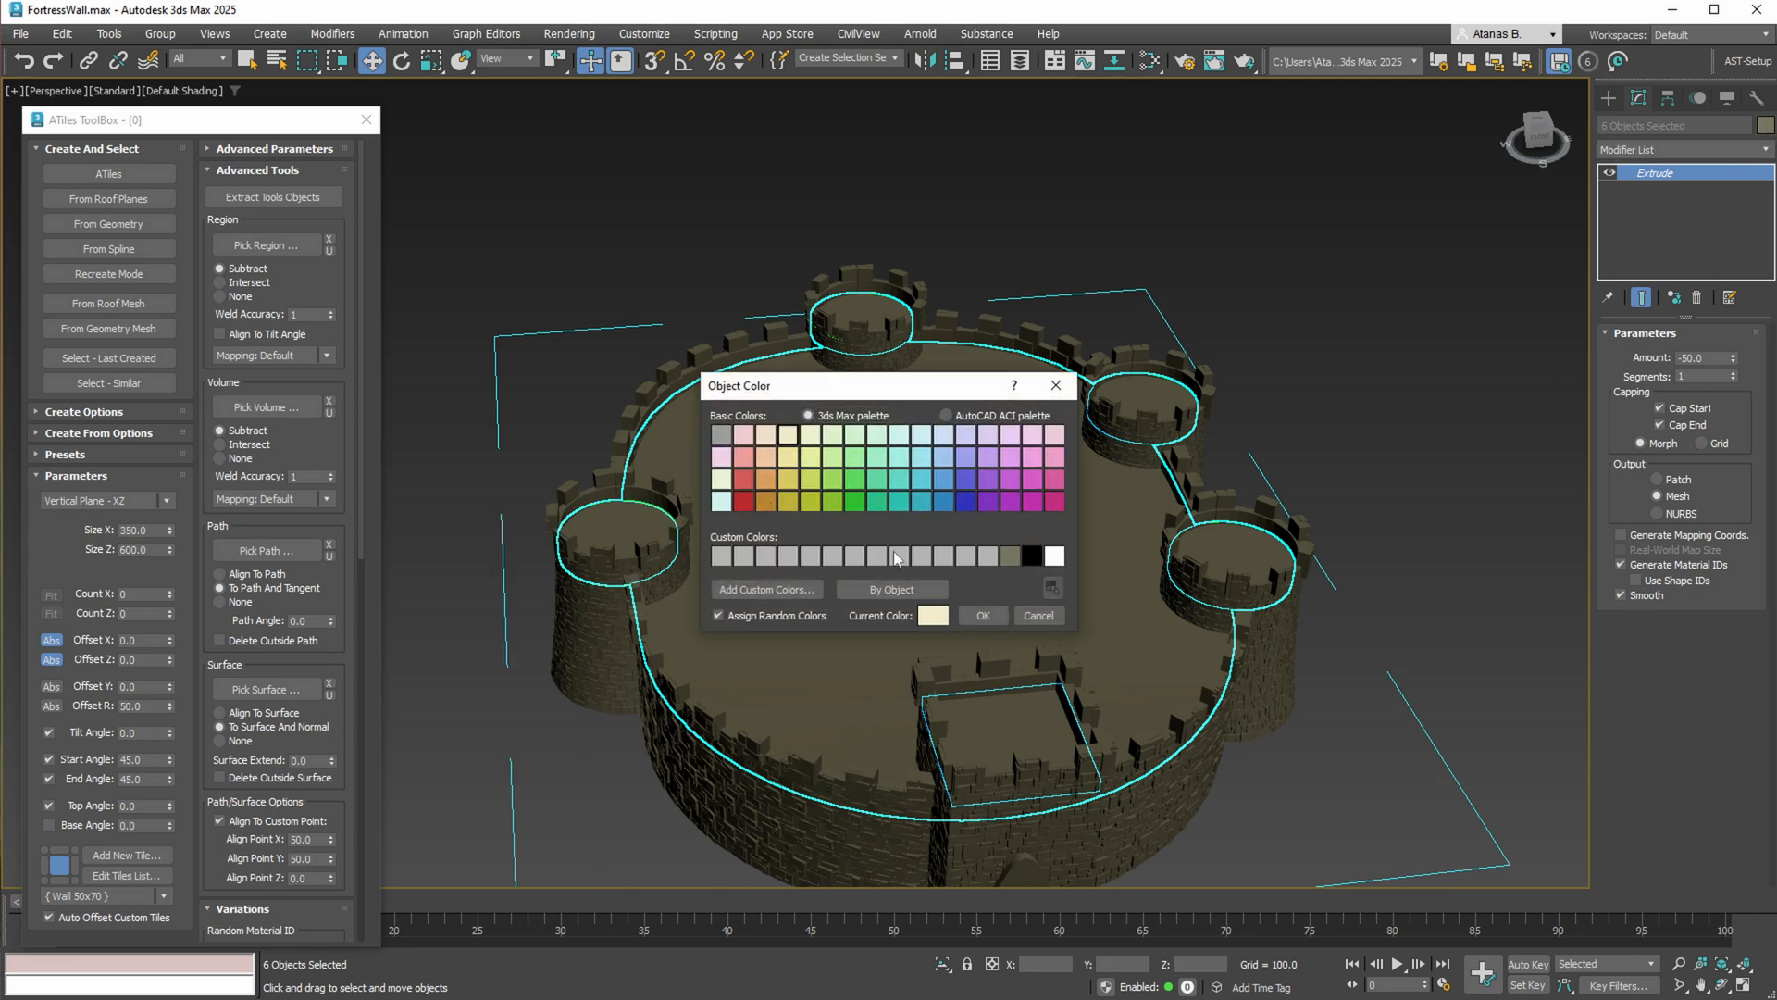
left_click(983, 614)
left_click(1323, 648)
Select the door volume inside the gate arch and assign it a light pink object color
middle_click_drag(1324, 648, 1380, 516, "alt")
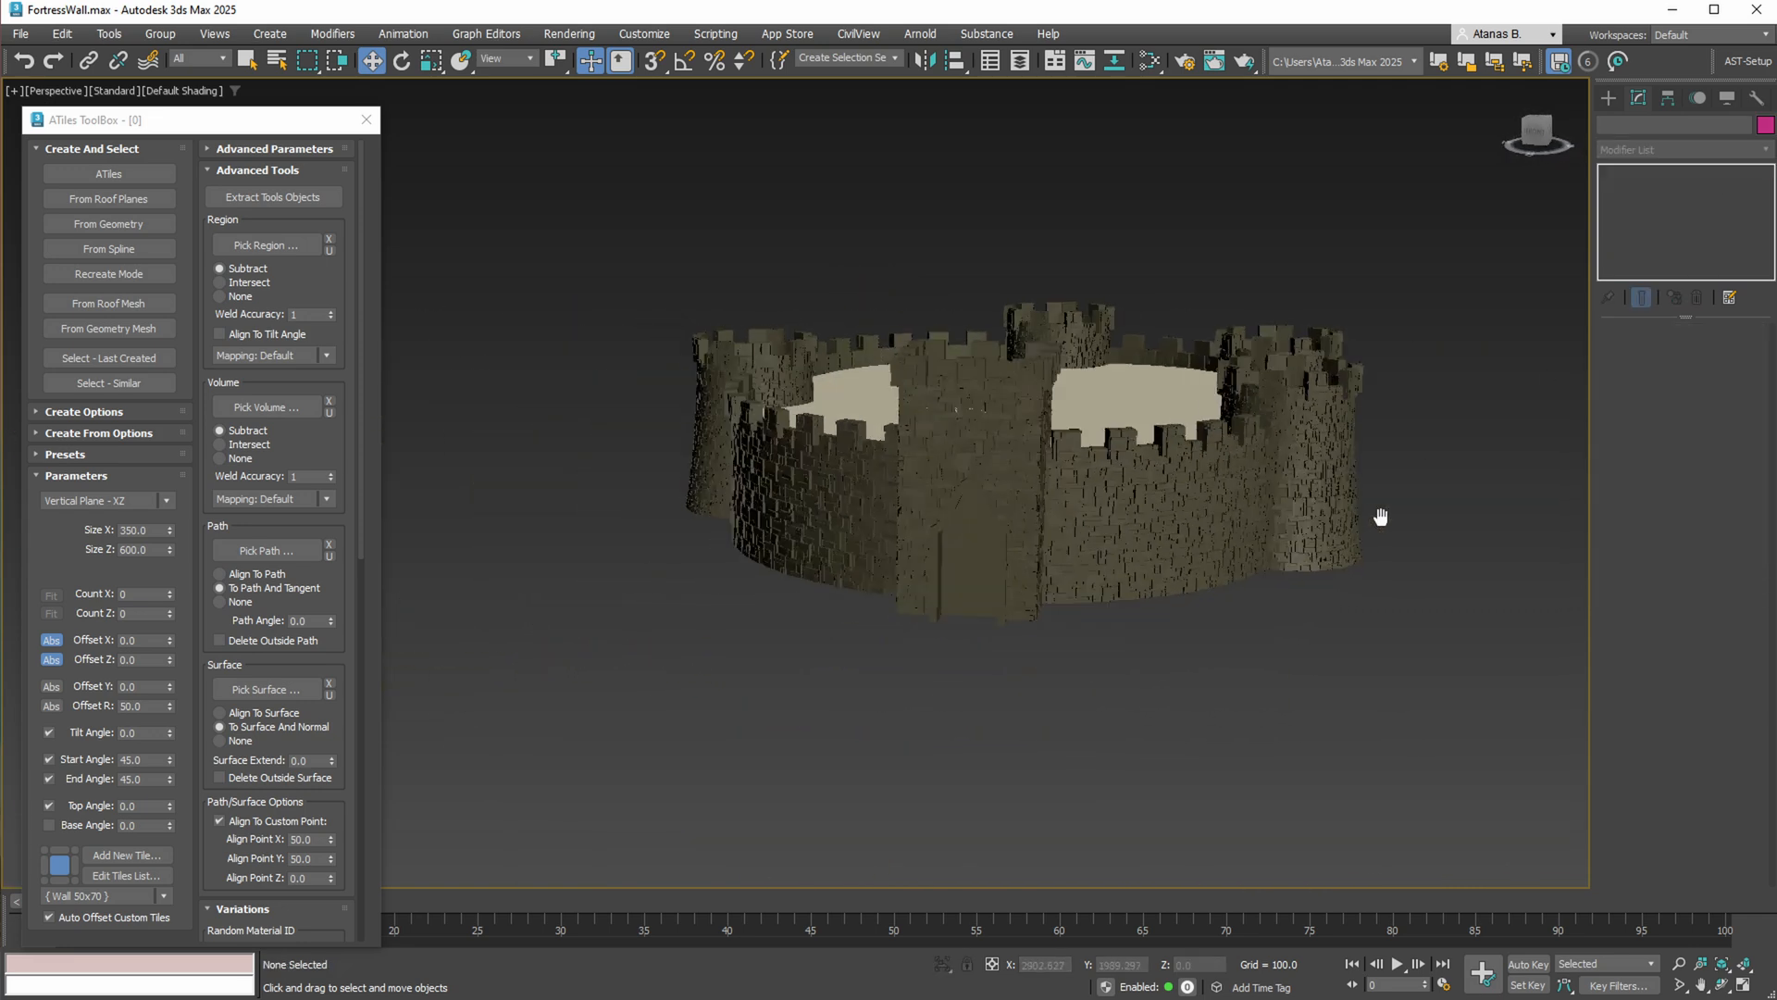
scroll(963, 555, "up", 3)
left_click(953, 573)
left_click(1765, 127)
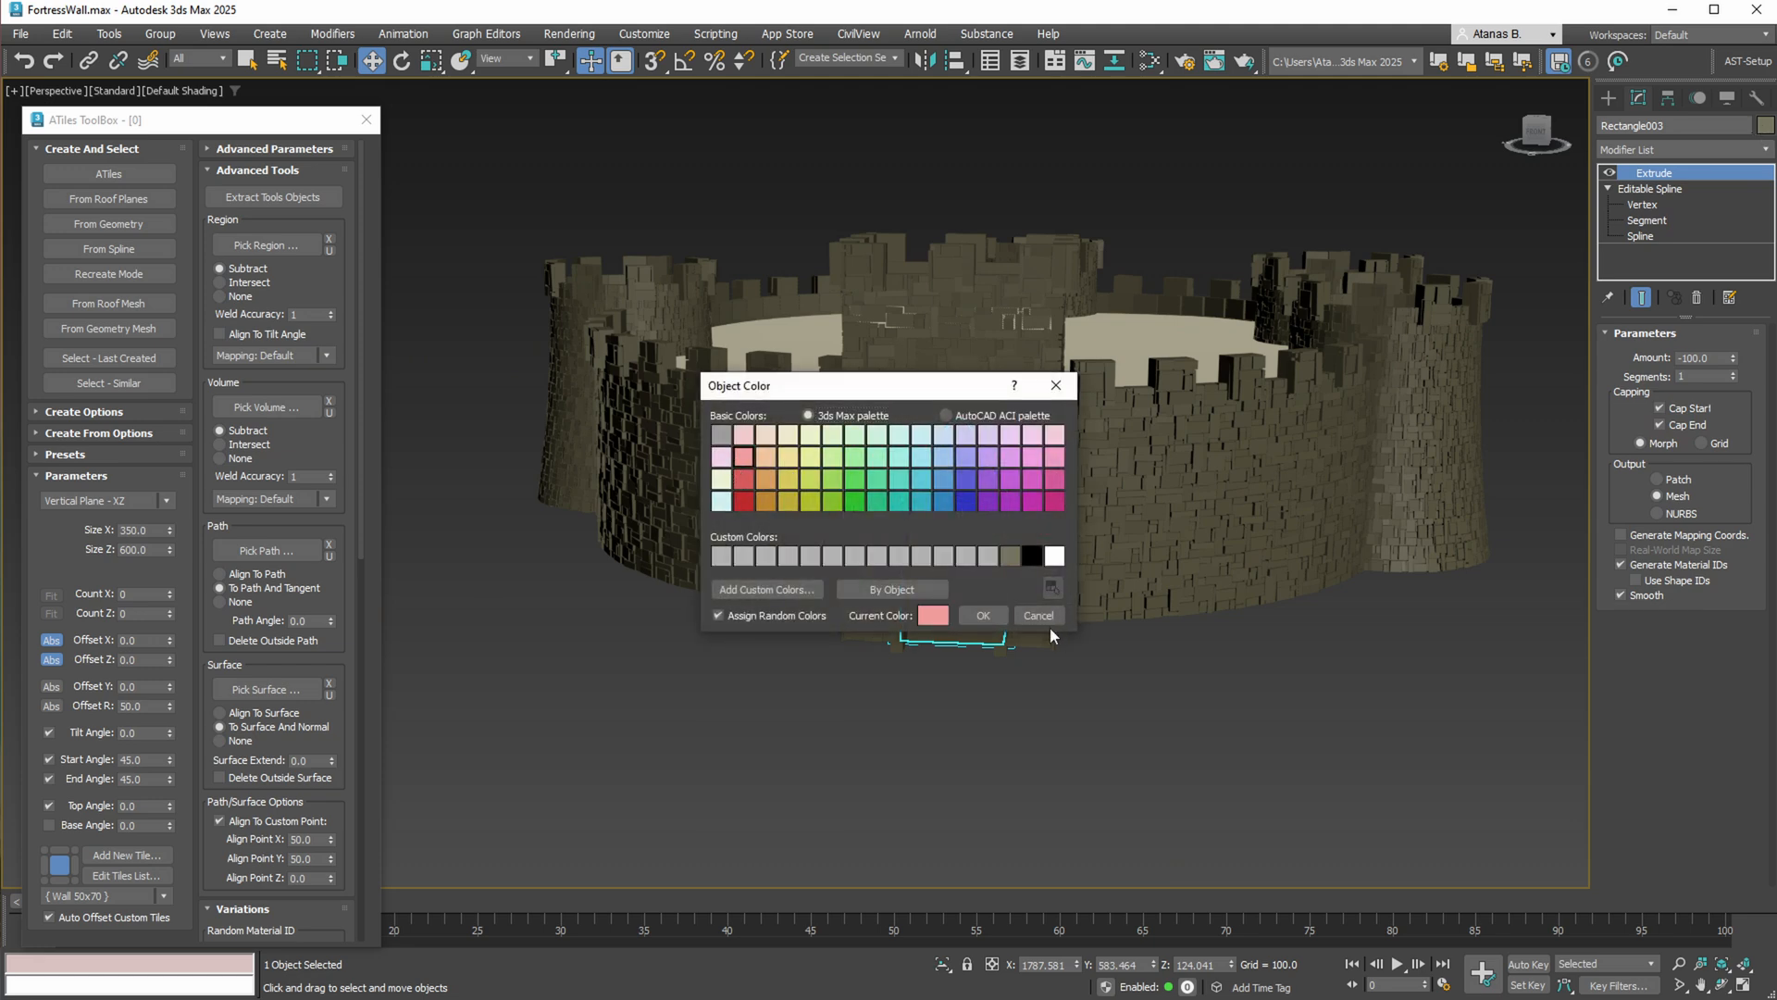
left_click(983, 616)
left_click(1136, 701)
Reselect the door volume in the gate and assign it an orange-brown object color
middle_click_drag(1137, 702, 953, 620, "alt")
scroll(952, 620, "up", 3)
left_click(953, 620)
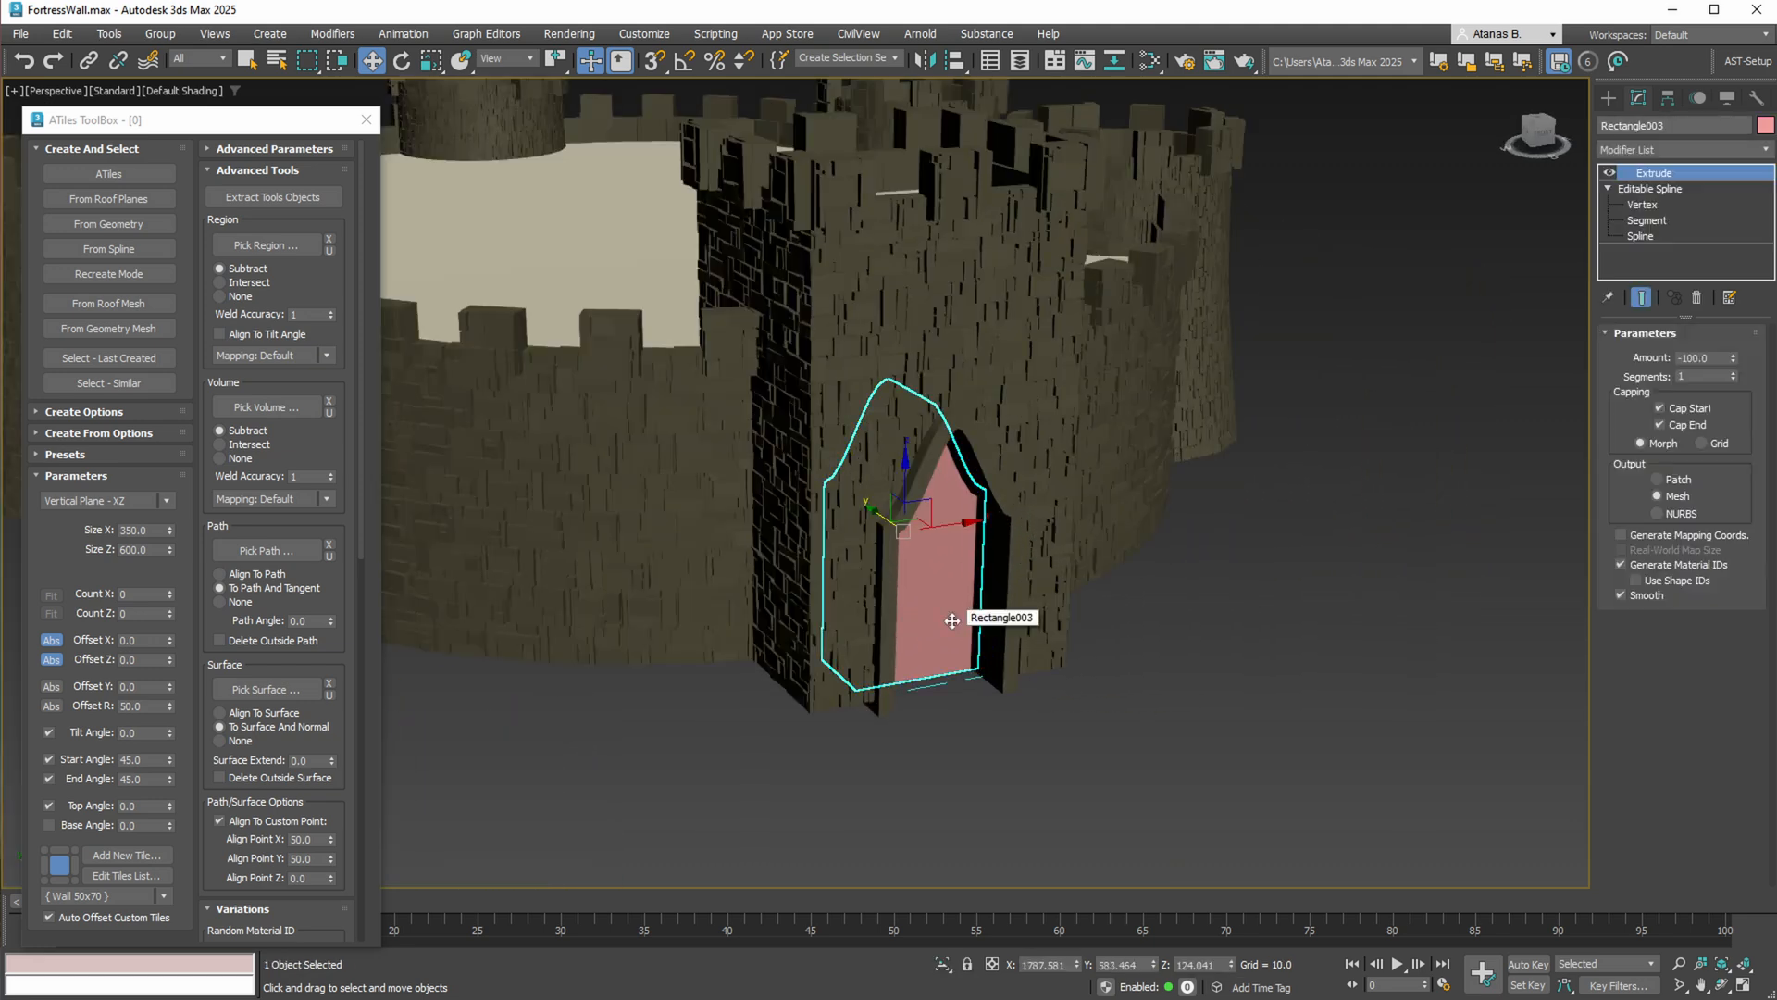
left_click(1765, 125)
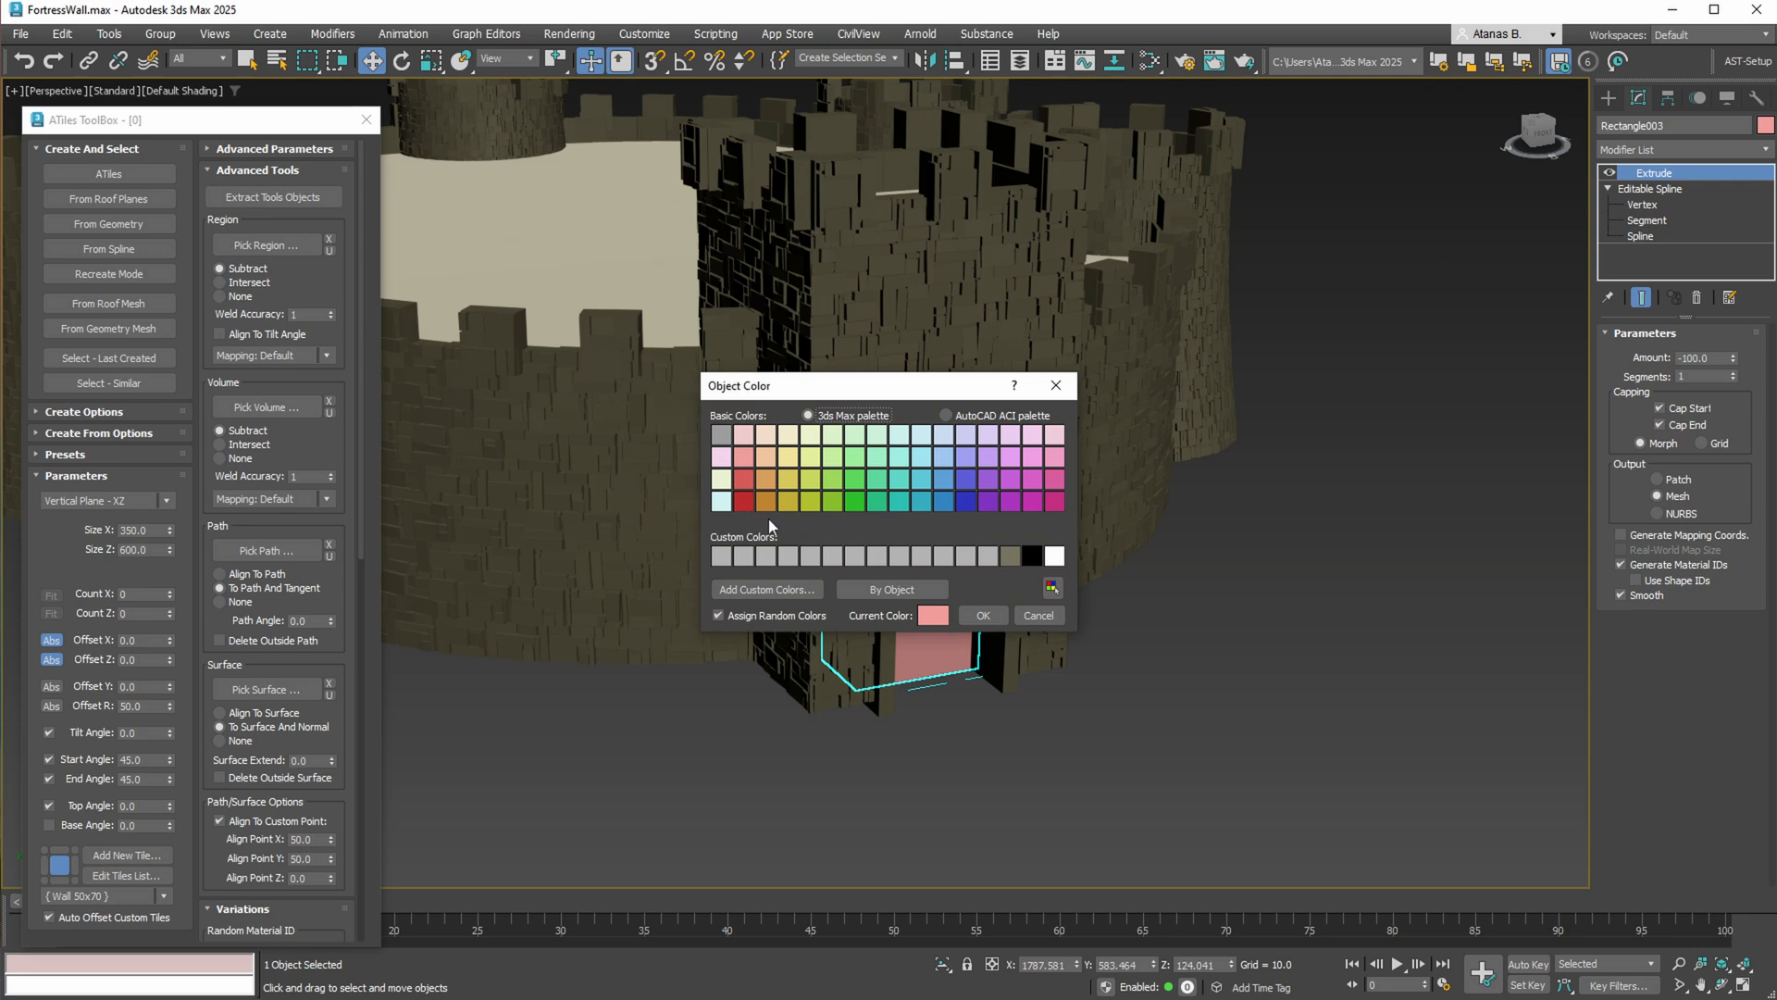
left_click(993, 616)
left_click(1086, 635)
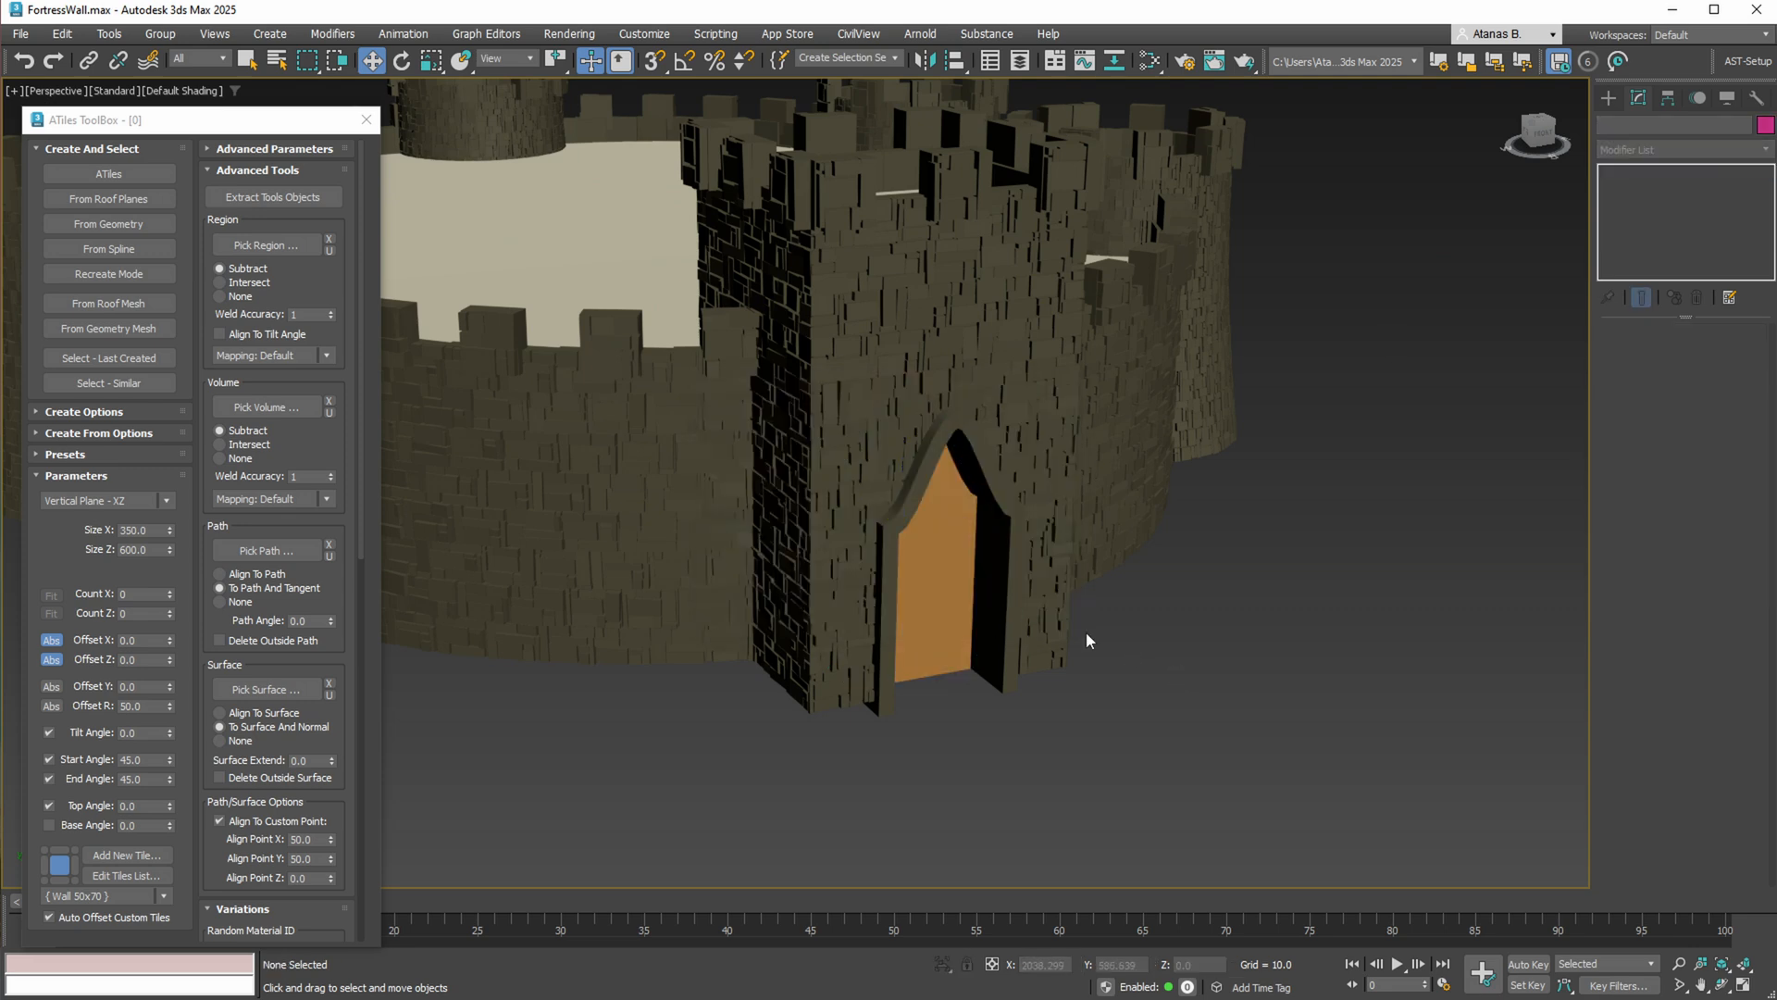
Select all parts of the square tower by its top and add the arch frame to the selection
scroll(1086, 635, "down", 3)
middle_click_drag(1086, 635, 901, 606, "alt")
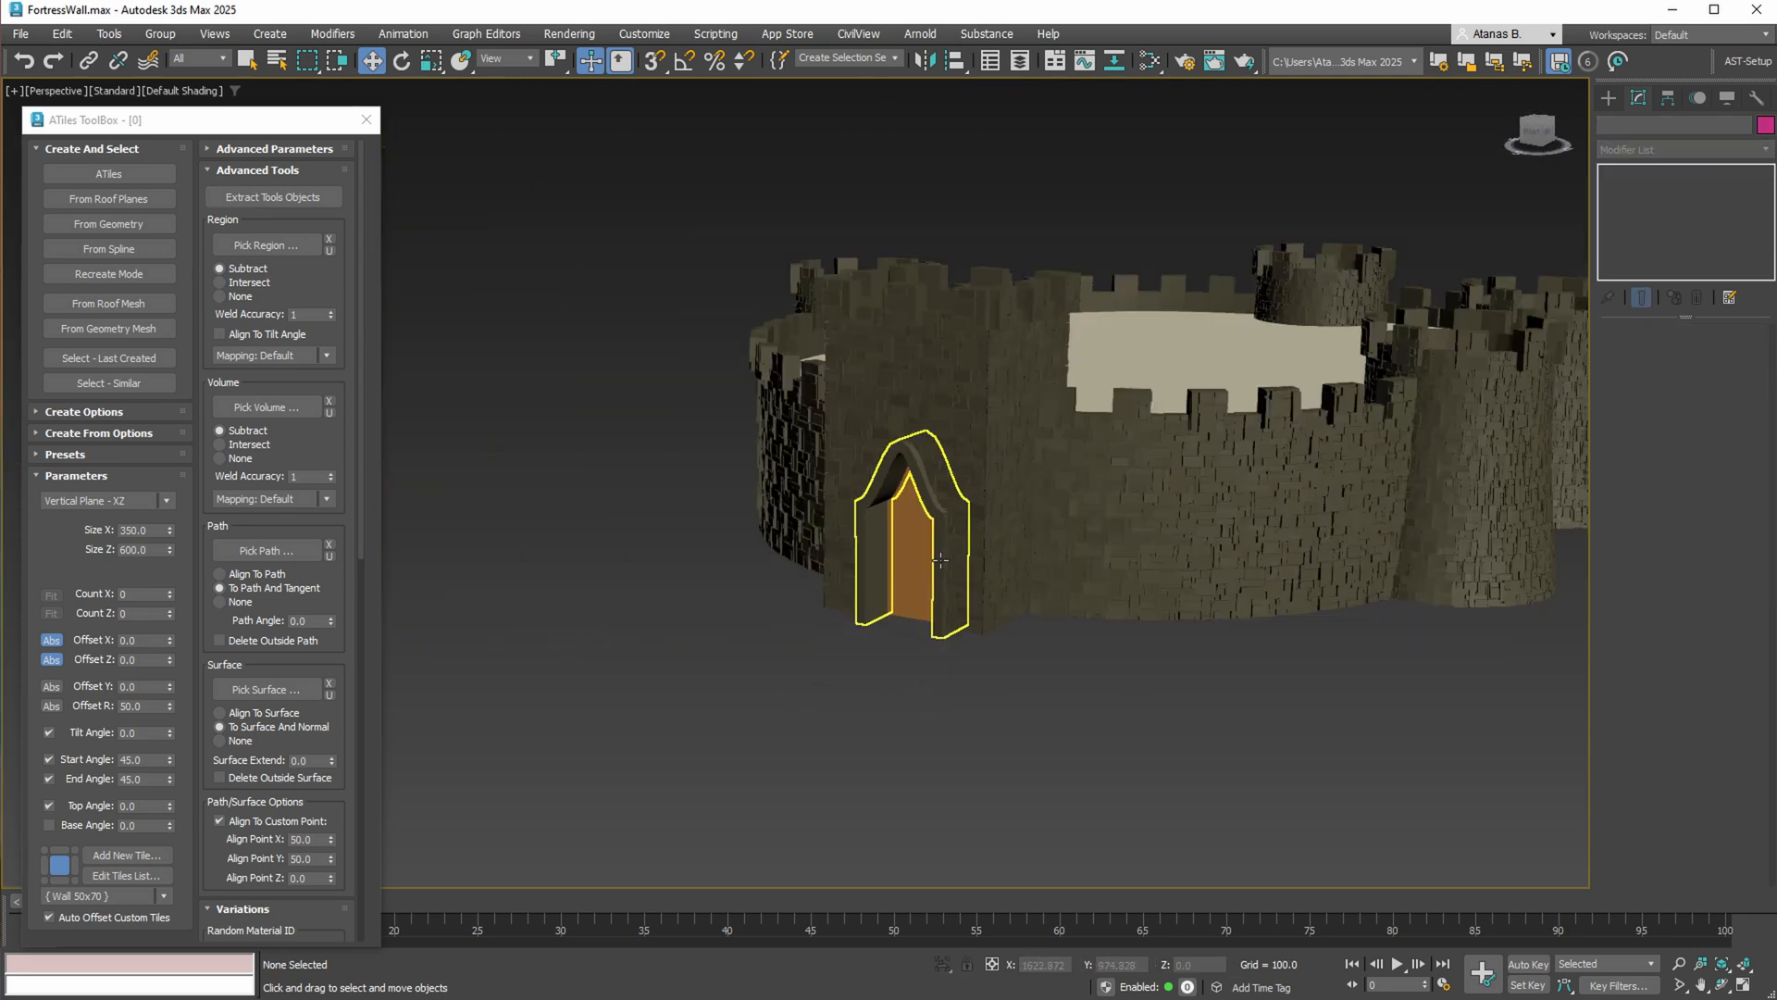
middle_click_drag(946, 510, 951, 472)
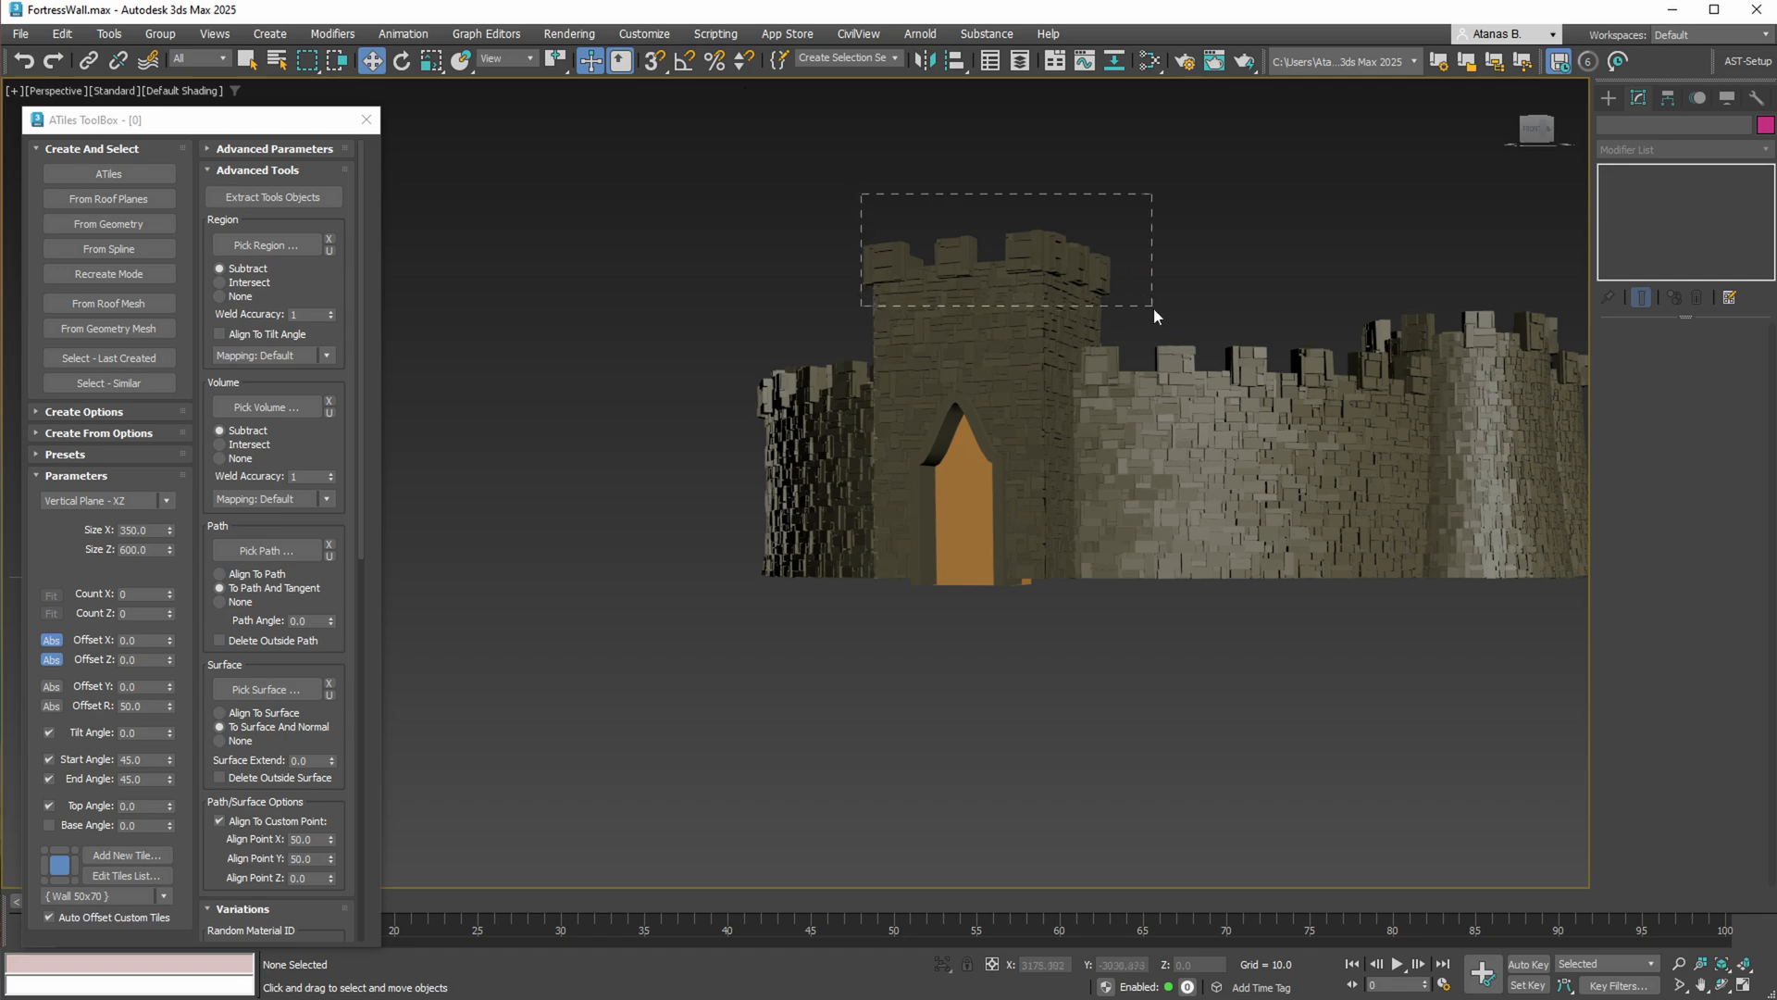
left_click_drag(1154, 308, 1153, 307)
scroll(944, 475, "up", 5)
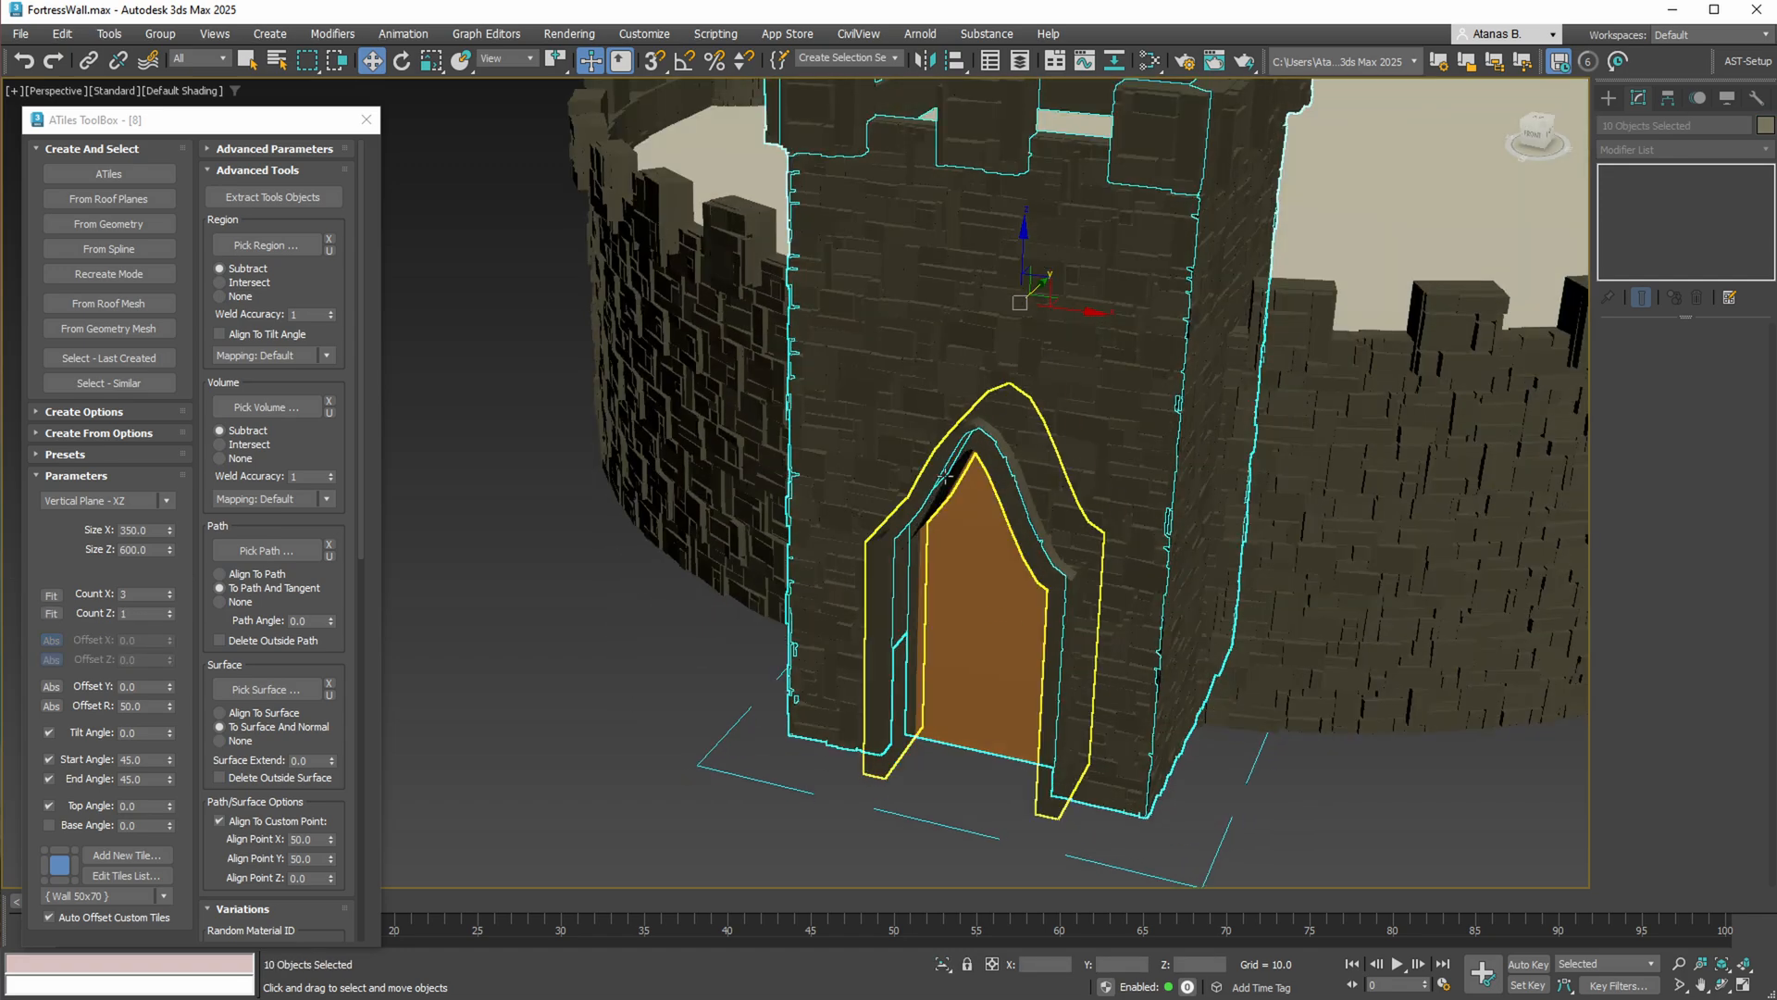
left_click(947, 441, "ctrl")
scroll(992, 454, "down", 4)
middle_click_drag(992, 454, 1111, 540, "alt")
scroll(1116, 557, "up", 2)
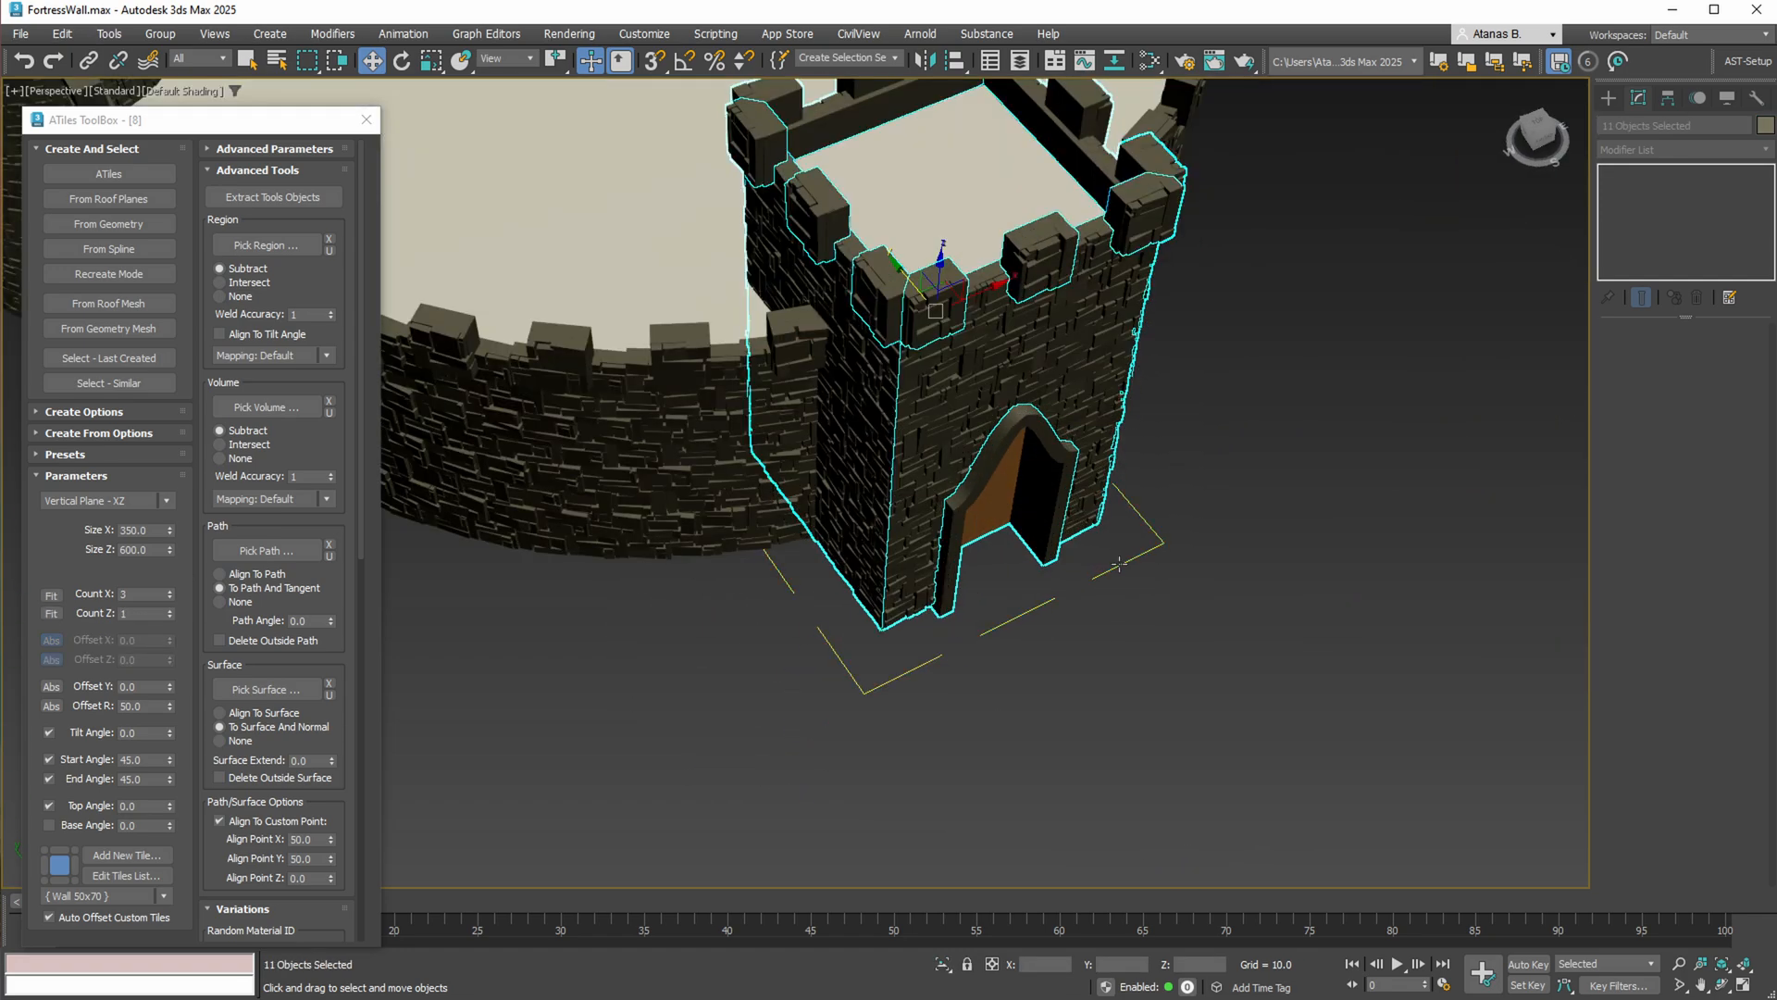
Isolate the selected tower parts, add a shared FFD 3x3x3 modifier and start editing its control points
left_click(1119, 563)
key("alt+q")
middle_click_drag(1184, 463, 972, 278, "alt")
left_click(1296, 381)
left_click(1625, 173)
left_click(1653, 188)
Scale the top layer of the tower lattice's control points slightly inward
left_click_drag(485, 133, 1078, 317)
key("r")
middle_click_drag(942, 300, 898, 347, "alt")
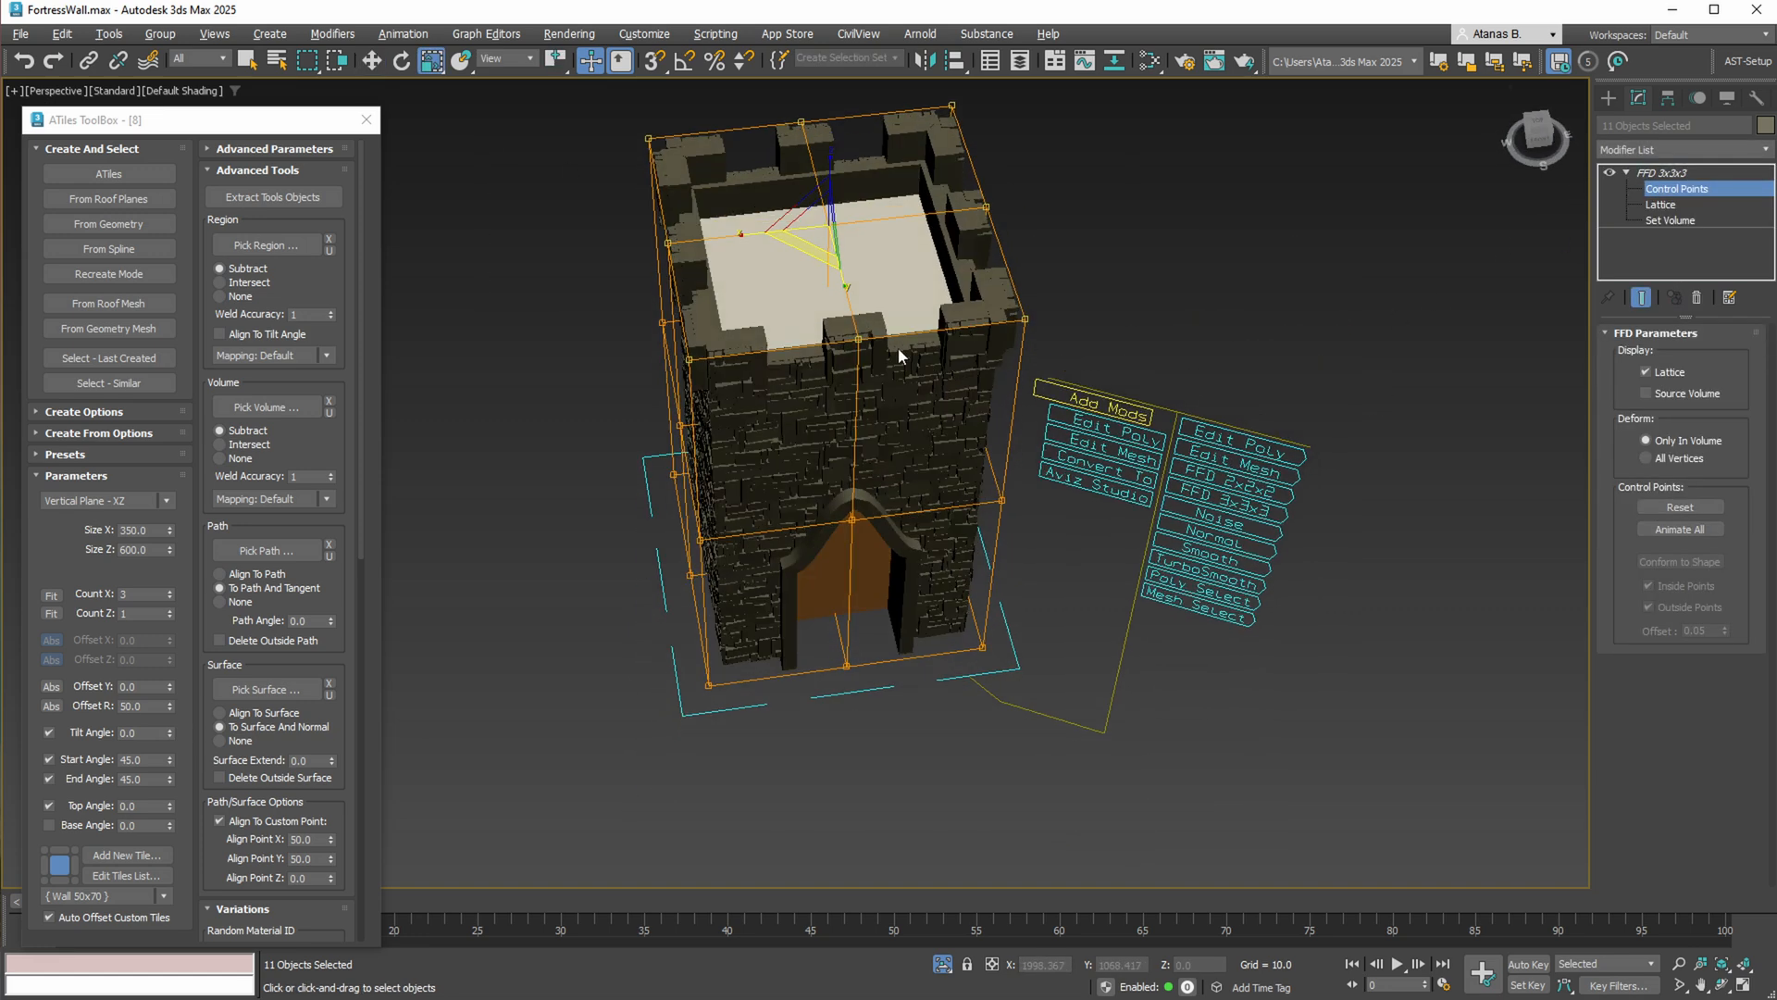
mouse_move(798, 244)
left_mouse_down()
mouse_move(803, 261)
mouse_move(794, 235)
left_mouse_up()
middle_click_drag(804, 268, 789, 181, "alt")
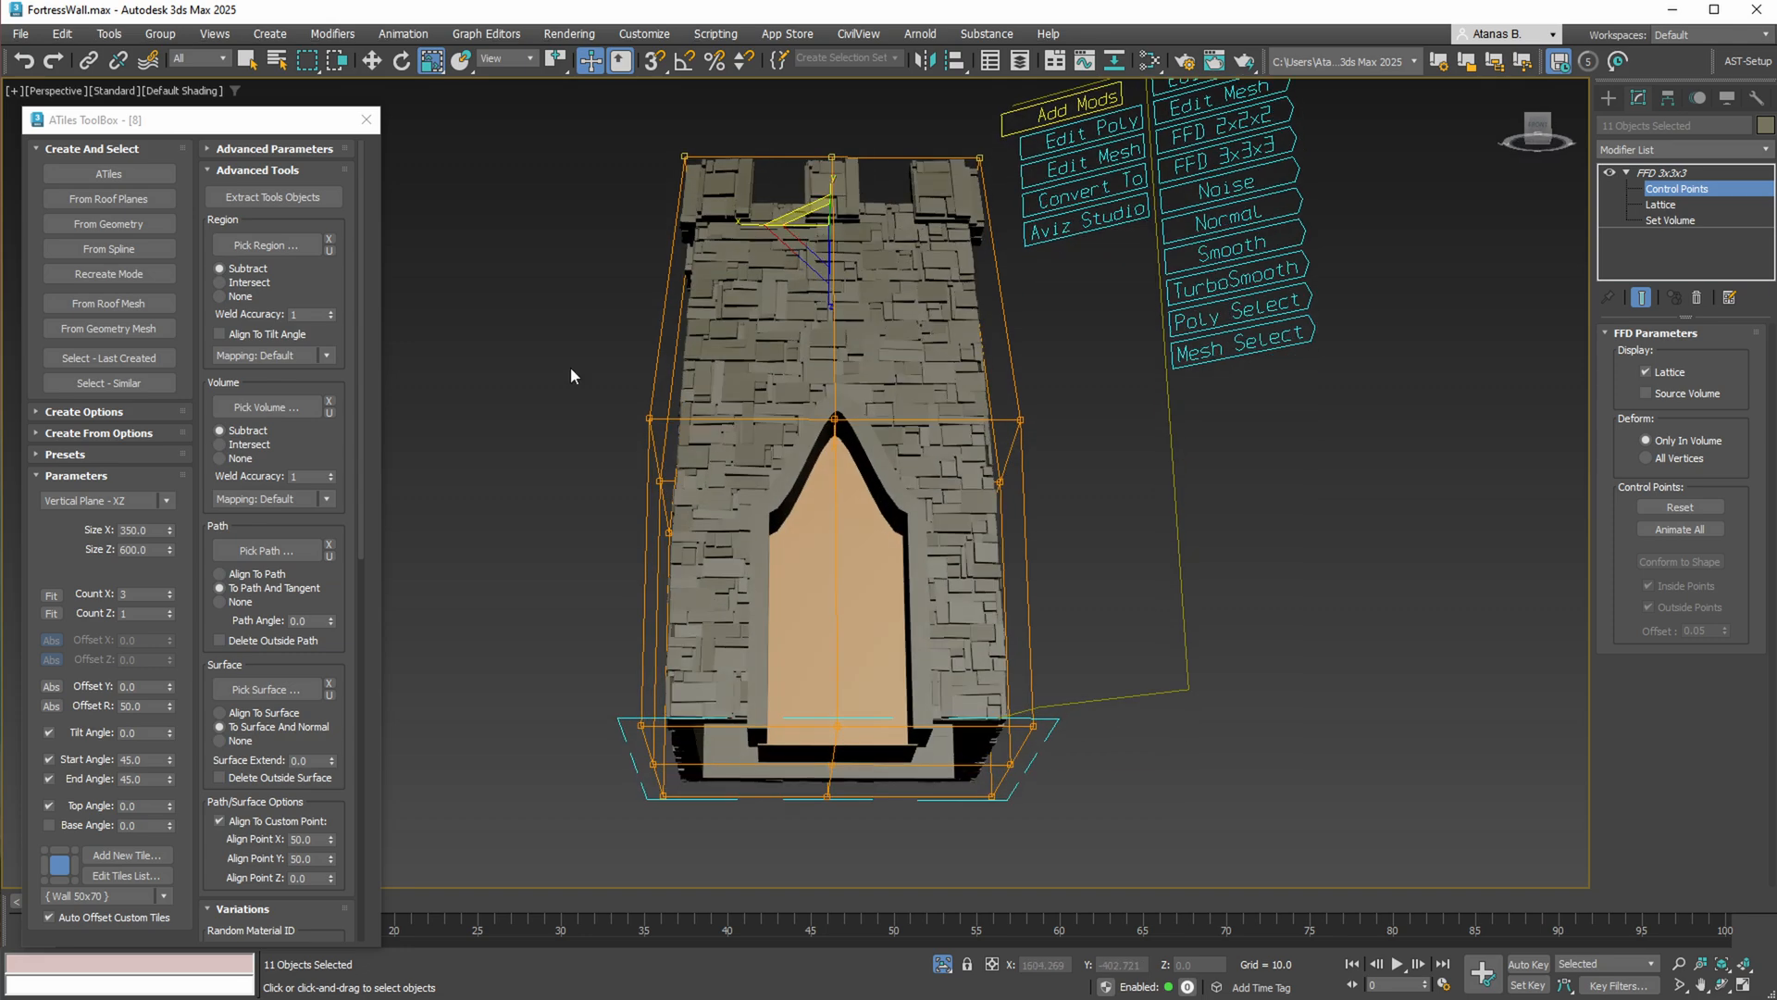
Scale the middle layer of the tower lattice's control points to about 81% and leave isolation
left_click_drag(570, 368, 1035, 565)
middle_click_drag(903, 490, 989, 527, "alt")
left_click_drag(889, 458, 885, 498)
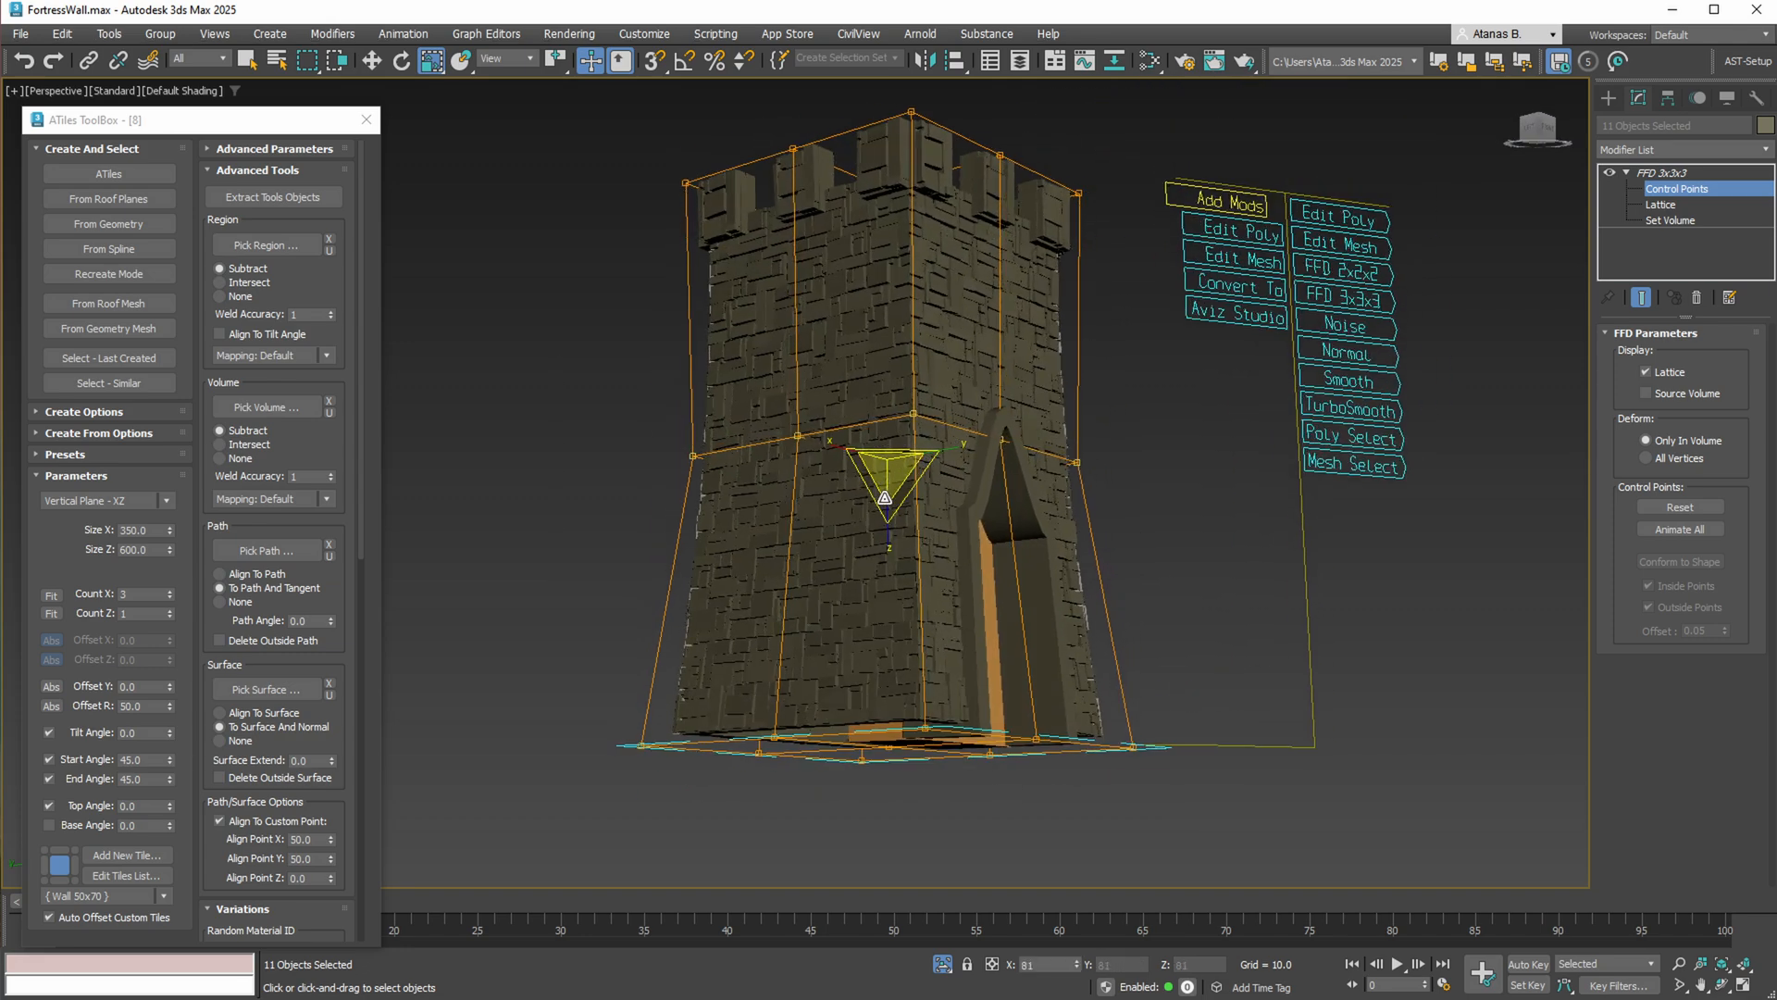
mouse_move(884, 498)
middle_mouse_down("alt")
mouse_move(995, 487)
mouse_move(917, 500)
middle_mouse_up("alt")
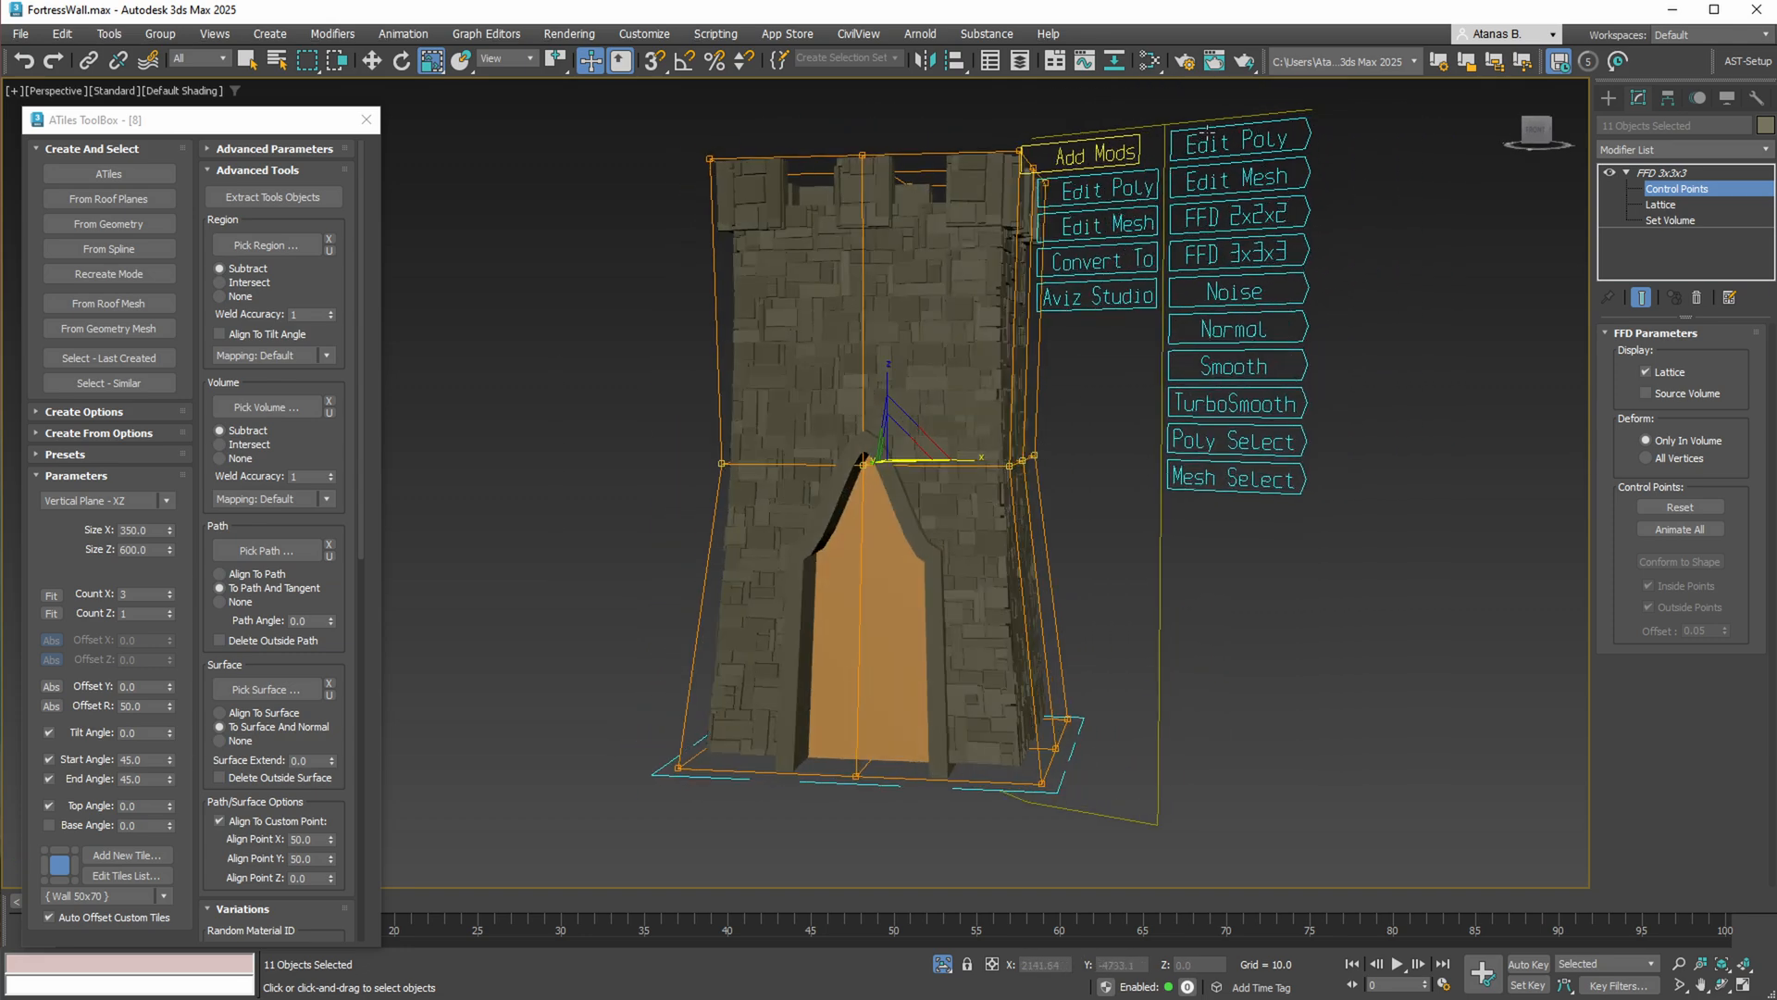
left_click(942, 963)
middle_click_drag(1068, 806, 1205, 639)
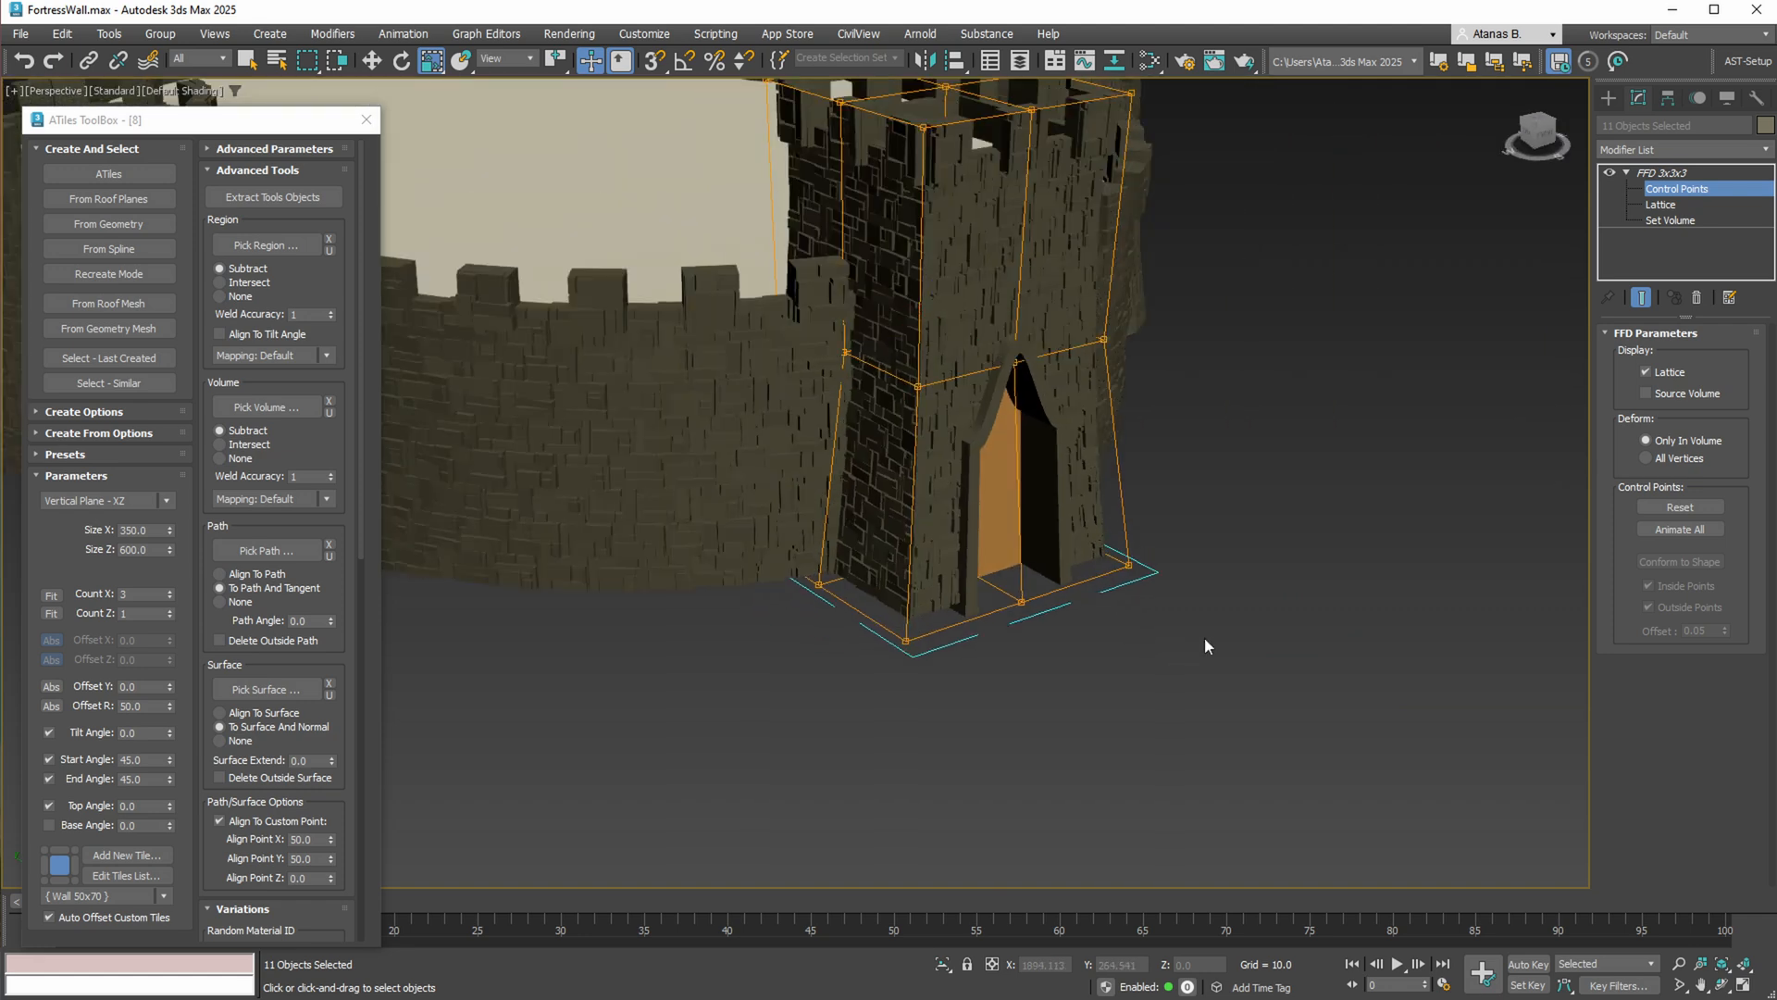
Isolate the arch frame alone, add its own FFD 3x3x3 modifier and start editing its control points
left_click(1684, 190)
left_click(1043, 405)
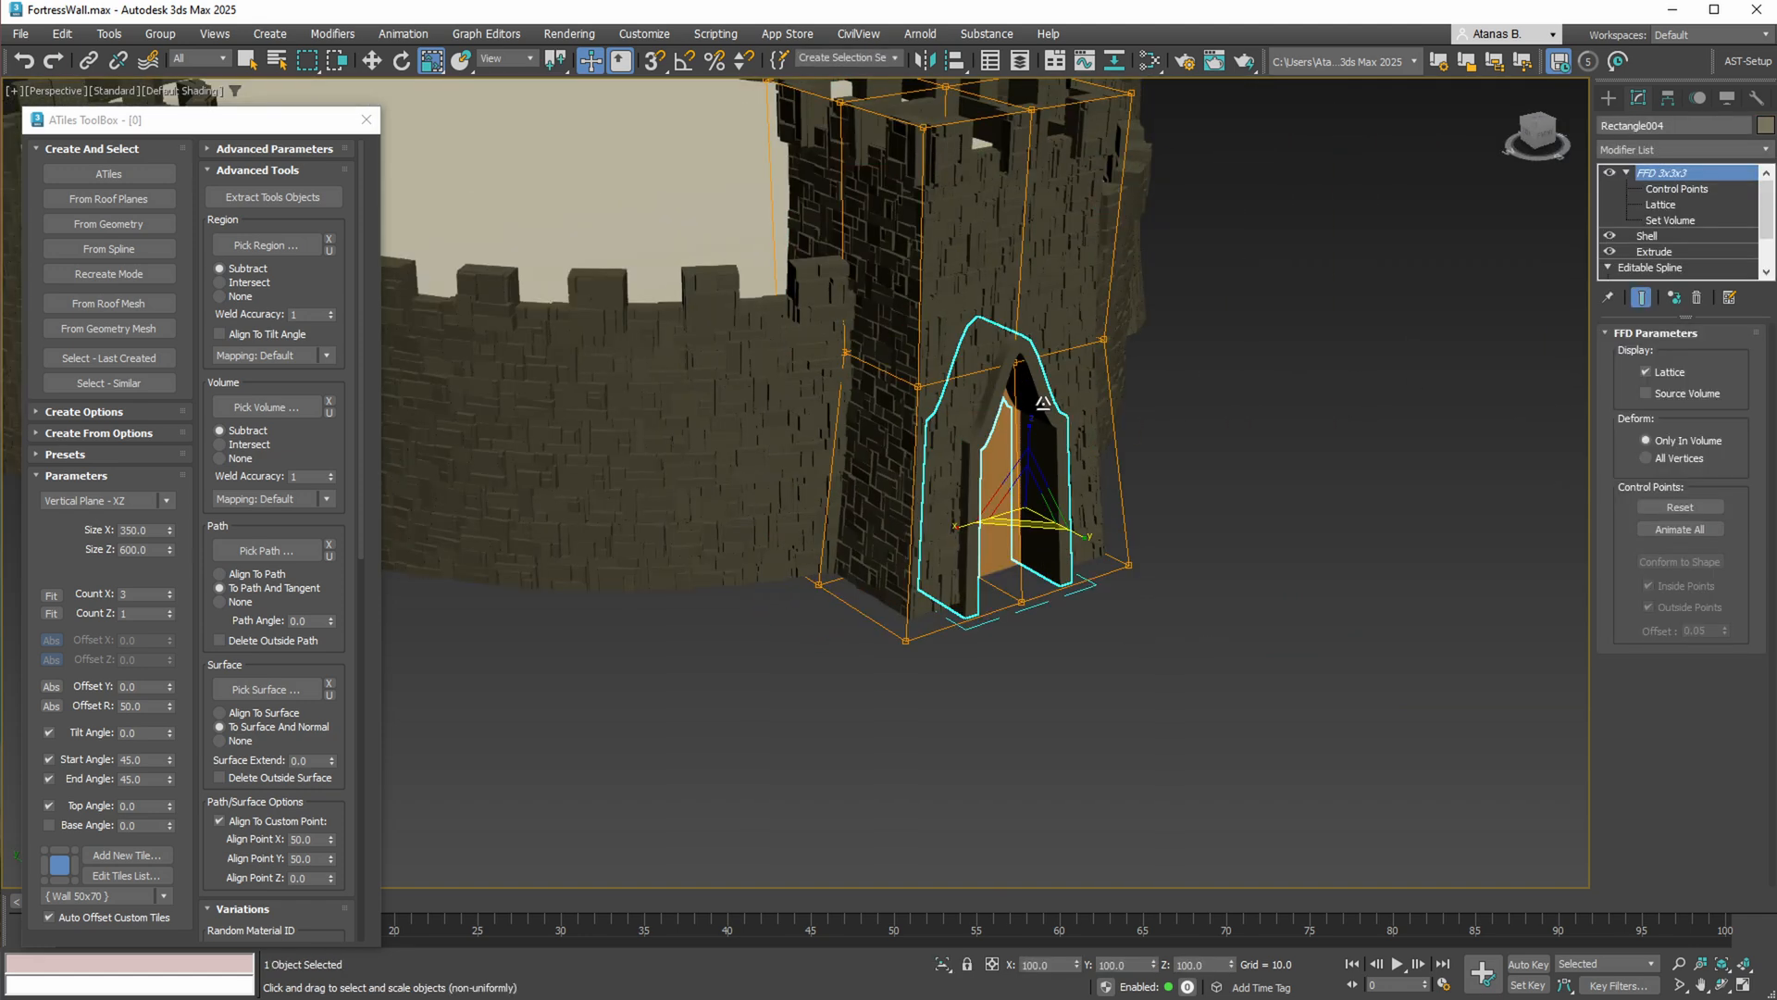
right_click(1088, 590)
key("alt+q")
left_click(1416, 402)
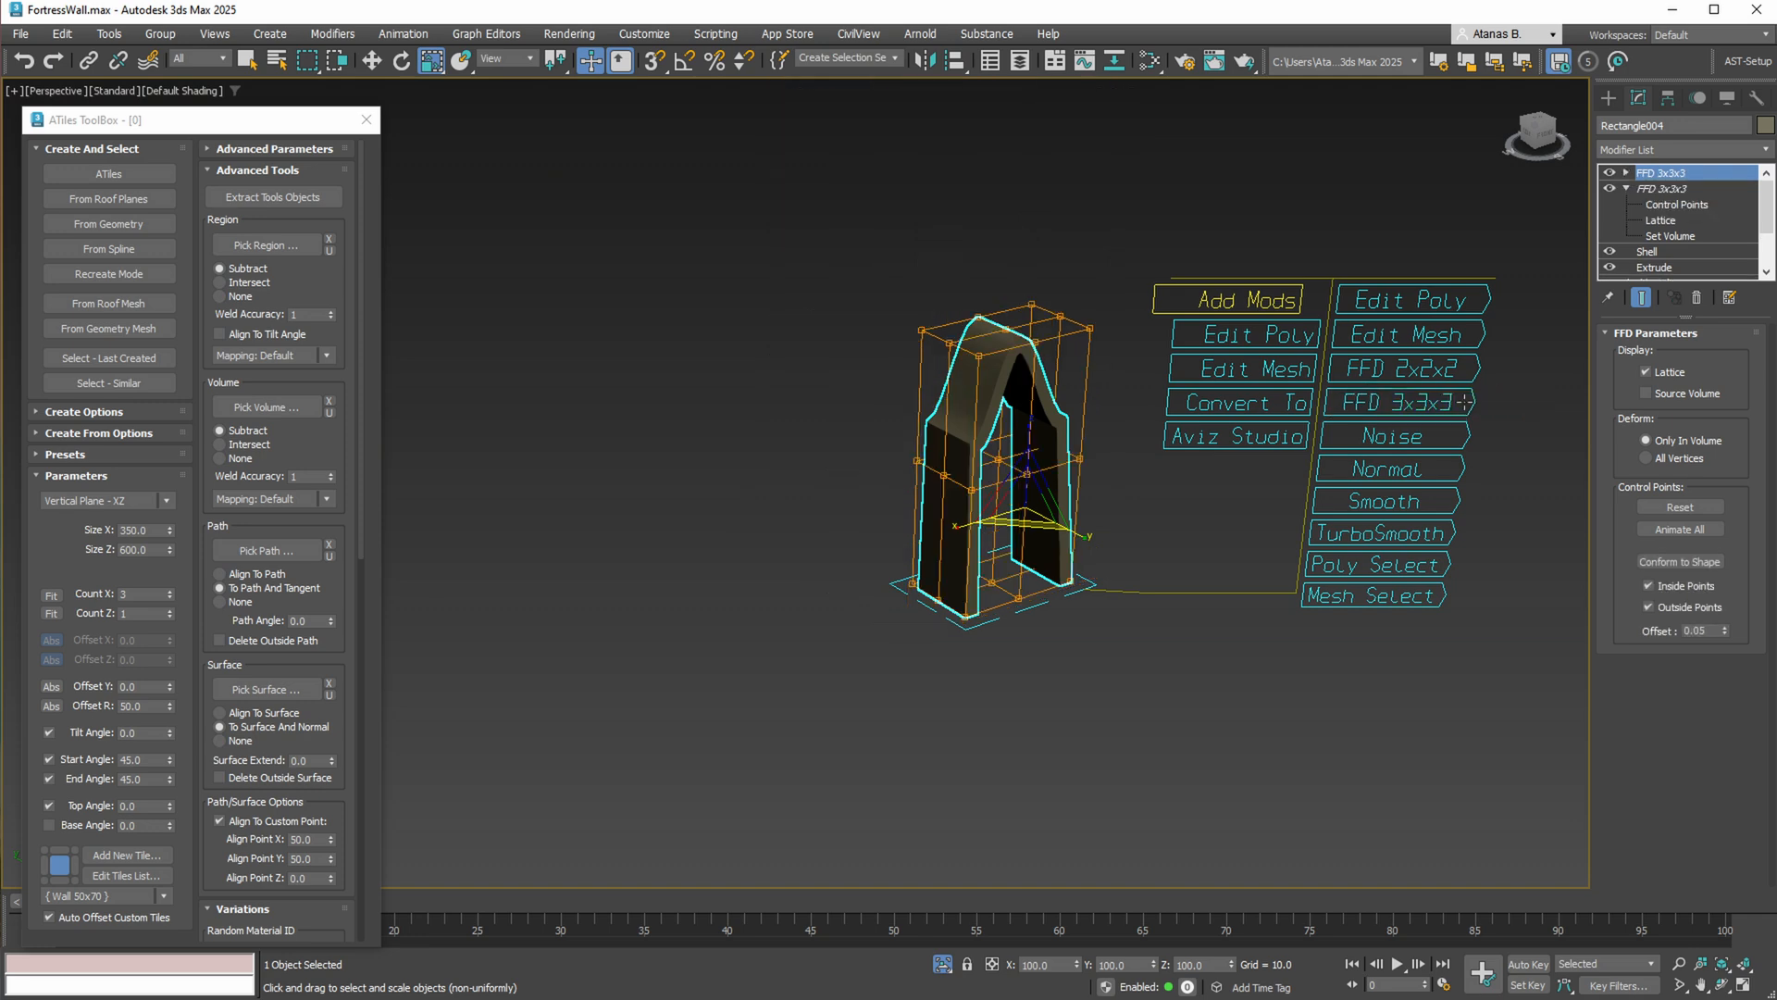
left_click(1625, 174)
left_click(1667, 190)
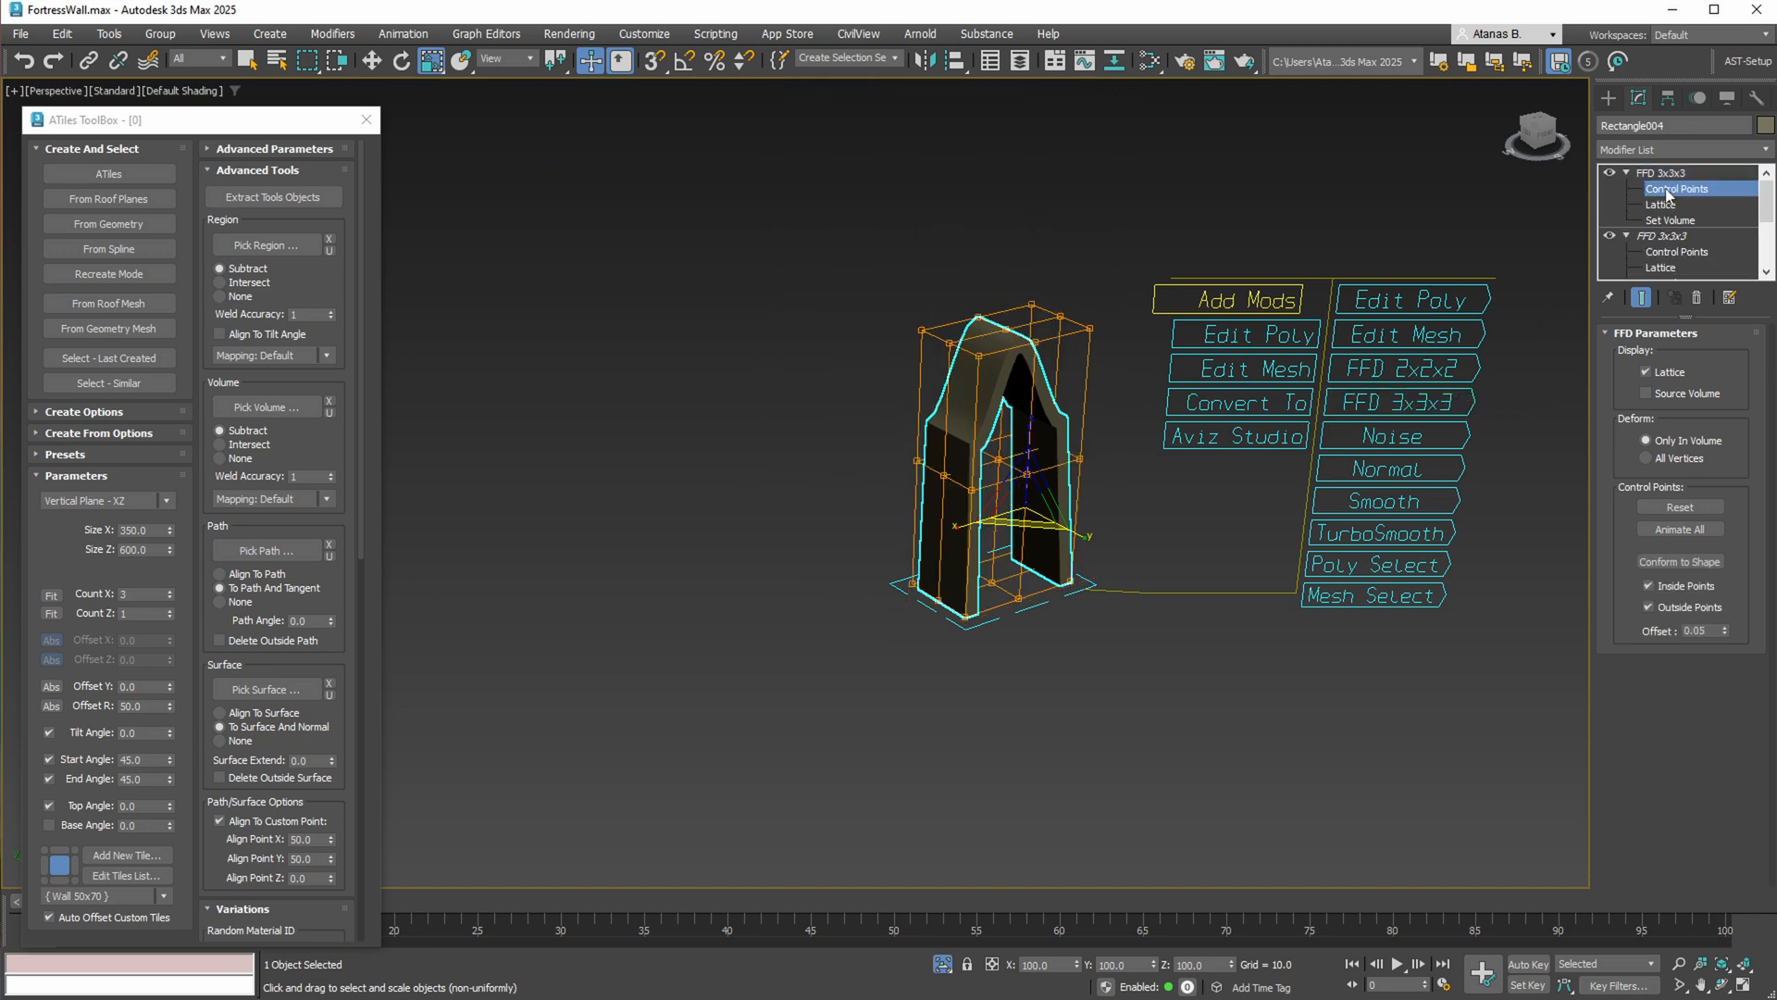
Move the arch lattice's upper front control points outward along Y, away from the tower, and leave isolation
middle_click_drag(833, 398, 1039, 374, "alt")
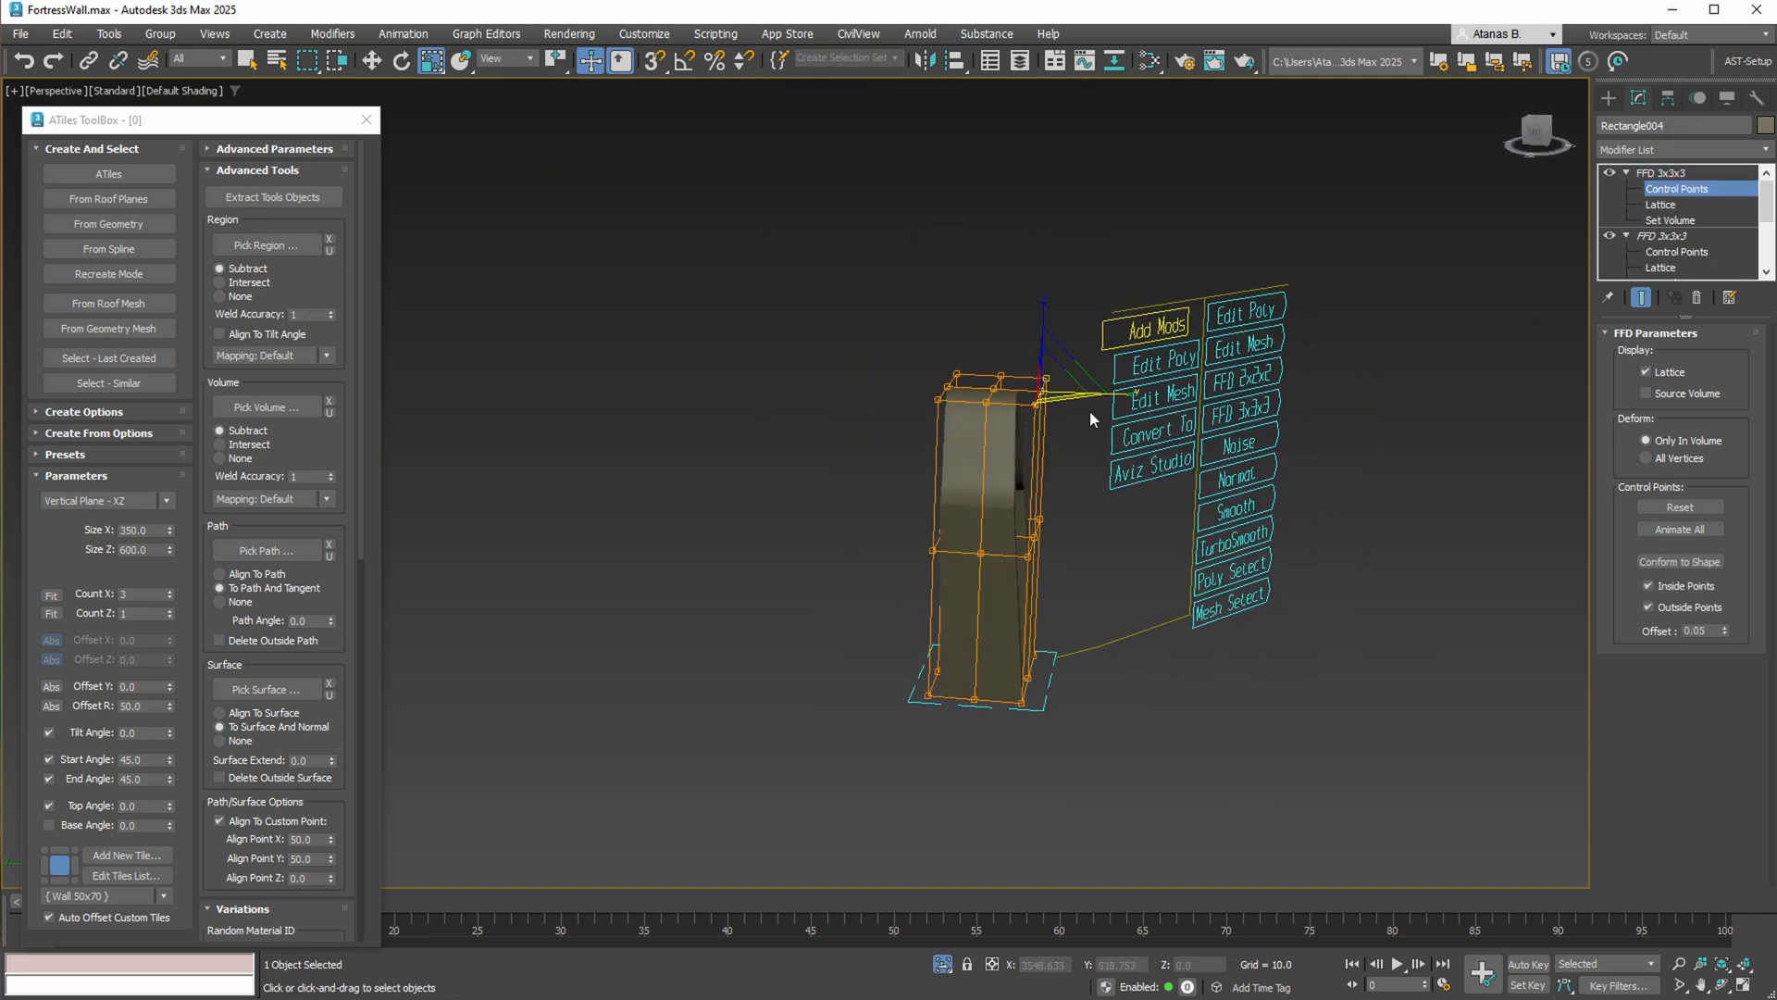
key("w")
left_click_drag(996, 392, 1028, 391)
left_click(944, 962)
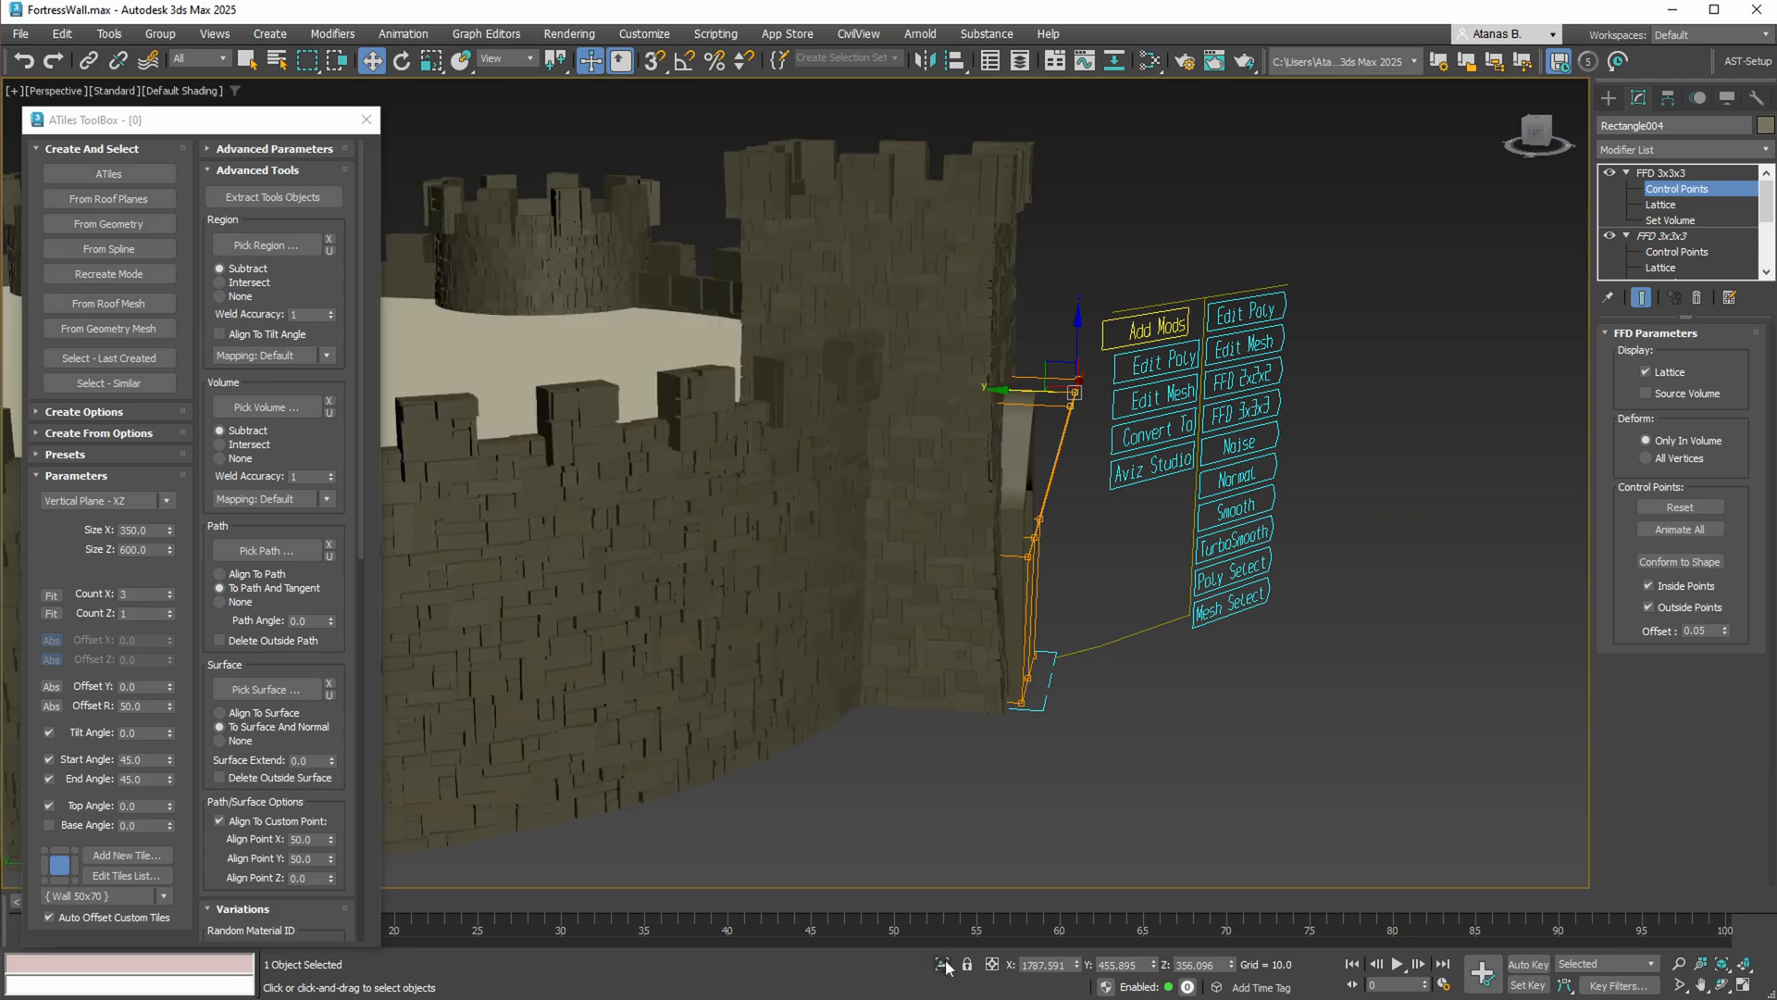
Adjust the arch lattice's middle front control points, and move its upper control points farther out from the wall along Y
mouse_move(930, 666)
middle_mouse_down("alt")
mouse_move(915, 647)
mouse_move(746, 647)
mouse_move(929, 633)
middle_mouse_up("alt")
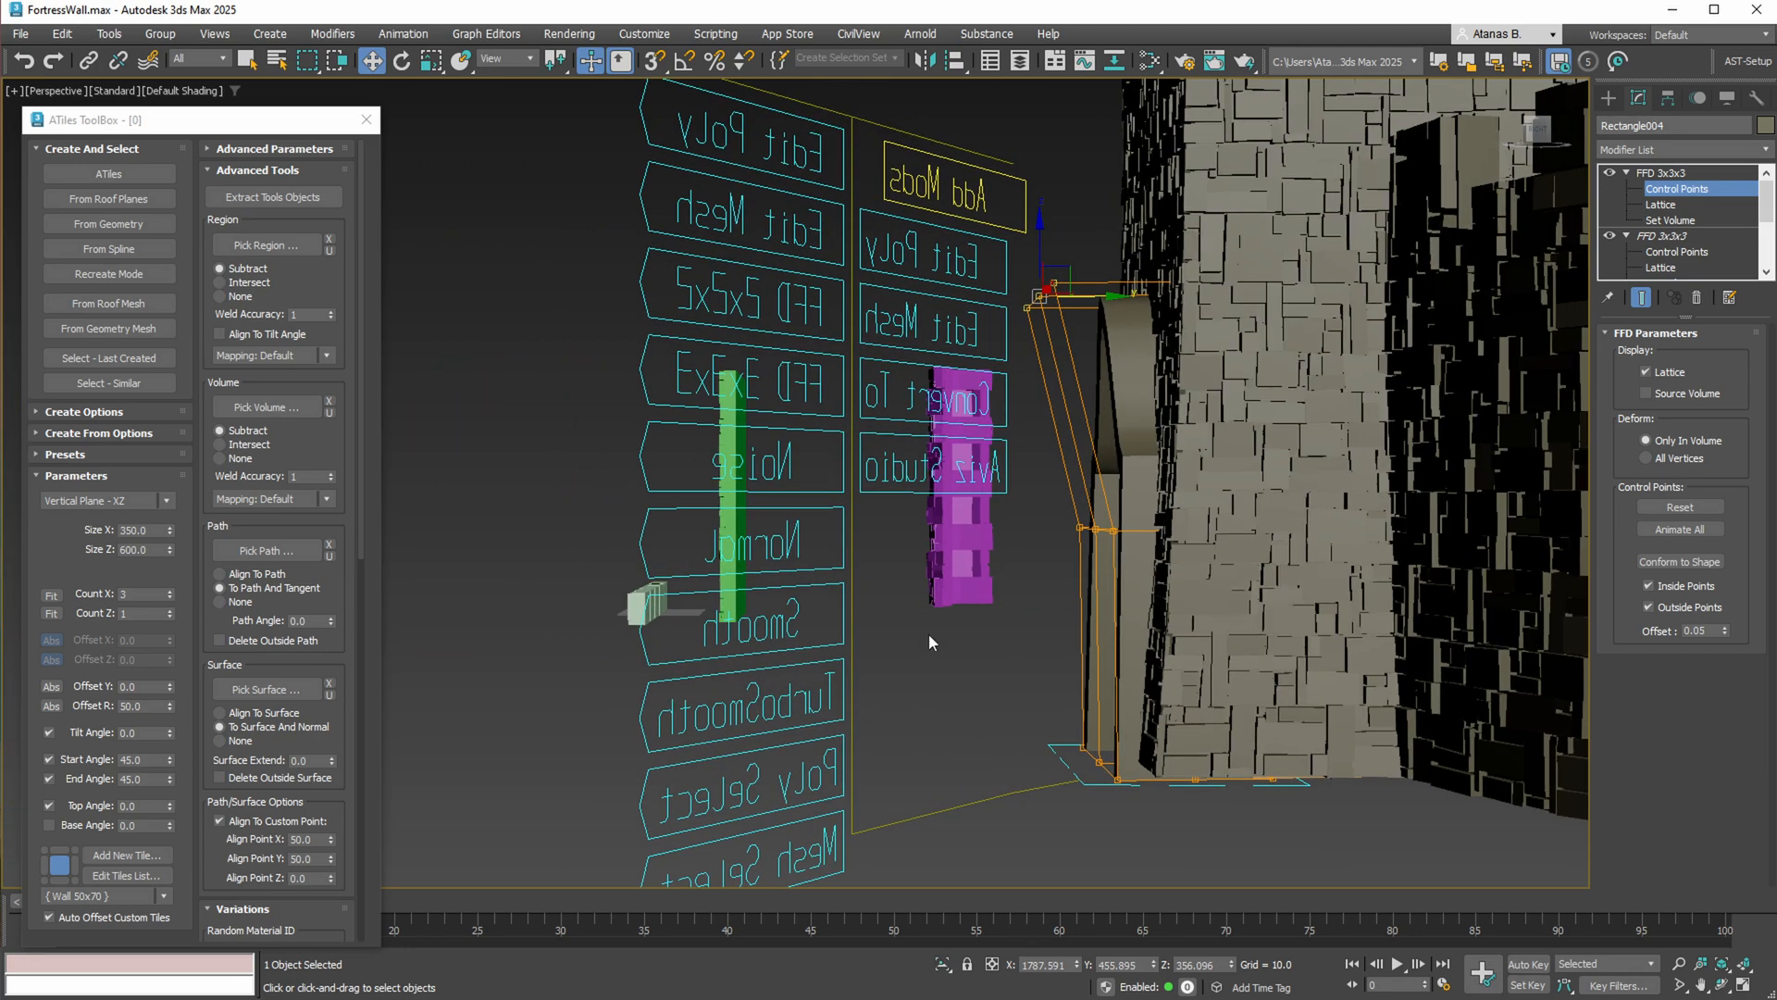
left_click_drag(1013, 505, 1134, 531)
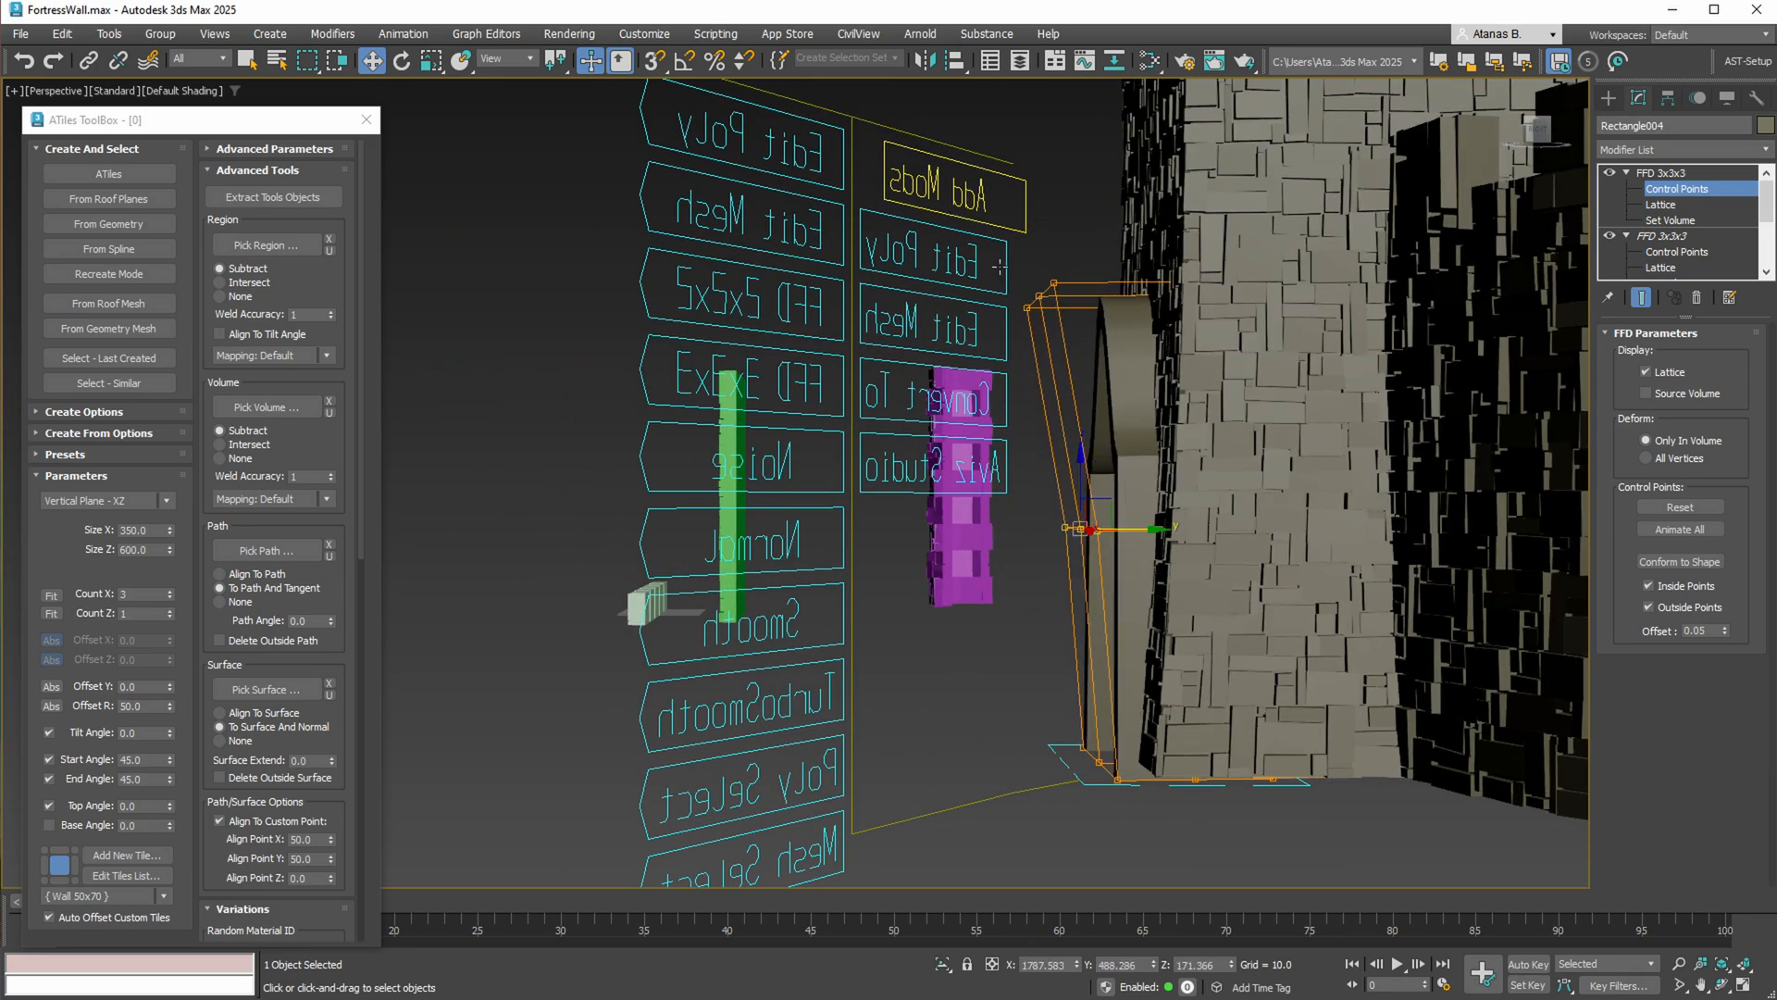
left_click(1087, 340)
middle_click_drag(838, 451, 1113, 270, "alt")
left_click_drag(918, 296, 916, 295)
middle_click_drag(954, 318, 939, 380)
scroll(943, 349, "down", 3)
left_click_drag(925, 306, 967, 317)
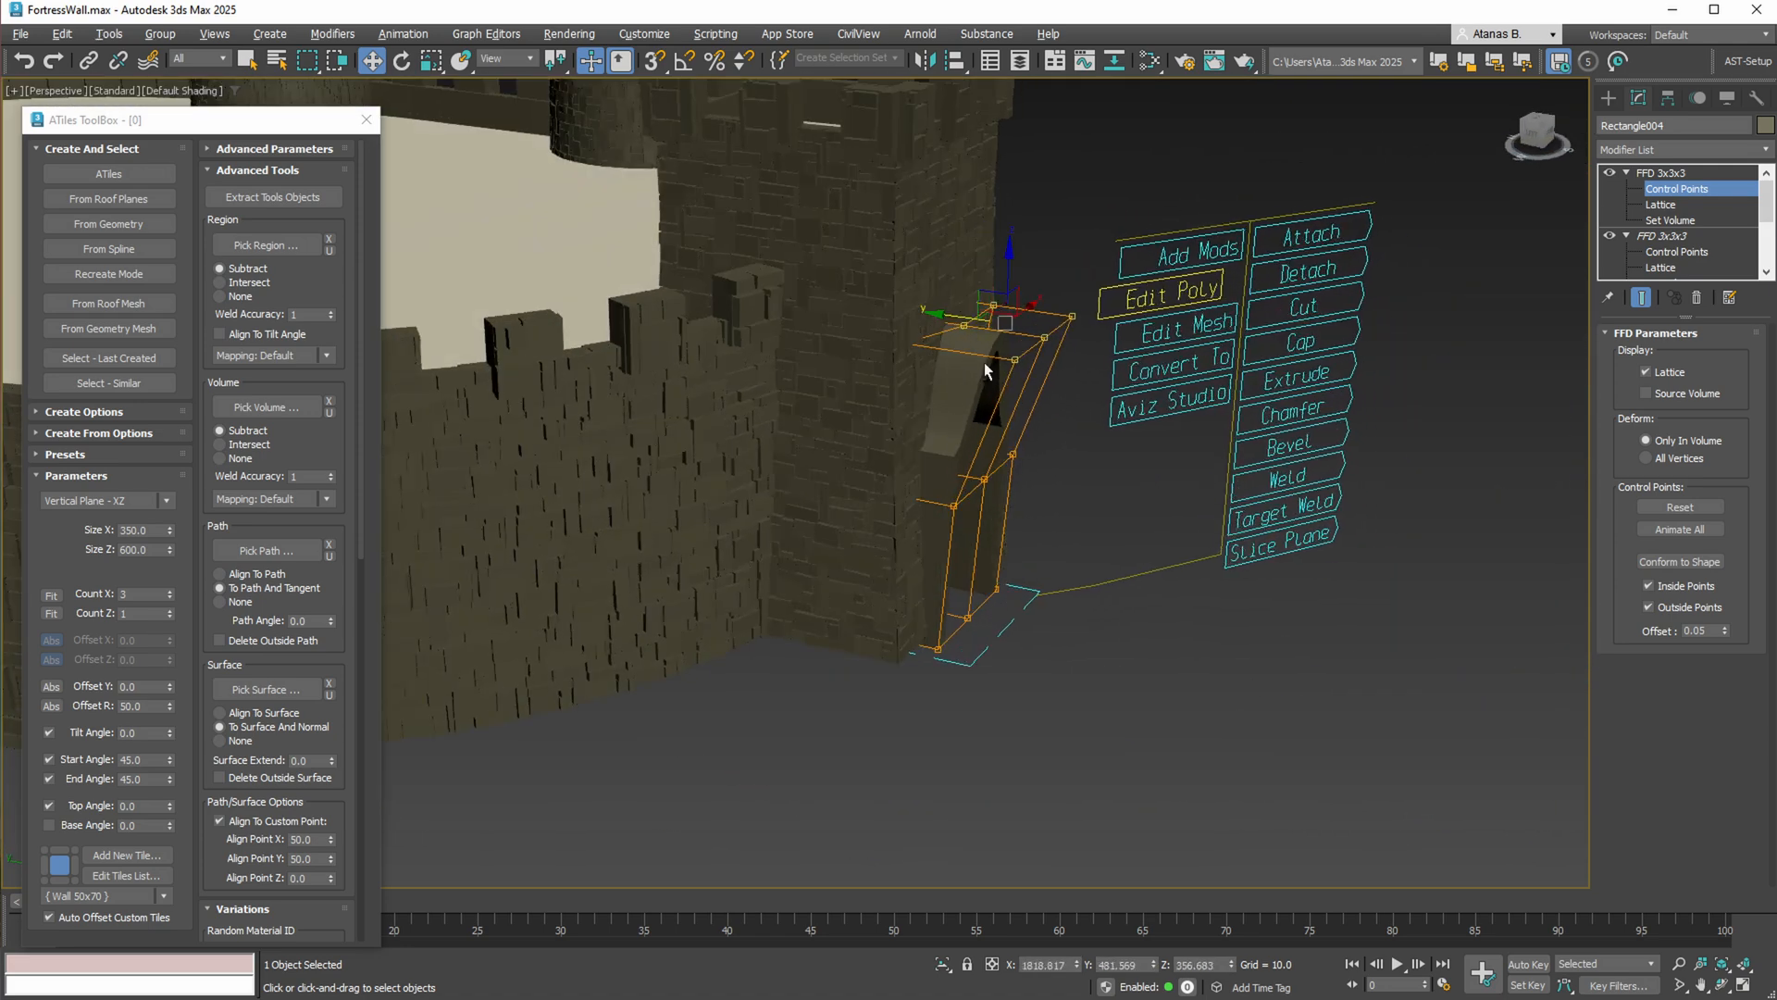
Finish control-point editing on the arch frame, clear the selection and examine the whole fortress from several sides
scroll(985, 363, "down", 5)
middle_click_drag(985, 363, 885, 464, "alt")
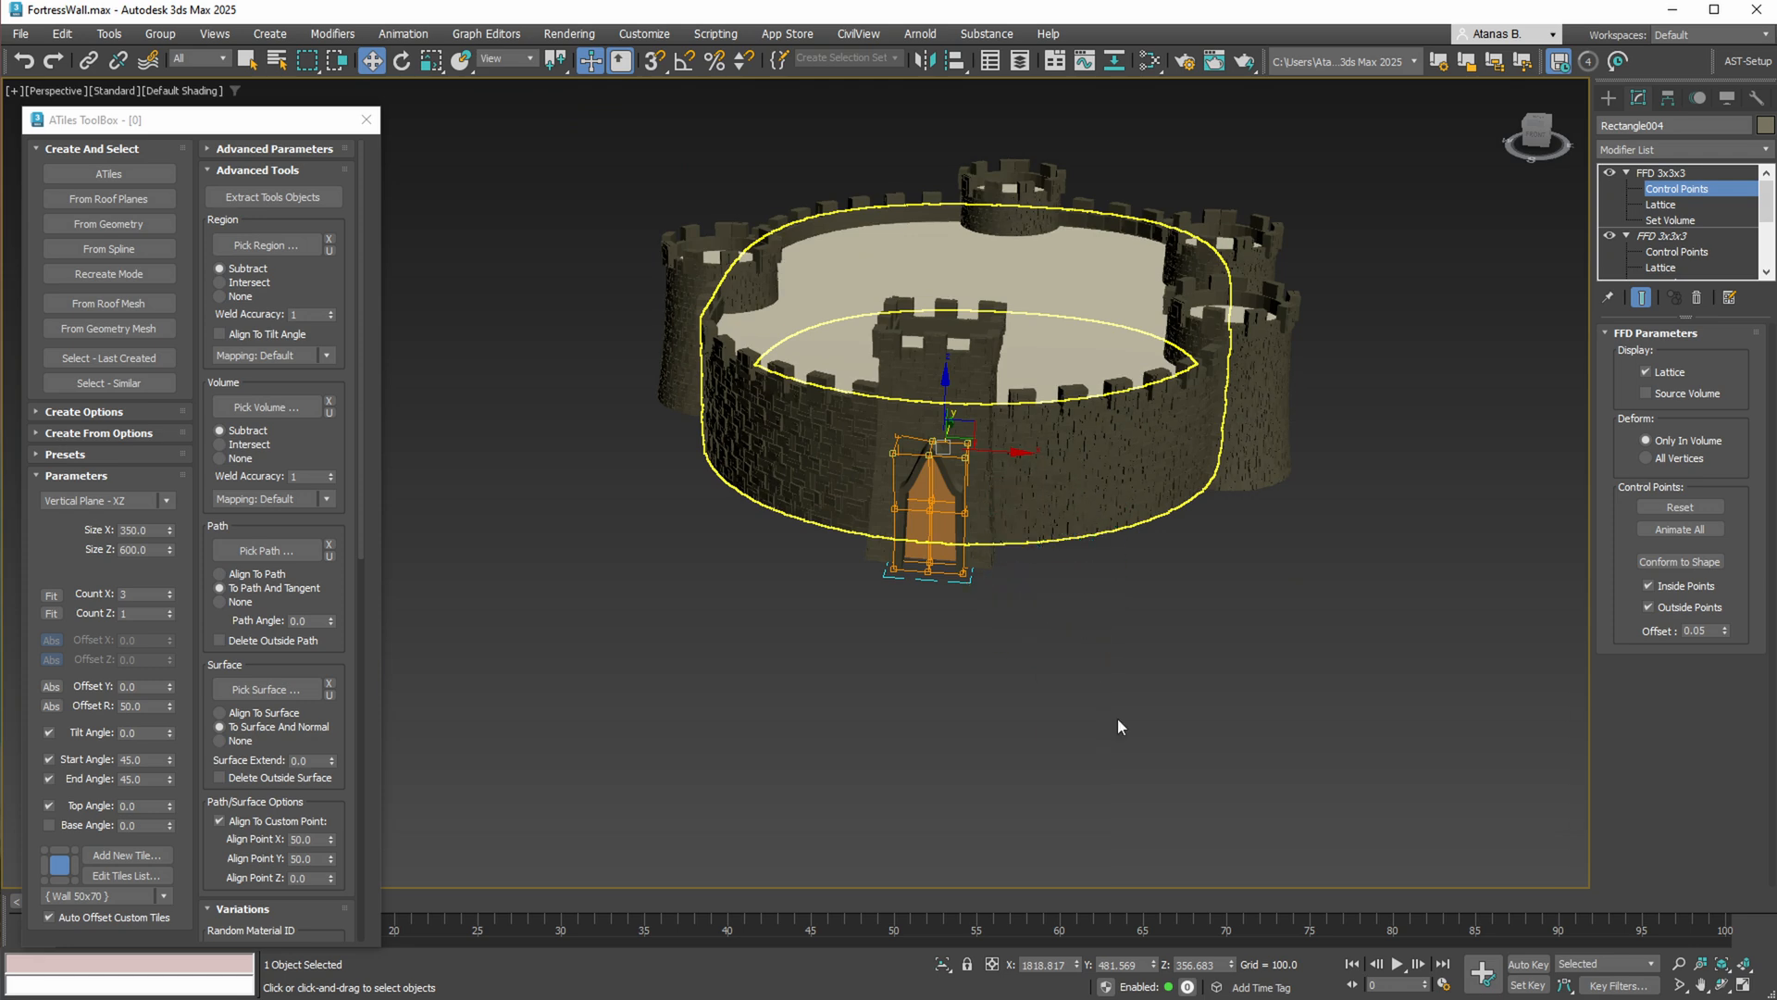
left_click(1669, 185)
left_click(1416, 531)
middle_click_drag(1120, 518, 1046, 504, "alt")
middle_click_drag(1046, 505, 1052, 611)
scroll(1051, 583, "up", 3)
middle_click_drag(1051, 546, 1000, 553, "alt")
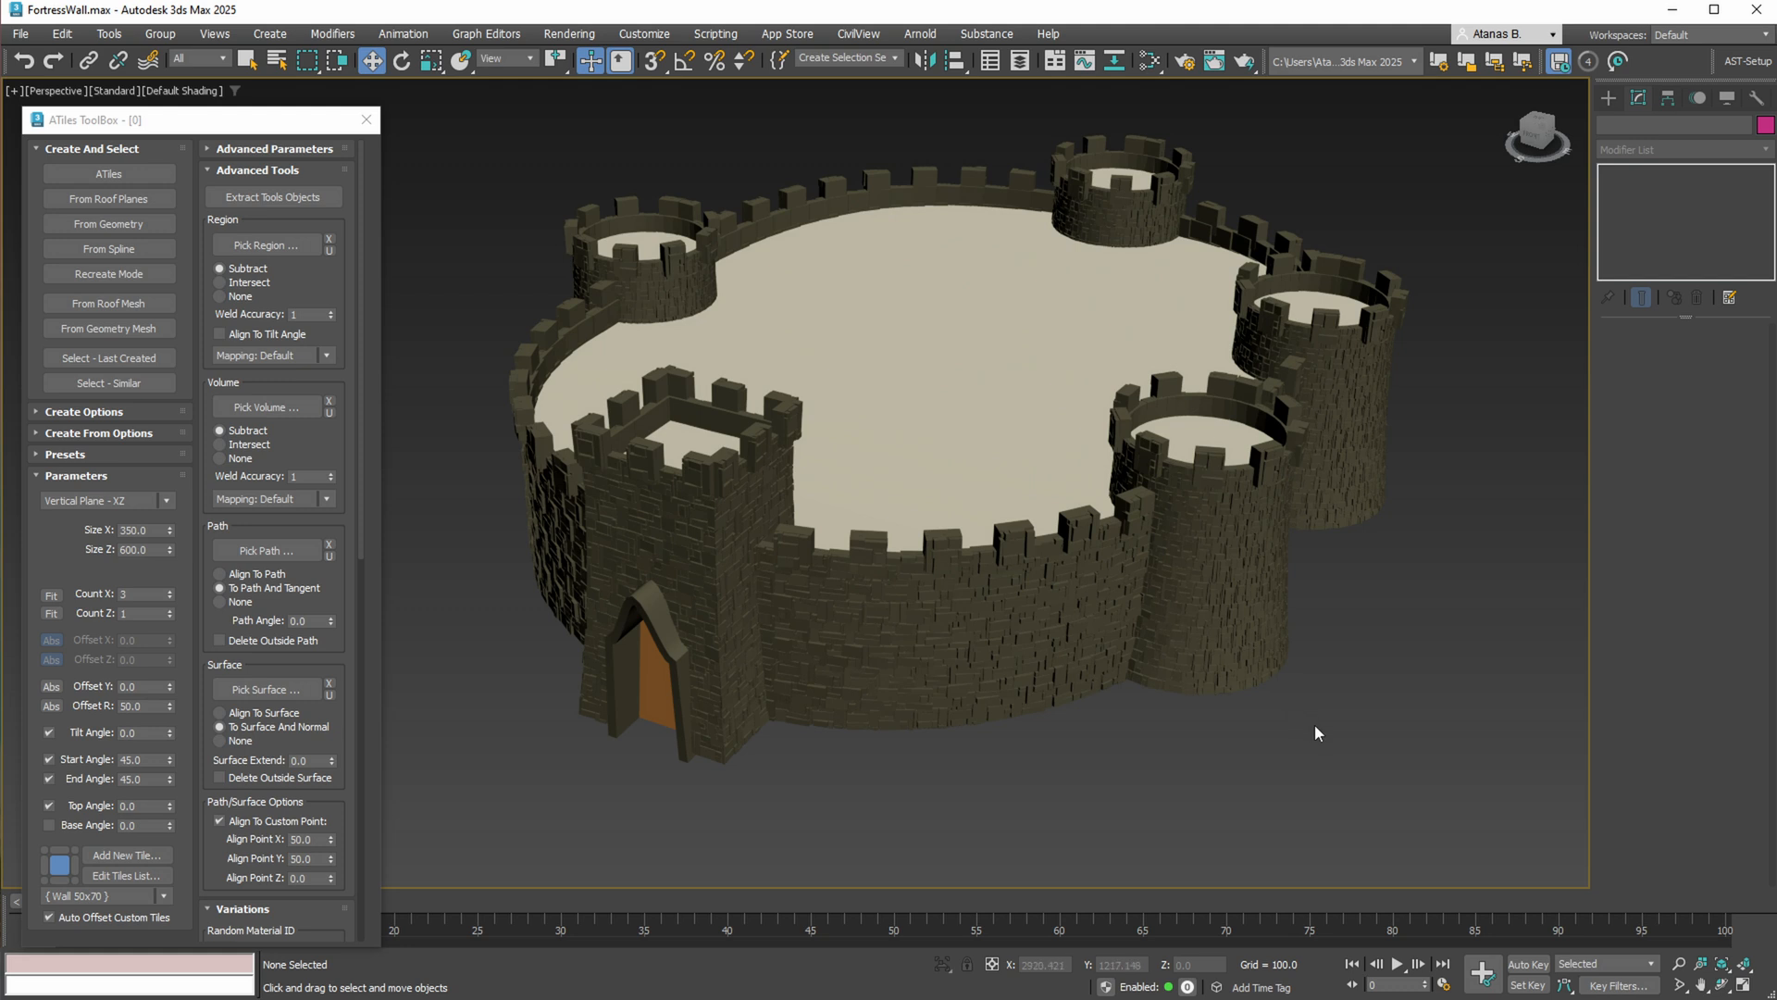